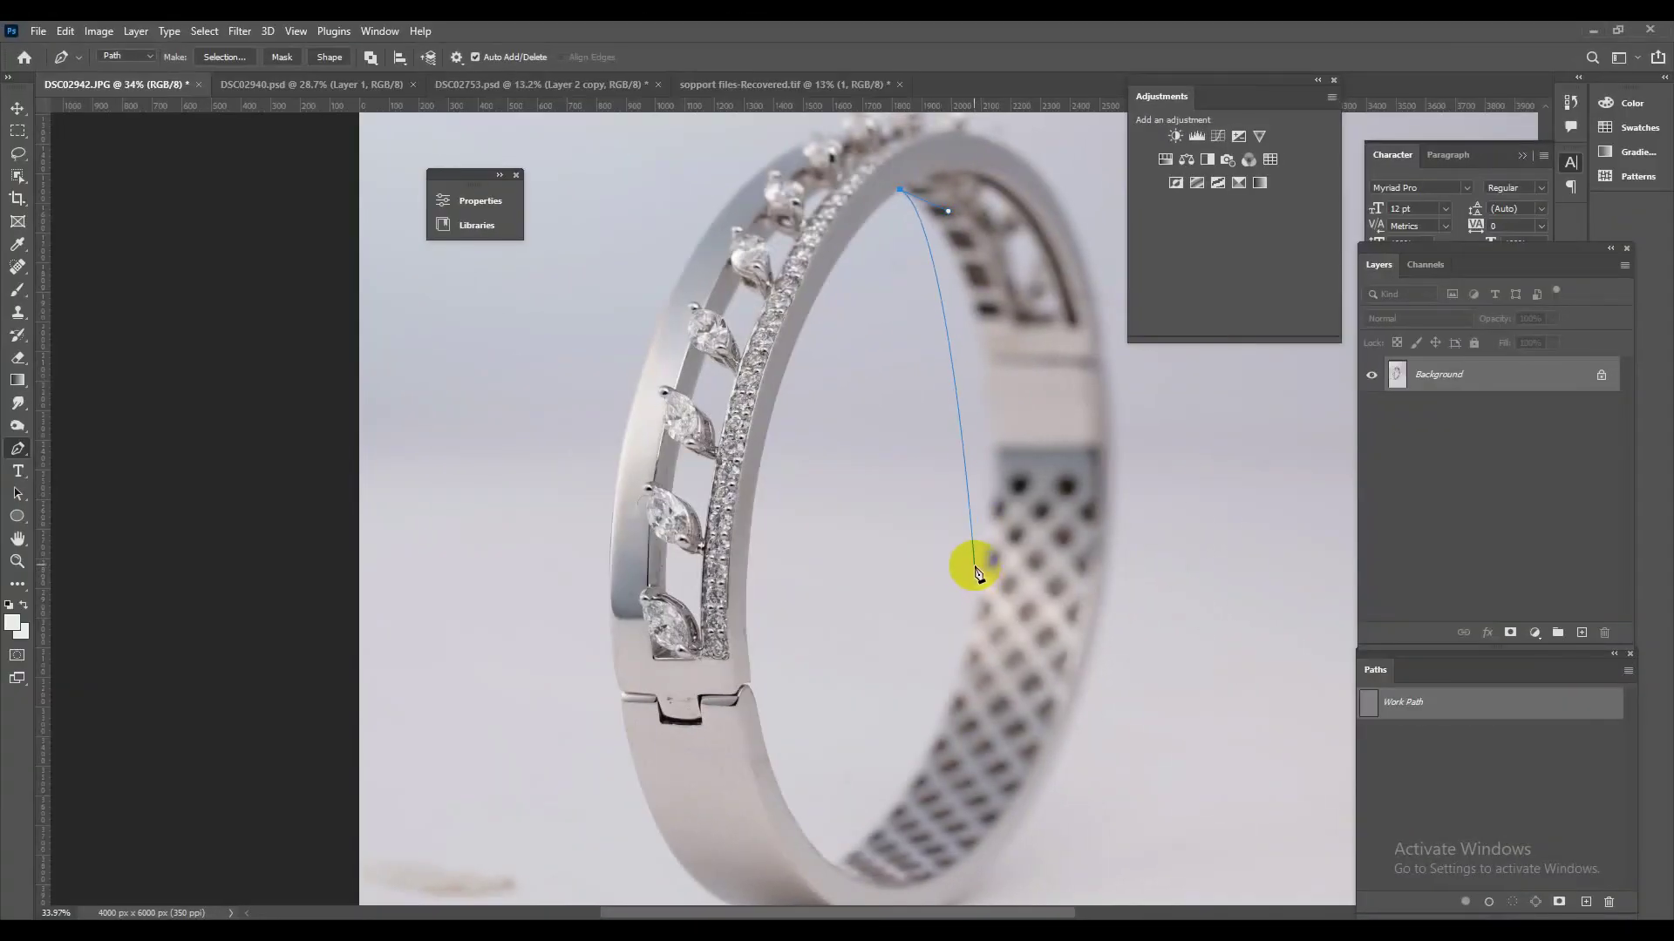
# Trace the bangle outline along the lower inner edge and around the hinge corner
pyautogui.moveTo(981, 566); pyautogui.dragTo(949, 785)
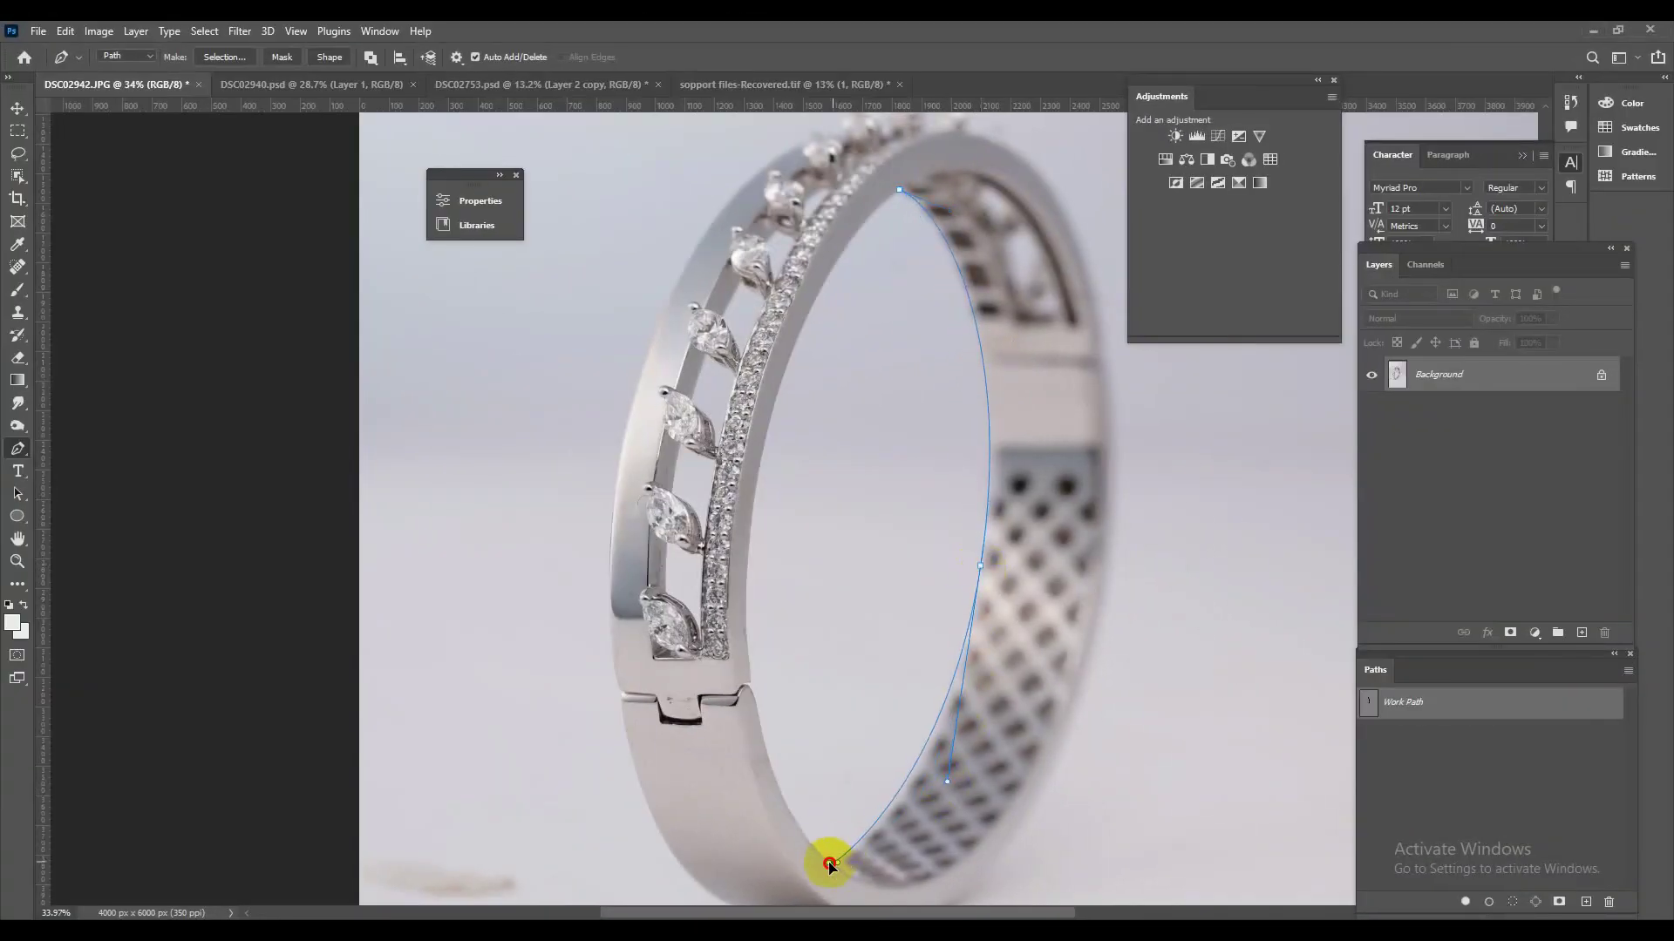
pyautogui.moveTo(830, 859); pyautogui.dragTo(791, 828)
pyautogui.scroll(3, 777, 766)
pyautogui.moveTo(822, 497); pyautogui.dragTo(818, 462)
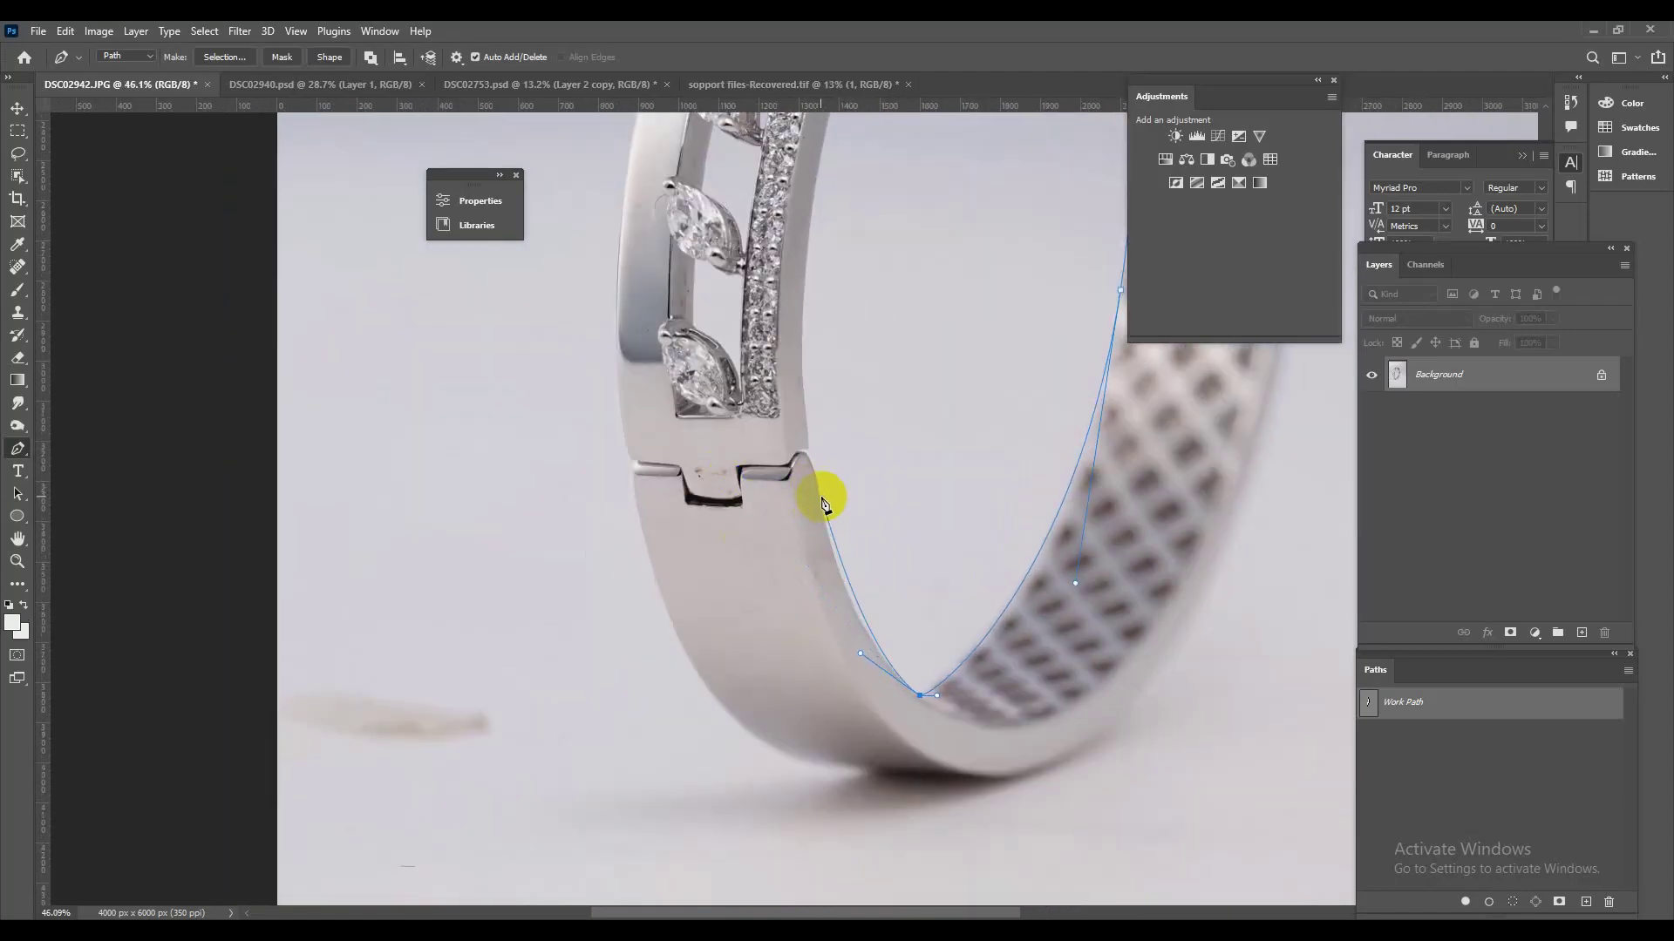
pyautogui.scroll(3, 818, 448)
pyautogui.click(824, 478)
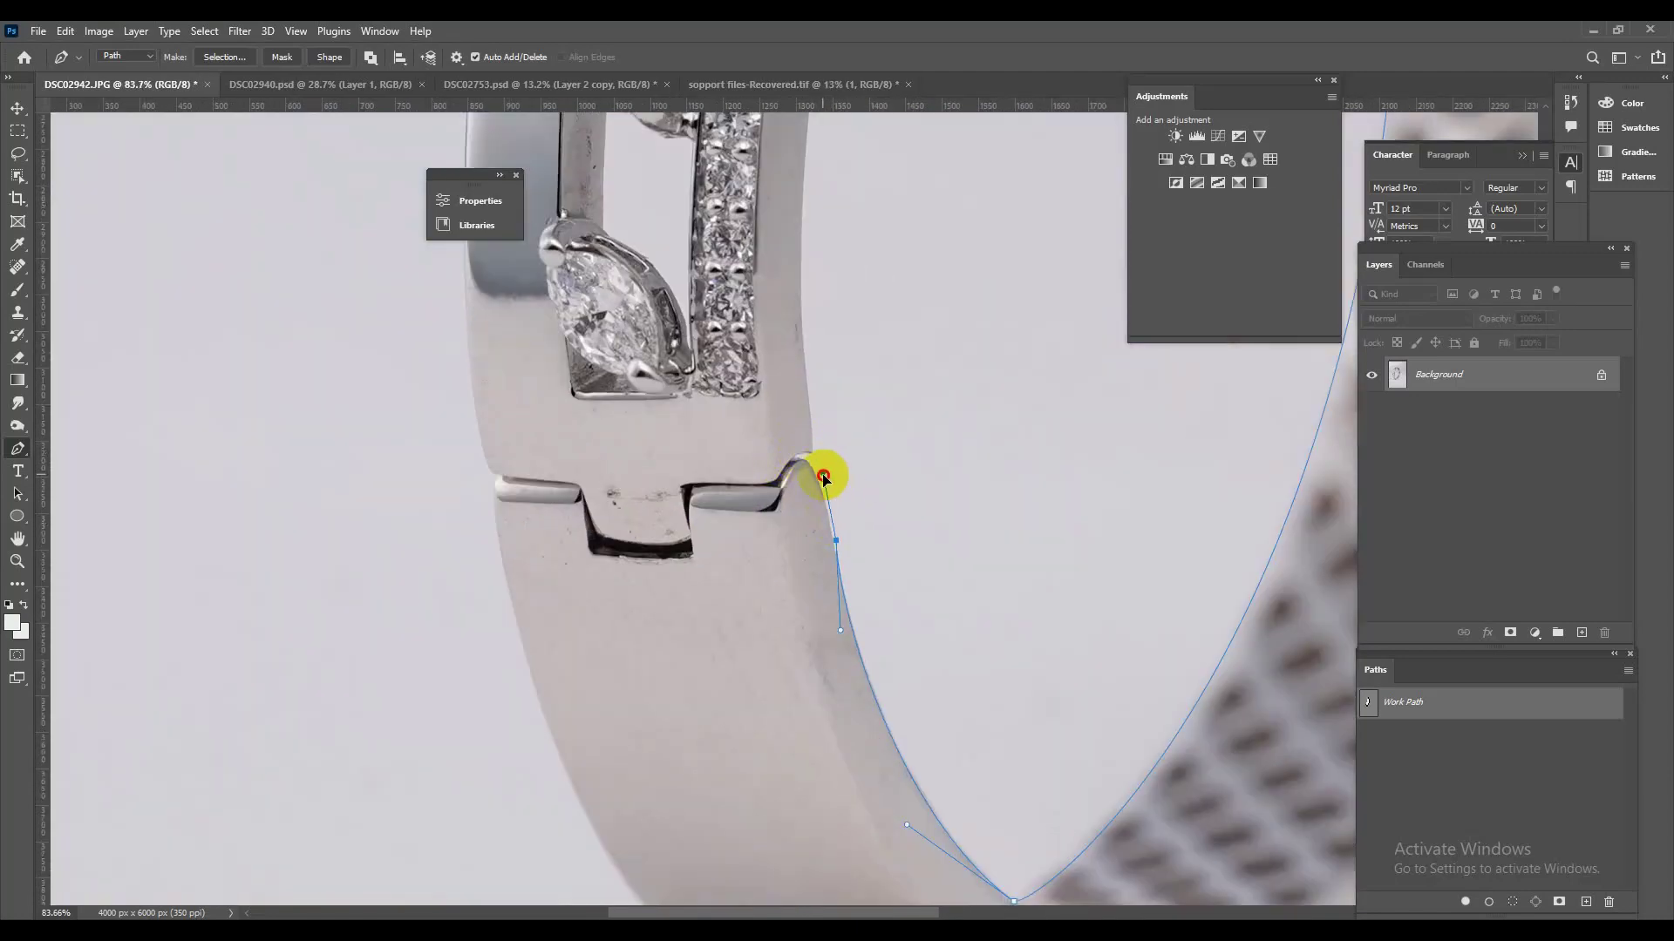
pyautogui.click(792, 462)
pyautogui.moveTo(825, 479); pyautogui.dragTo(820, 462)
pyautogui.scroll(-2, 822, 444)
pyautogui.moveTo(870, 253); pyautogui.dragTo(811, 710)
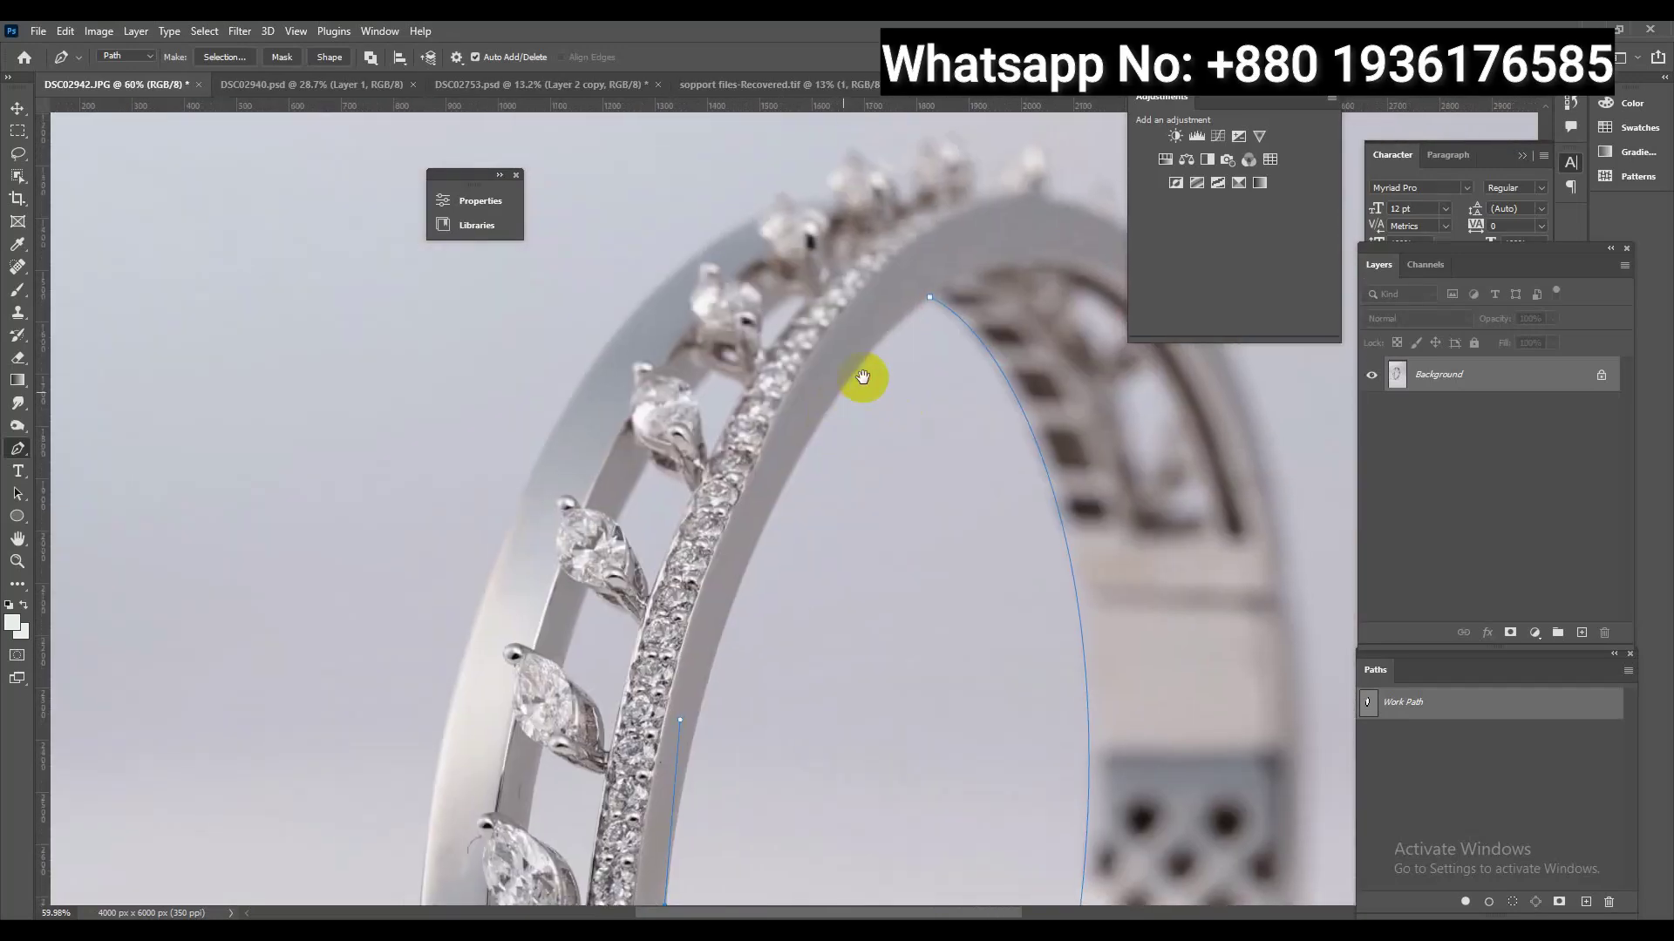
pyautogui.moveTo(841, 279); pyautogui.dragTo(860, 840)
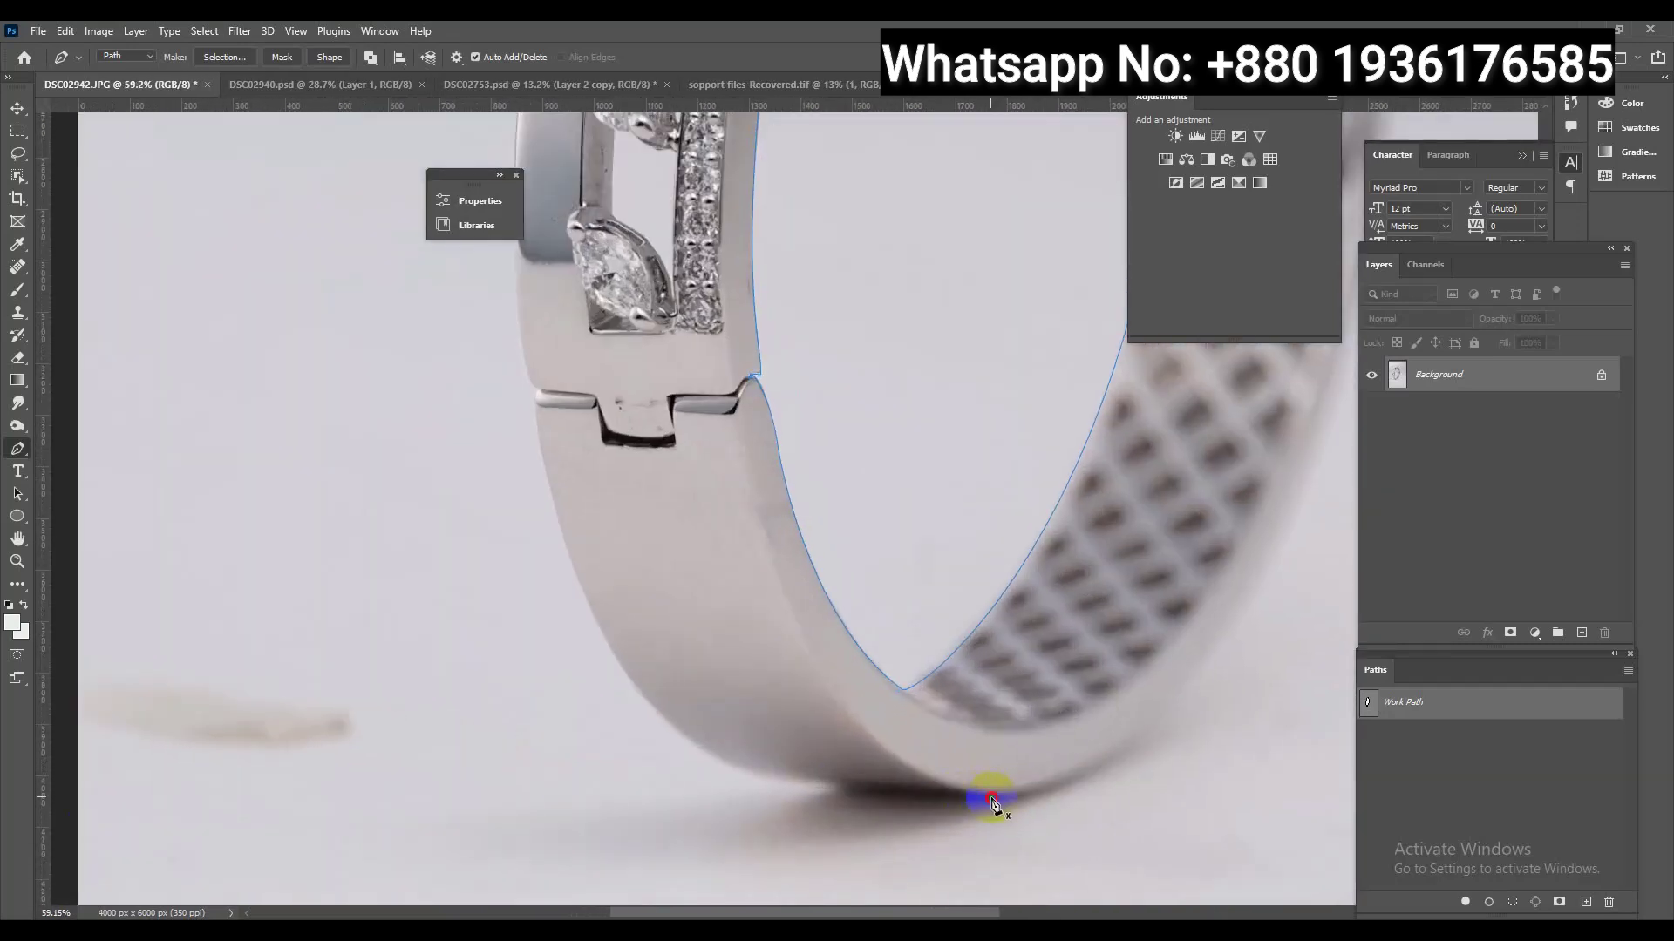
# Extend the outline up the left edge and across the diamond-topped crown
pyautogui.moveTo(731, 770); pyautogui.dragTo(663, 746)
pyautogui.moveTo(558, 527)
pyautogui.mouseDown()
pyautogui.moveTo(531, 437)
pyautogui.moveTo(560, 384)
pyautogui.mouseUp()
pyautogui.moveTo(732, 318)
pyautogui.mouseDown()
pyautogui.moveTo(733, 191)
pyautogui.moveTo(758, 759)
pyautogui.mouseUp()
pyautogui.moveTo(881, 212); pyautogui.dragTo(692, 363)
pyautogui.moveTo(707, 543)
pyautogui.mouseDown()
pyautogui.moveTo(819, 288)
pyautogui.moveTo(841, 385)
pyautogui.moveTo(883, 382)
pyautogui.mouseUp()
pyautogui.moveTo(921, 360)
pyautogui.mouseDown()
pyautogui.moveTo(933, 340)
pyautogui.moveTo(1057, 310)
pyautogui.moveTo(815, 353)
pyautogui.mouseUp()
pyautogui.click(1011, 327)
pyautogui.click(830, 347)
pyautogui.click(870, 376)
pyautogui.moveTo(928, 378); pyautogui.dragTo(944, 336)
pyautogui.moveTo(979, 349); pyautogui.dragTo(985, 398)
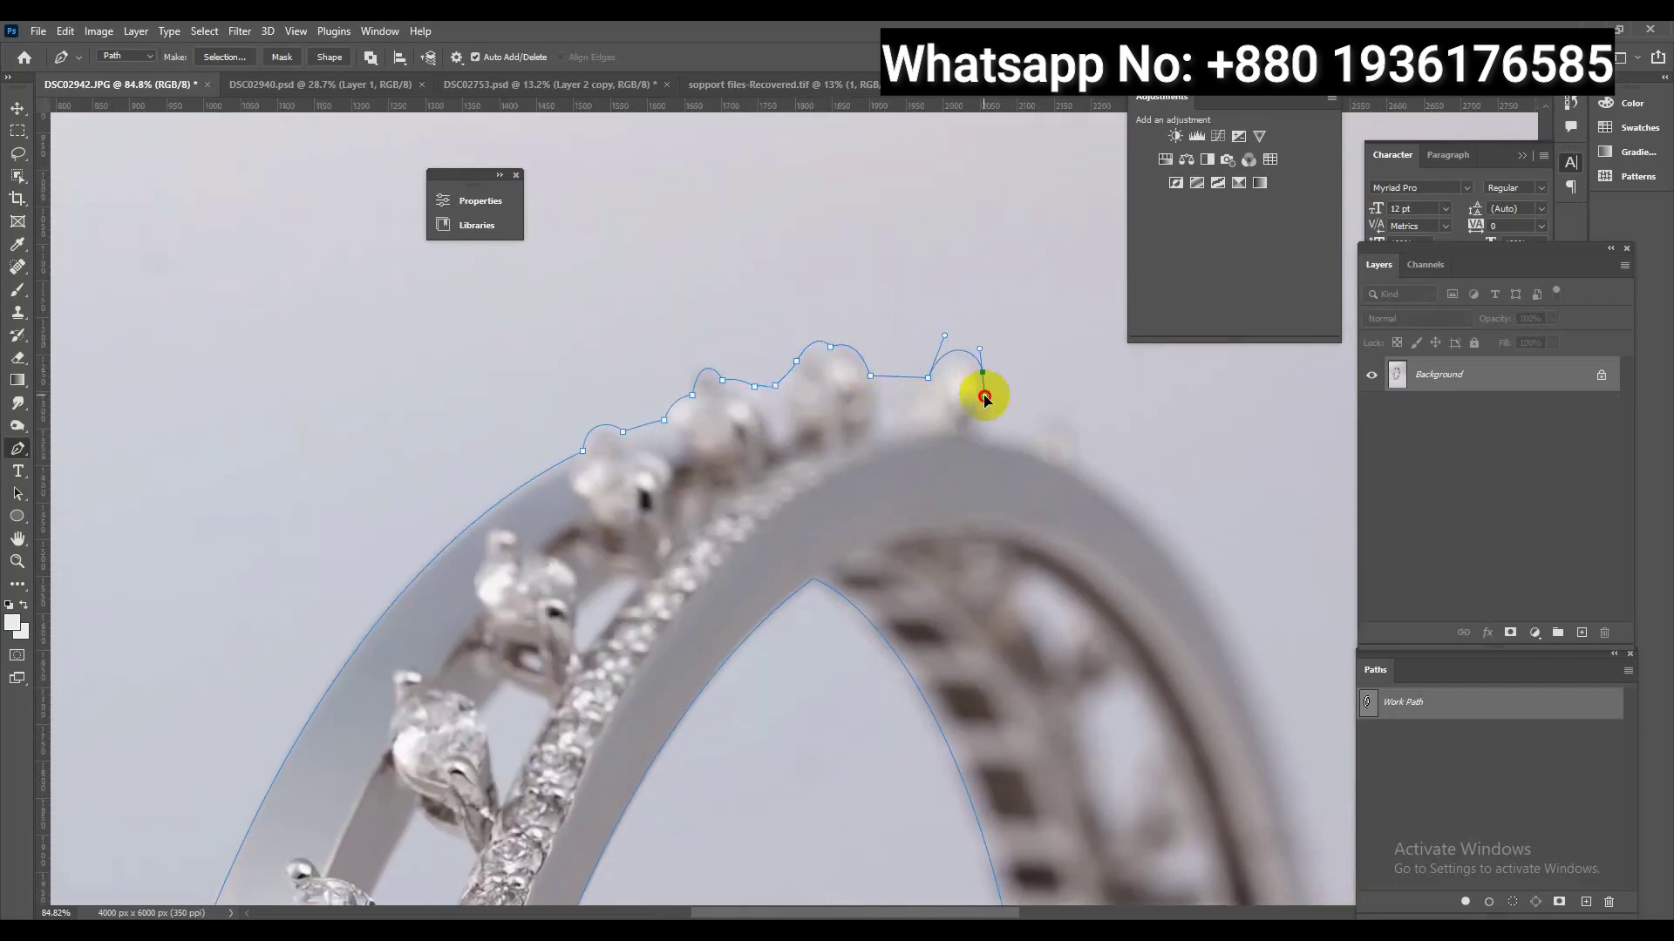
# Carry the outline down the far side and close it at the starting anchor
pyautogui.scroll(-3, 927, 422)
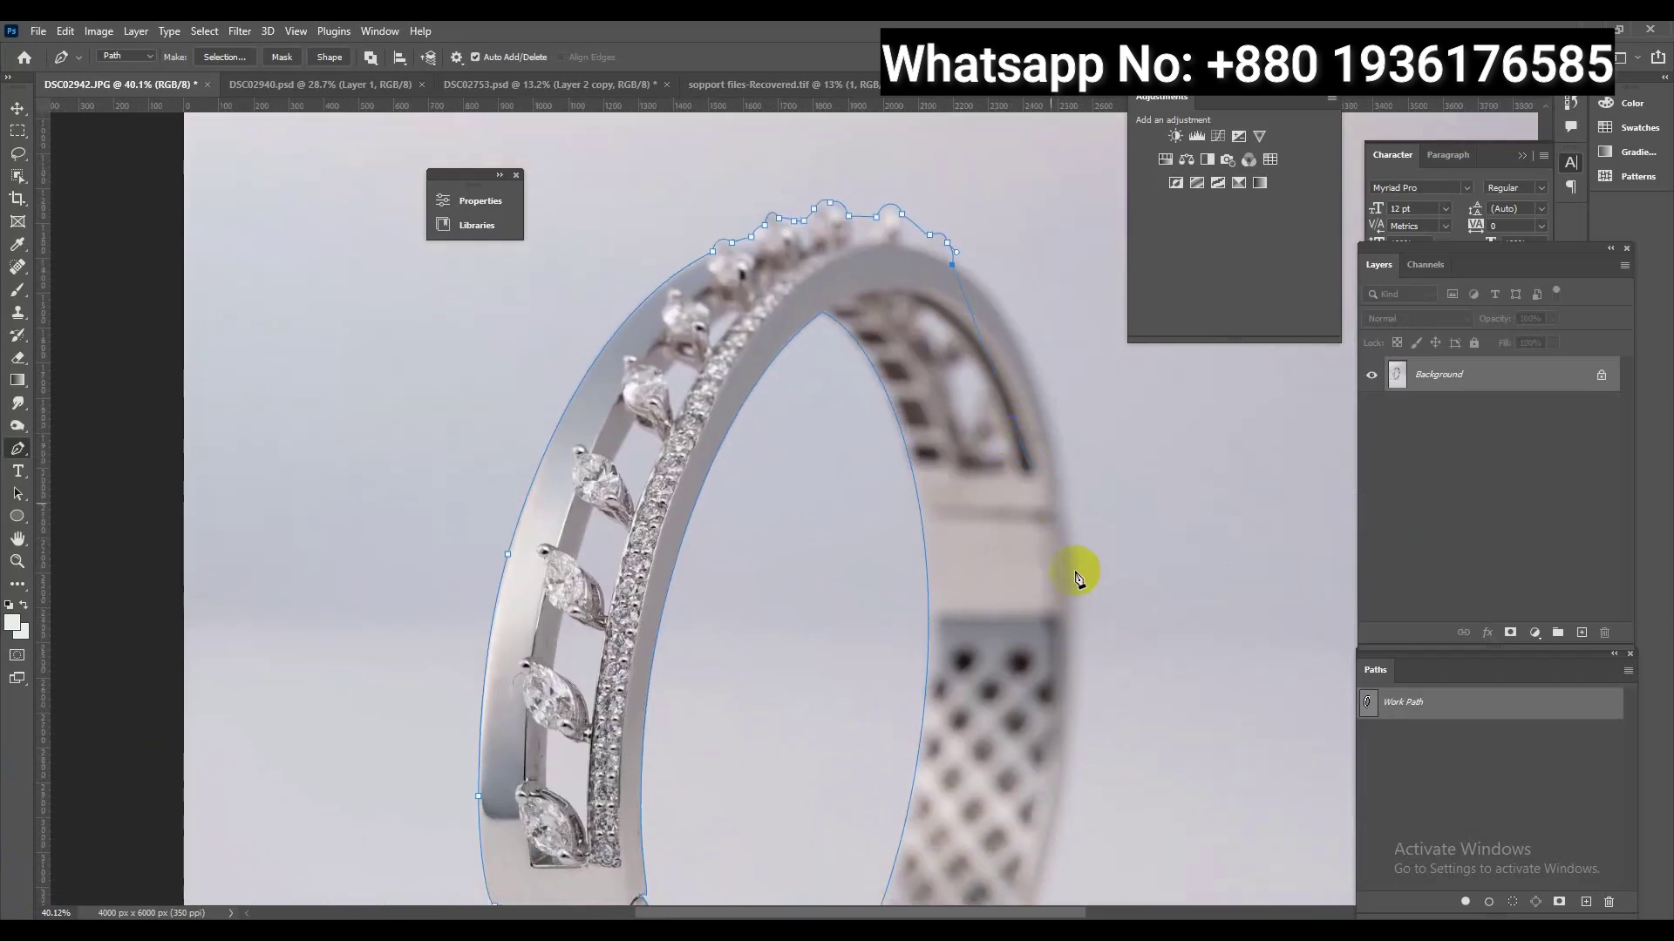
pyautogui.moveTo(1074, 580); pyautogui.dragTo(1095, 859)
pyautogui.scroll(-5, 1095, 860)
pyautogui.moveTo(849, 791); pyautogui.dragTo(672, 792)
pyautogui.click(670, 773)
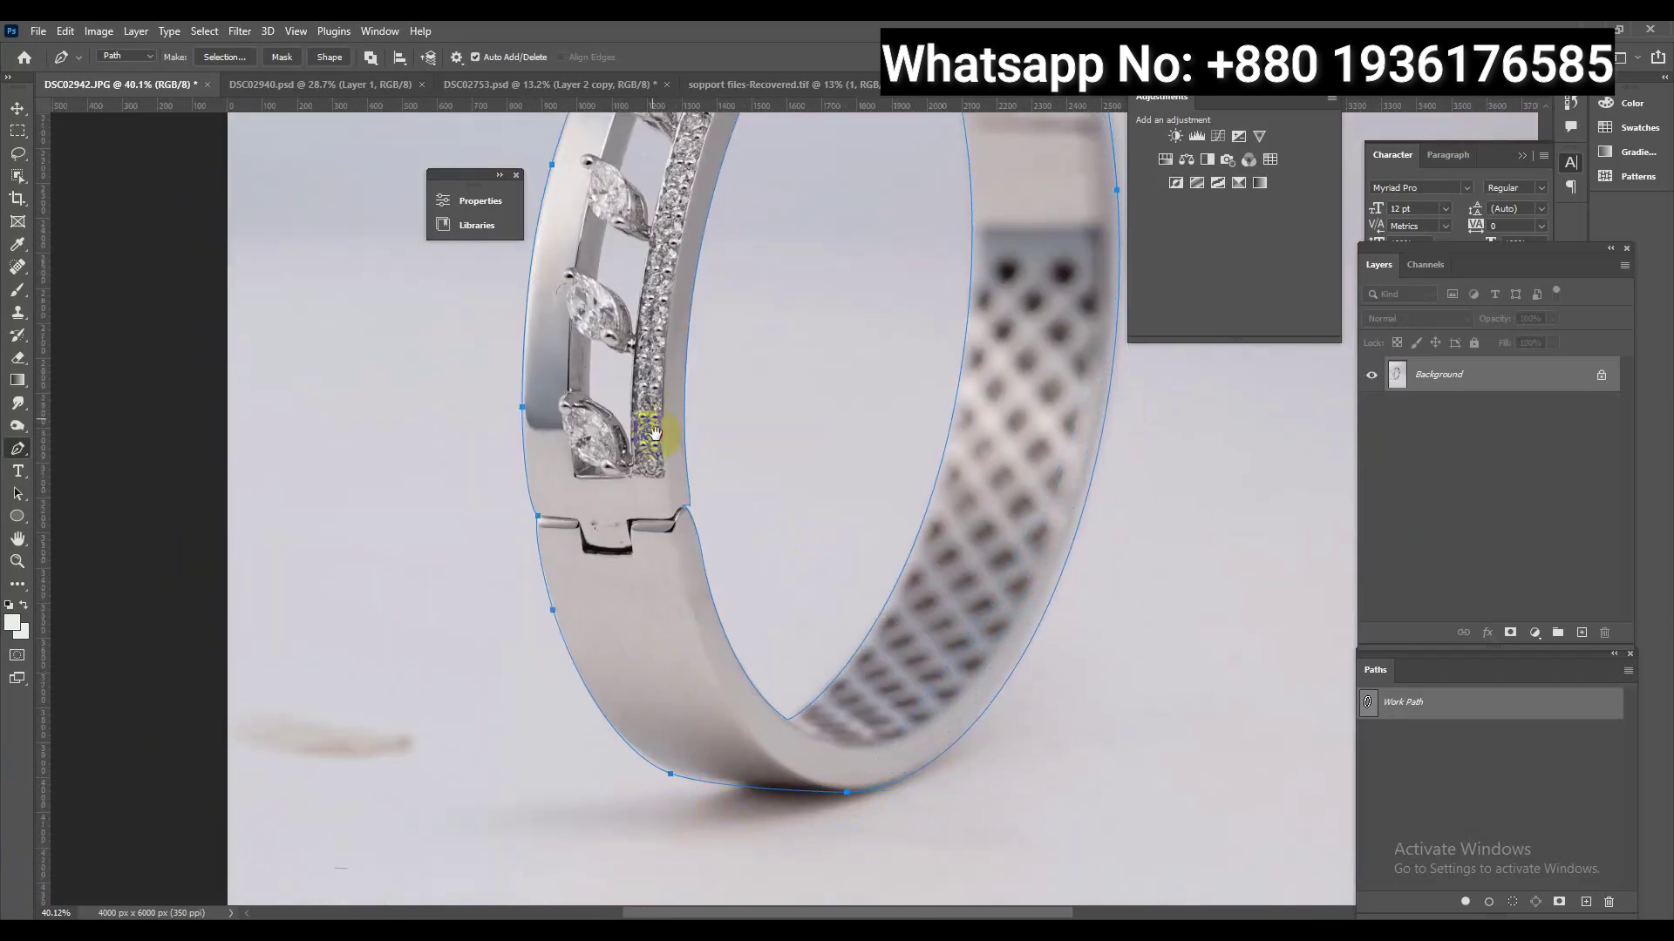
pyautogui.scroll(5, 654, 433)
# Trace and close a subpath around the gap beside the lower marquise diamond
pyautogui.moveTo(950, 639); pyautogui.dragTo(858, 610)
pyautogui.moveTo(800, 795); pyautogui.dragTo(841, 827)
pyautogui.scroll(-3, 881, 855)
pyautogui.moveTo(915, 758); pyautogui.dragTo(885, 463)
pyautogui.scroll(2, 889, 466)
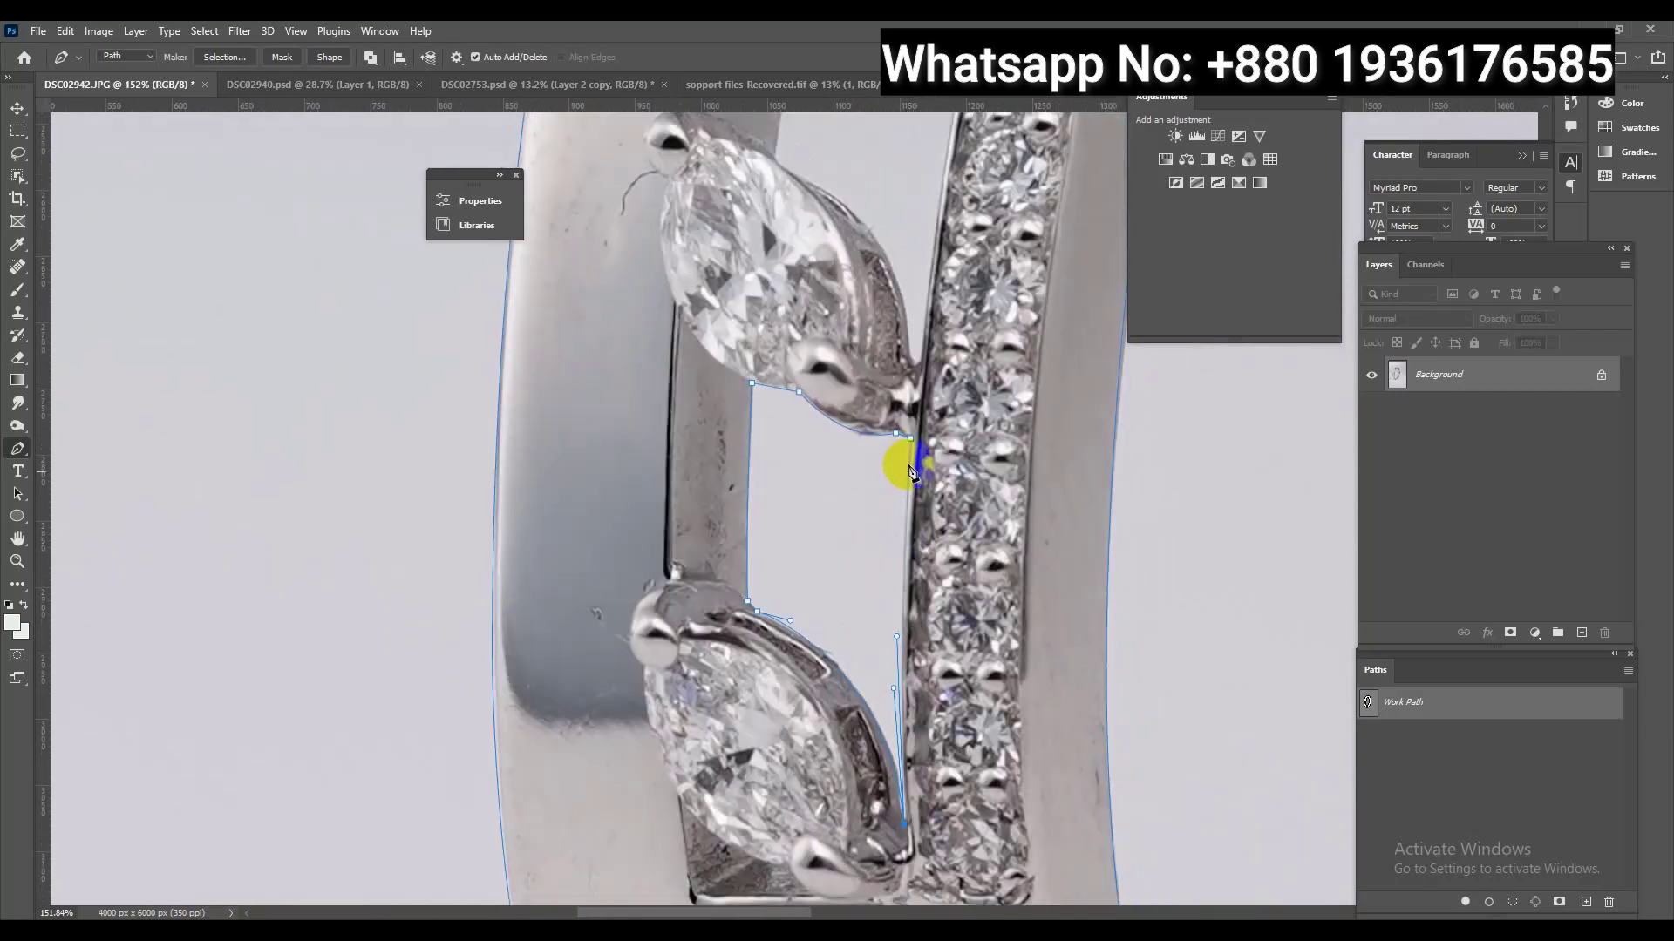
pyautogui.click(909, 469)
# Start the next gap shape along the upper diamond's edge and tip
pyautogui.scroll(3, 921, 614)
pyautogui.scroll(2, 905, 535)
pyautogui.moveTo(784, 573); pyautogui.dragTo(818, 595)
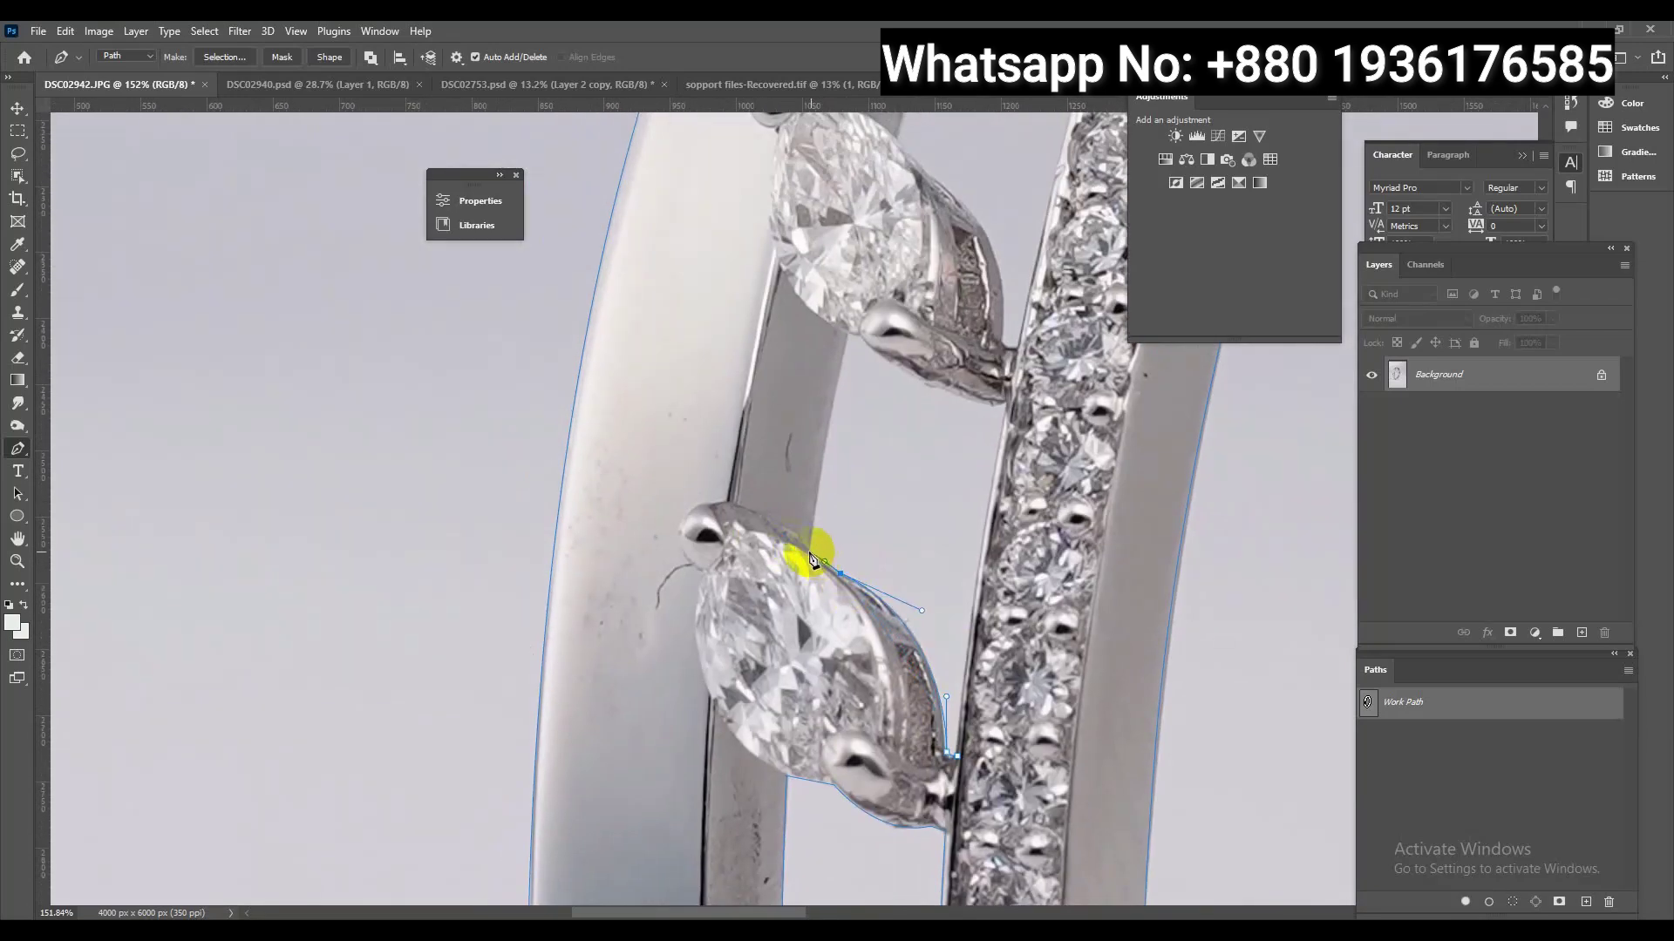
pyautogui.click(797, 471)
pyautogui.scroll(2, 823, 471)
pyautogui.moveTo(981, 564); pyautogui.dragTo(965, 655)
pyautogui.scroll(1, 1012, 592)
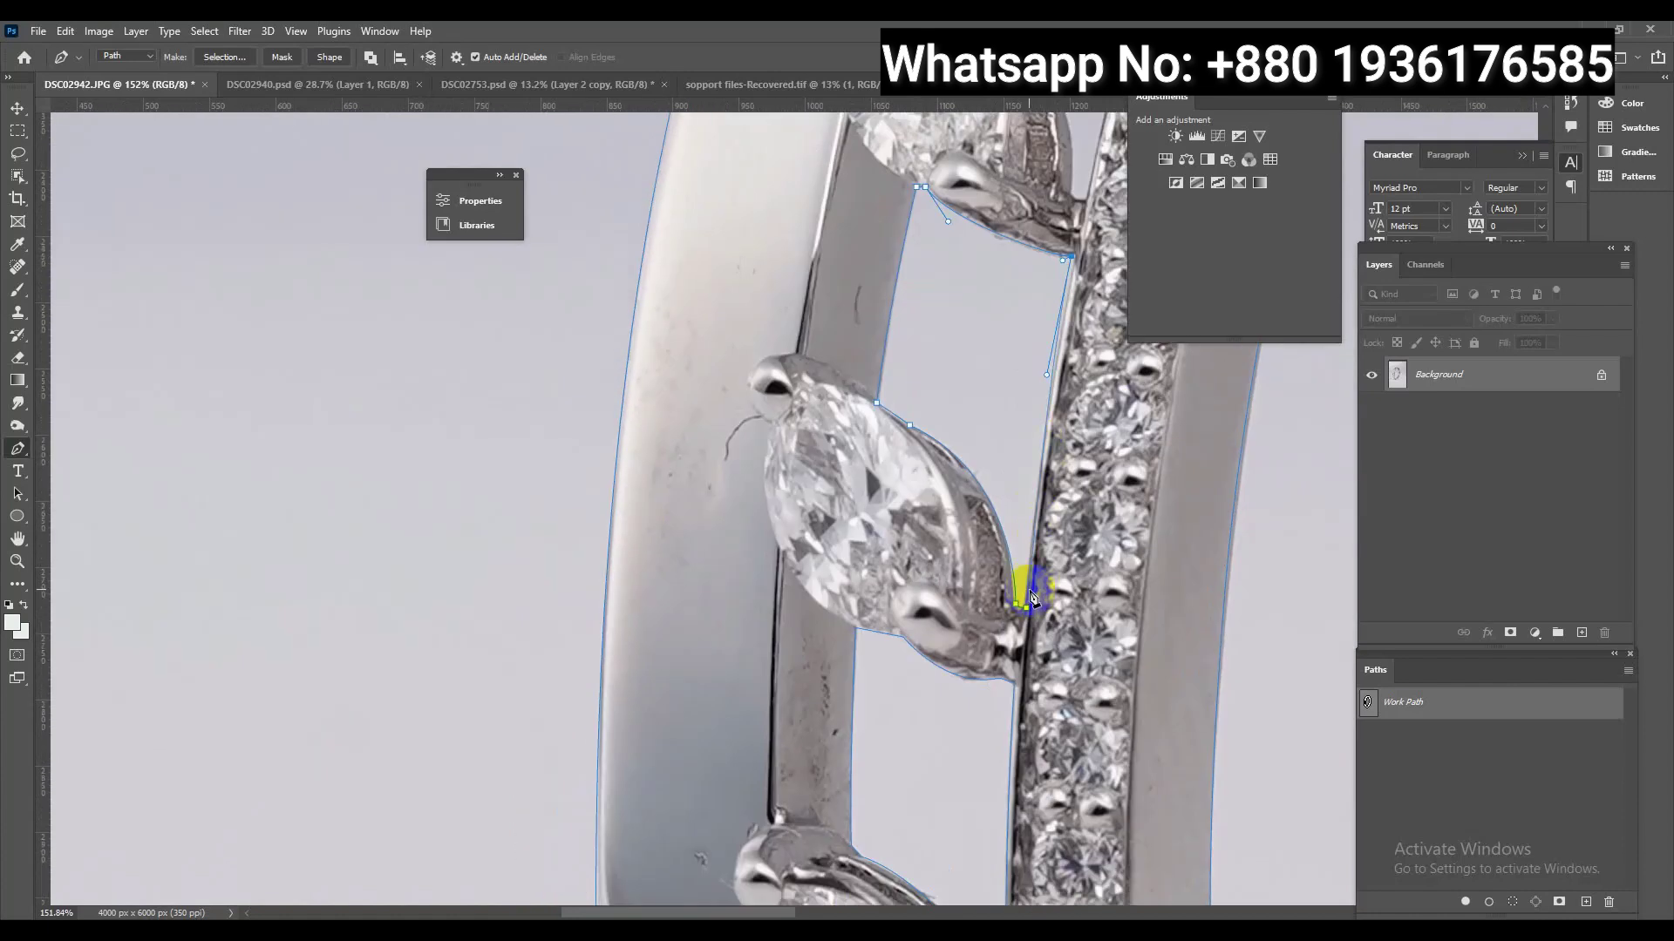
pyautogui.scroll(1, 1007, 608)
pyautogui.moveTo(975, 561); pyautogui.dragTo(954, 533)
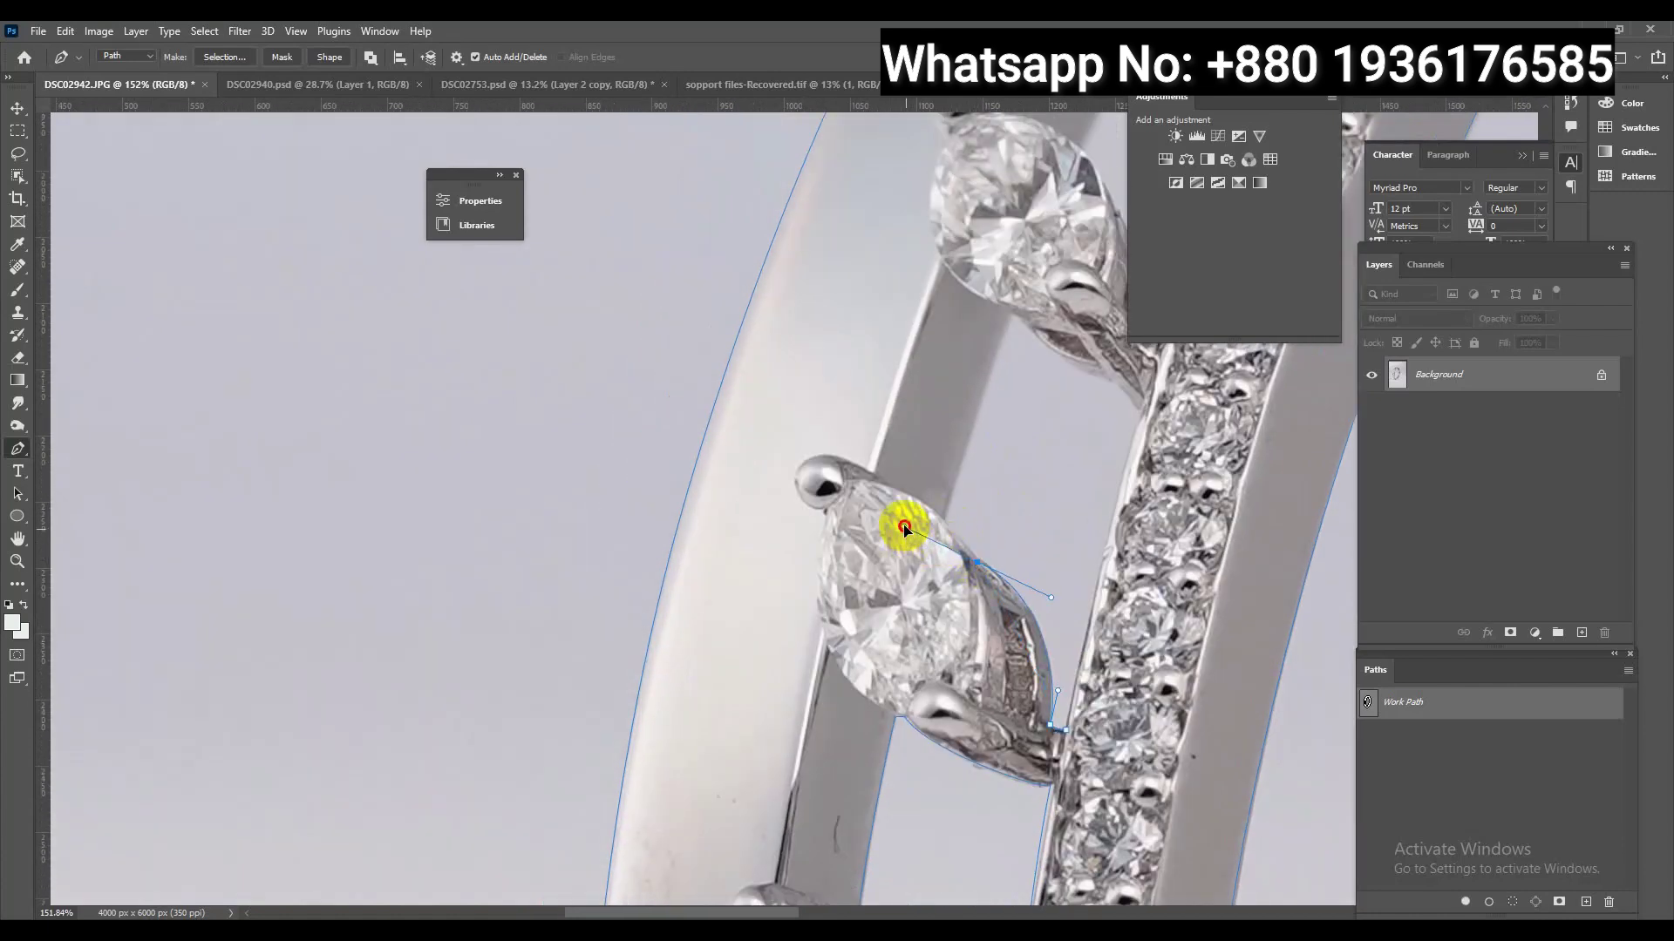
pyautogui.scroll(2, 952, 532)
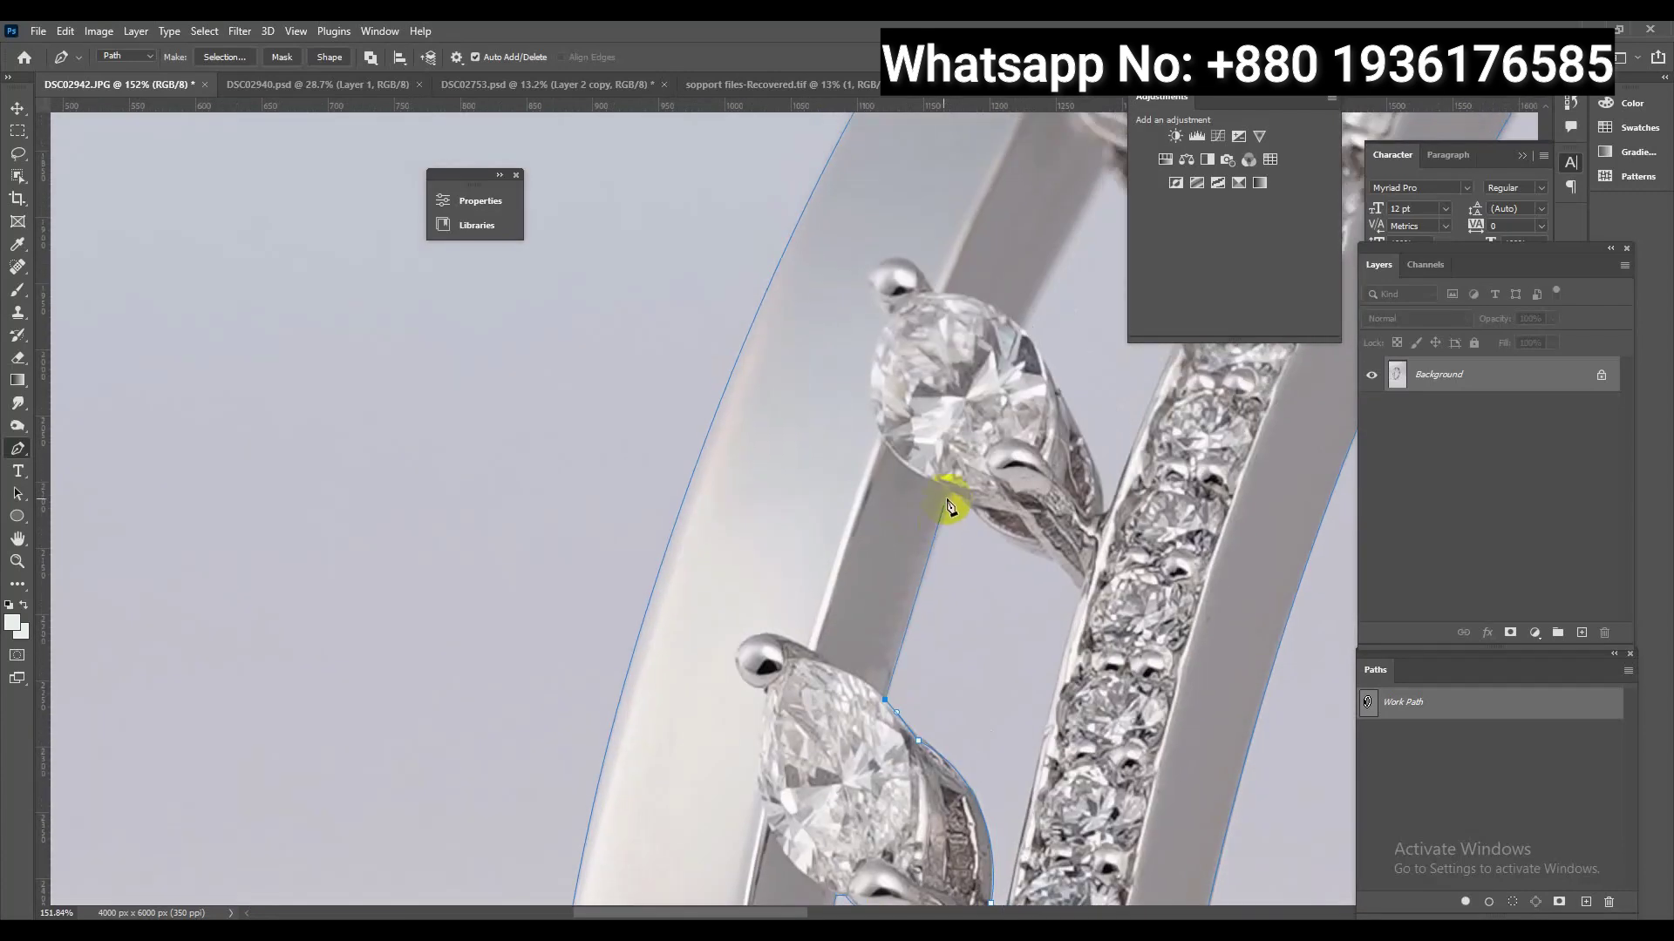
pyautogui.click(1047, 558)
# Continue that gap shape along the inner band edge and prong, closing it
pyautogui.click(1078, 589)
pyautogui.scroll(-3, 1058, 703)
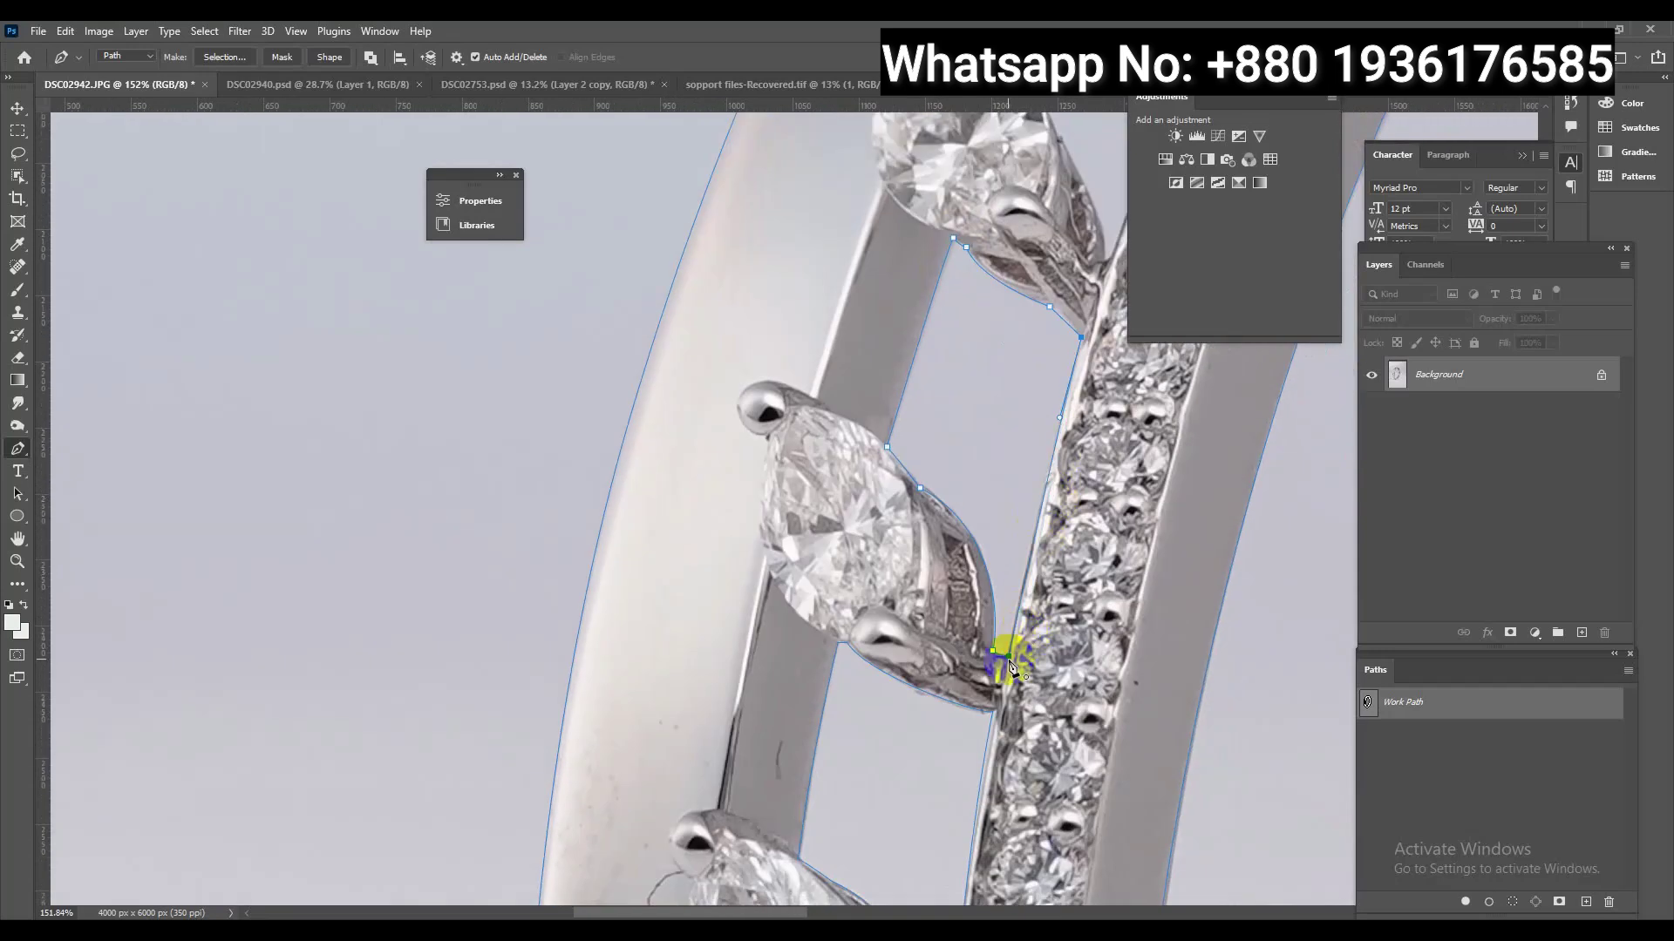
pyautogui.click(1002, 665)
pyautogui.moveTo(1002, 665); pyautogui.dragTo(882, 850)
pyautogui.moveTo(930, 569); pyautogui.dragTo(923, 503)
pyautogui.scroll(2, 880, 513)
pyautogui.click(962, 331)
pyautogui.click(1068, 430)
pyautogui.click(961, 689)
# Trace and close the last gap shape up the prong and upper band
pyautogui.scroll(3, 1005, 529)
pyautogui.click(989, 484)
pyautogui.moveTo(984, 426); pyautogui.dragTo(986, 391)
pyautogui.click(1100, 364)
pyautogui.click(1000, 551)
pyautogui.scroll(-2, 1036, 462)
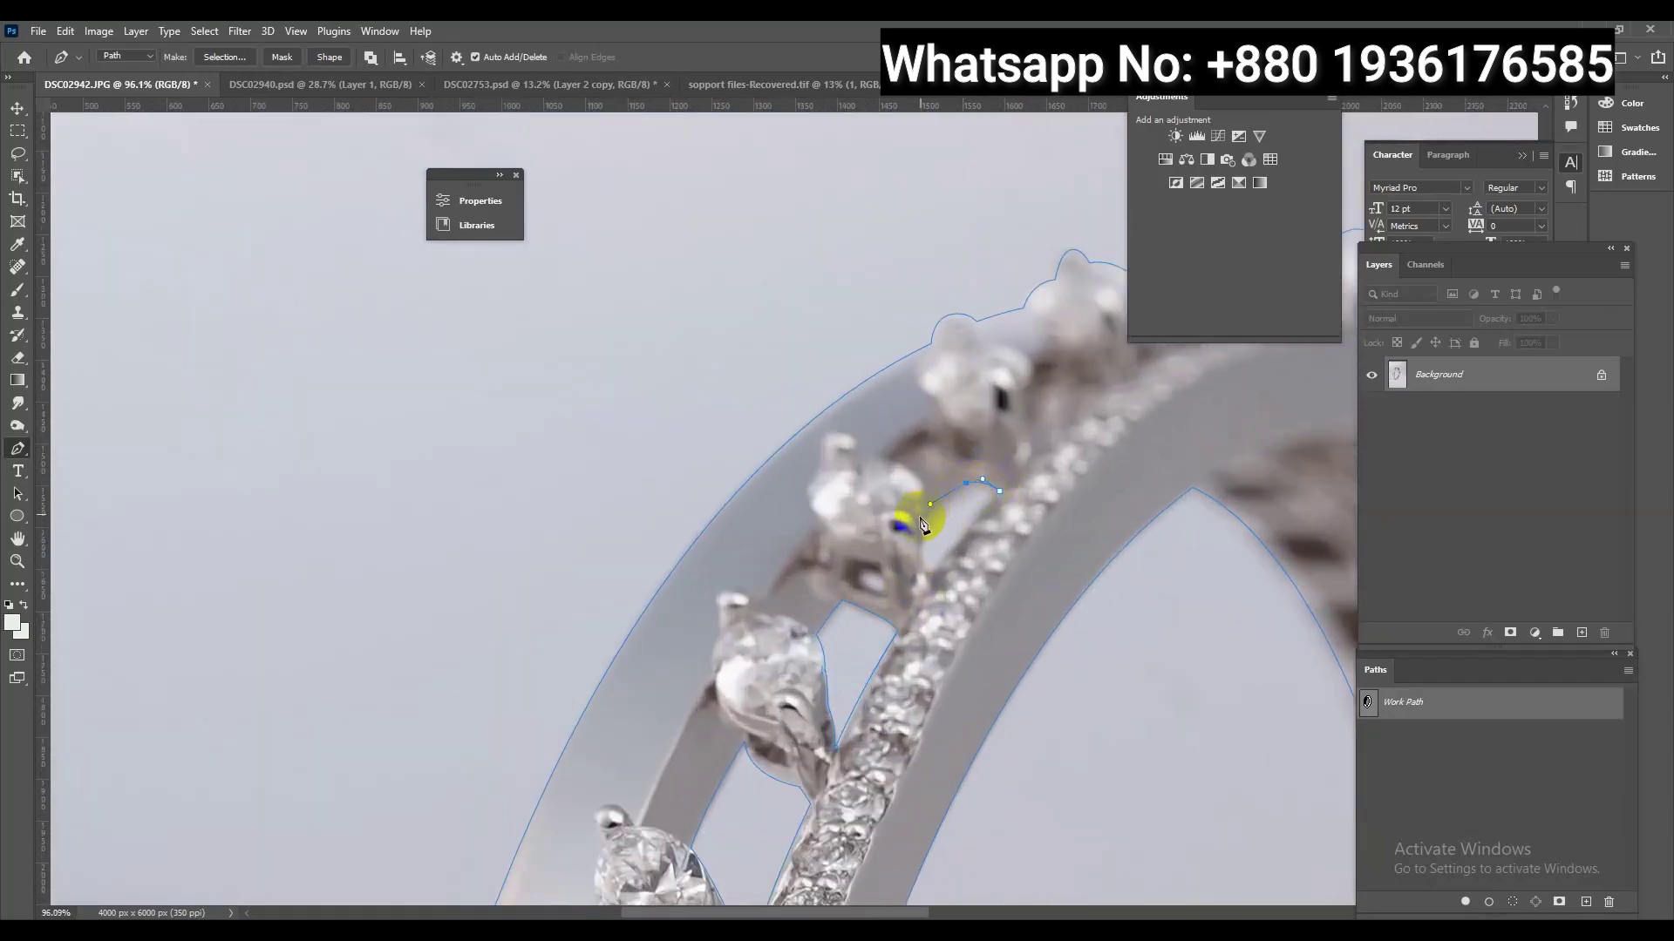
pyautogui.scroll(-2, 1204, 466)
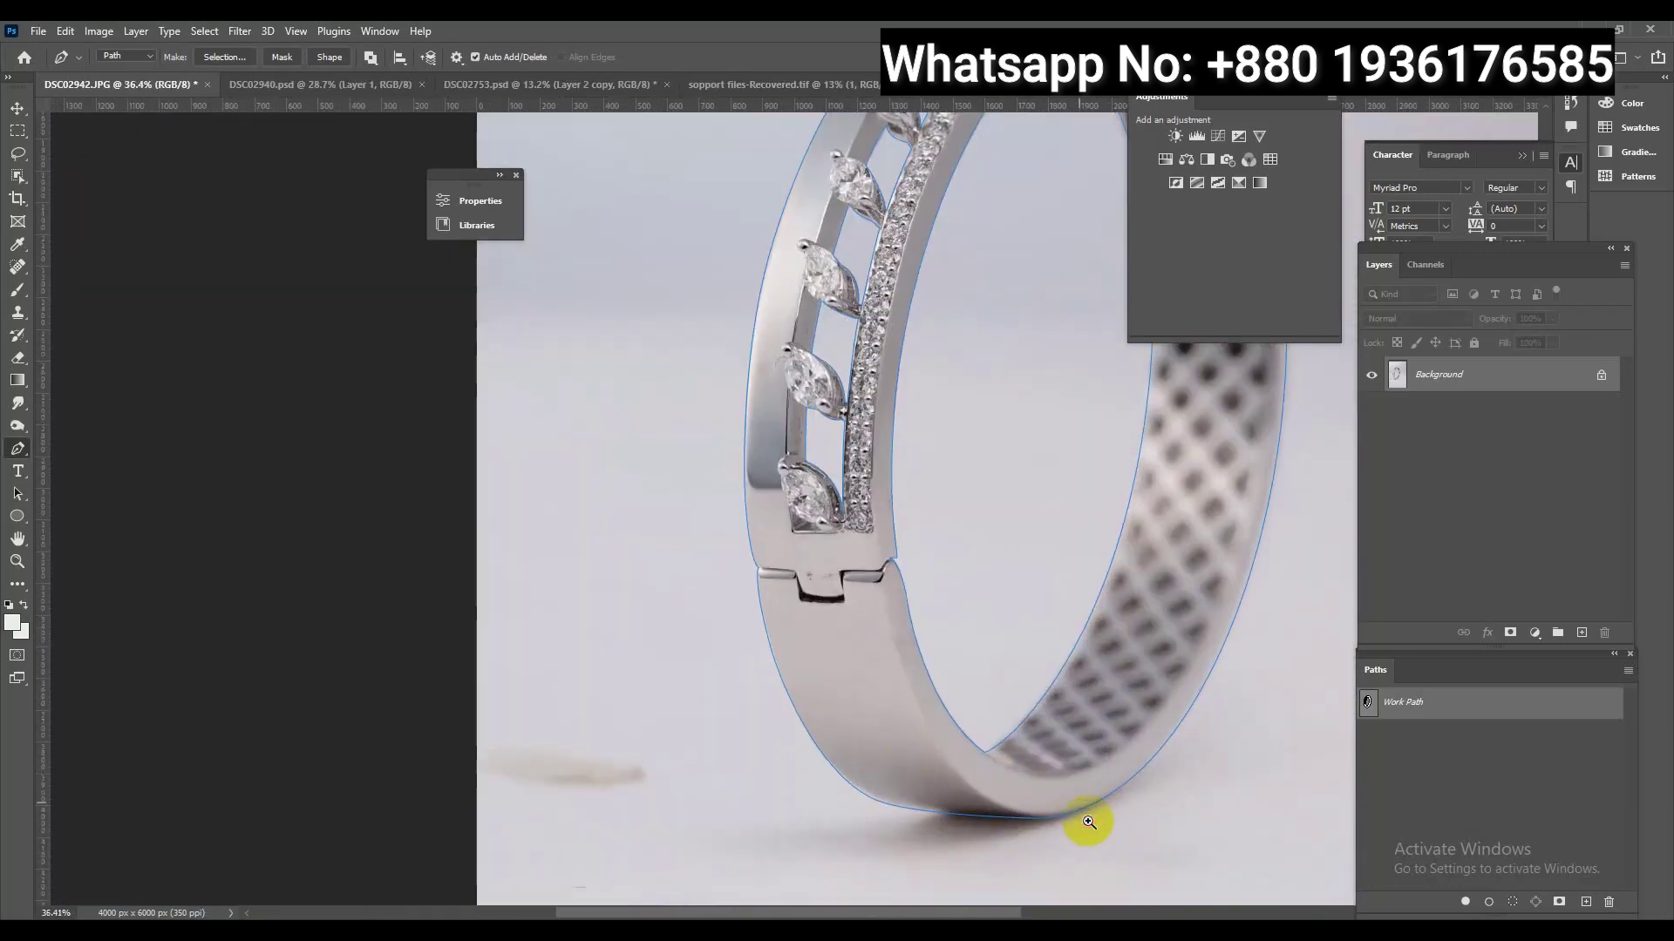
# Save the work path as Path 1 and load it as a selection feathered 0.5
pyautogui.scroll(-2, 856, 591)
pyautogui.doubleClick(1404, 702)
pyautogui.click(922, 314)
pyautogui.hotkey('ctrl', 'Return')
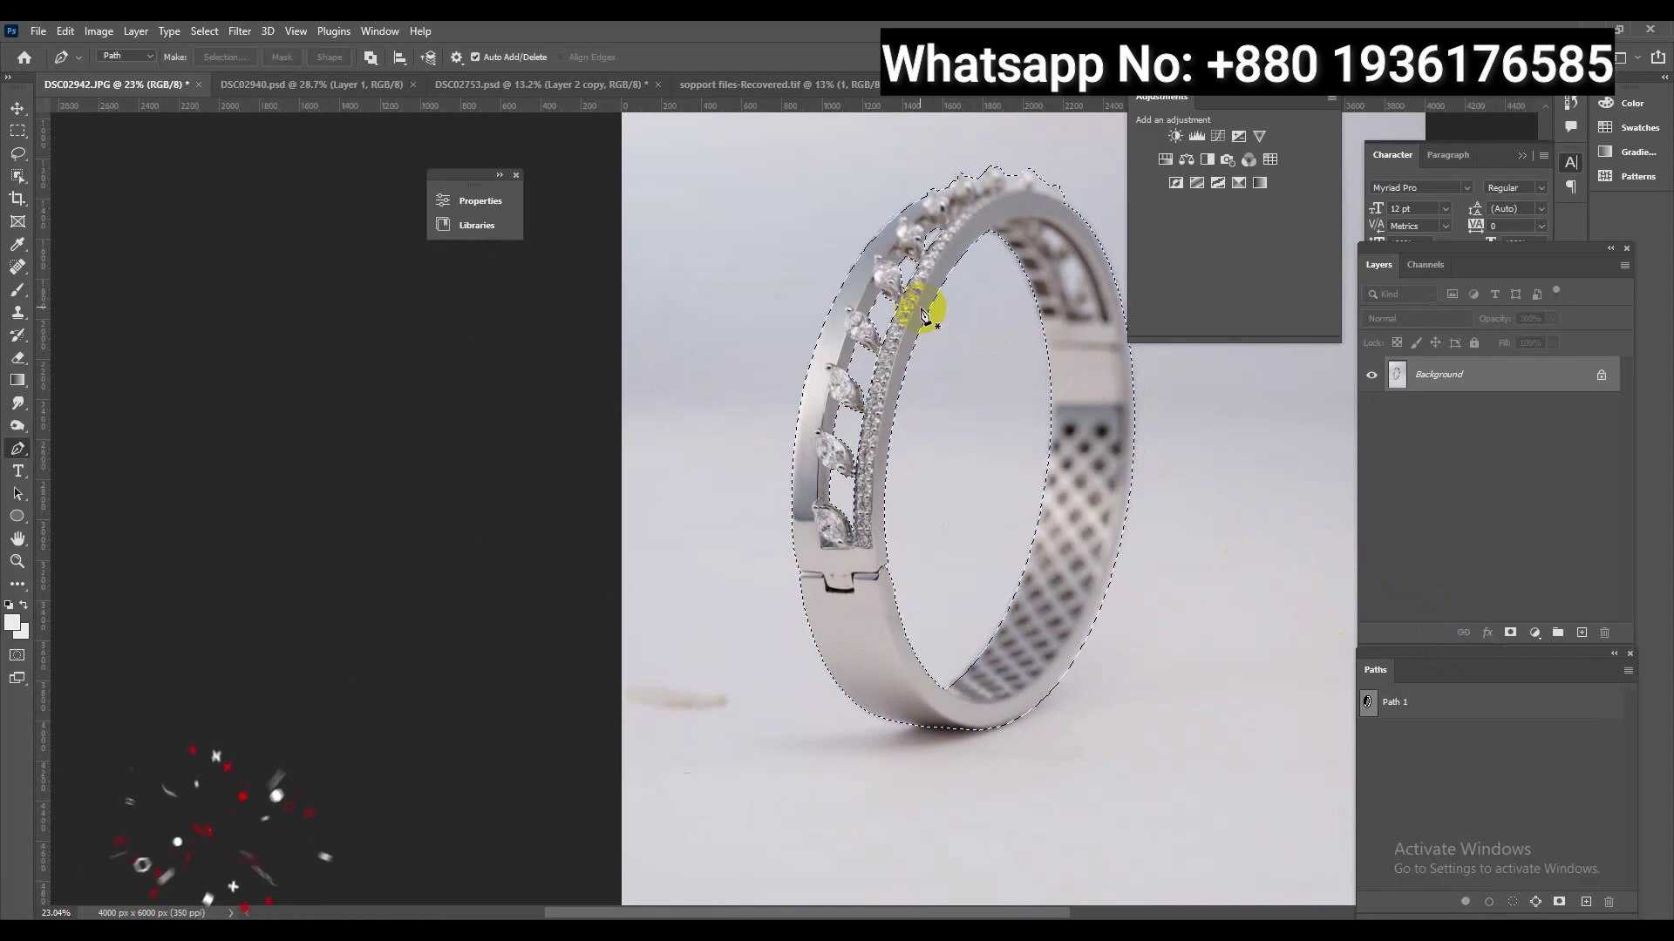
pyautogui.hotkey('shift', 'F6')
pyautogui.write('0.1')
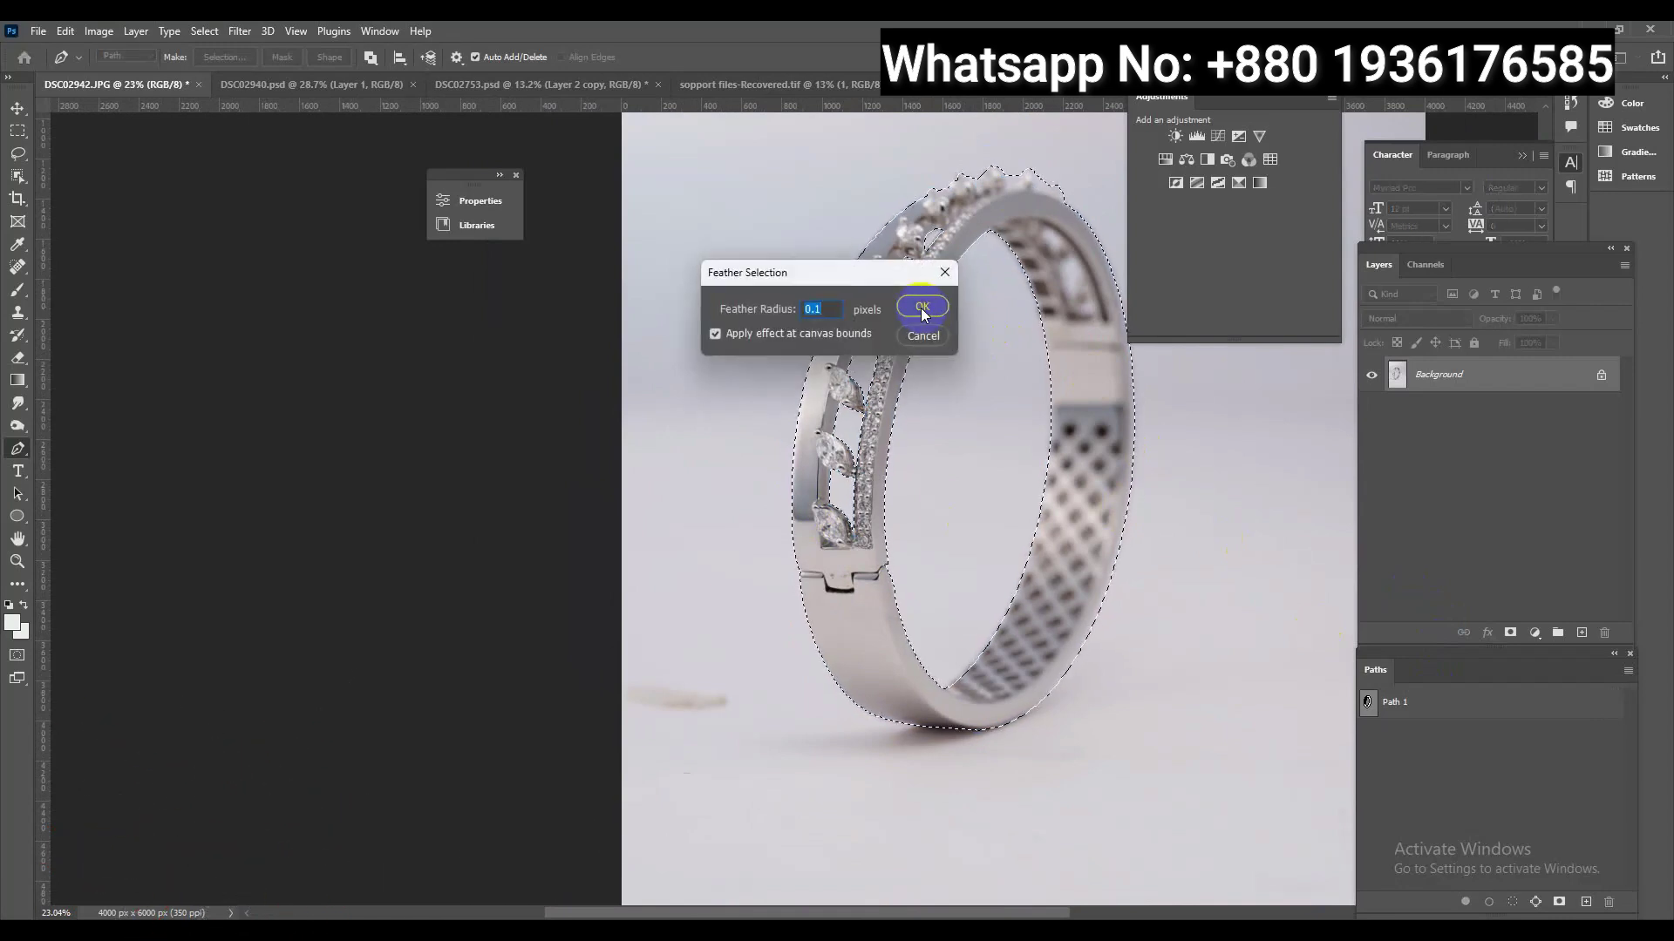
pyautogui.write('5')
pyautogui.click(922, 306)
# Copy the bangle to a new layer, fill Layer 1 white, and save as DSC02942.psd
pyautogui.hotkey('ctrl', 'j')
pyautogui.hotkey('ctrl', 'j')
pyautogui.click(1502, 413)
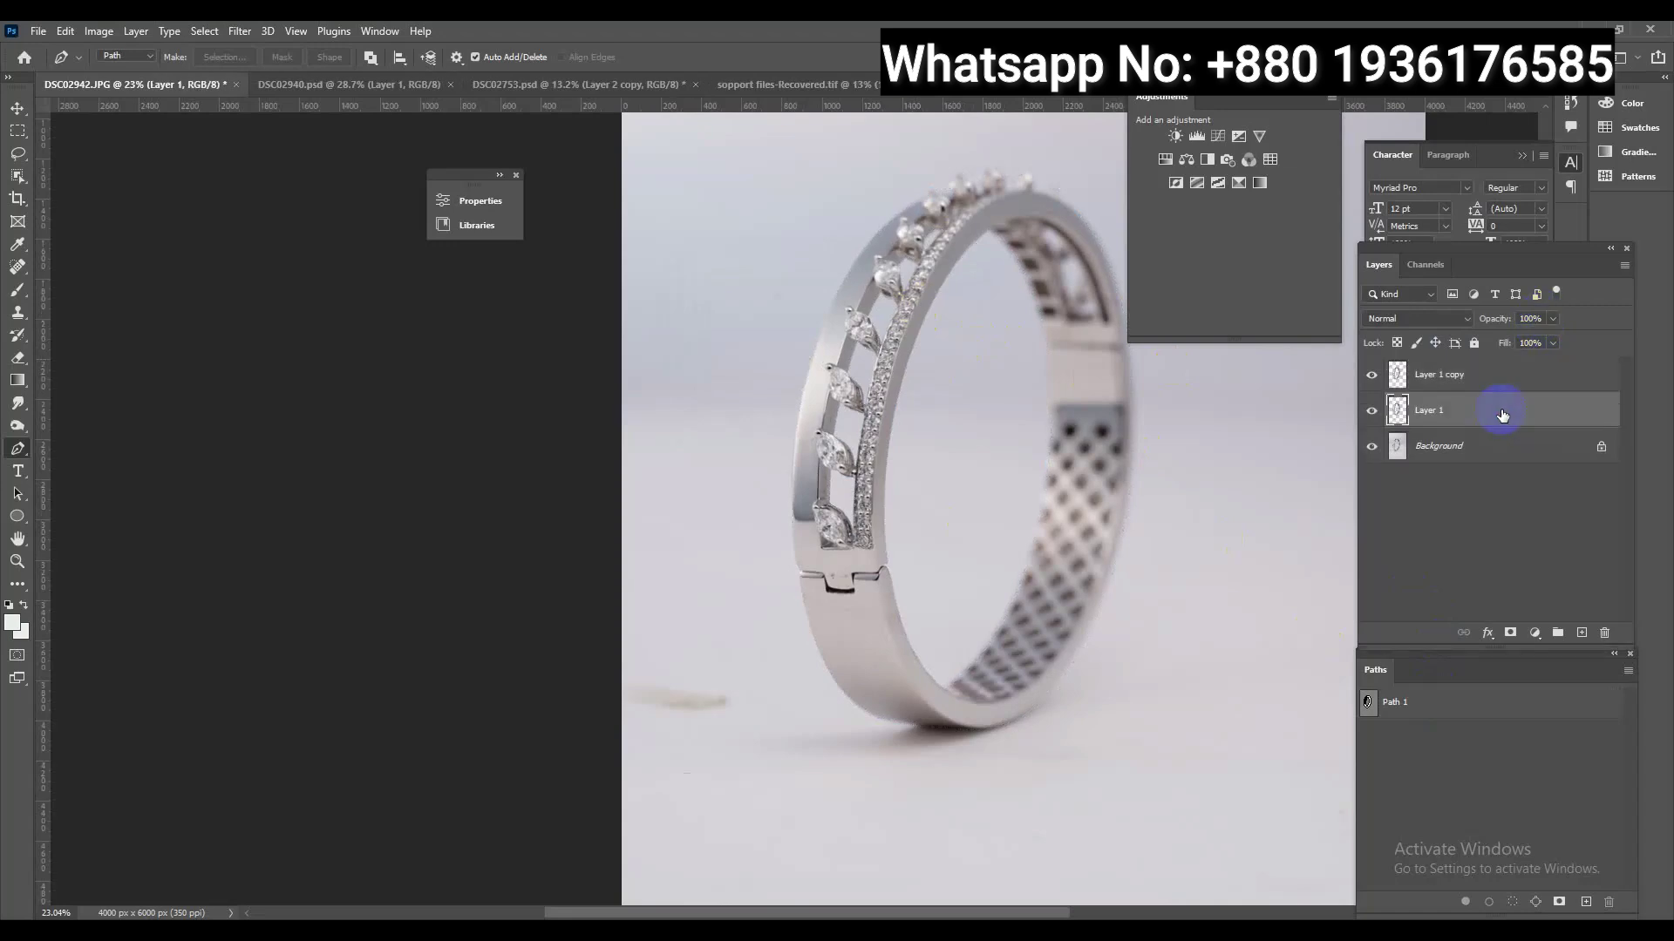
pyautogui.hotkey('ctrl', 'BackSpace')
pyautogui.hotkey('ctrl', 'shift', 's')
pyautogui.press('Return')
pyautogui.press('Return')
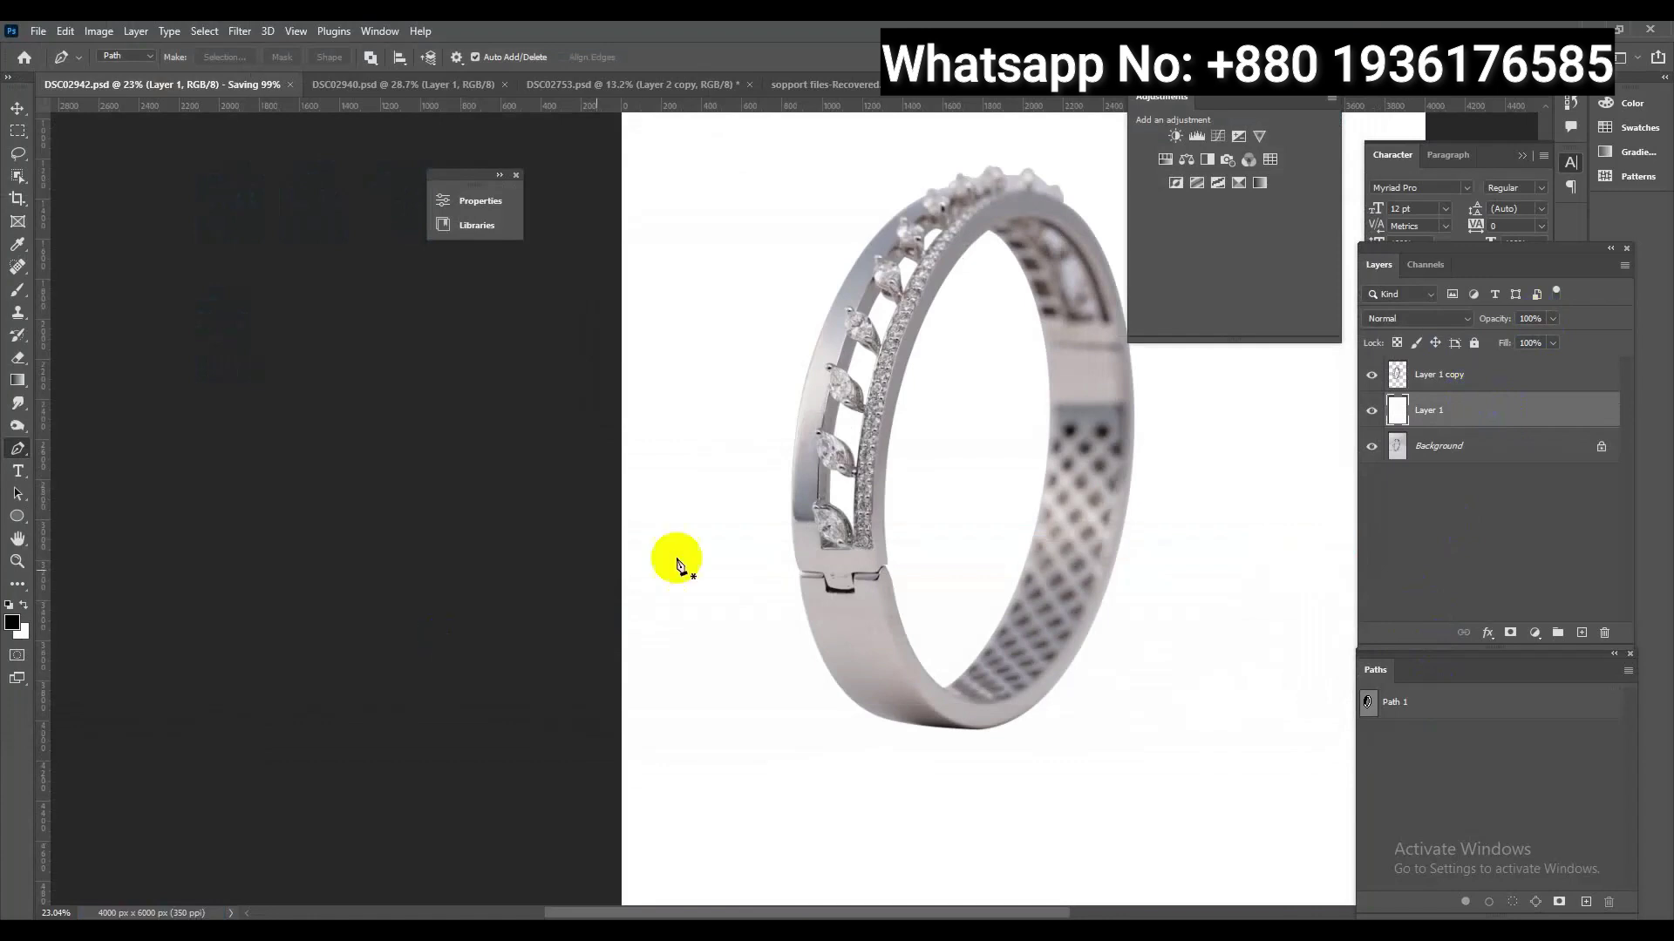
# Load the inner band piece from DSC02940.psd and bring it into DSC02942.psd
pyautogui.click(419, 86)
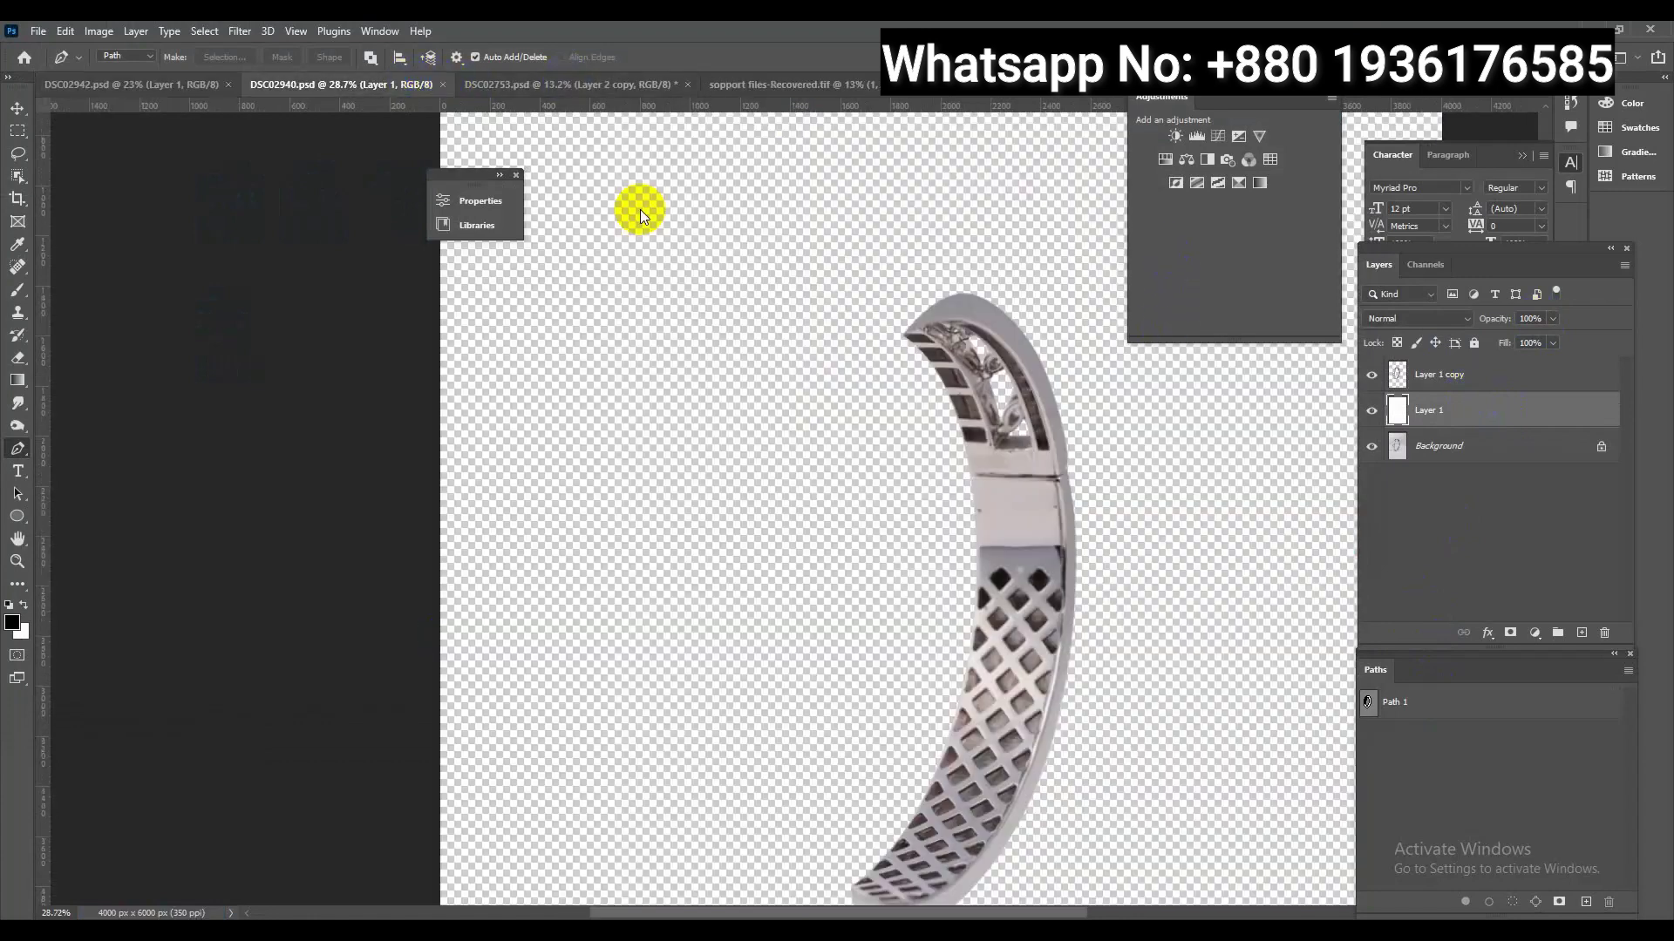
pyautogui.keyDown('ctrl'); pyautogui.click(1397, 381); pyautogui.keyUp('ctrl')
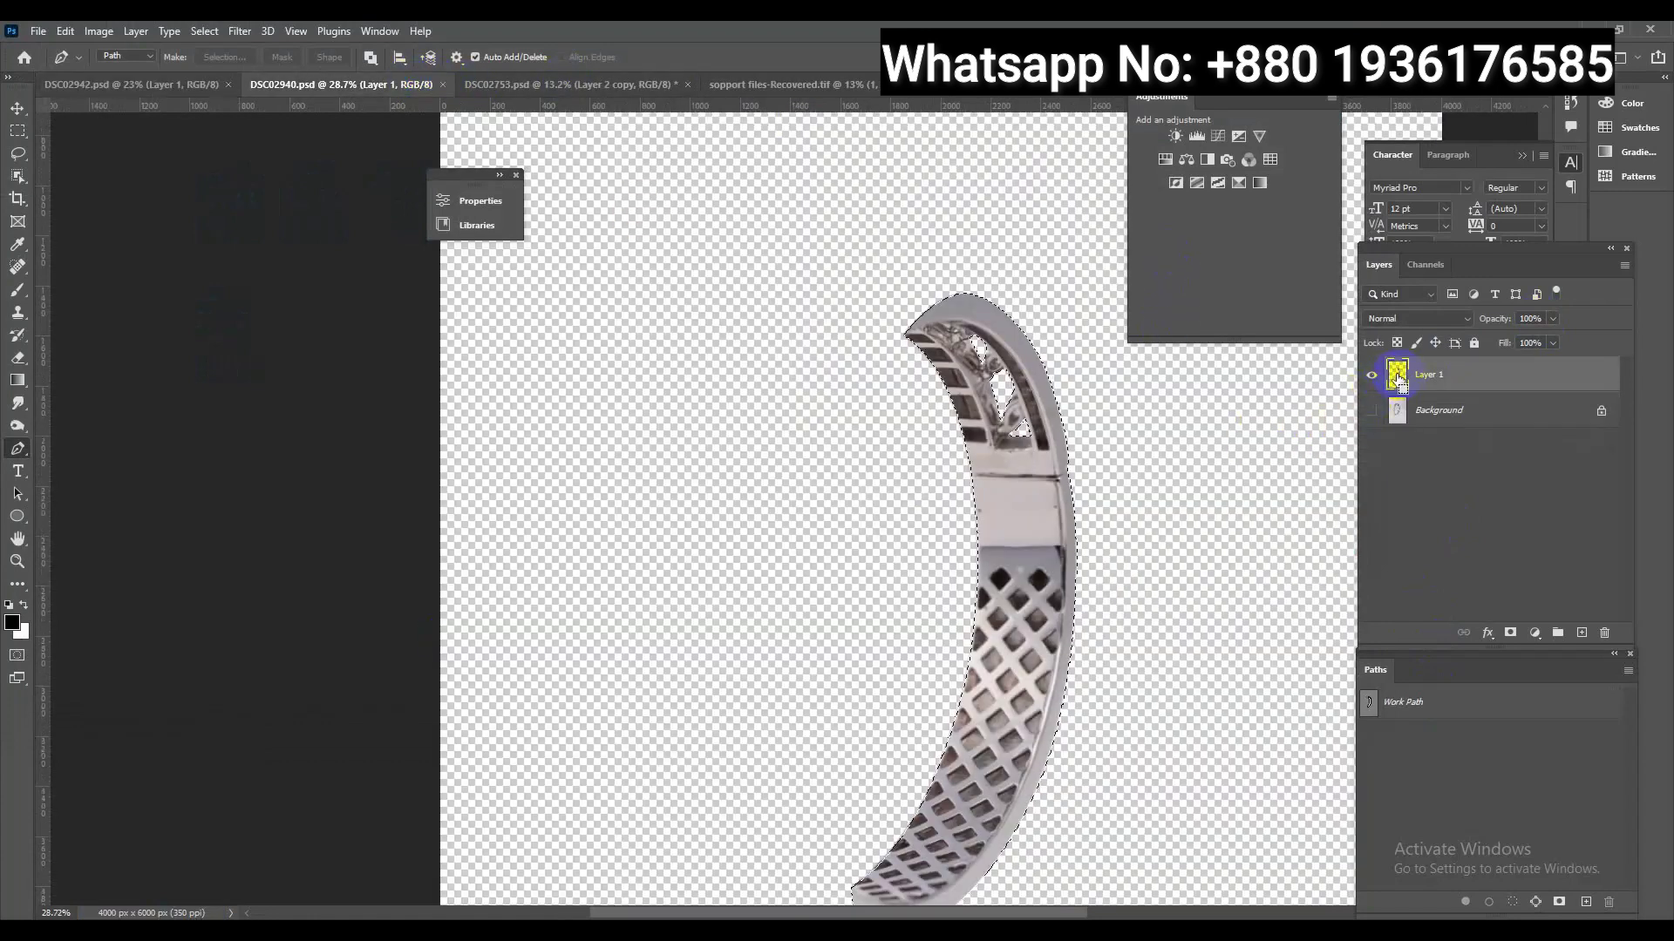
pyautogui.click(169, 85)
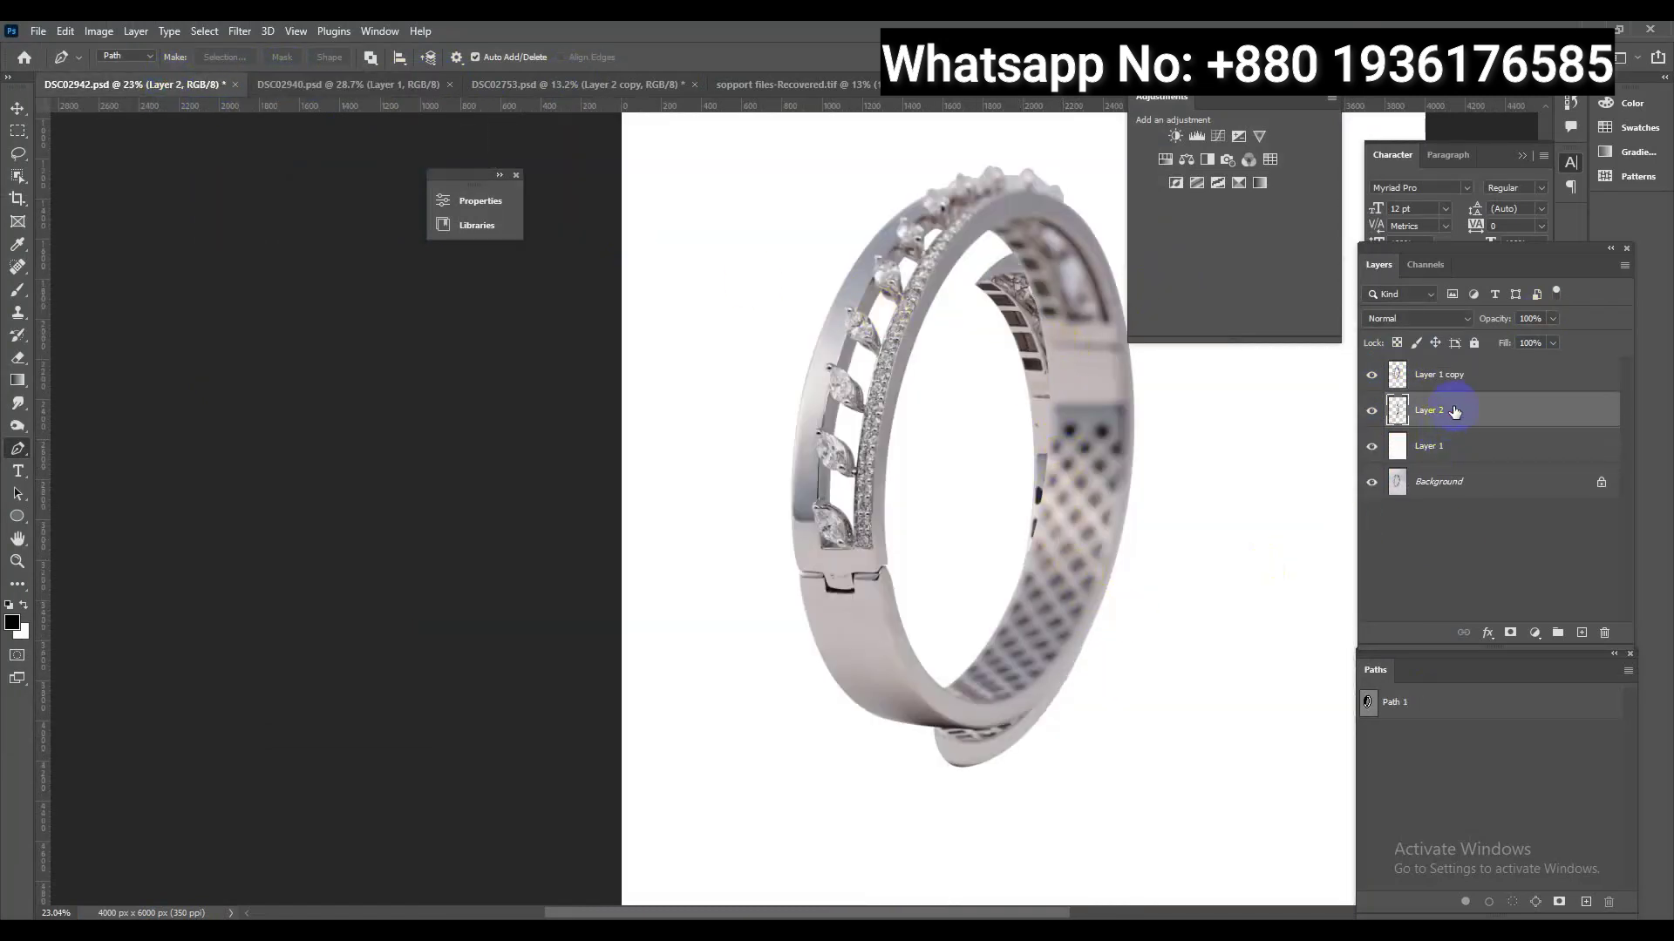
# Move Layer 2 to the top and position it, rotated about 0.9°, over the band
pyautogui.moveTo(1447, 411); pyautogui.dragTo(1452, 371)
pyautogui.hotkey('ctrl', 't')
pyautogui.moveTo(1060, 639); pyautogui.dragTo(1078, 575)
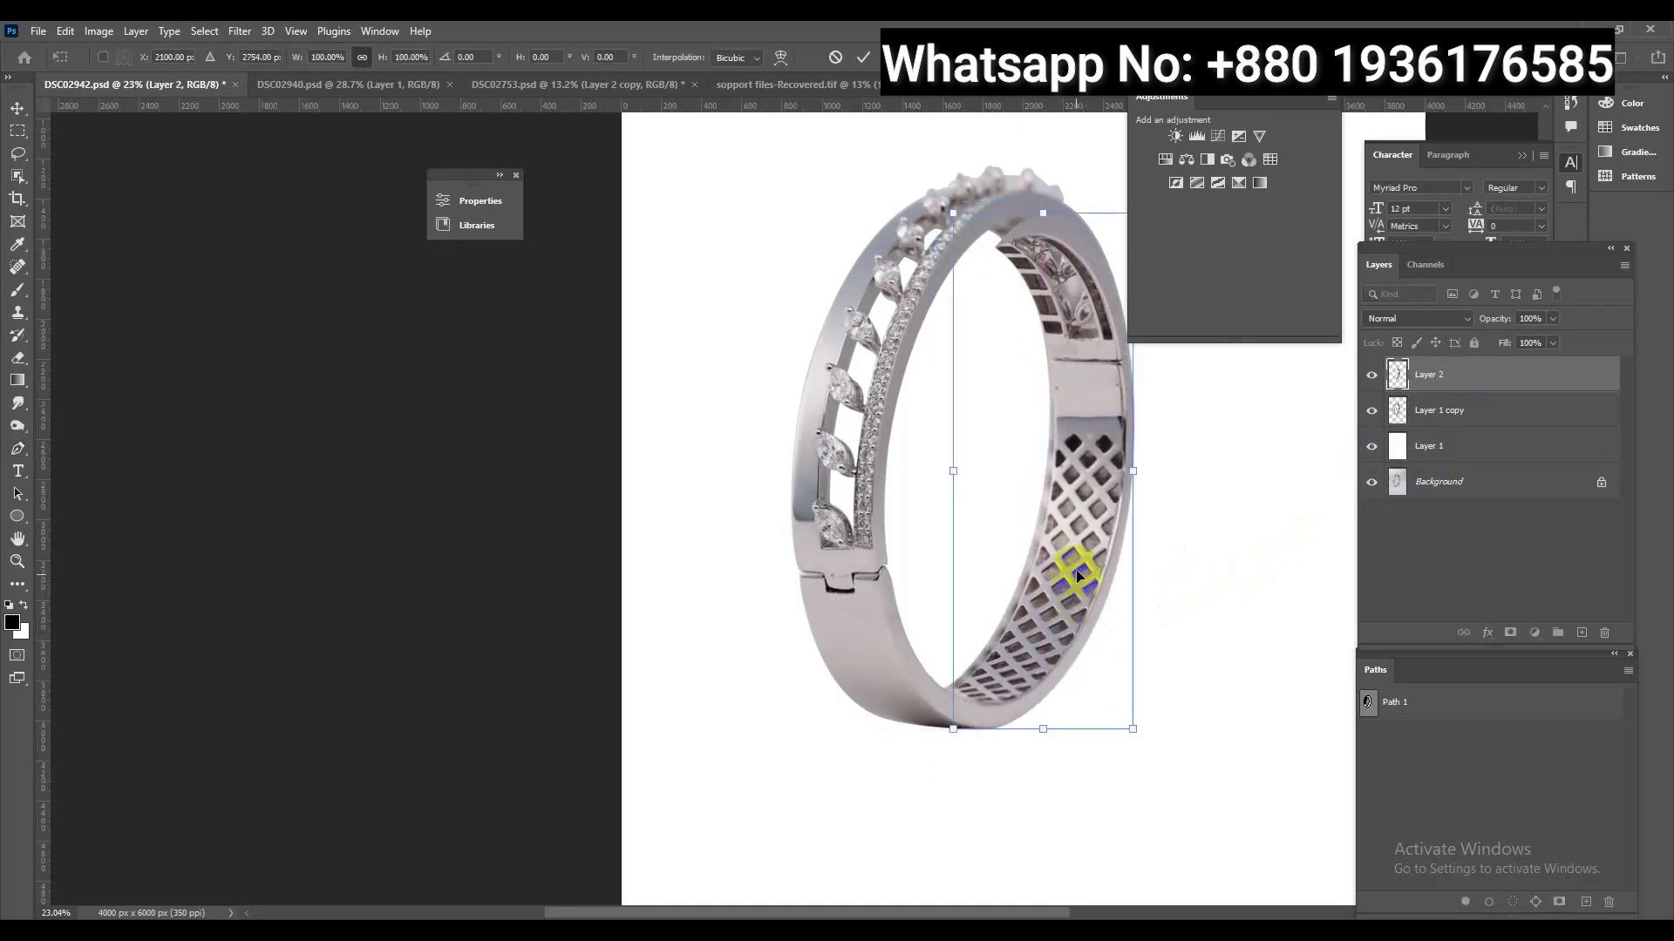
pyautogui.moveTo(1207, 657); pyautogui.dragTo(1206, 662)
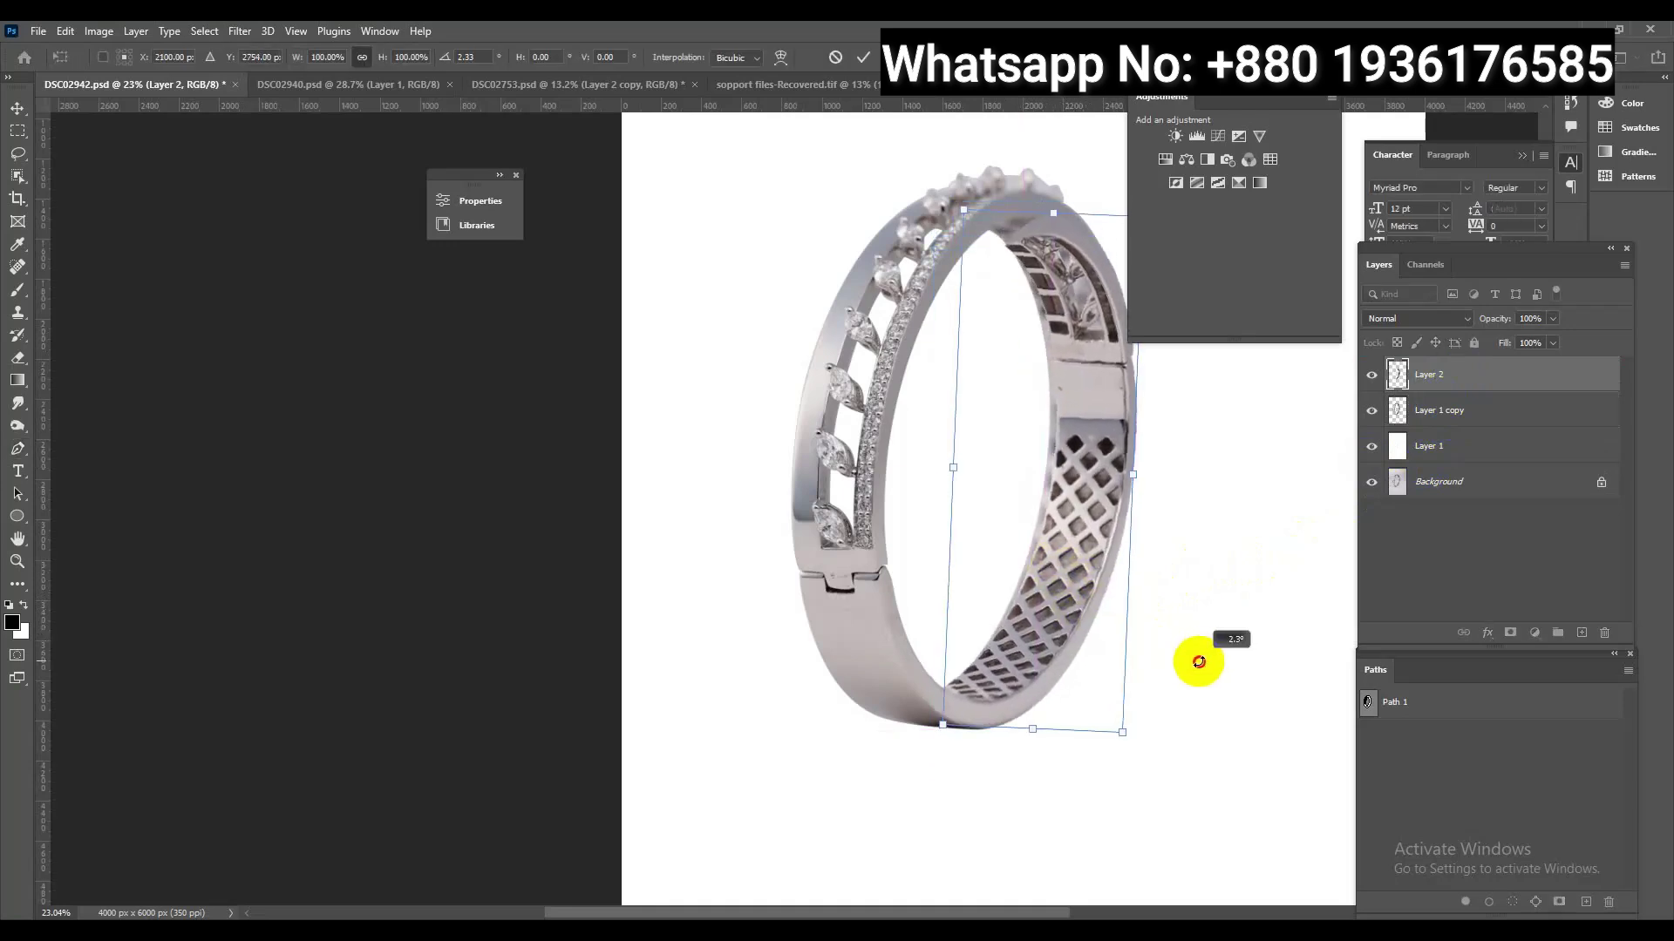
pyautogui.scroll(5, 1122, 684)
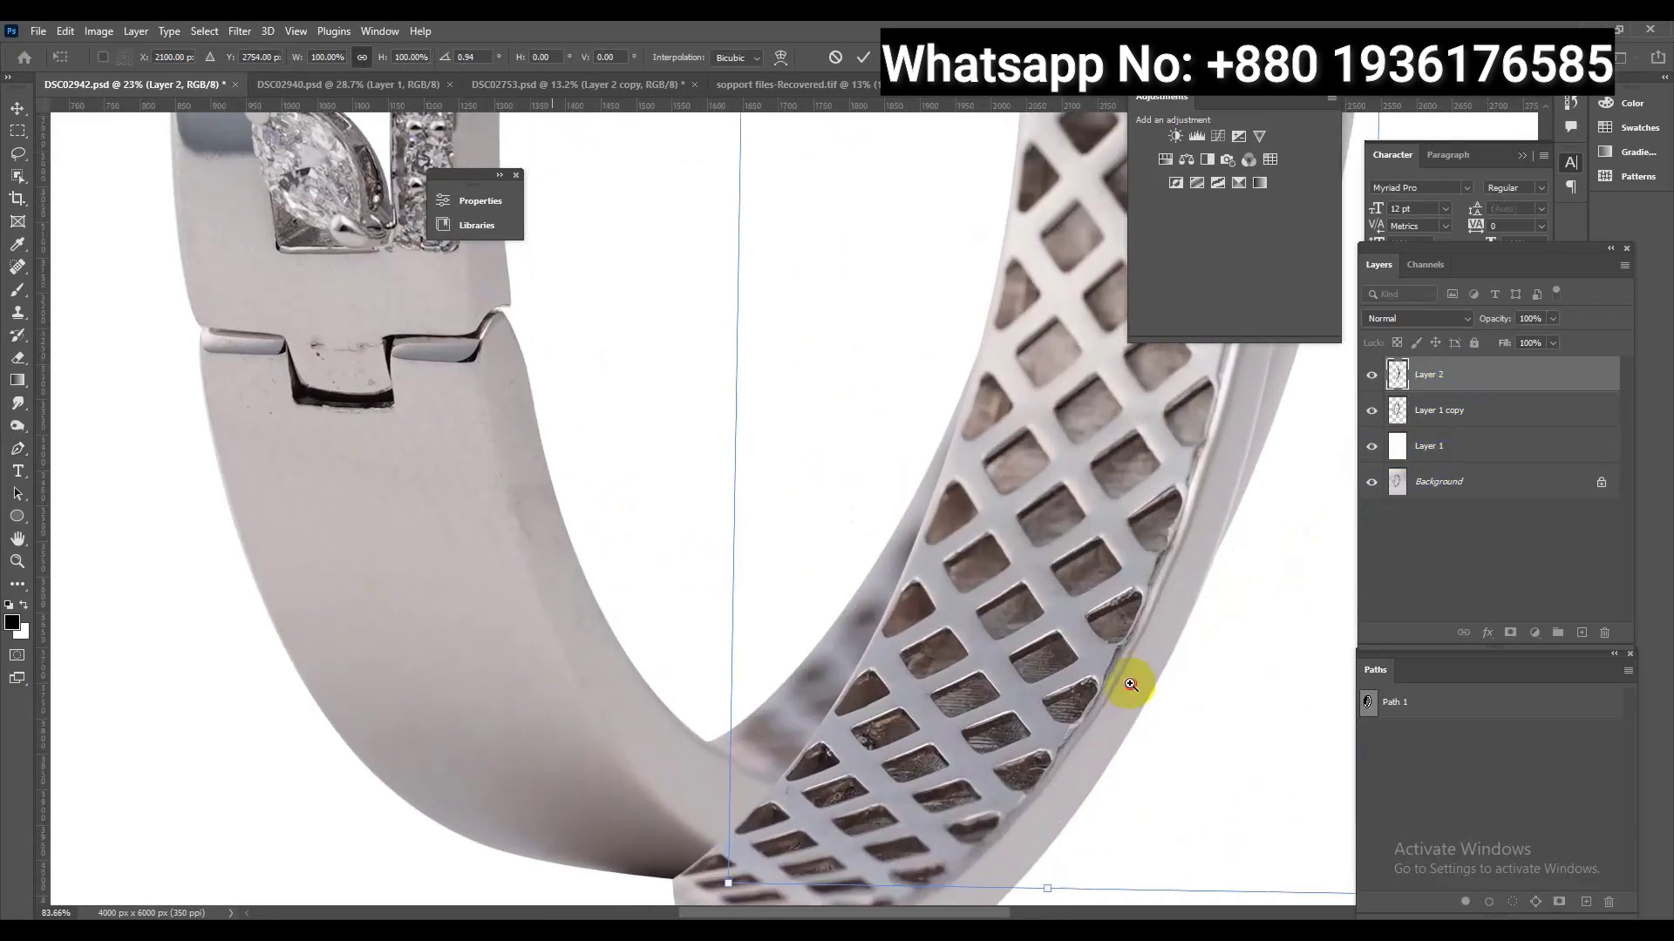
pyautogui.moveTo(1121, 684); pyautogui.dragTo(1096, 689)
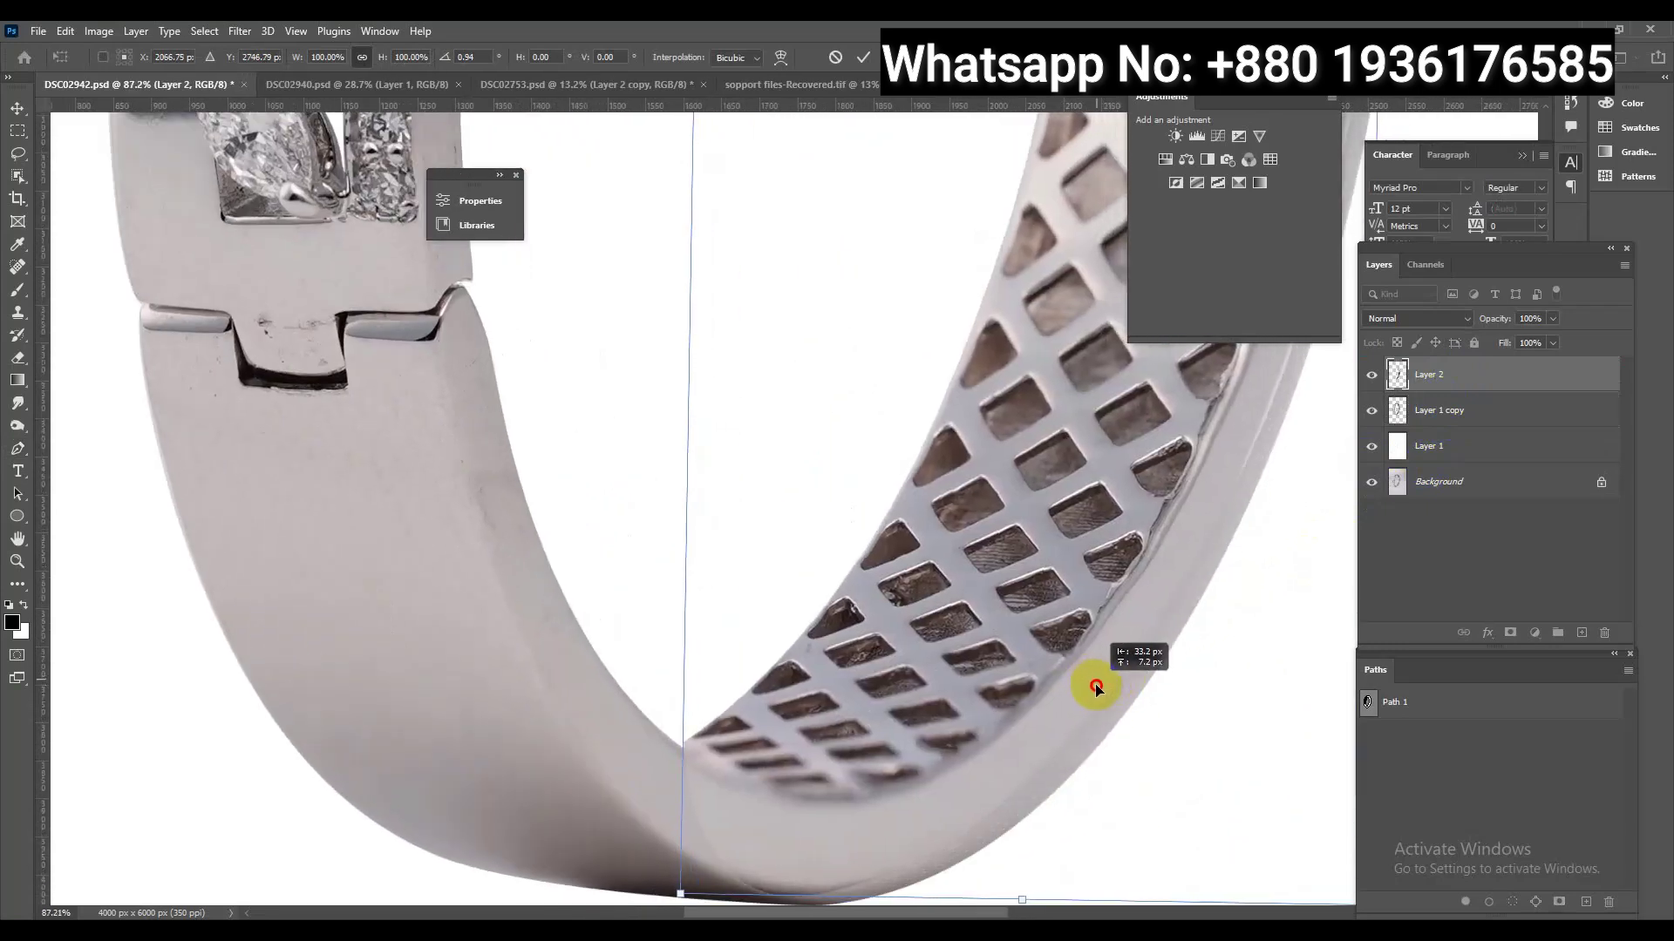
pyautogui.moveTo(1095, 687); pyautogui.dragTo(1096, 690)
pyautogui.press('Up')
pyautogui.press('Up')
pyautogui.press('Up')
pyautogui.press('Up')
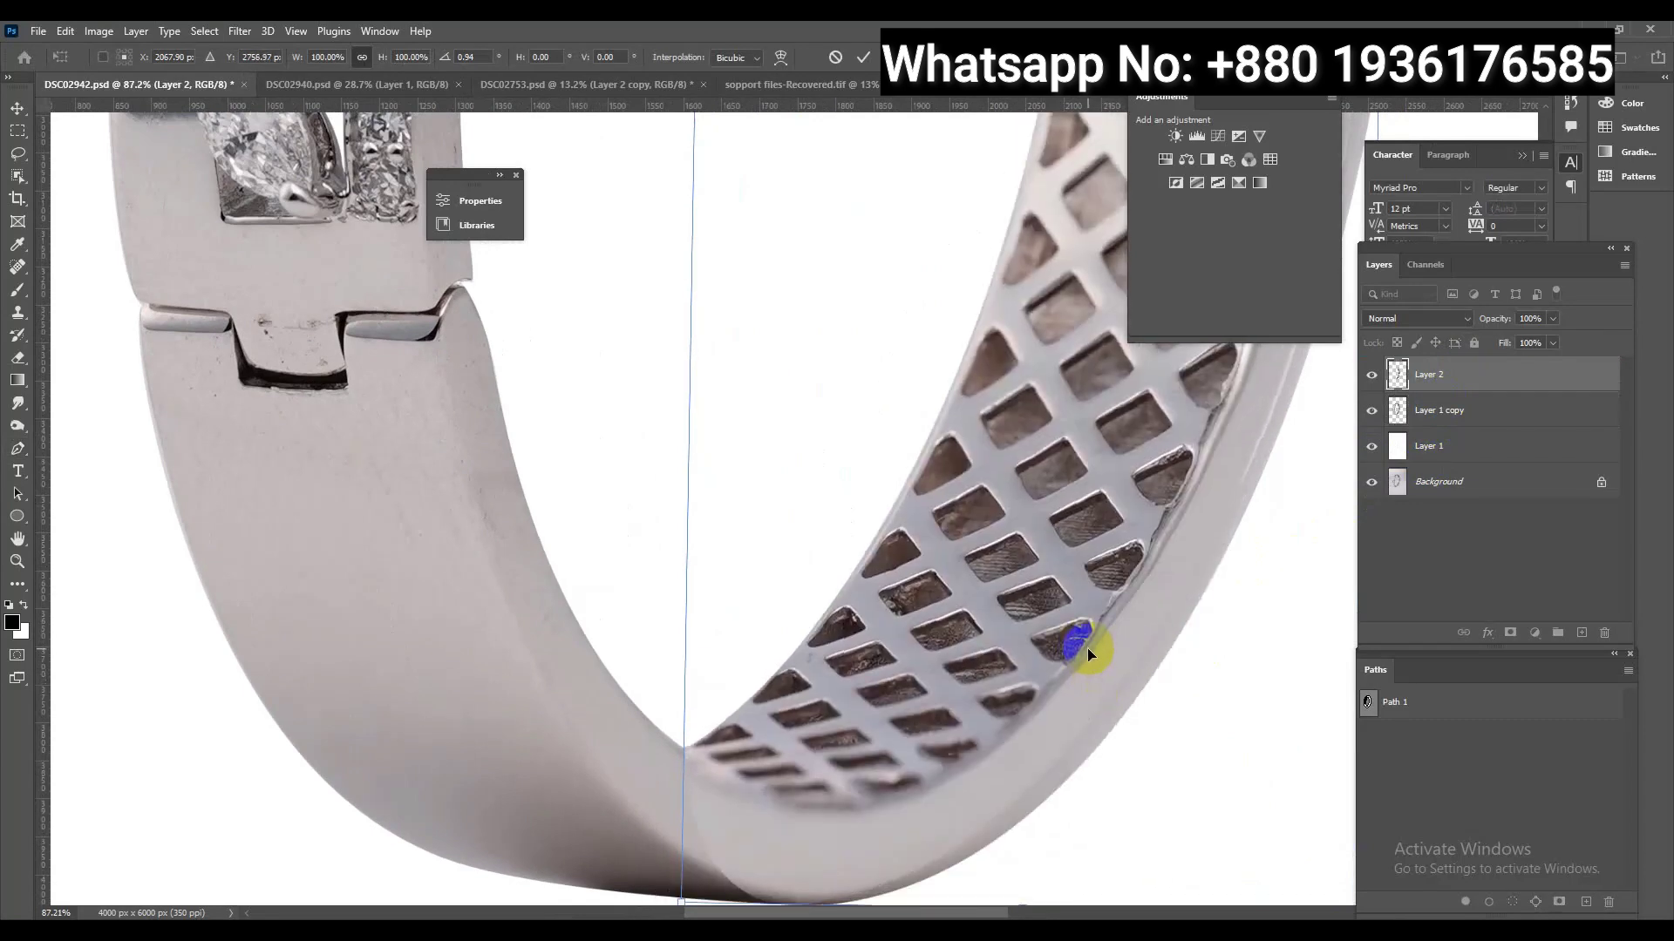
# Warp the piece's top upward to meet the band and commit the transform
pyautogui.moveTo(1009, 641); pyautogui.dragTo(928, 512)
pyautogui.moveTo(1121, 362)
pyautogui.mouseDown()
pyautogui.moveTo(1102, 554)
pyautogui.moveTo(961, 327)
pyautogui.mouseUp()
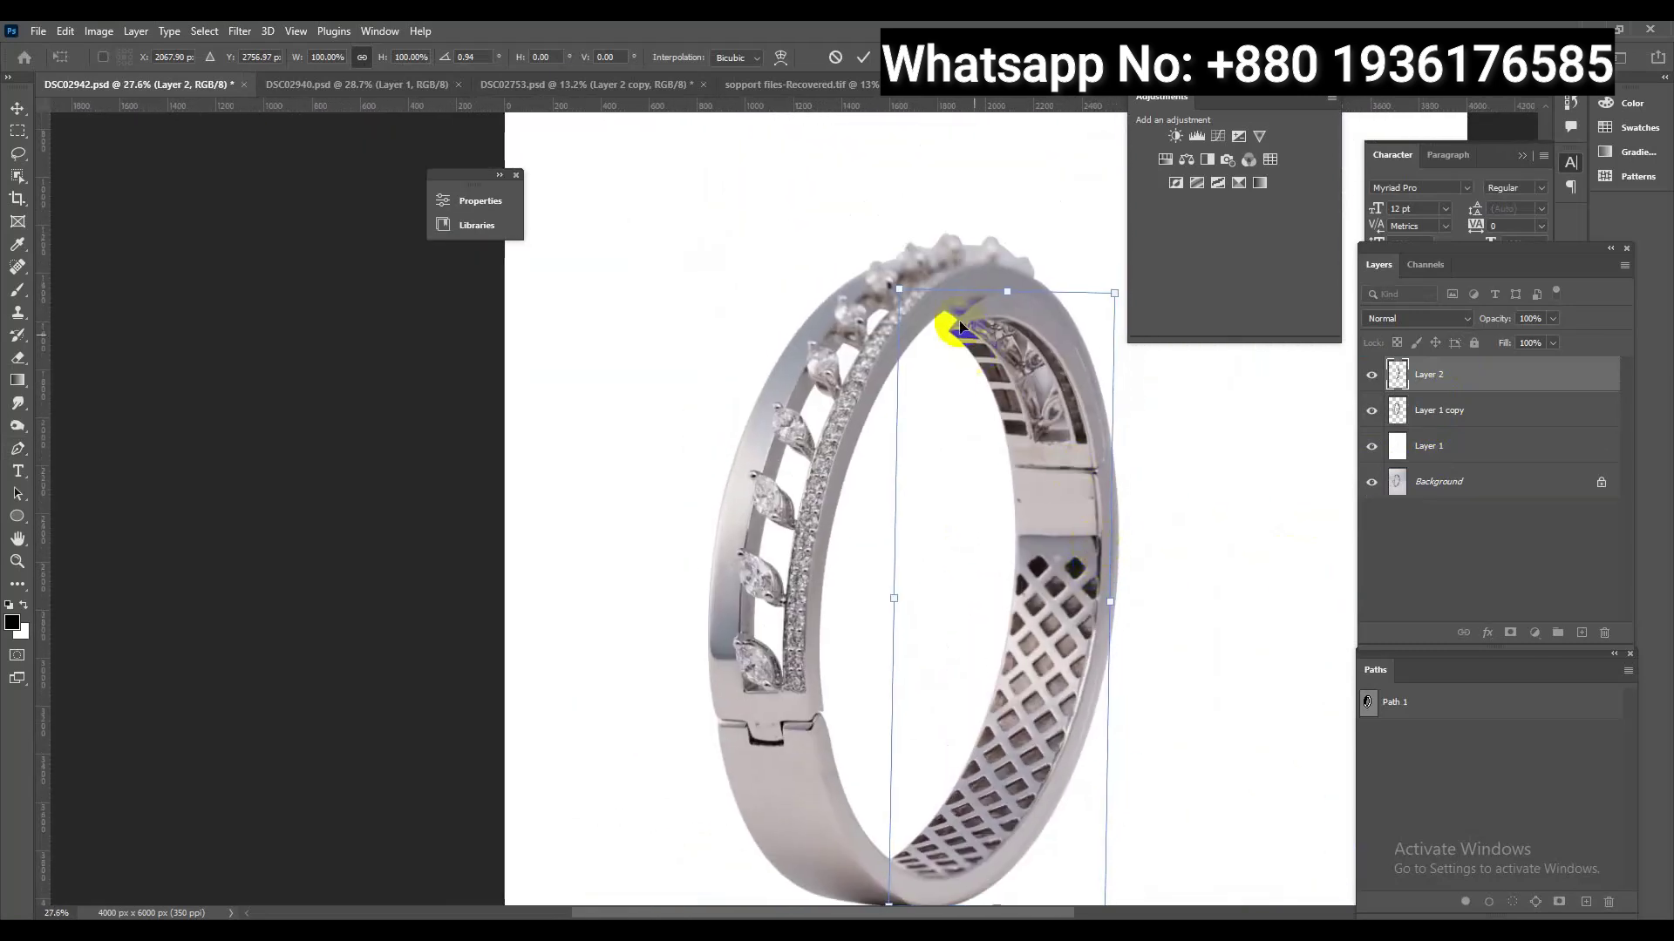
pyautogui.rightClick(1006, 338)
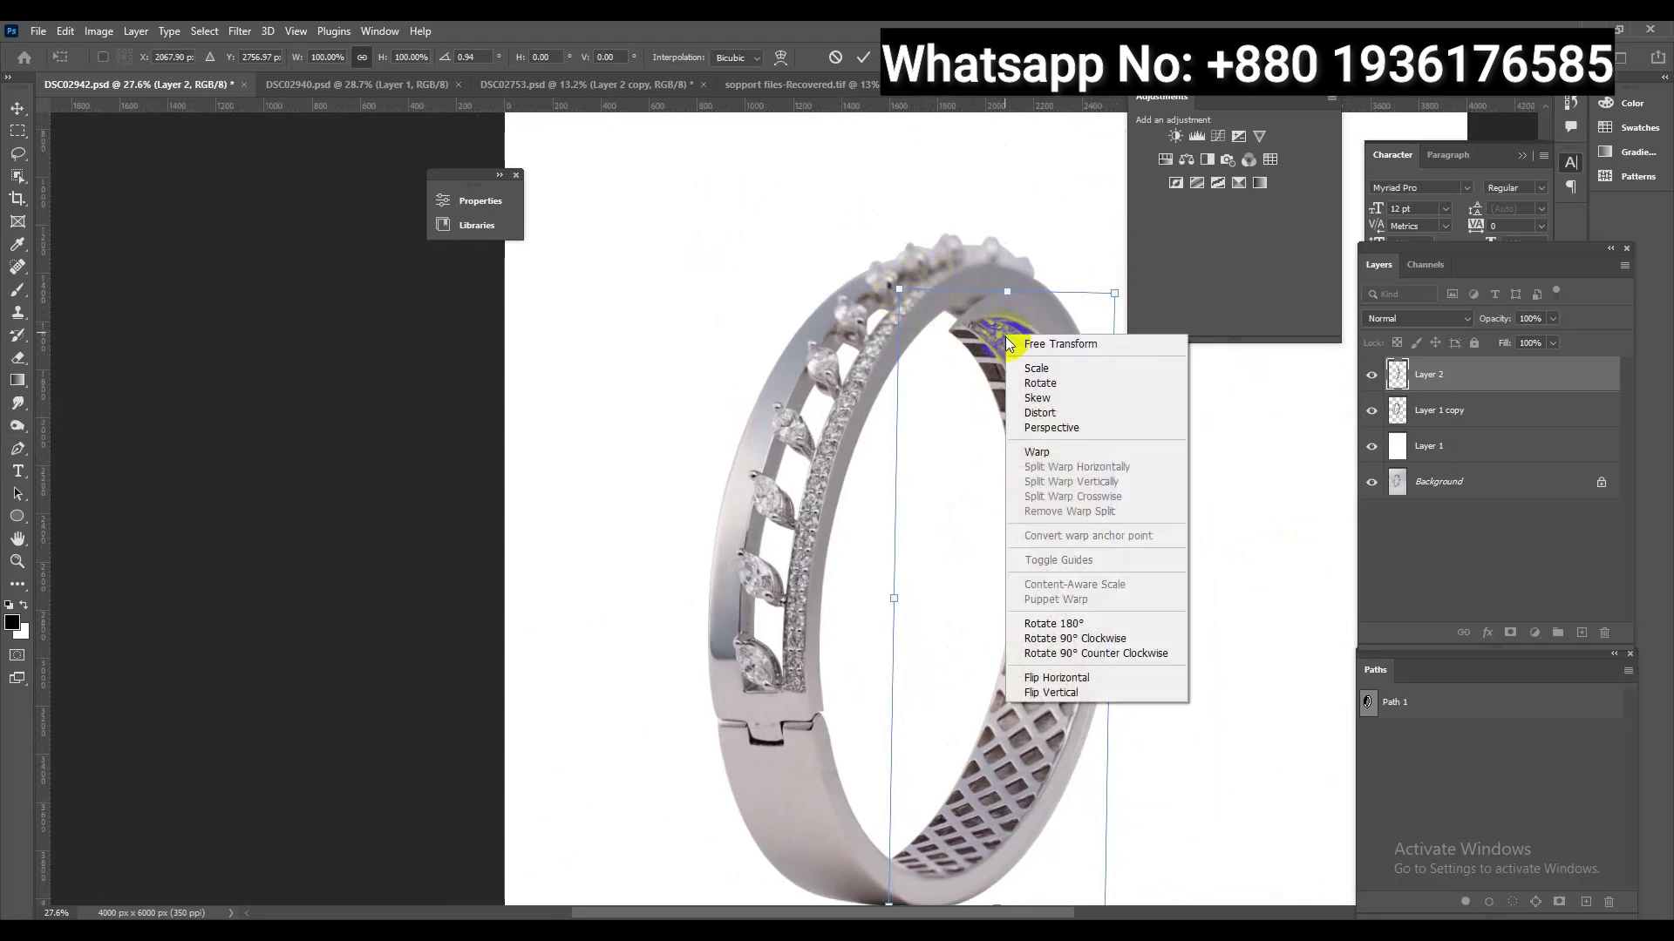
pyautogui.click(1033, 441)
pyautogui.moveTo(910, 297); pyautogui.dragTo(892, 236)
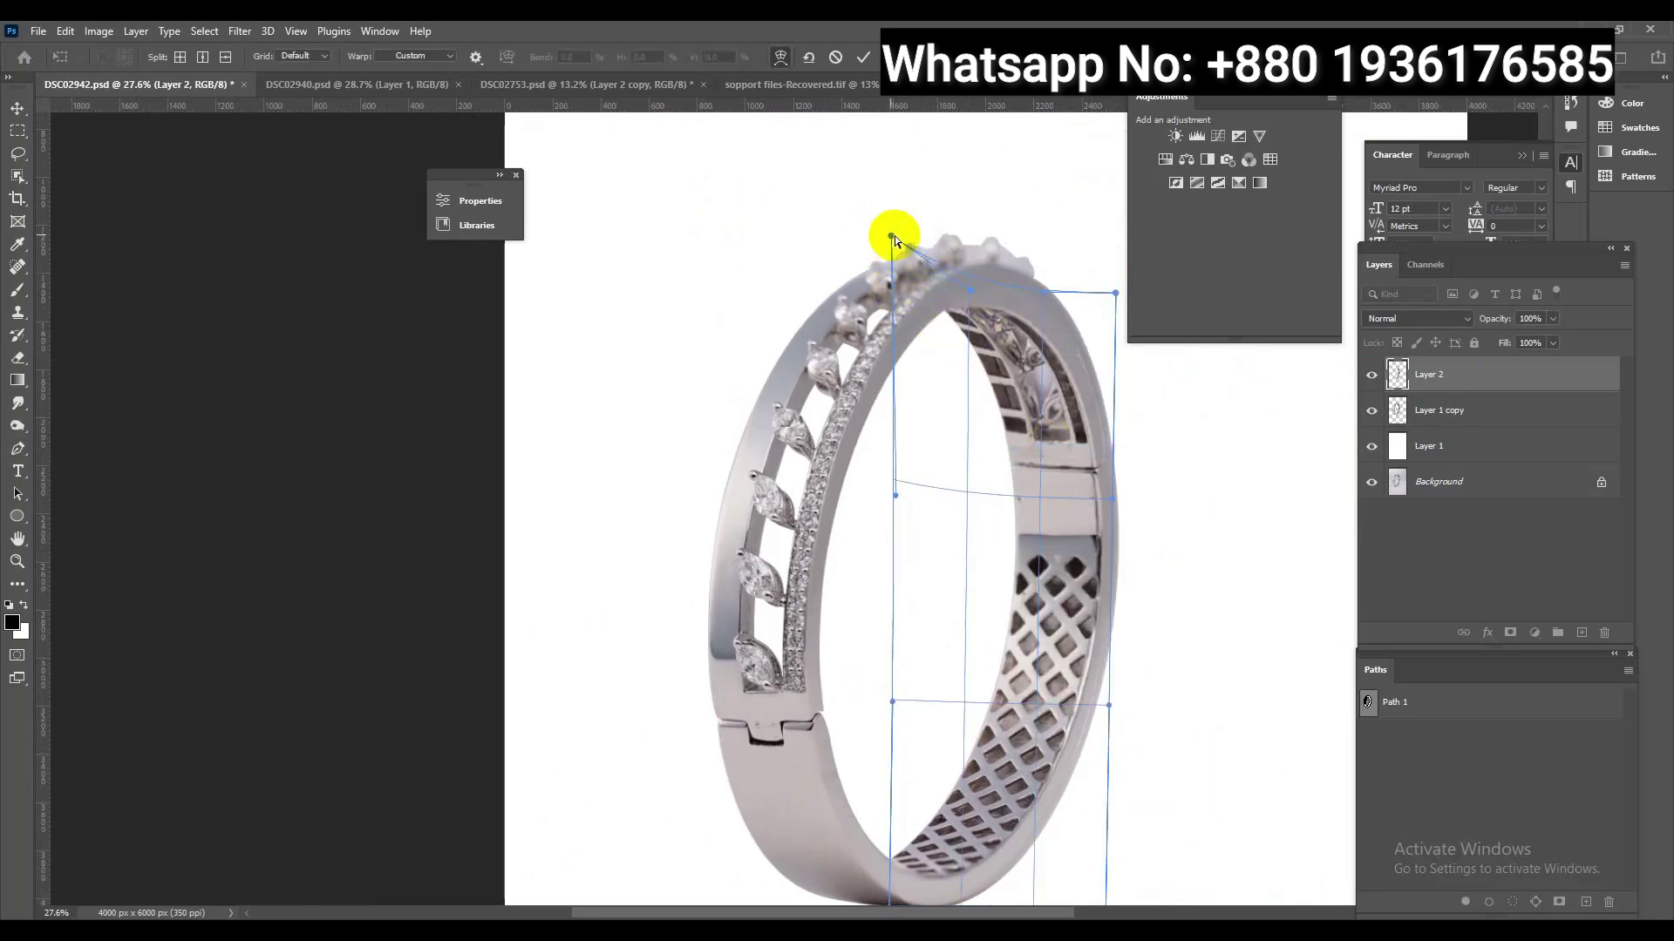
pyautogui.press('Return')
pyautogui.press('p')
pyautogui.scroll(3, 1134, 484)
# Toggle layer visibility to compare Layer 2 against the bracelet beneath it
pyautogui.scroll(2, 1221, 496)
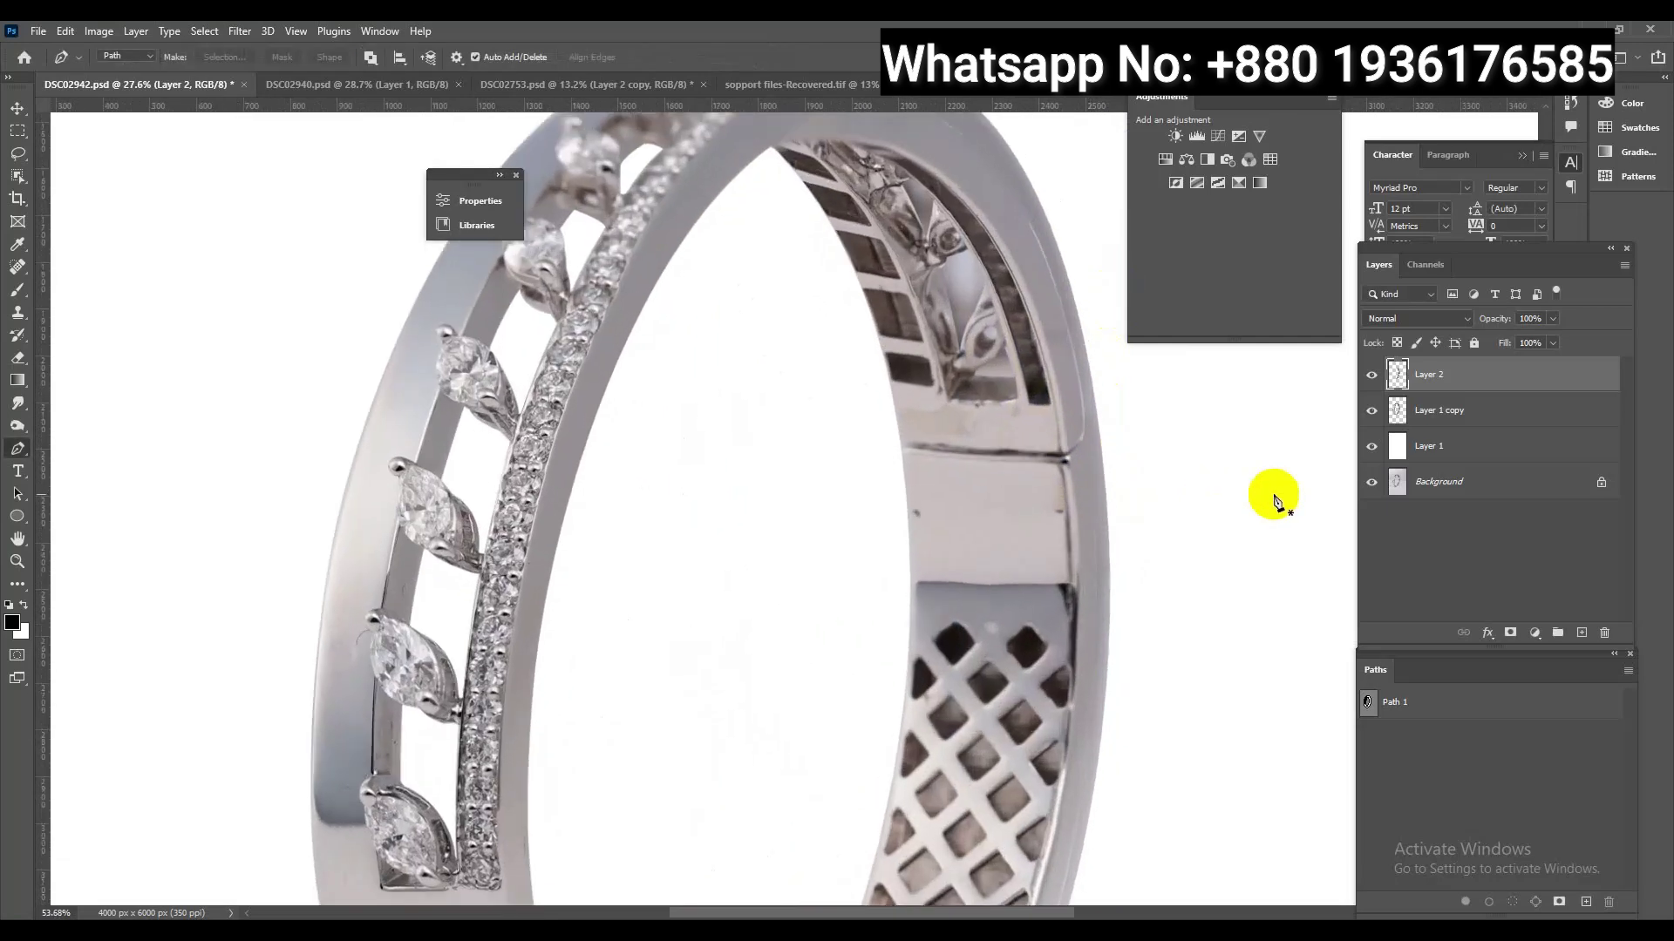
pyautogui.keyDown('alt'); pyautogui.click(1371, 484); pyautogui.keyUp('alt')
pyautogui.keyDown('alt'); pyautogui.click(1370, 486); pyautogui.keyUp('alt')
pyautogui.scroll(-3, 1177, 504)
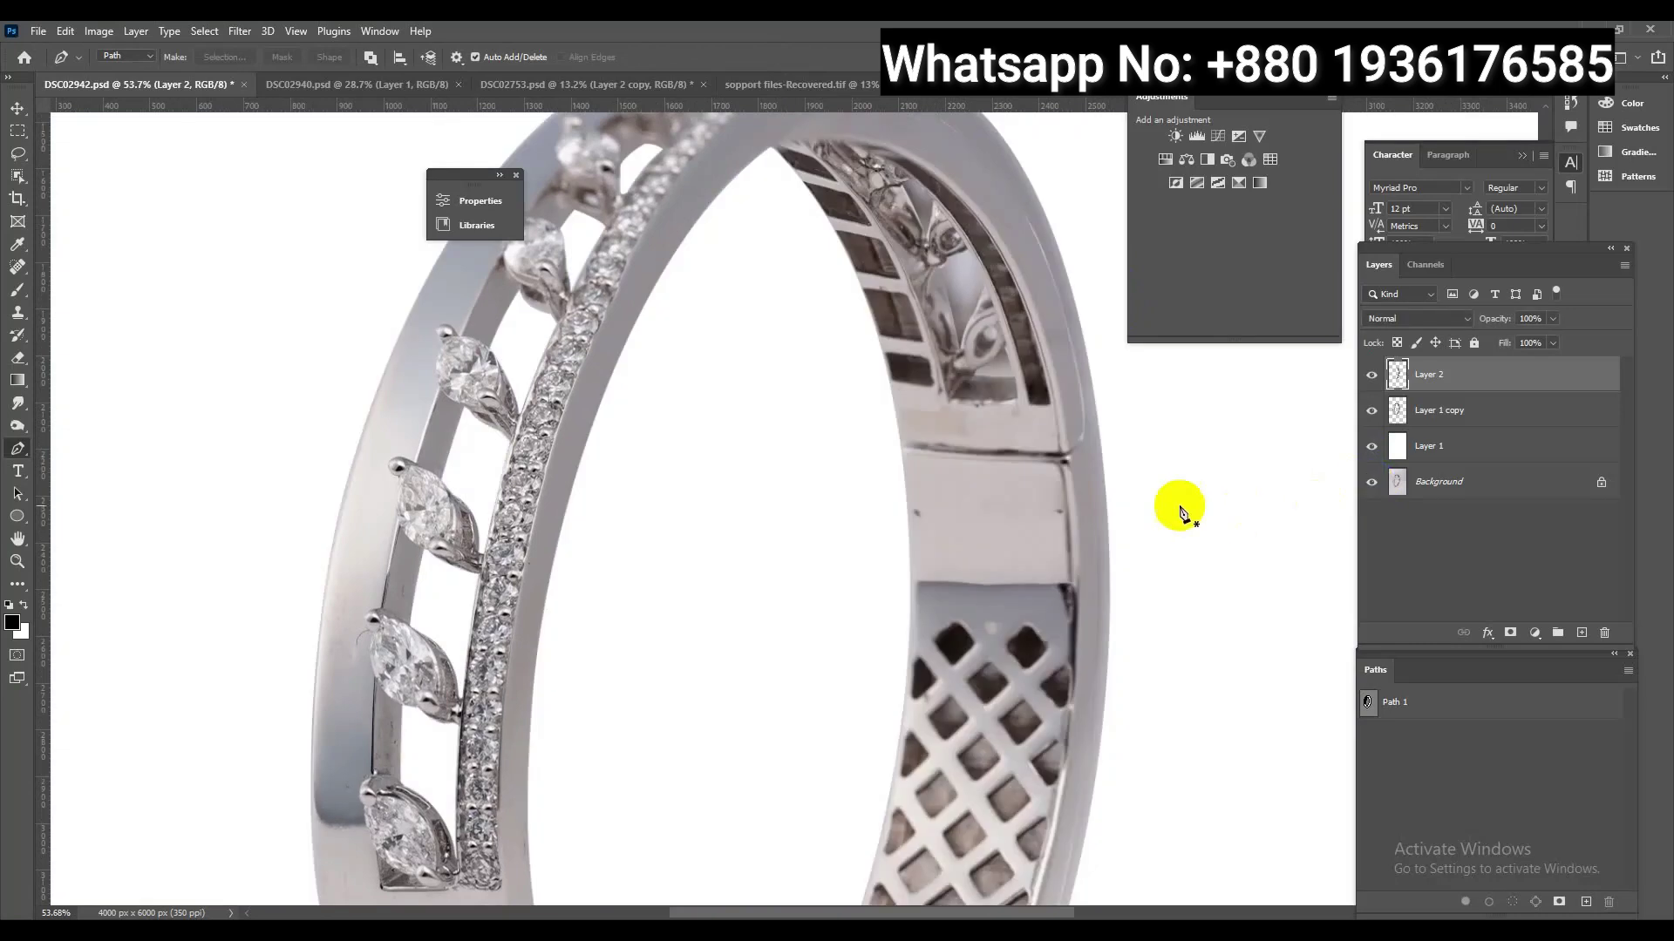
pyautogui.scroll(-1, 1046, 355)
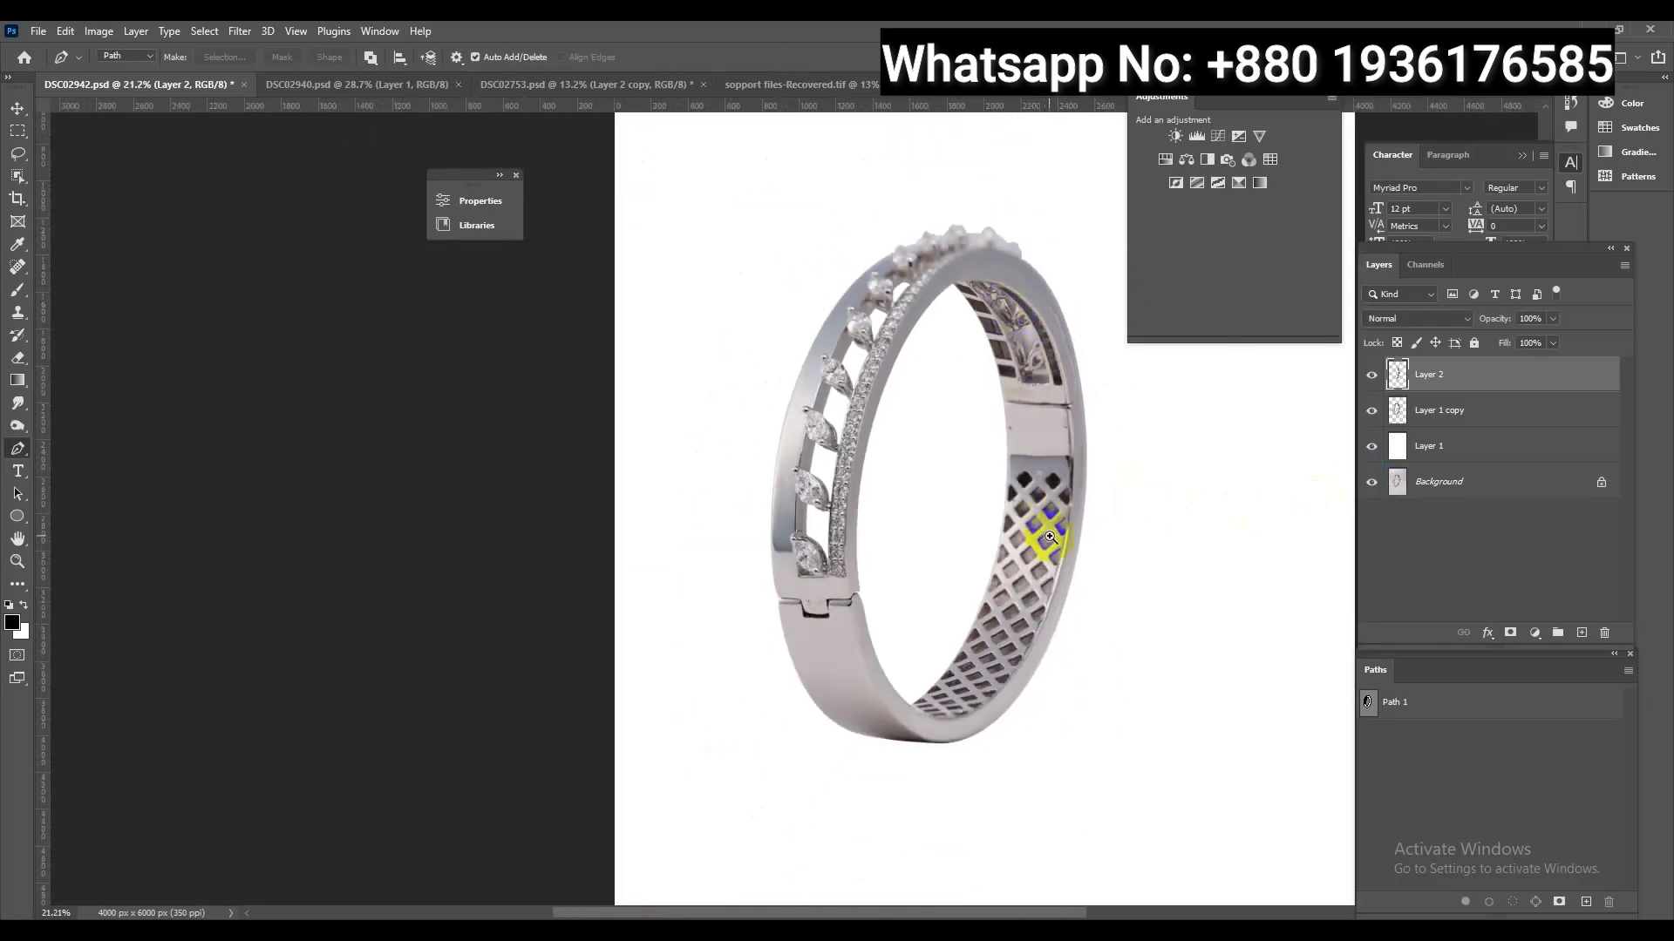
pyautogui.scroll(1, 1084, 329)
pyautogui.scroll(2, 1106, 328)
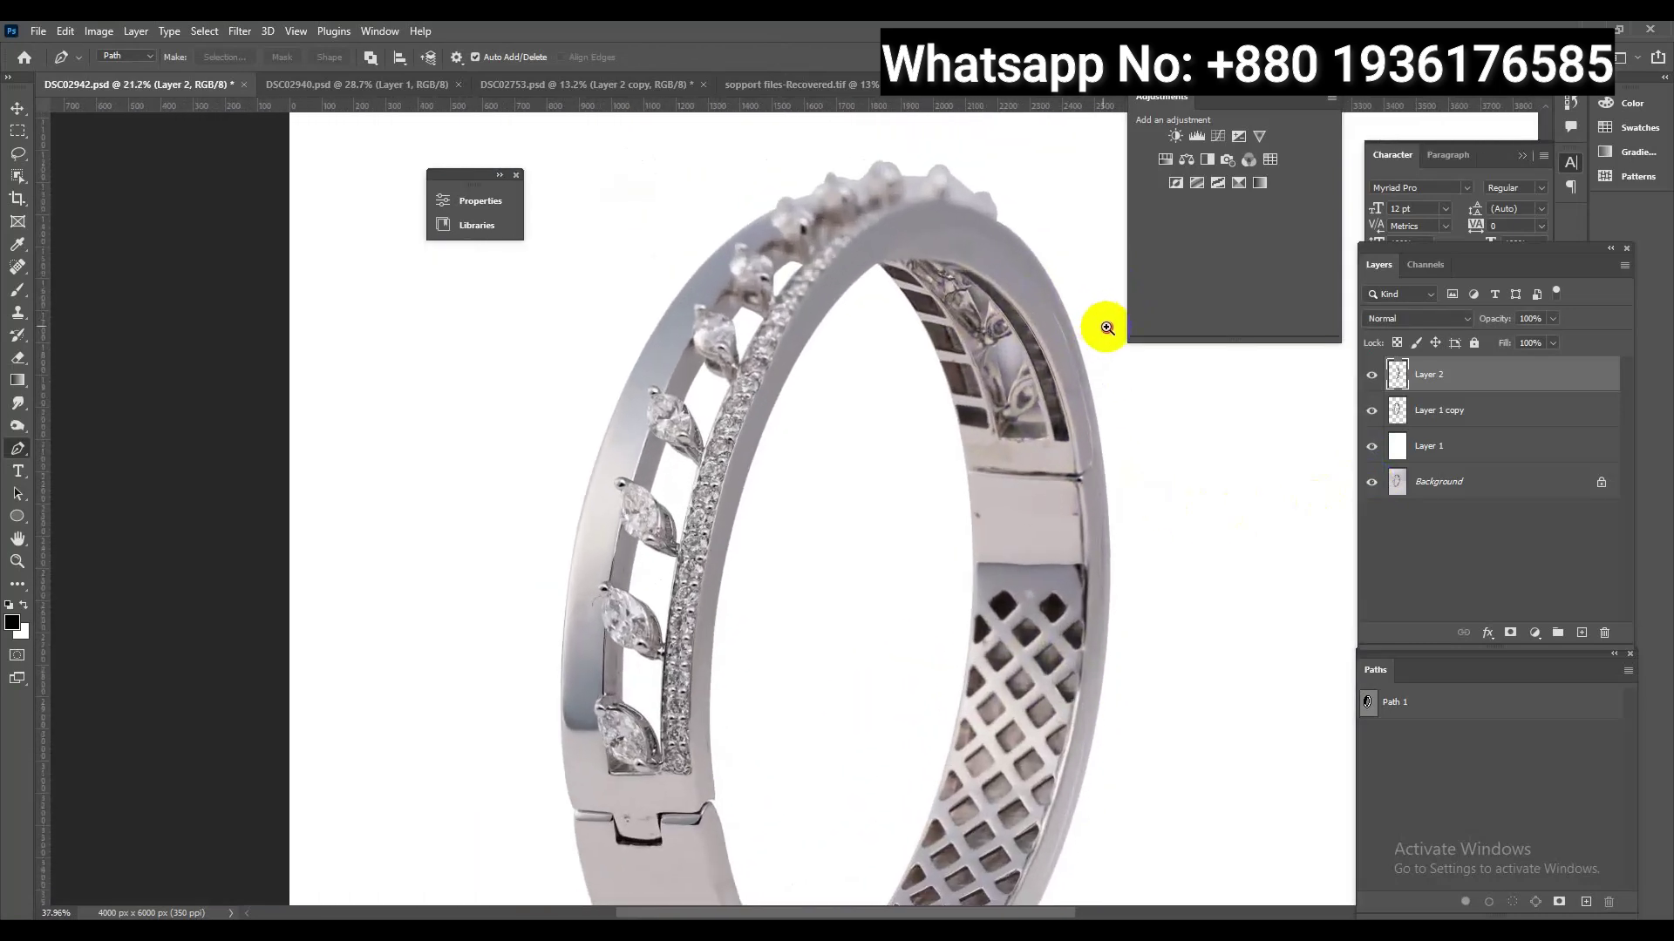
pyautogui.scroll(1, 1108, 366)
pyautogui.scroll(1, 1008, 290)
pyautogui.scroll(-3, 1038, 292)
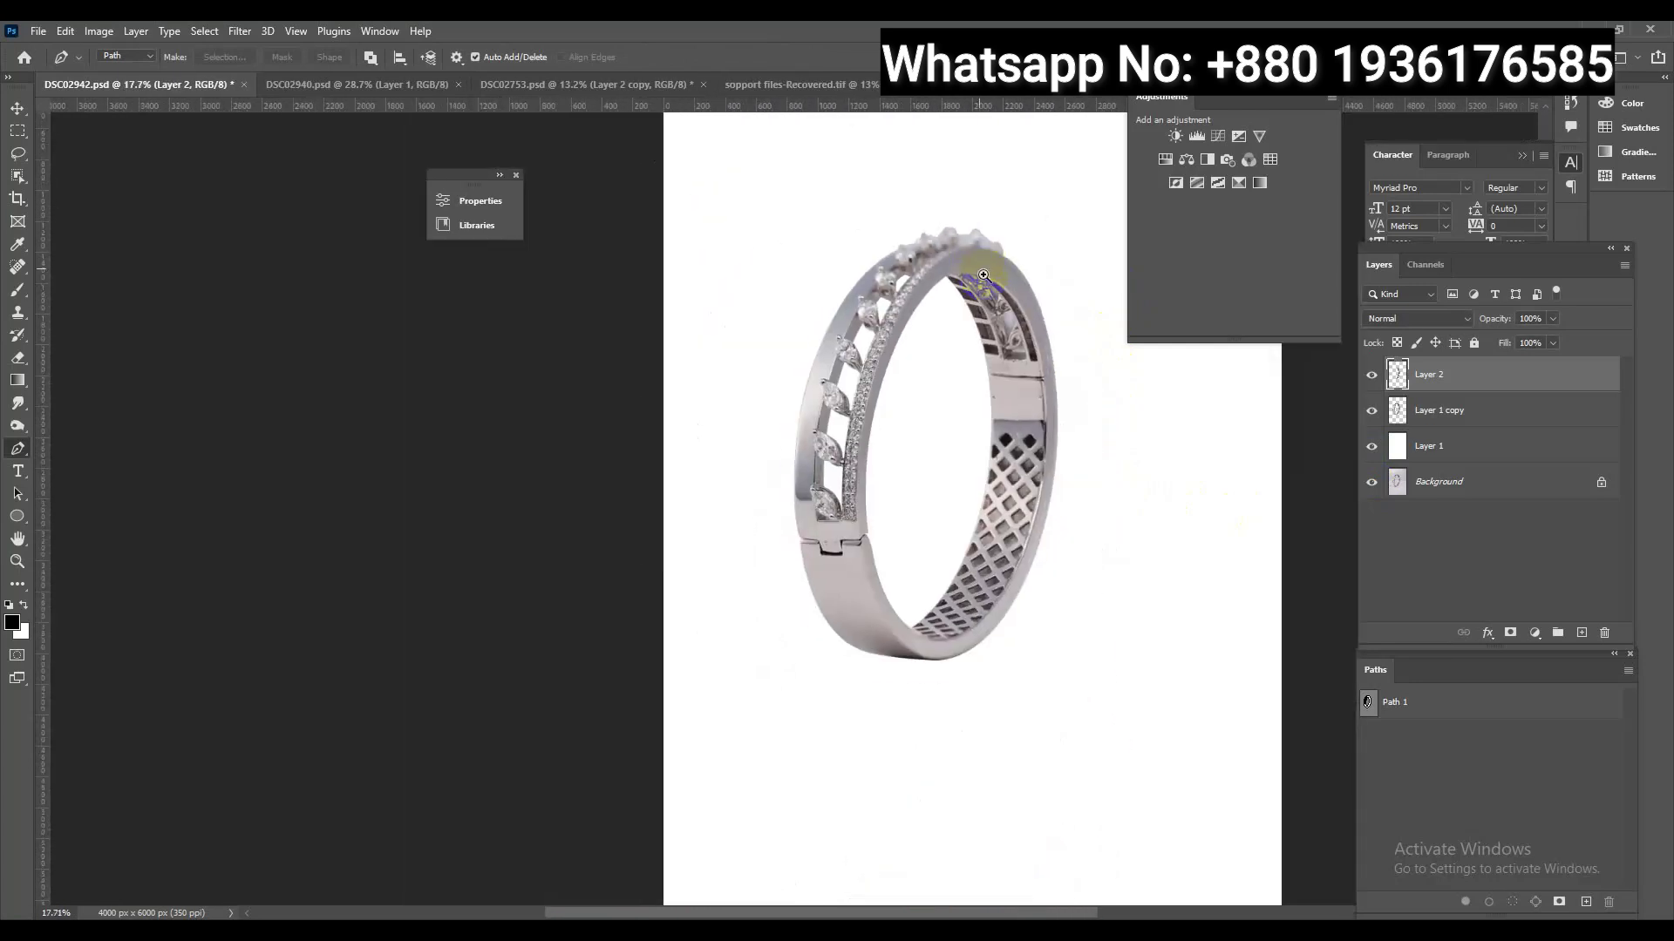
pyautogui.scroll(3, 1072, 422)
pyautogui.click(1375, 375)
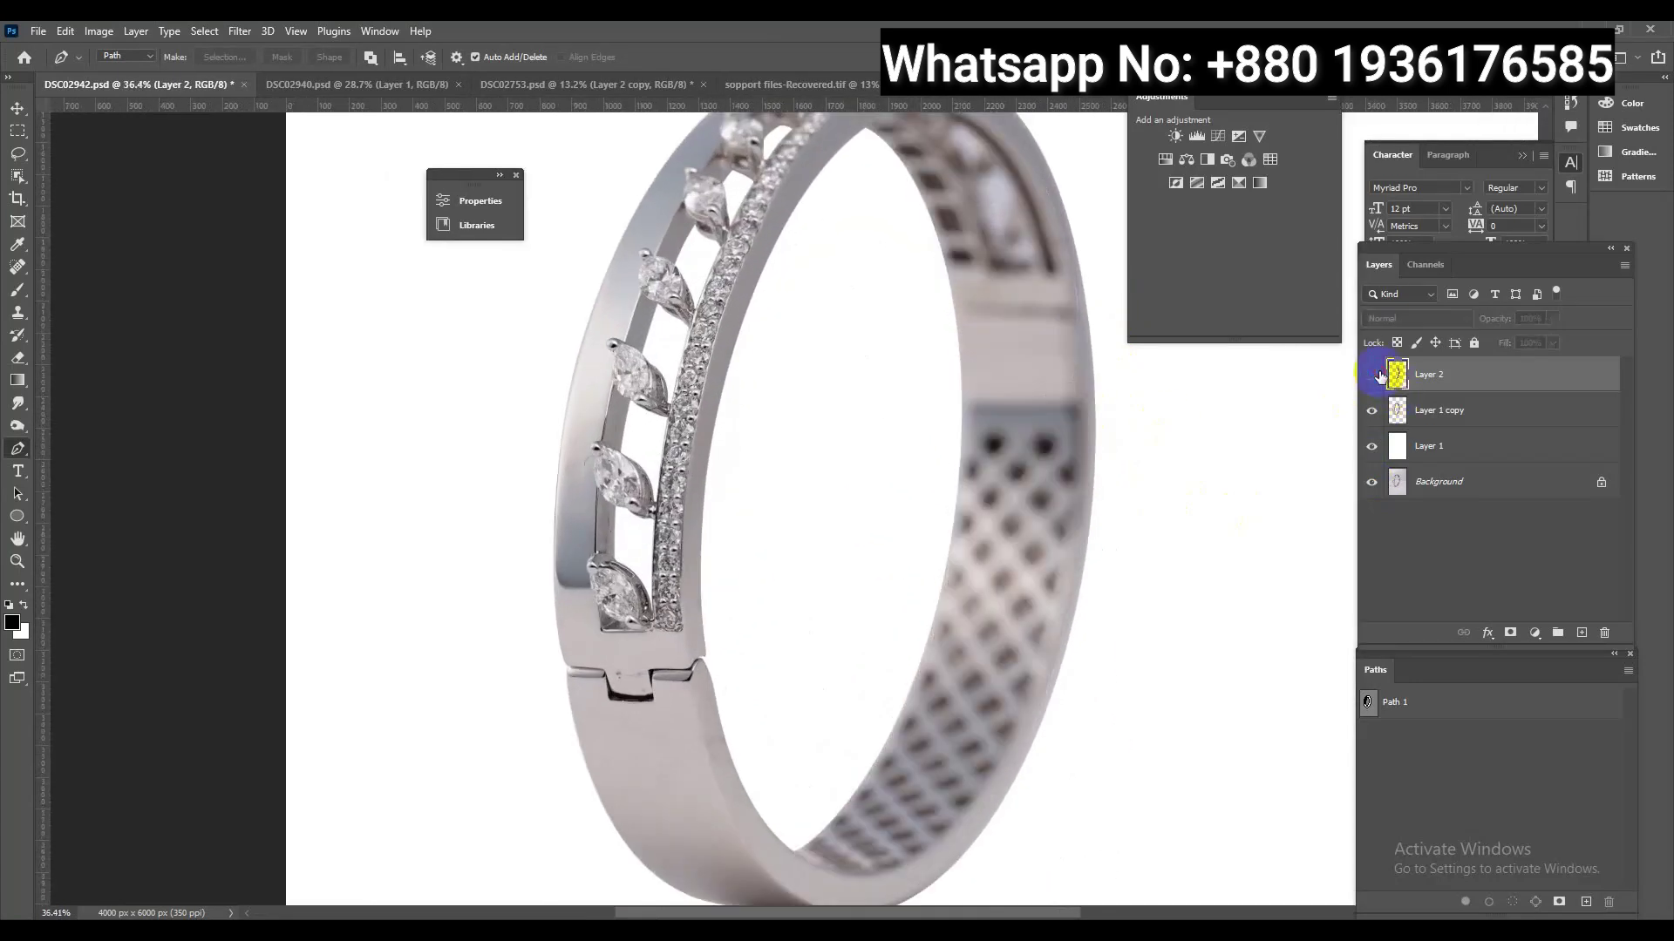
pyautogui.moveTo(1039, 526)
pyautogui.mouseDown()
pyautogui.moveTo(1011, 430)
pyautogui.moveTo(1003, 533)
pyautogui.mouseUp()
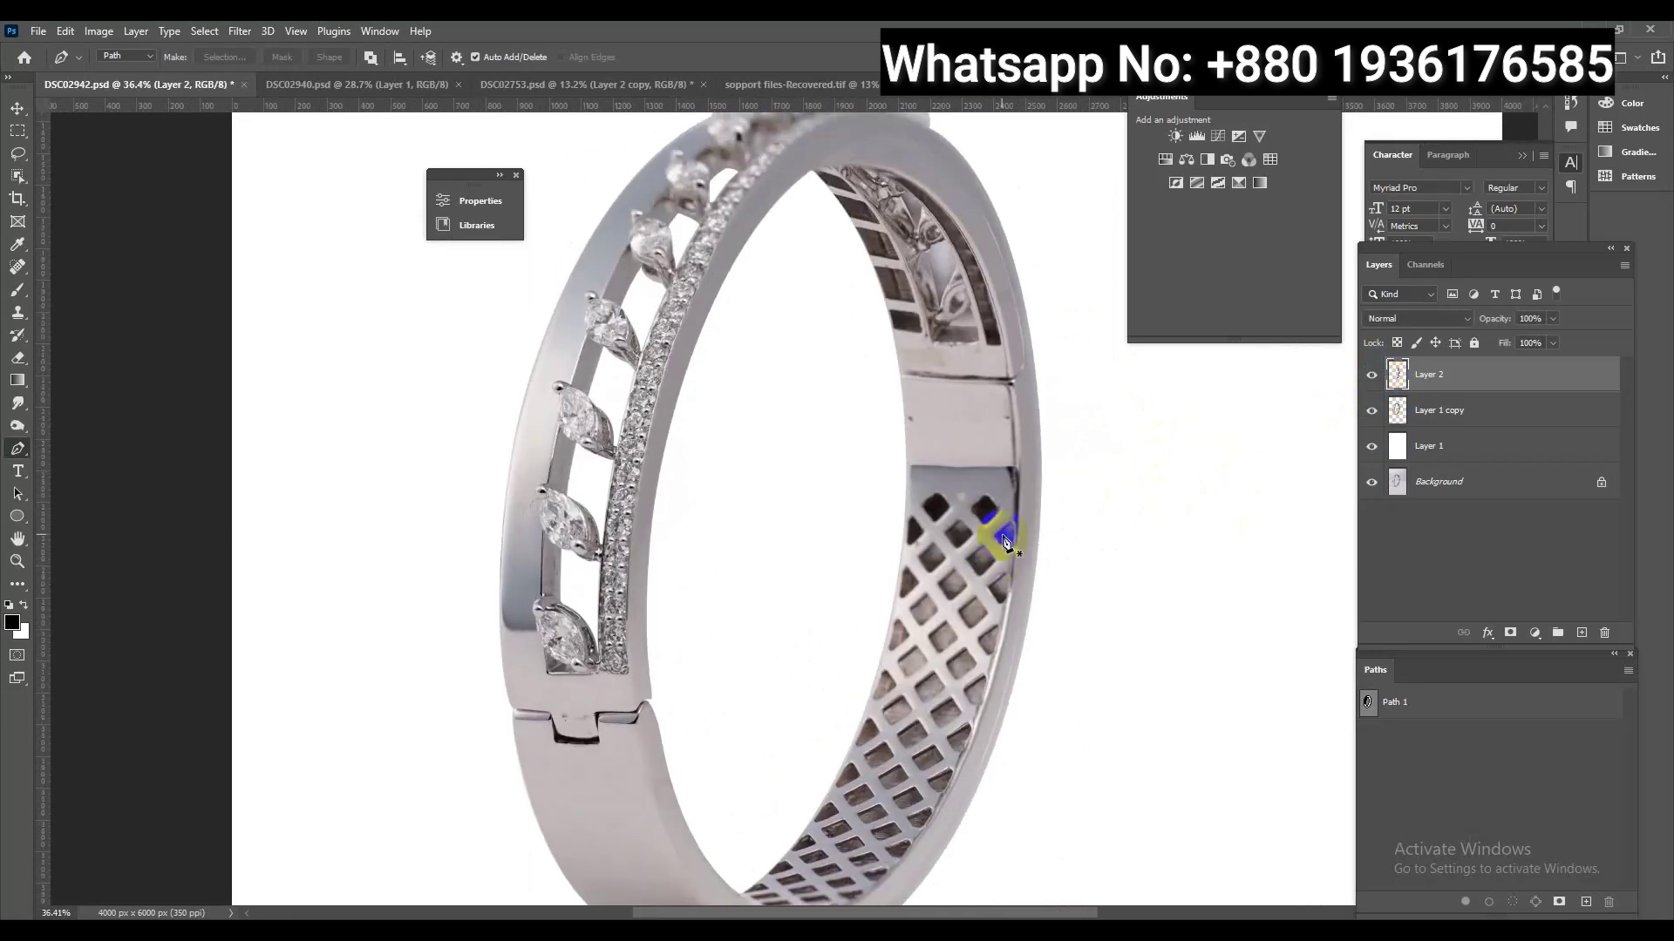
# Widen Layer 2 and skew its corners to align with the bracelet, then commit
pyautogui.hotkey('ctrl', 't')
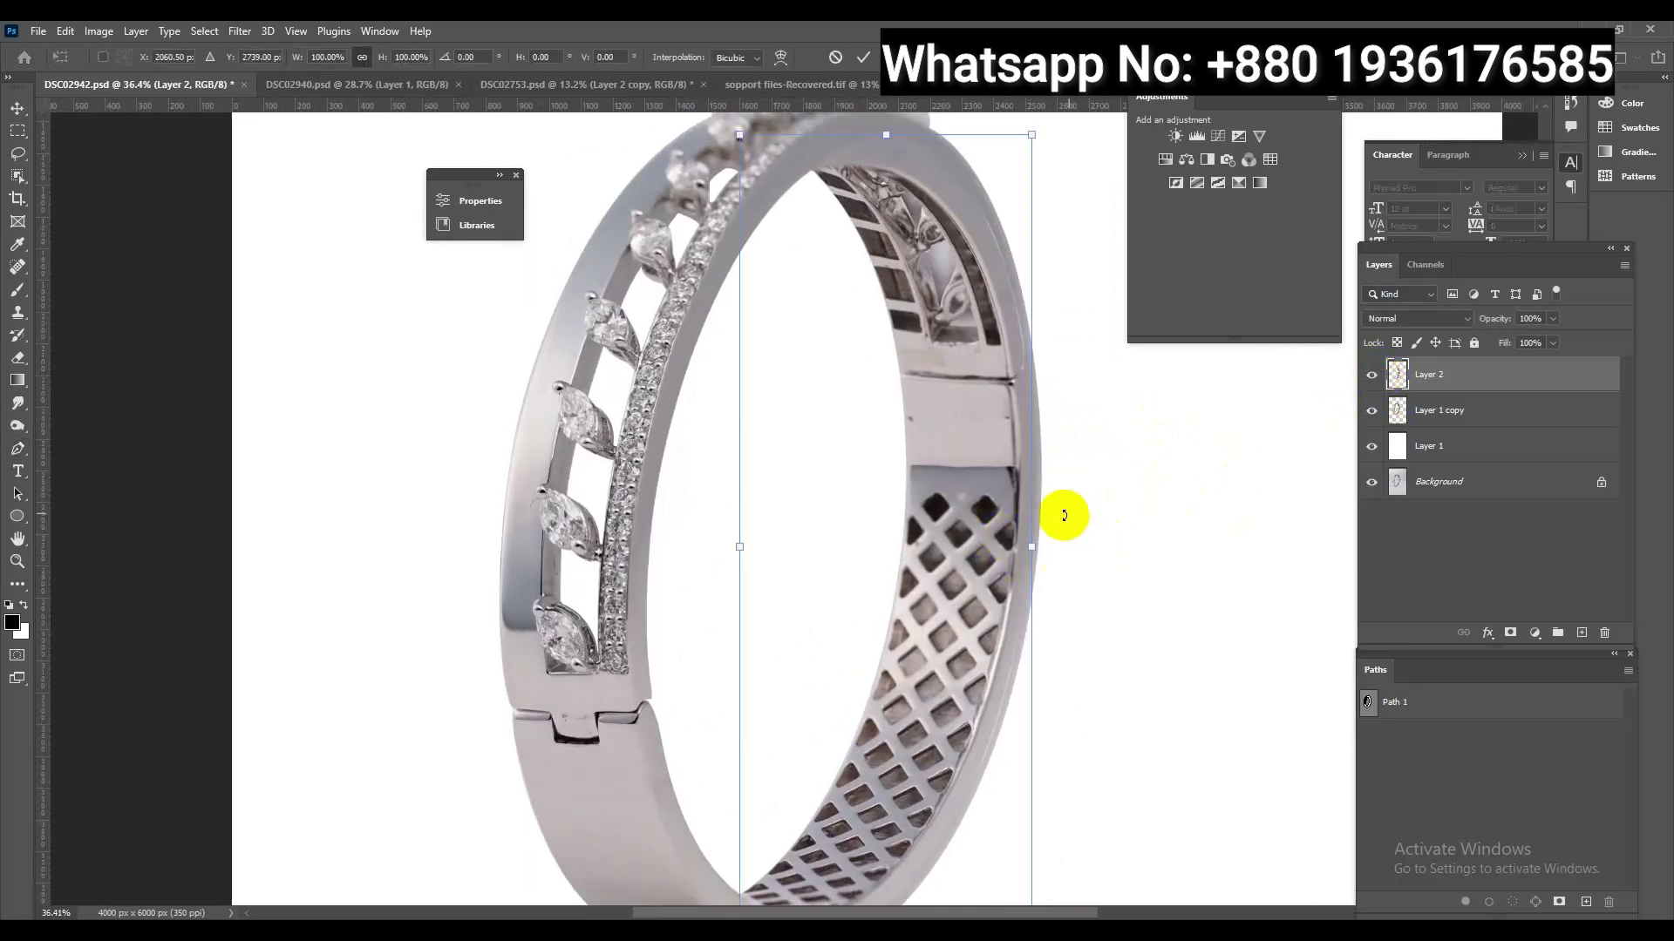
pyautogui.moveTo(1034, 546); pyautogui.dragTo(1040, 547)
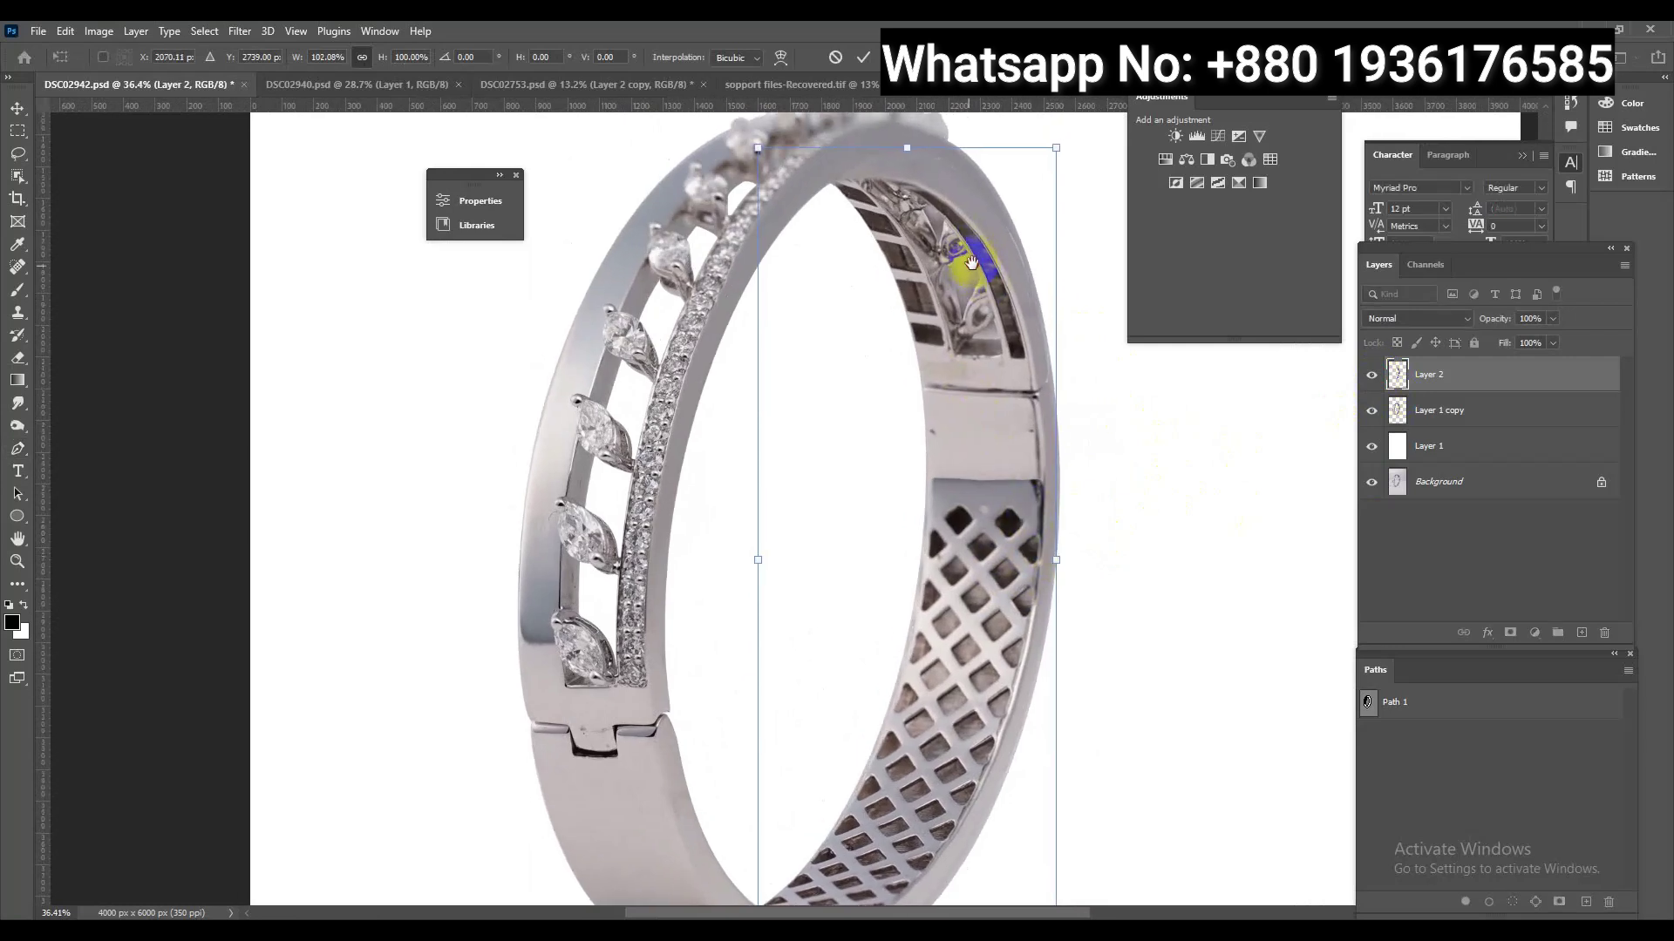
pyautogui.moveTo(959, 237); pyautogui.dragTo(1009, 299)
pyautogui.scroll(-5, 1003, 261)
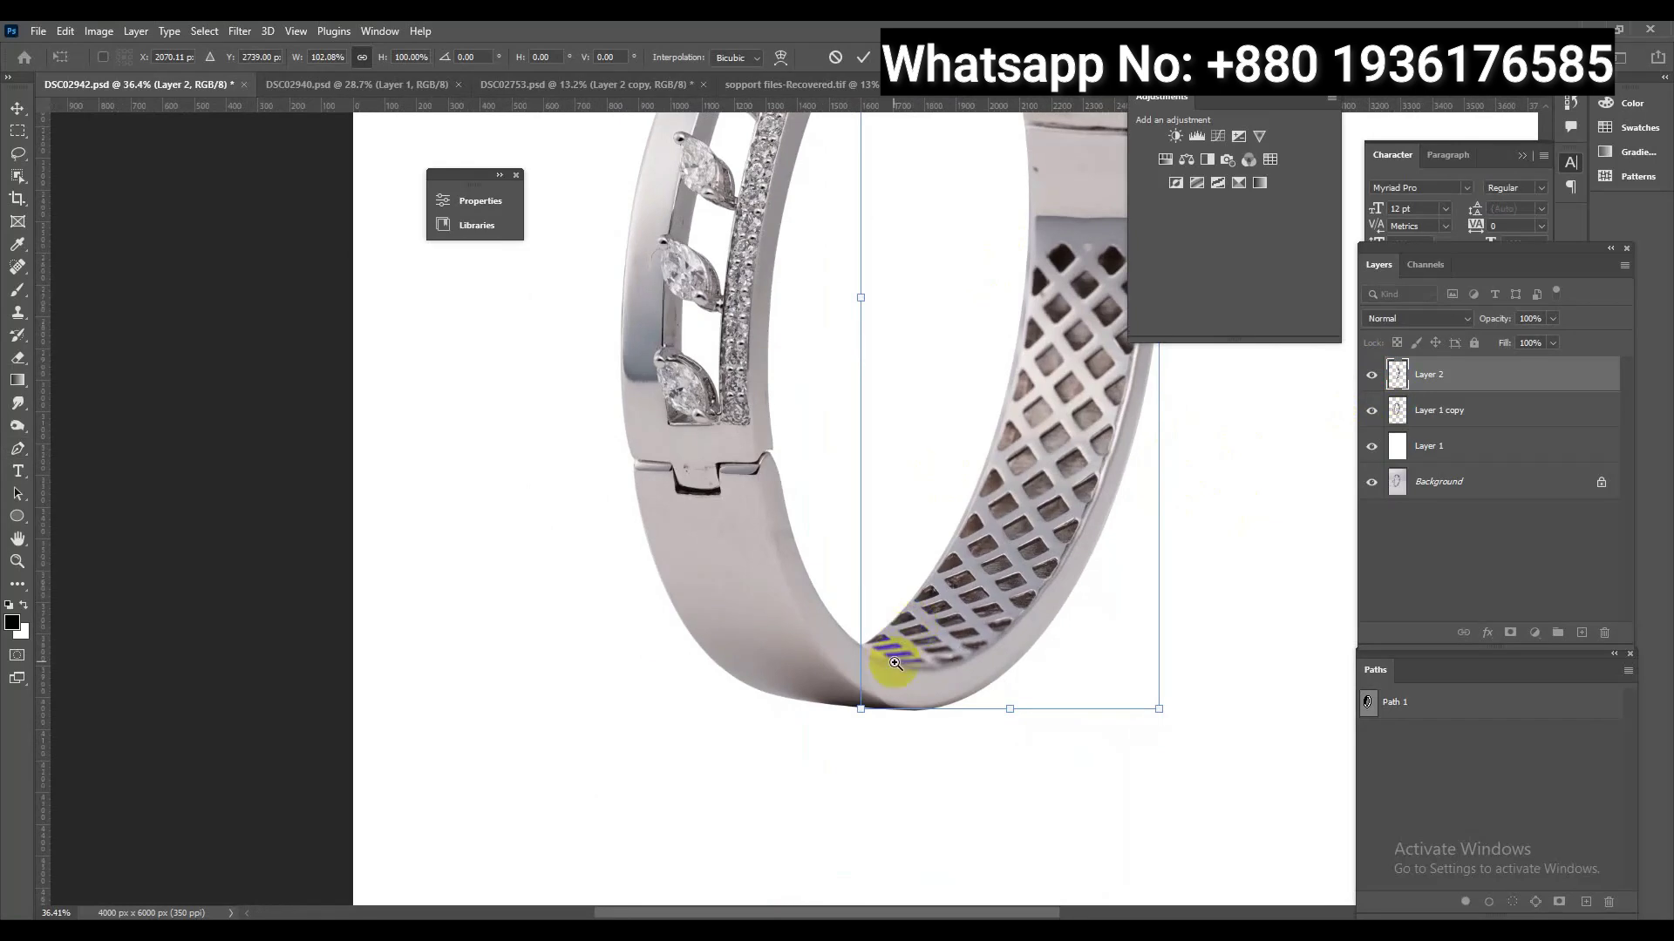
pyautogui.hotkey('ctrl', '+')
pyautogui.moveTo(1152, 583); pyautogui.dragTo(1160, 577)
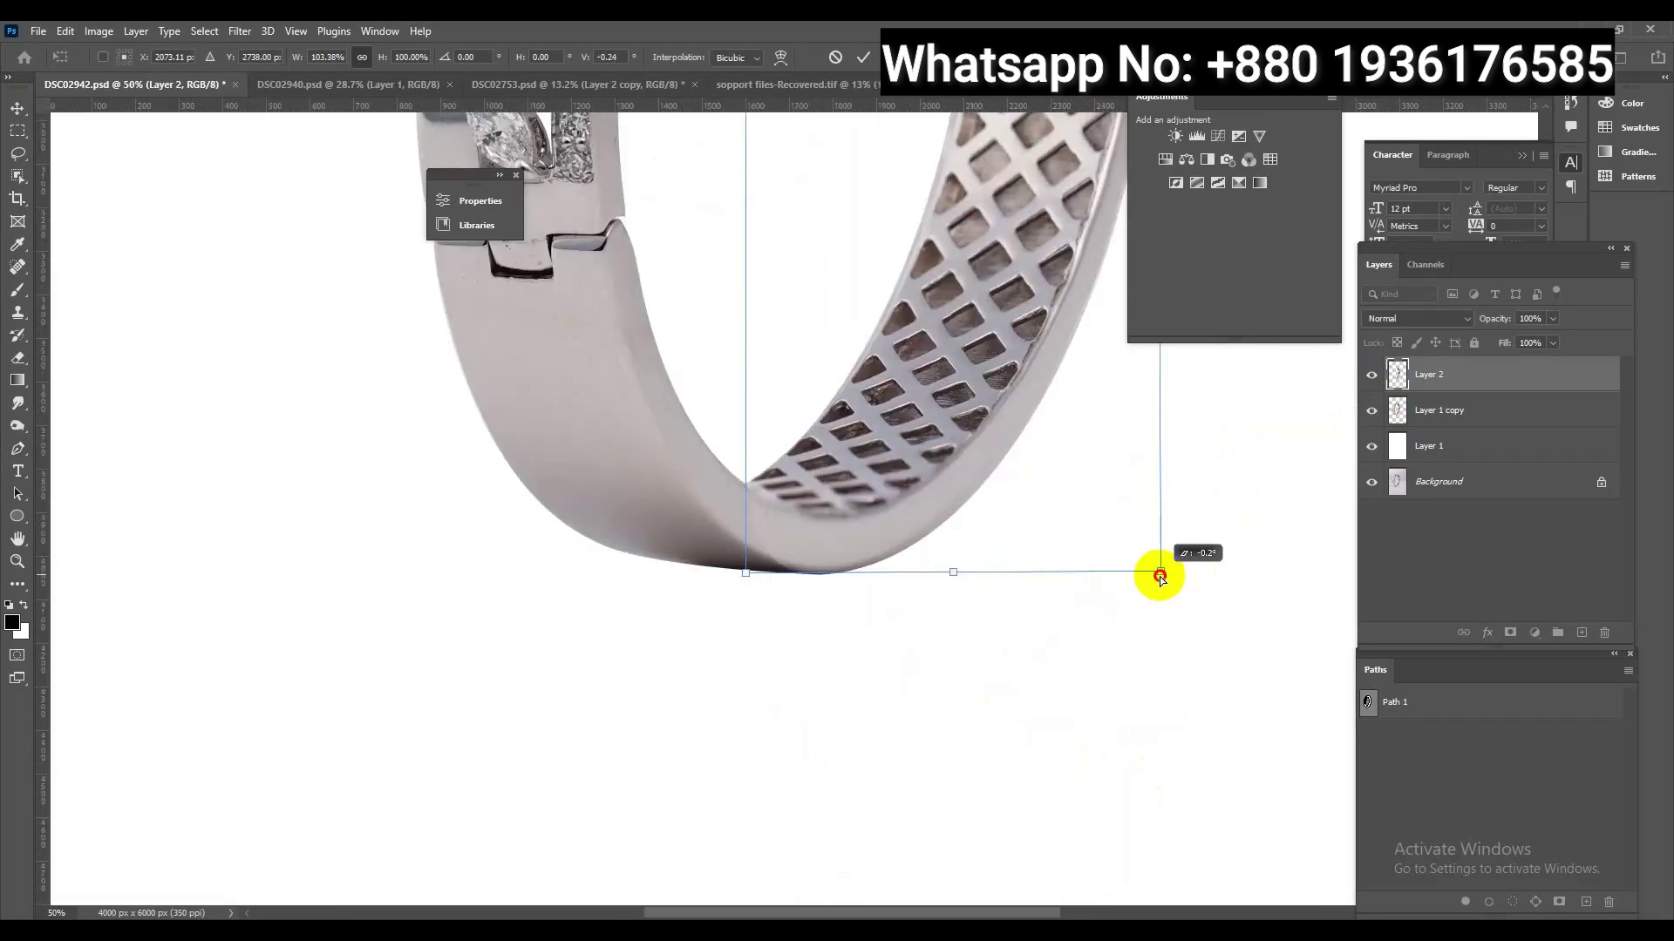
pyautogui.moveTo(1091, 411)
pyautogui.mouseDown()
pyautogui.moveTo(1084, 606)
pyautogui.moveTo(1018, 767)
pyautogui.mouseUp()
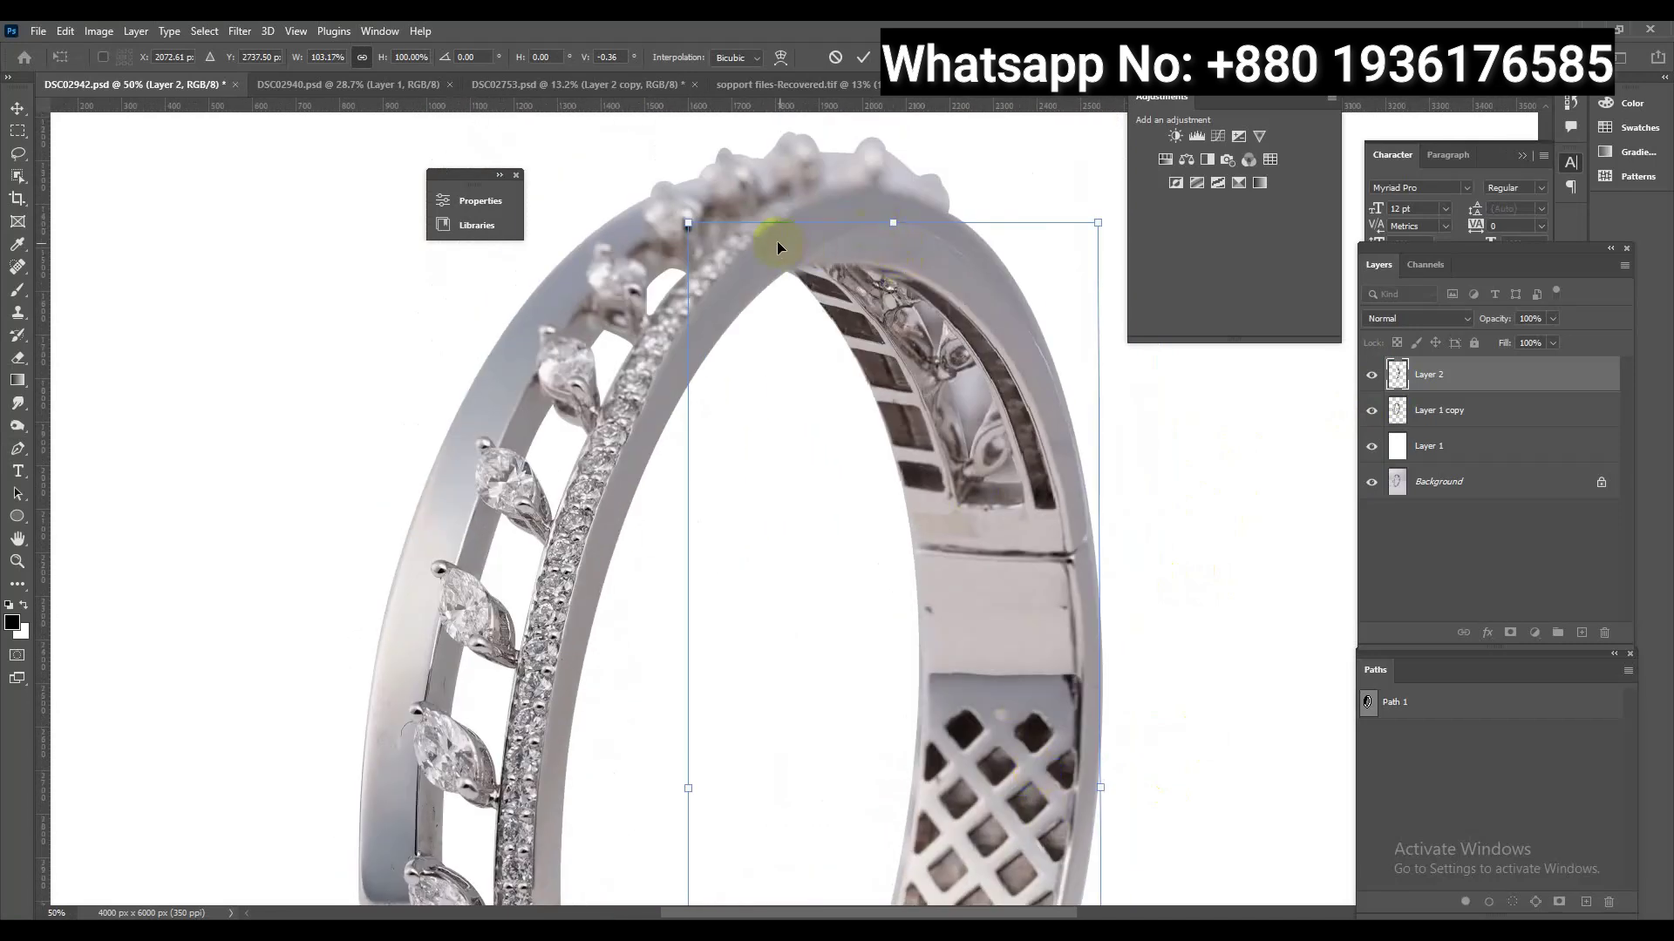
pyautogui.moveTo(692, 225); pyautogui.dragTo(687, 223)
pyautogui.scroll(-3, 686, 223)
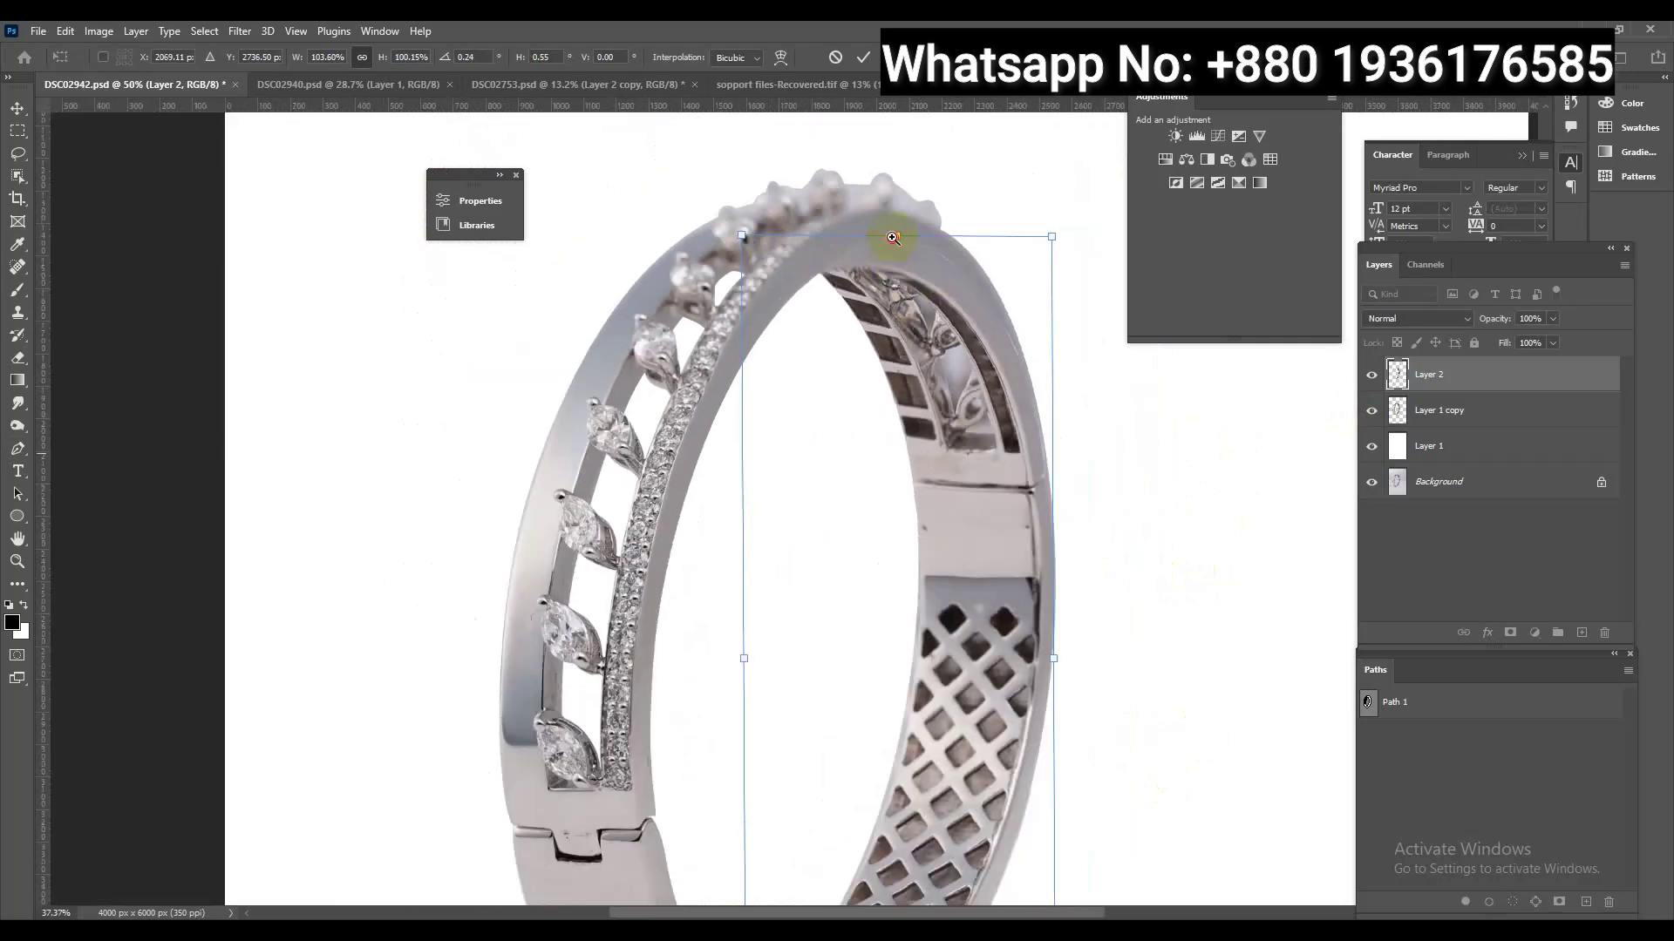
pyautogui.scroll(-2, 887, 232)
pyautogui.press('Return')
pyautogui.press('p')
pyautogui.scroll(4, 941, 300)
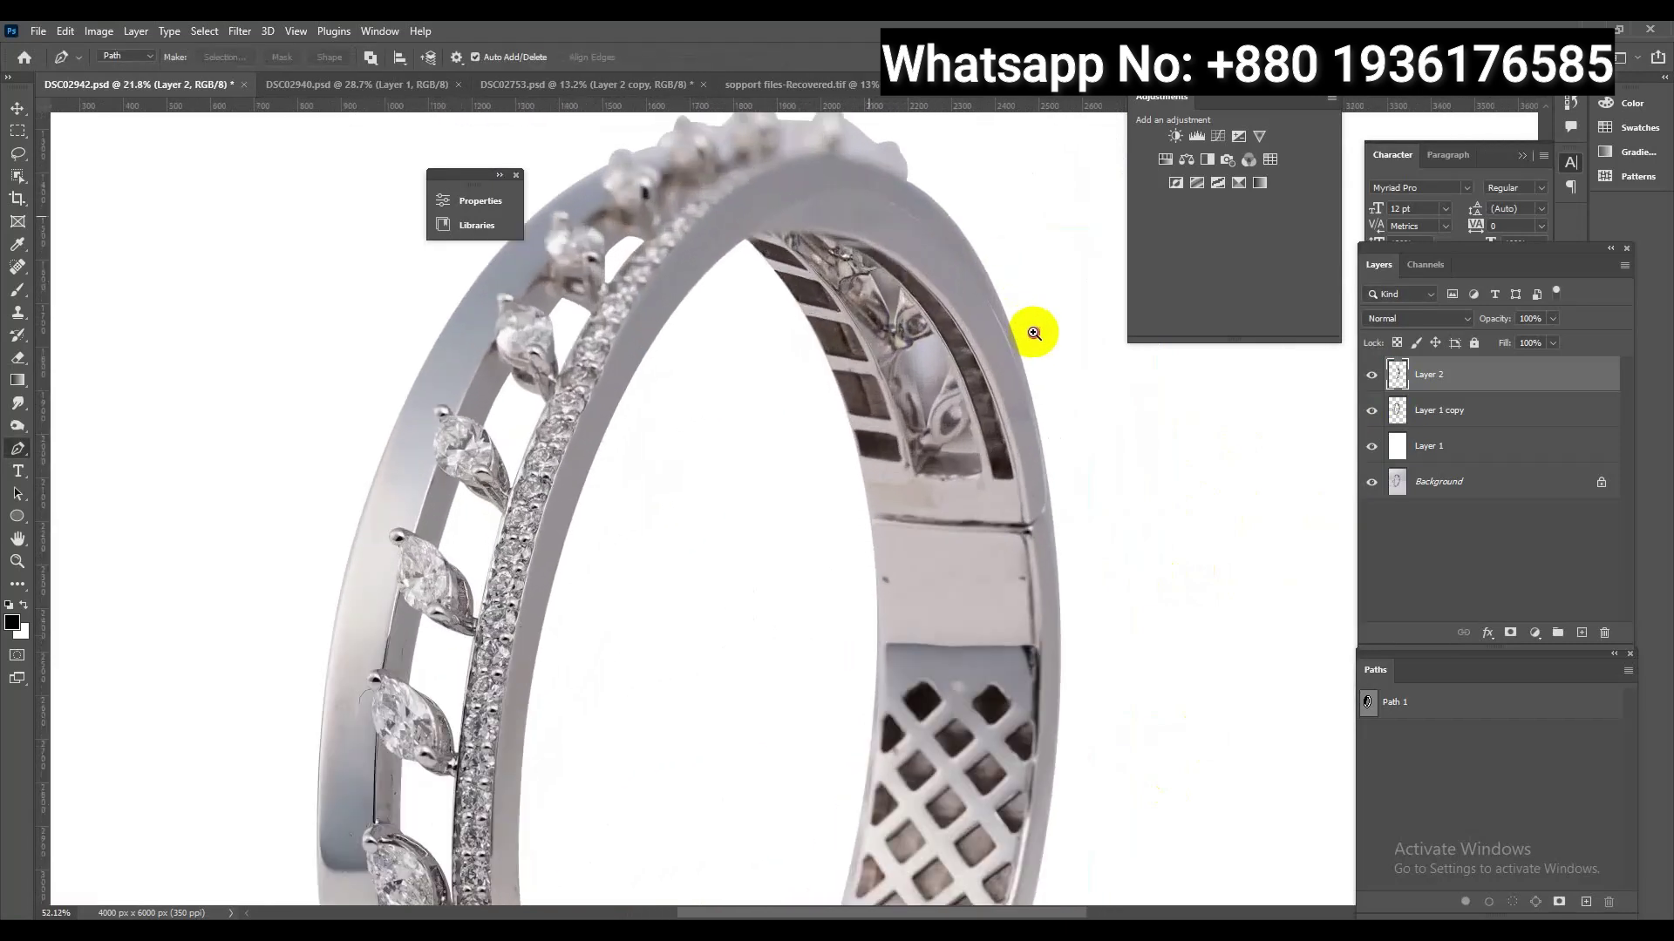
pyautogui.click(1371, 375)
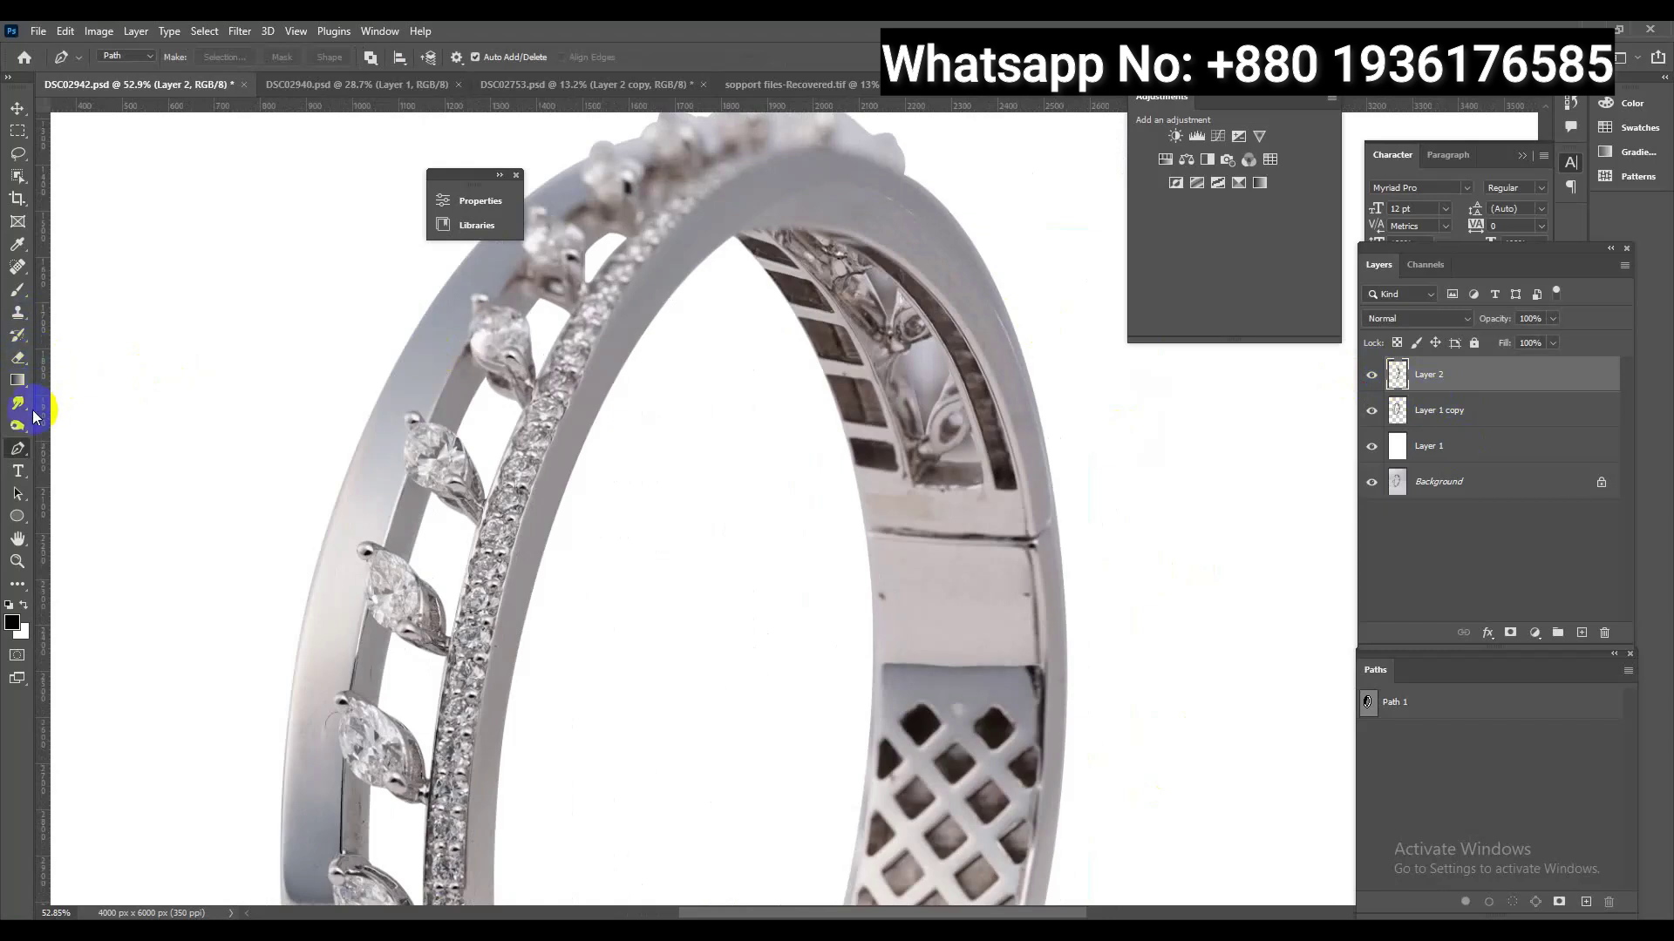
pyautogui.rightClick(25, 366)
pyautogui.click(77, 354)
pyautogui.moveTo(889, 216); pyautogui.dragTo(913, 209)
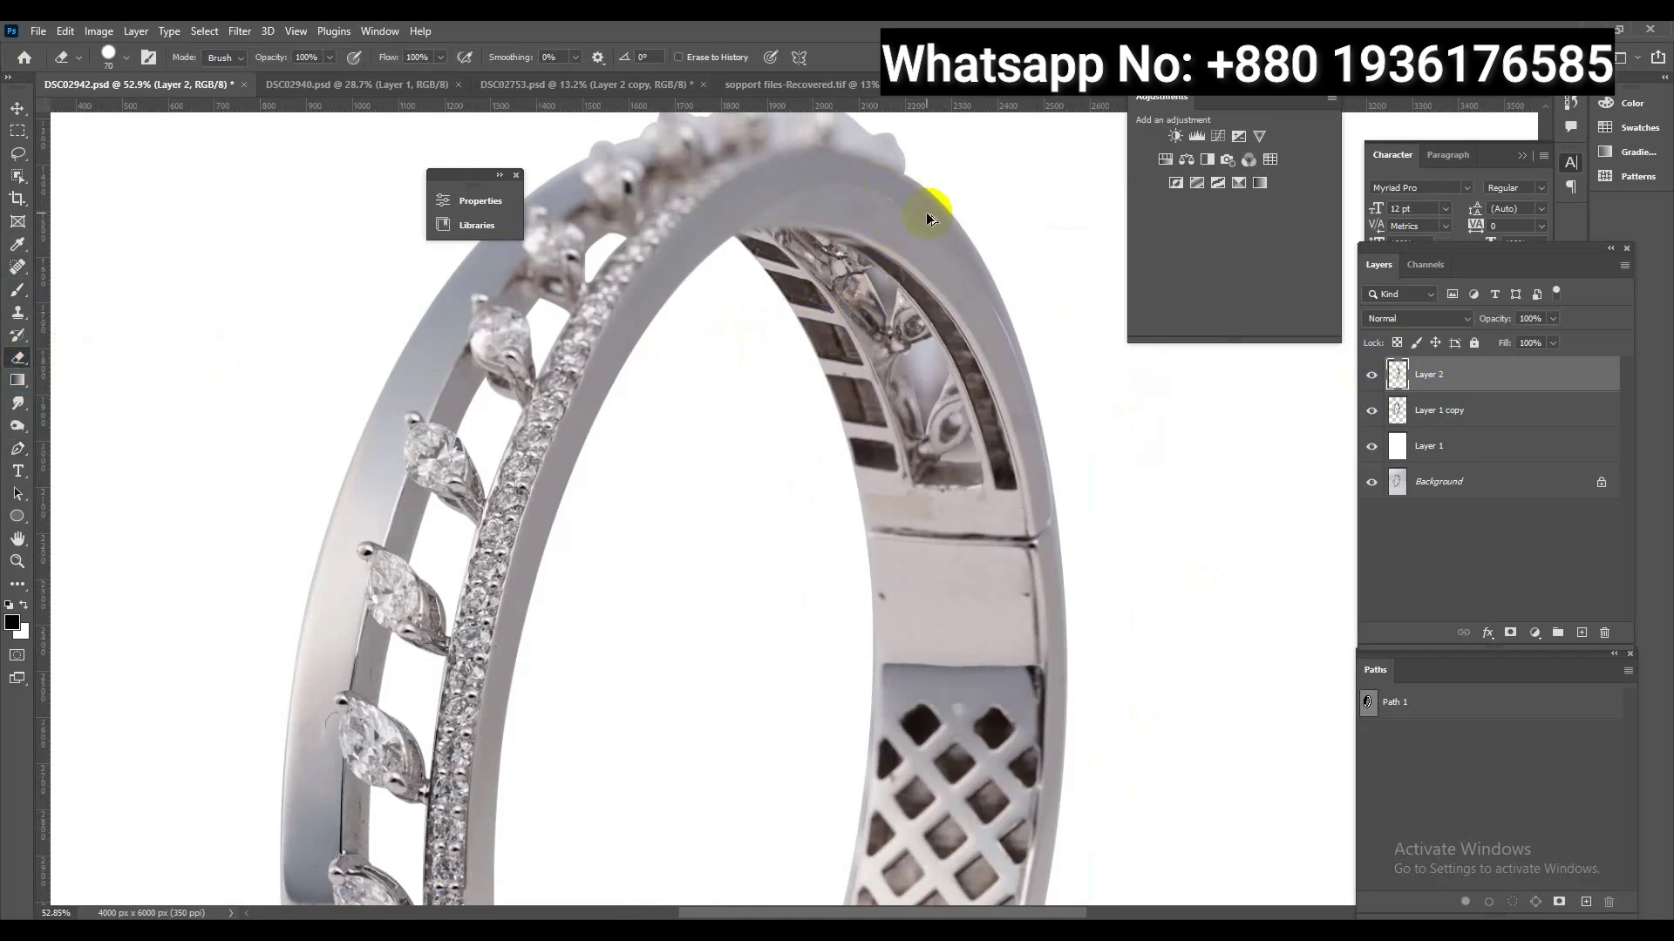
pyautogui.moveTo(270, 56); pyautogui.dragTo(181, 83)
pyautogui.hotkey('ctrl', ',')
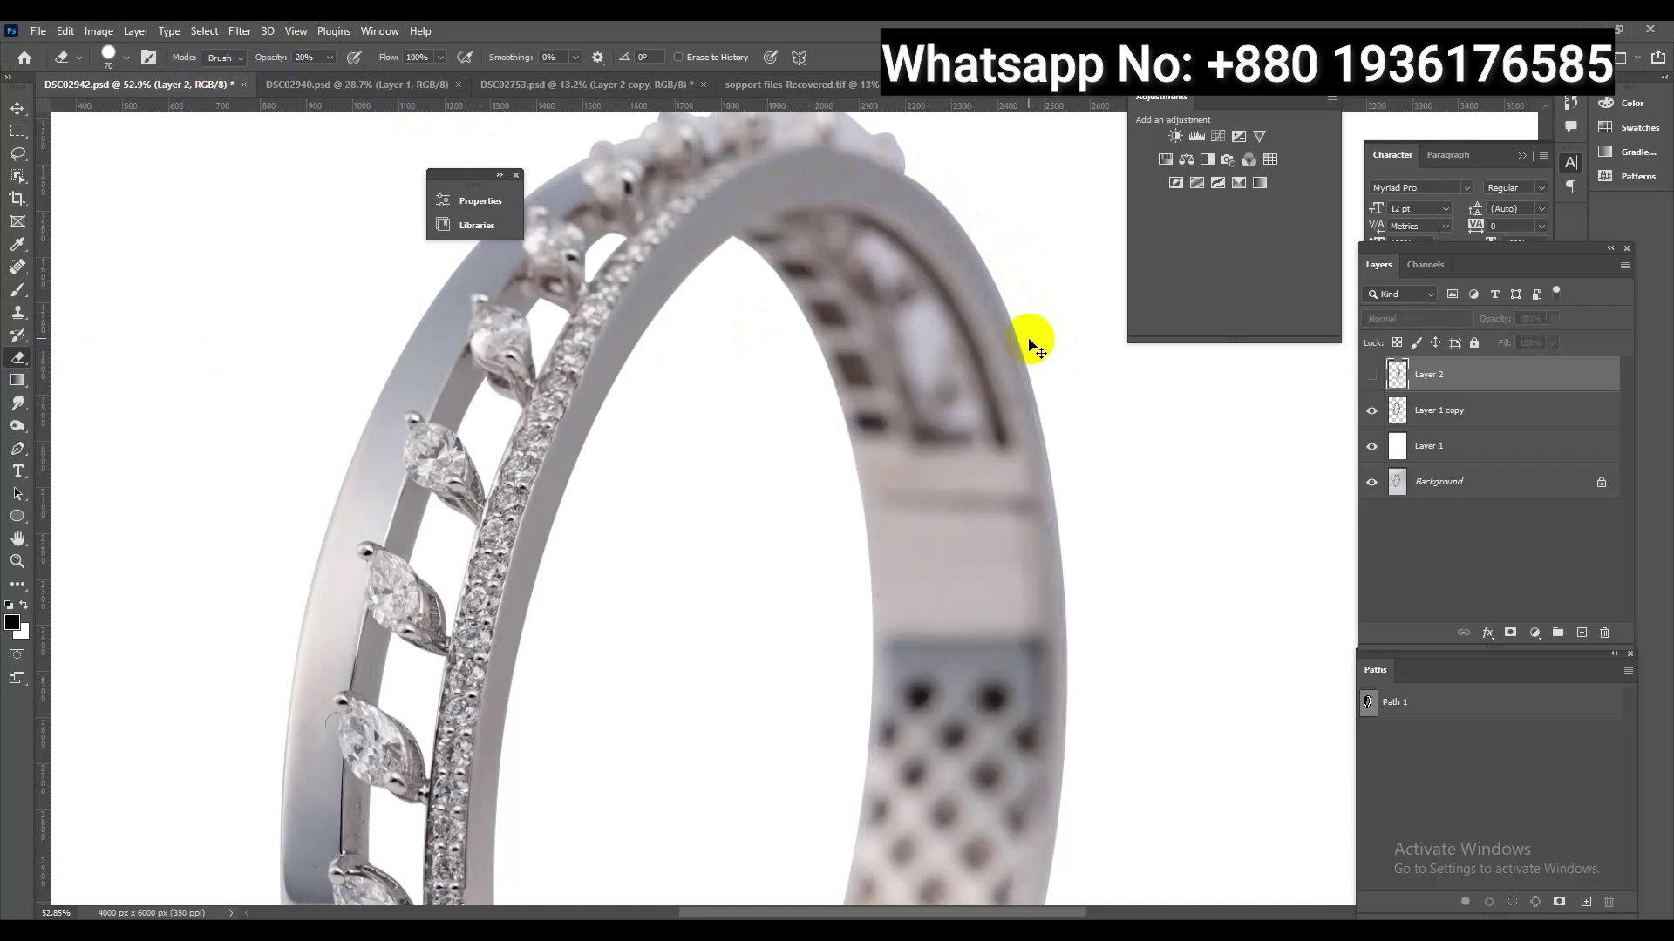
pyautogui.hotkey('ctrl', ',')
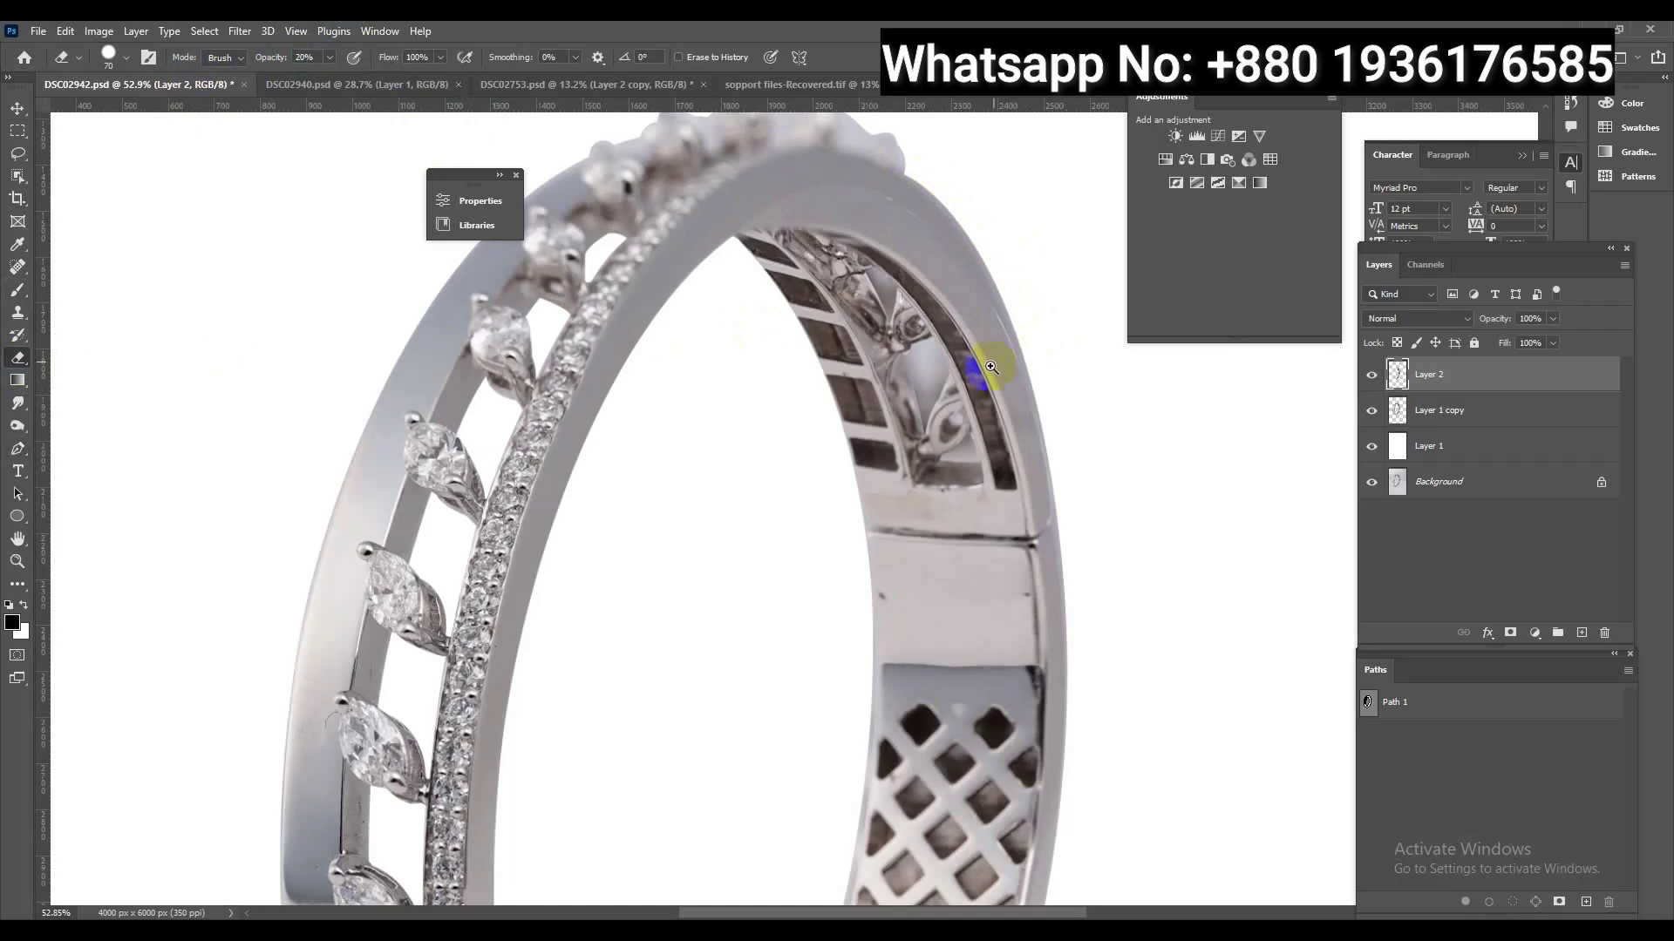
pyautogui.scroll(-5, 991, 367)
pyautogui.scroll(2, 980, 542)
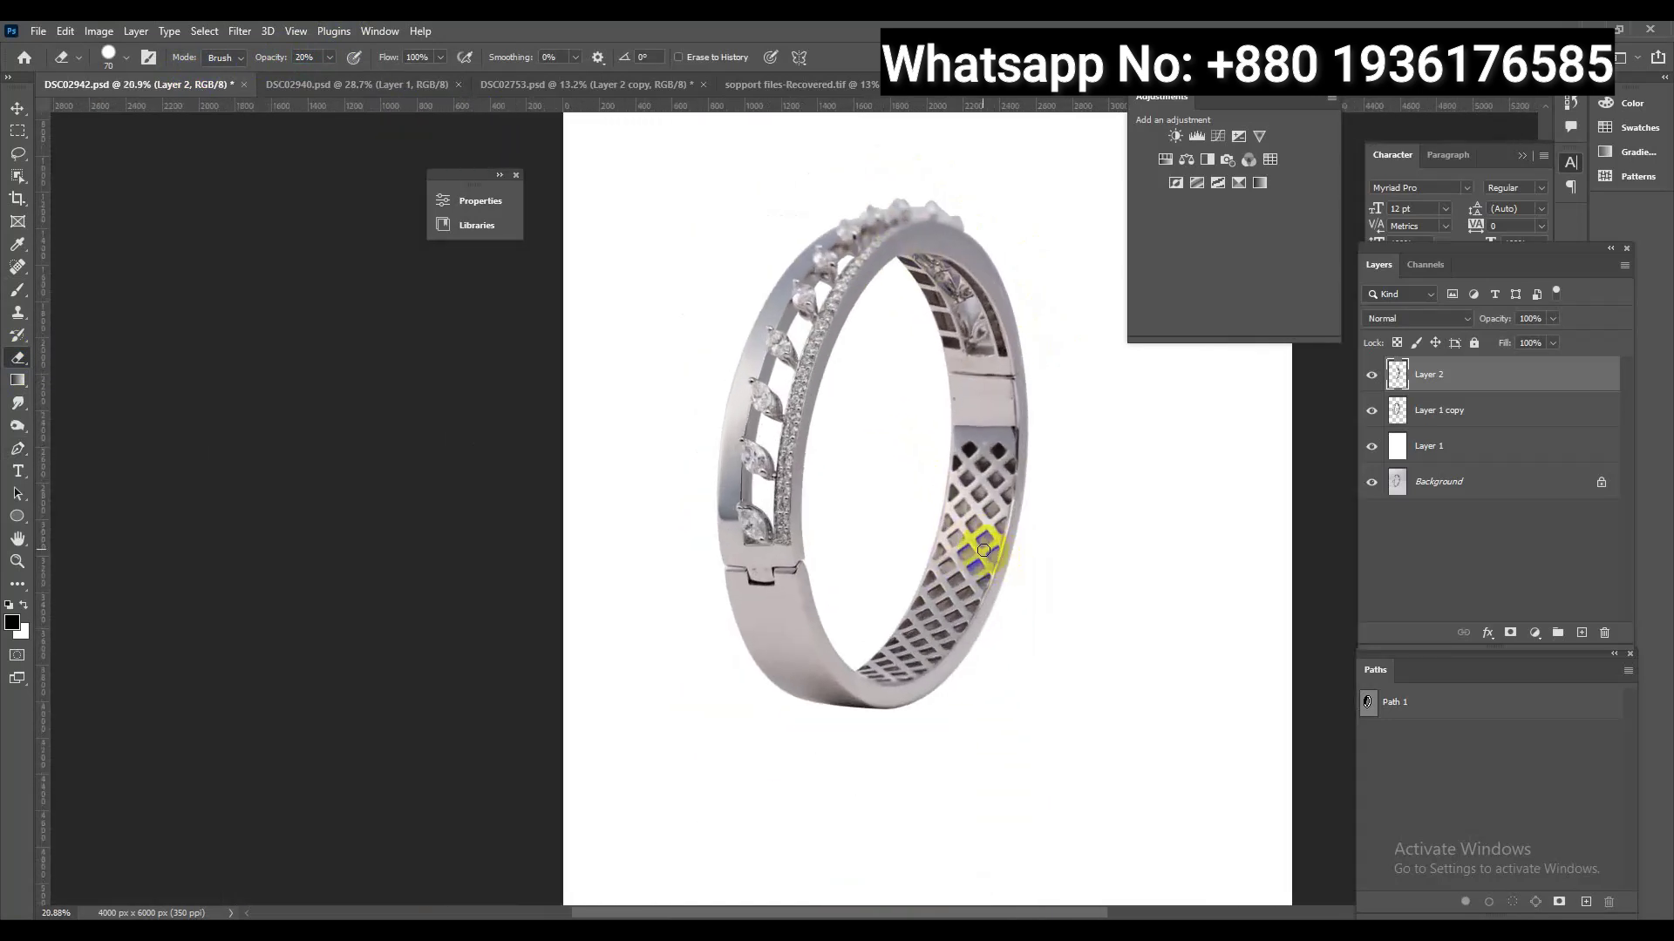
pyautogui.click(1373, 374)
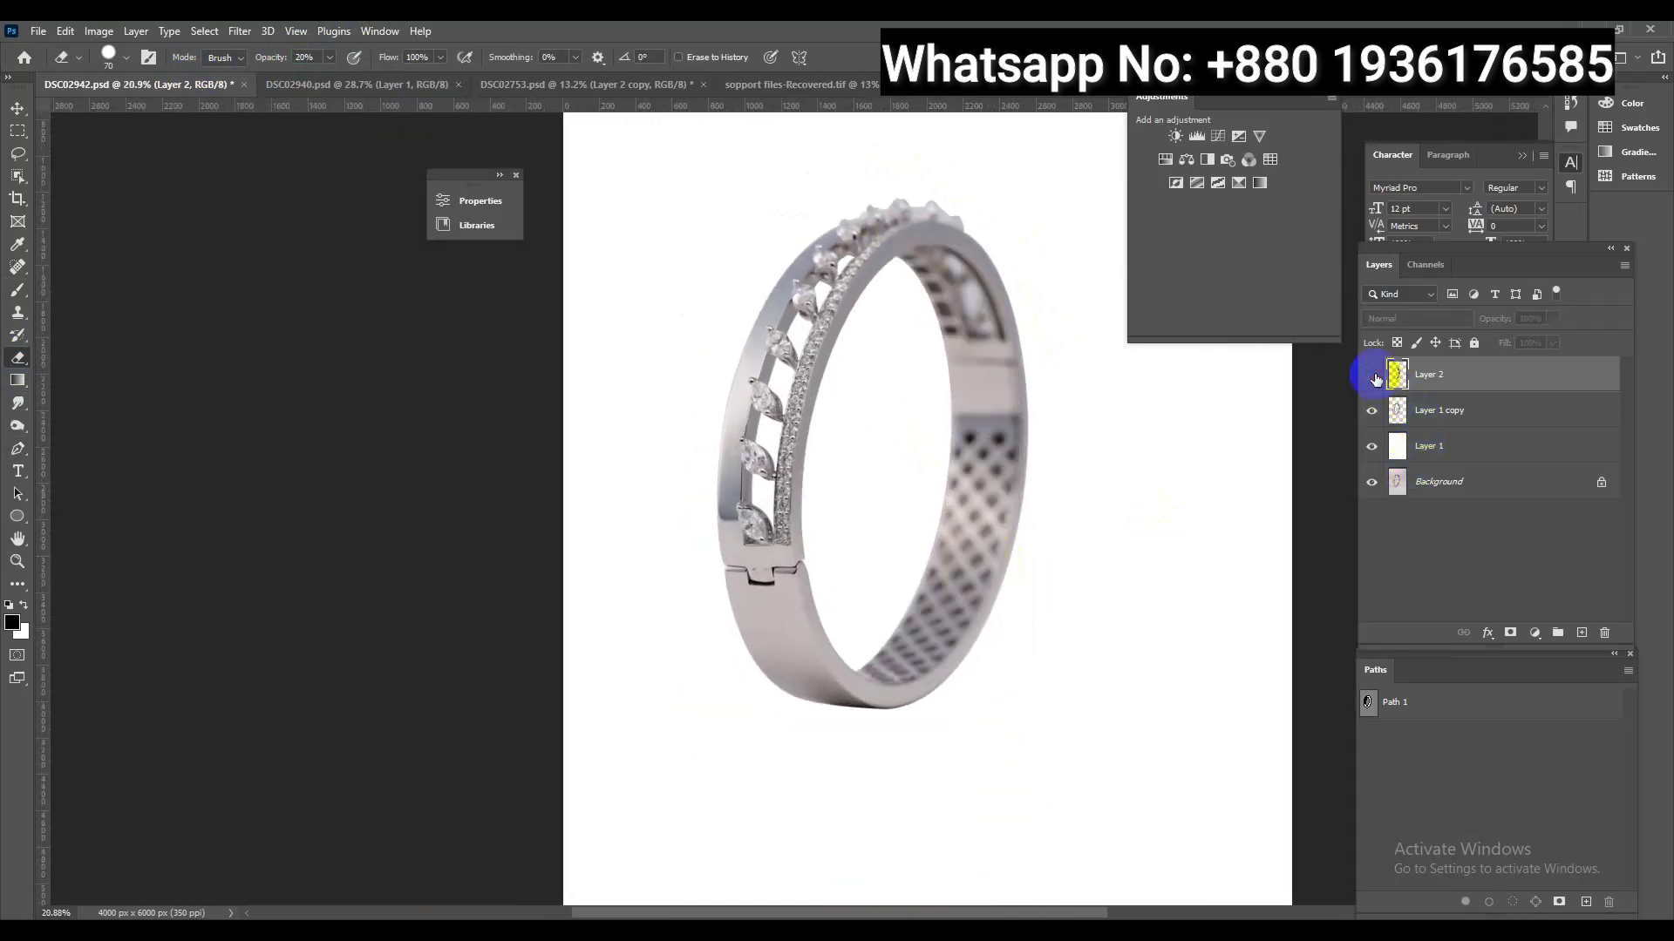
pyautogui.click(1373, 374)
pyautogui.click(1372, 375)
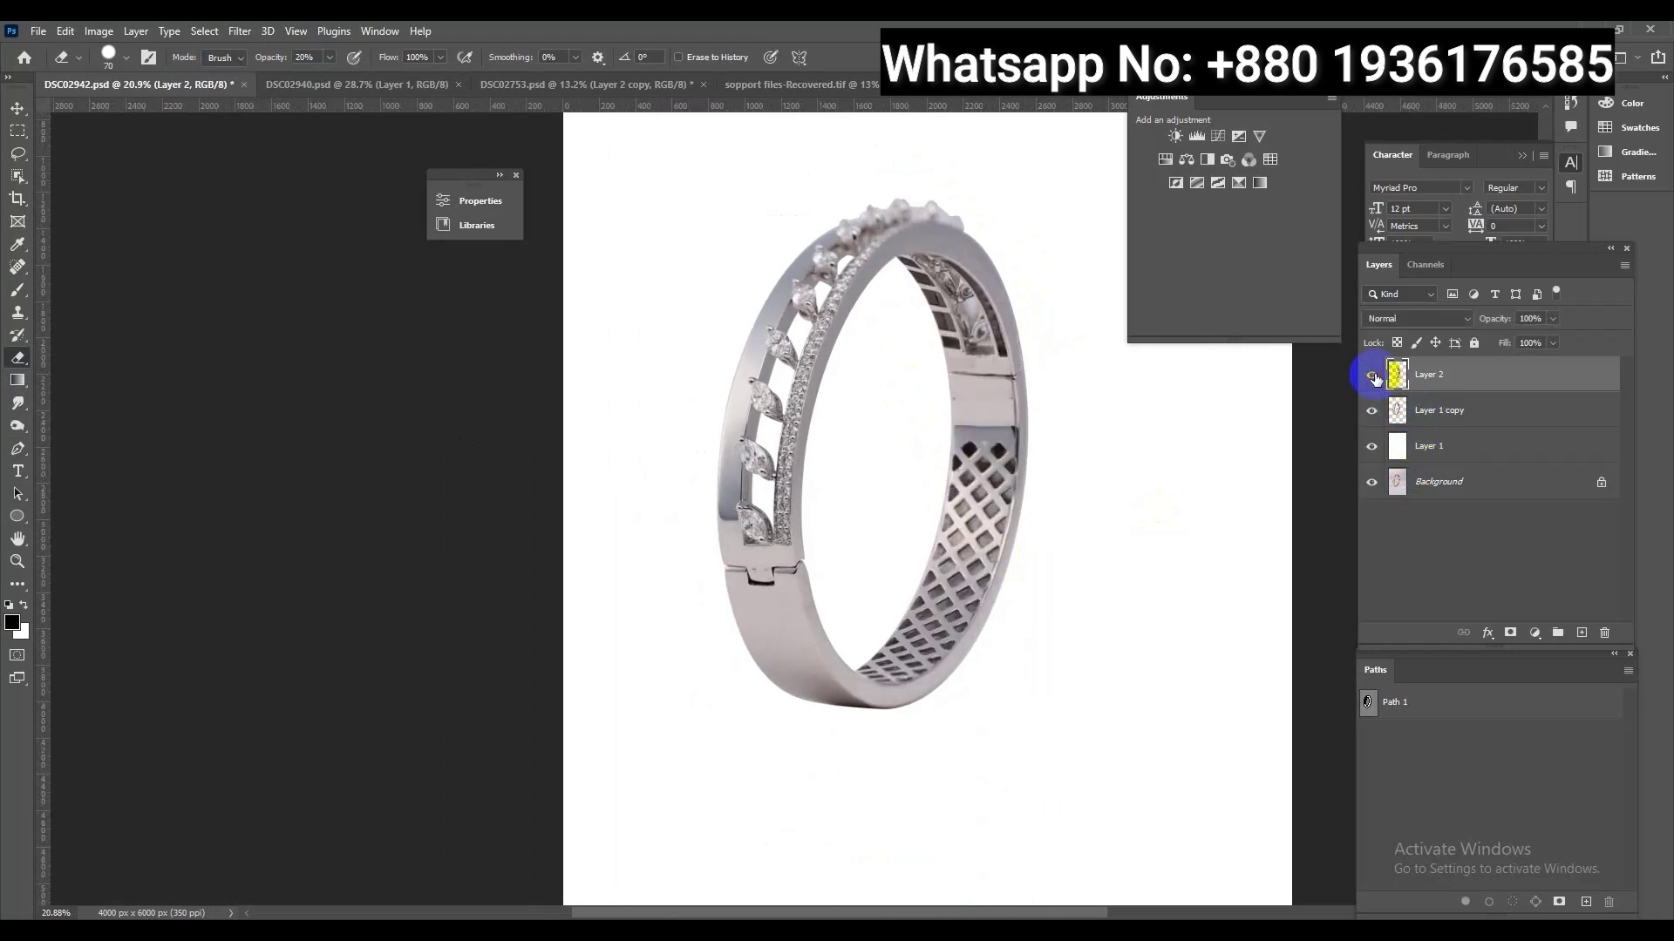
pyautogui.press('Delete')
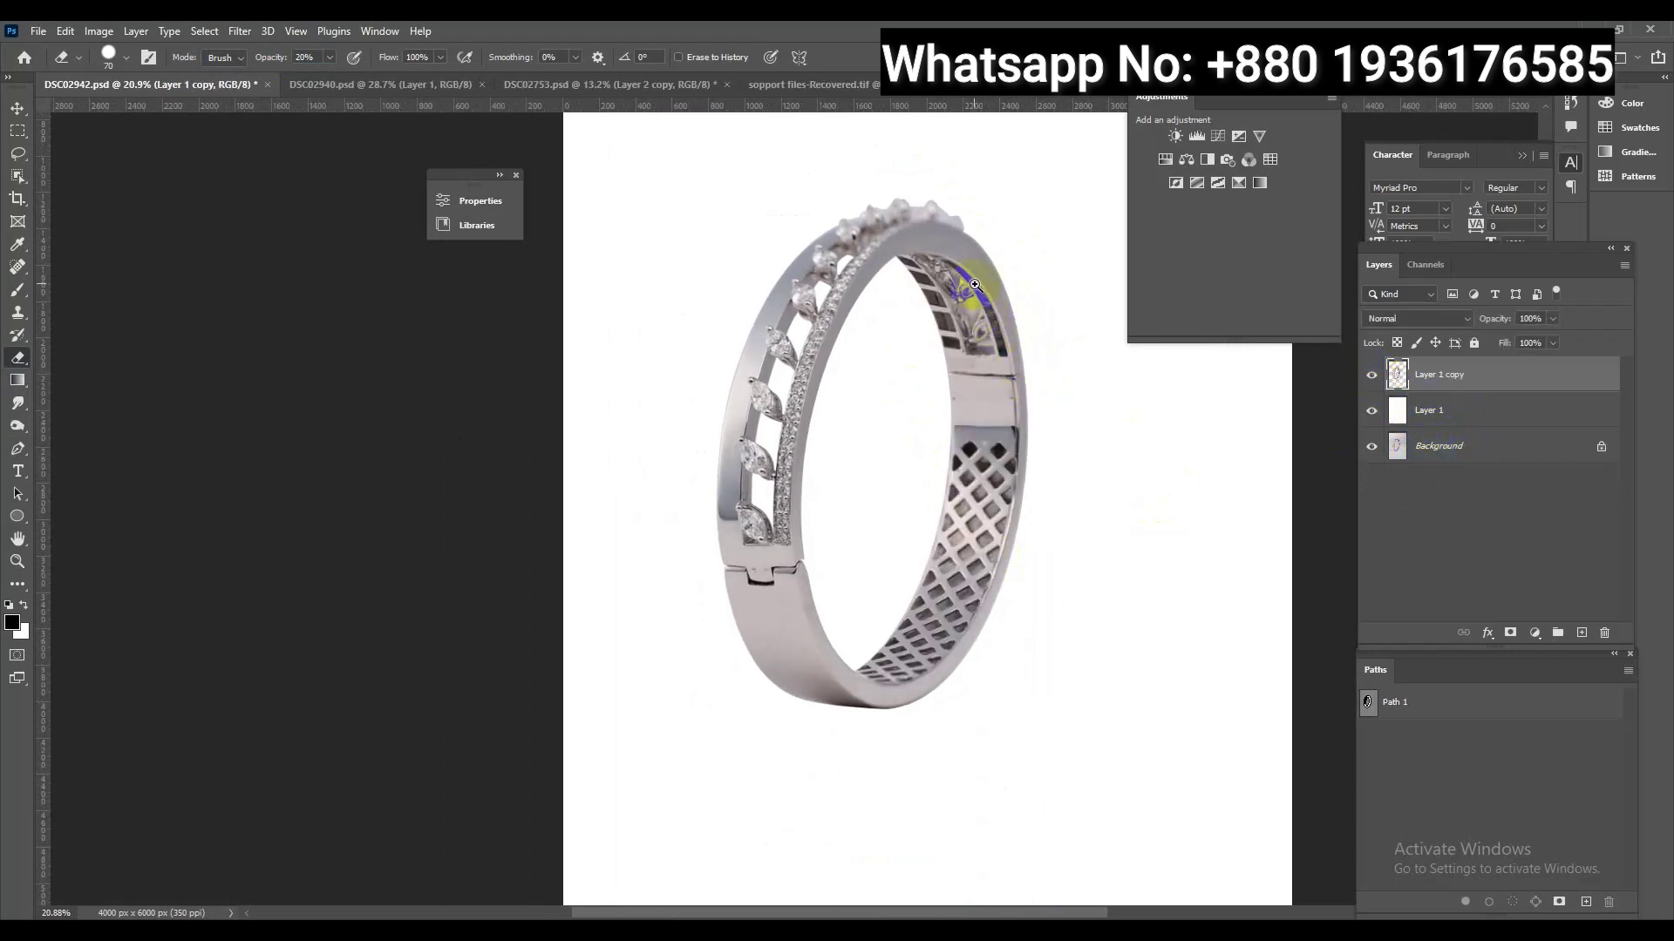
pyautogui.moveTo(975, 284); pyautogui.dragTo(1076, 332)
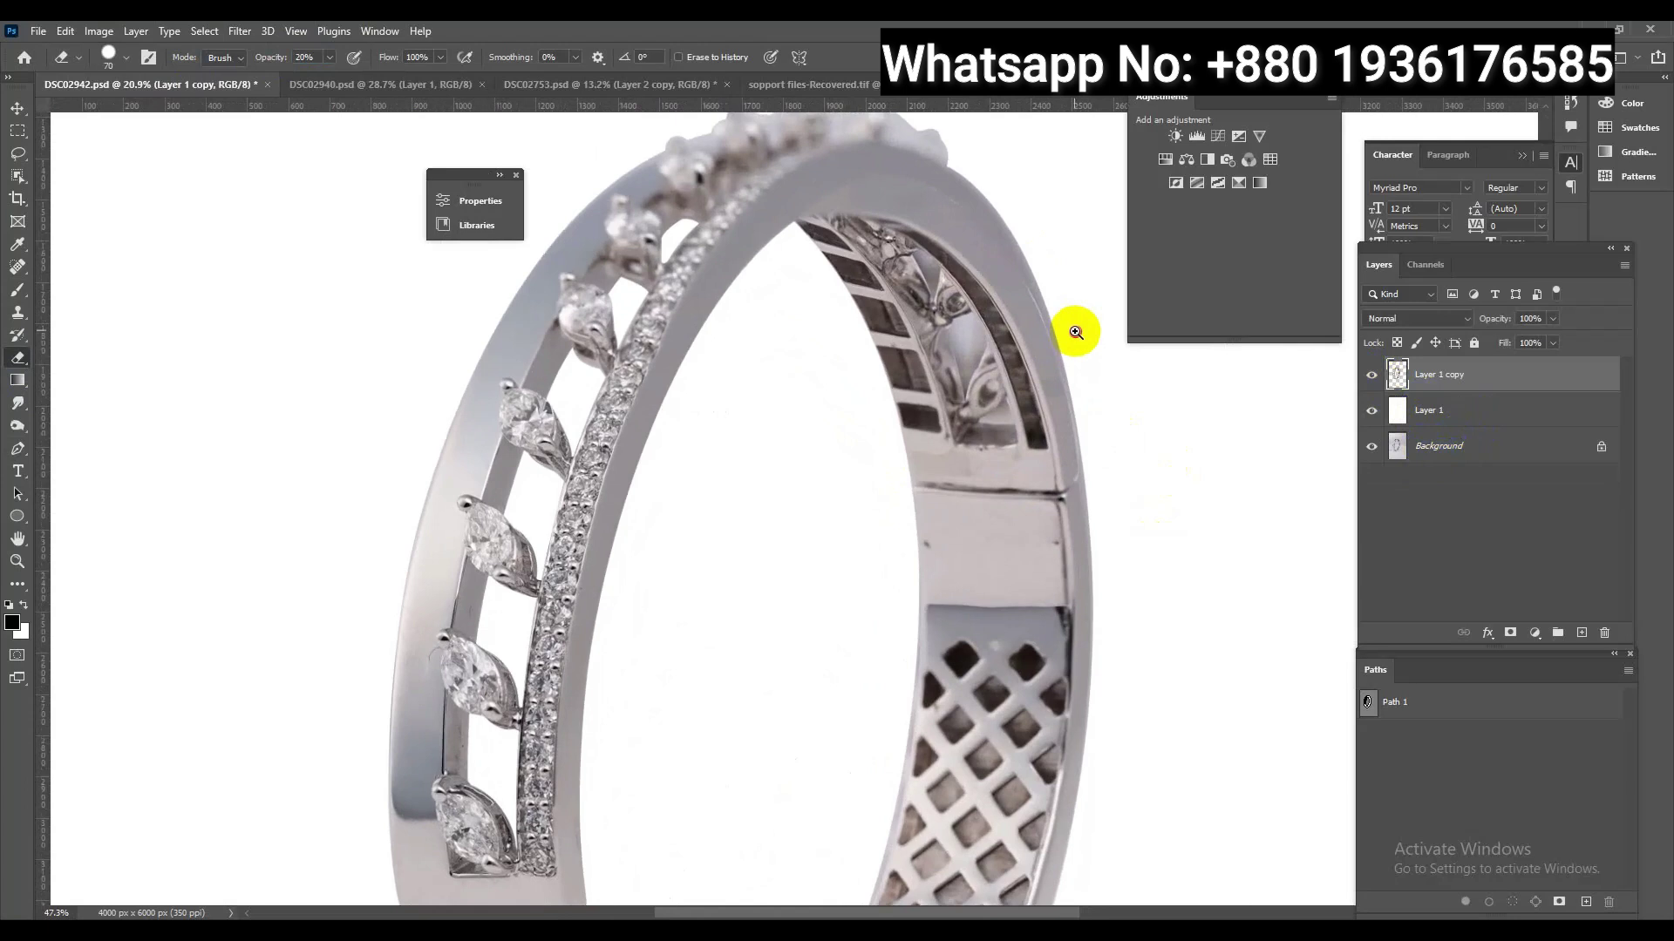
pyautogui.hotkey('ctrl', 'alt', 'shift', 'e')
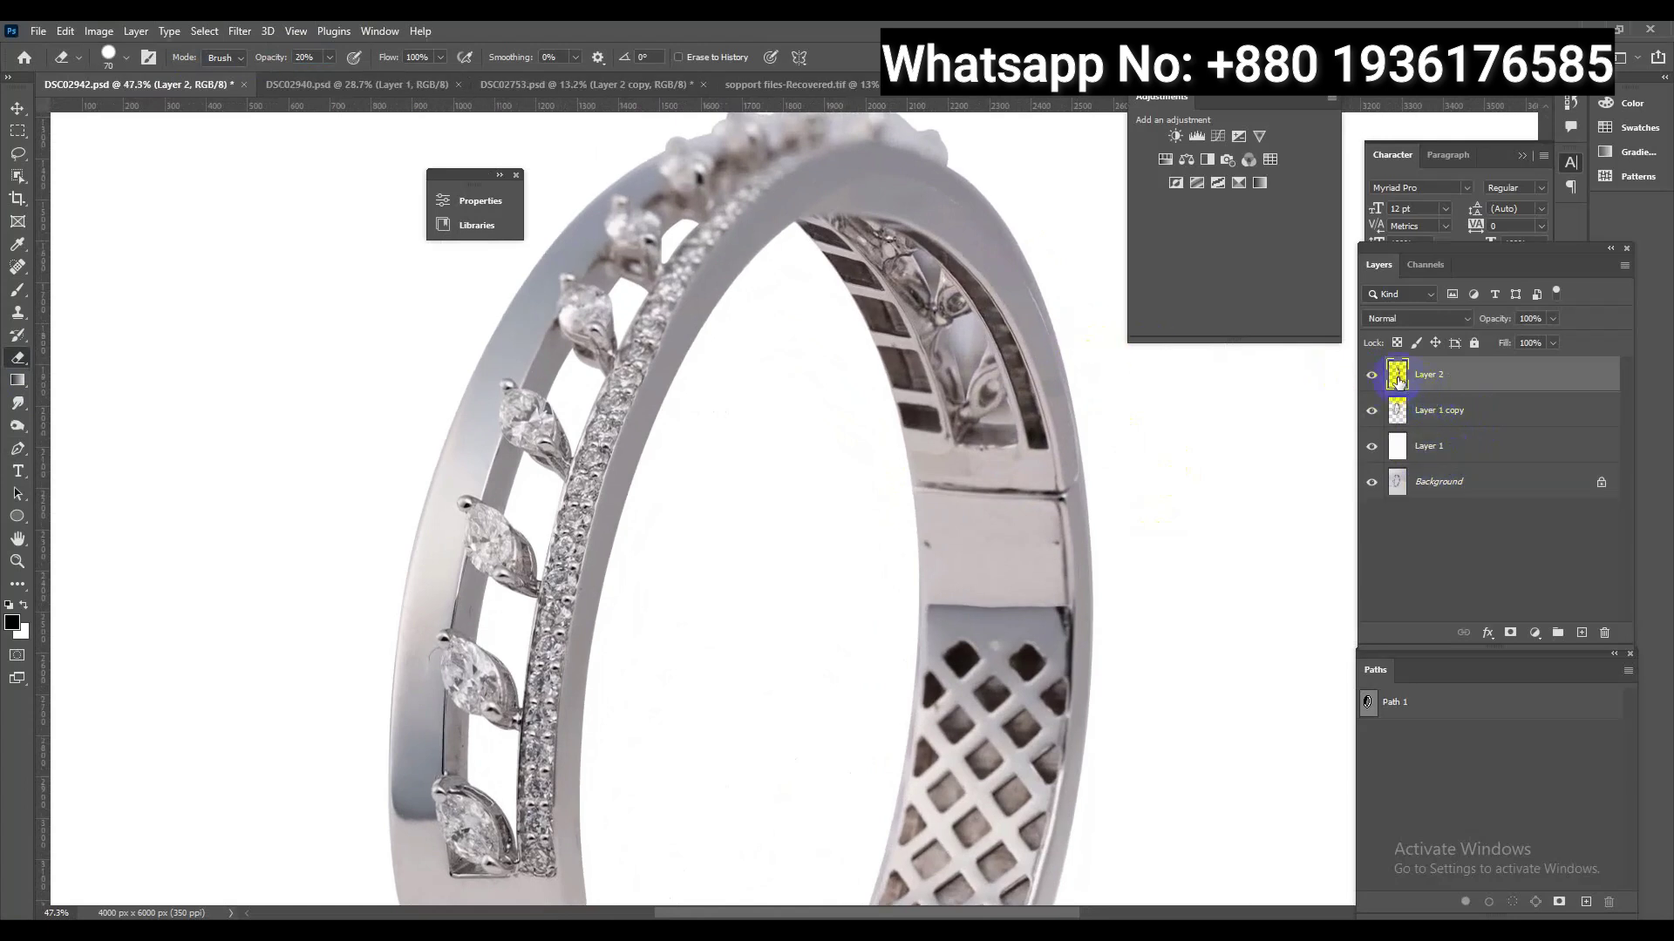
pyautogui.click(1366, 375)
pyautogui.click(17, 448)
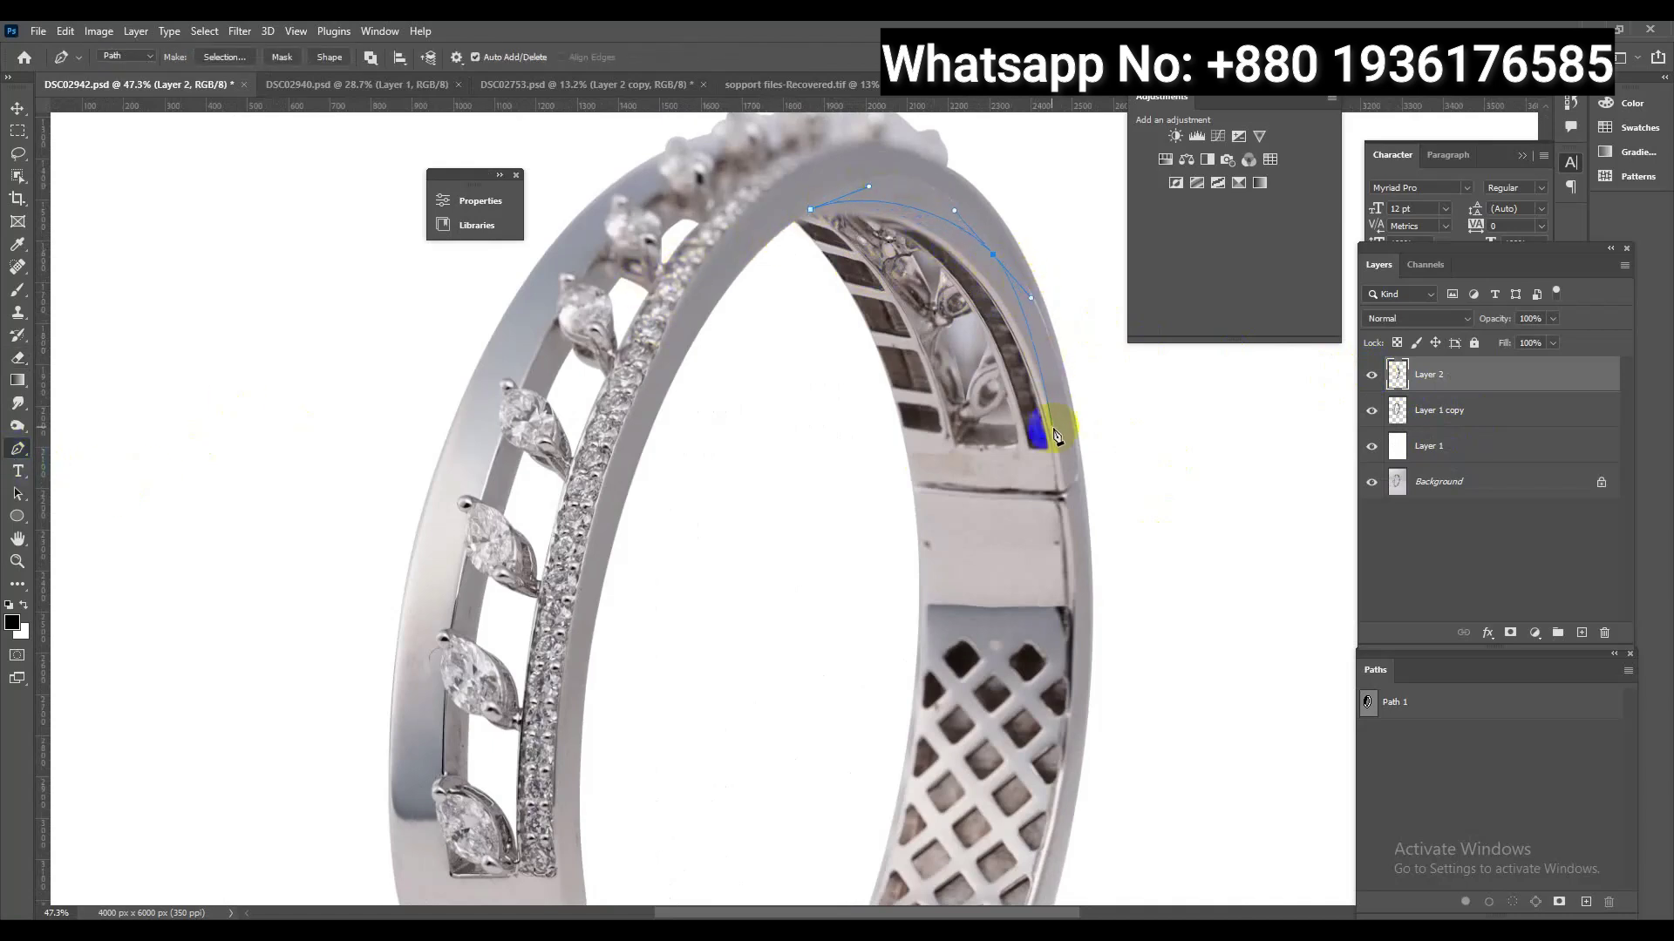
# Outline the inner top-right band section and turn it into a selection
pyautogui.click(1067, 471)
pyautogui.moveTo(953, 468); pyautogui.dragTo(940, 462)
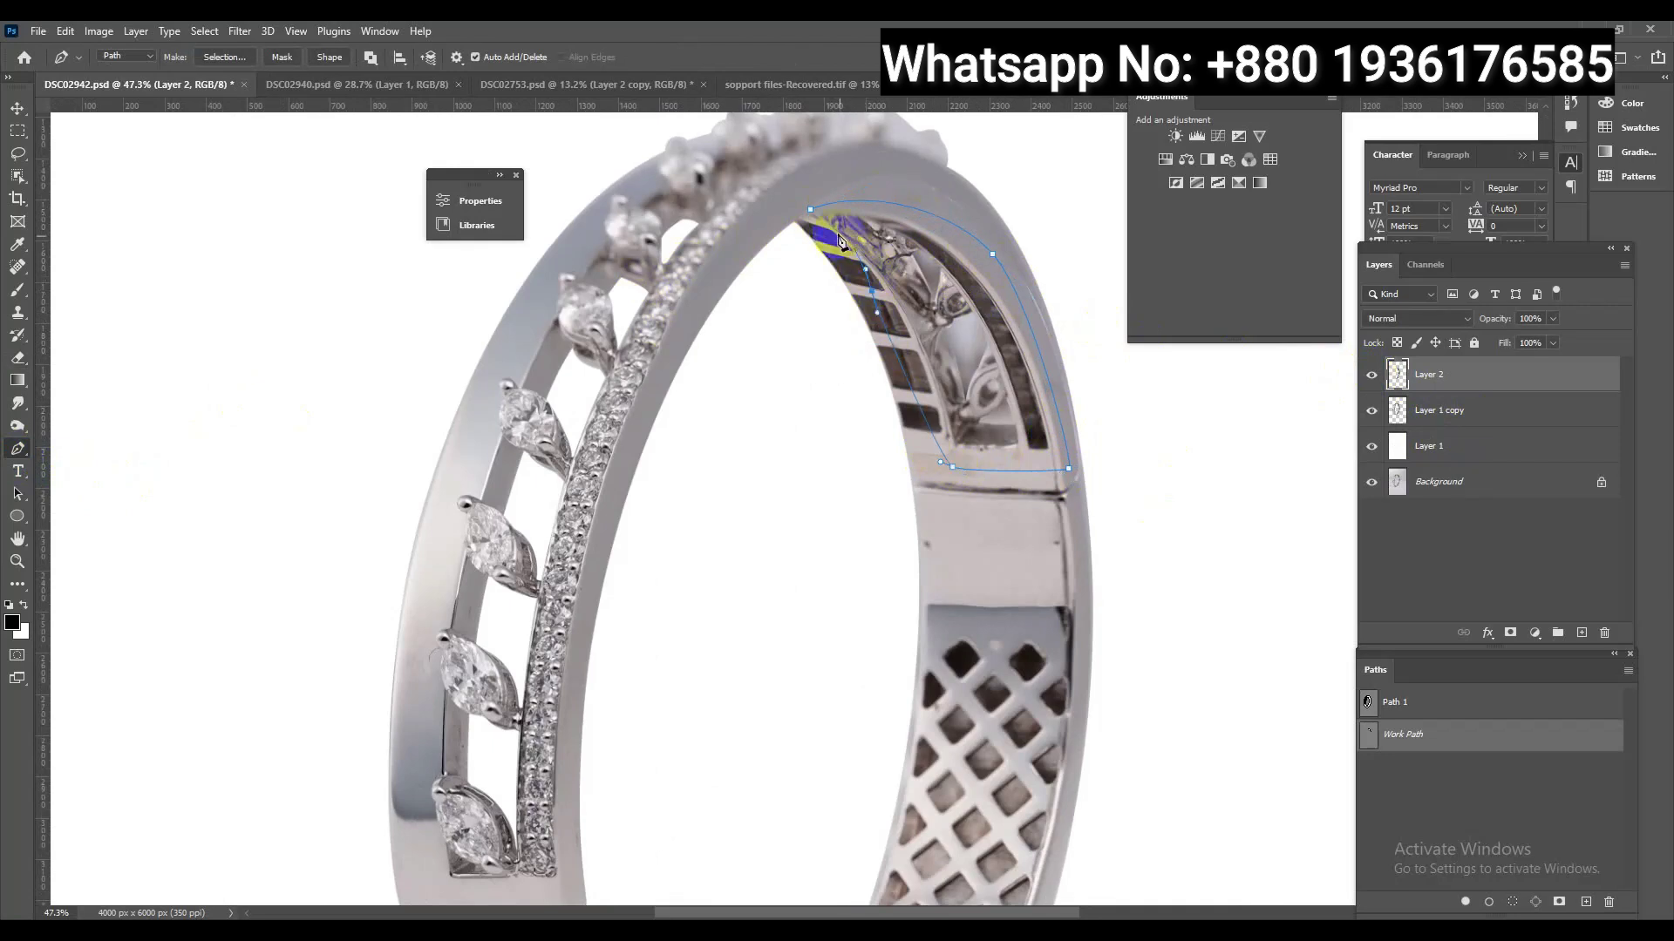
pyautogui.click(811, 213)
pyautogui.hotkey('ctrl', 'Return')
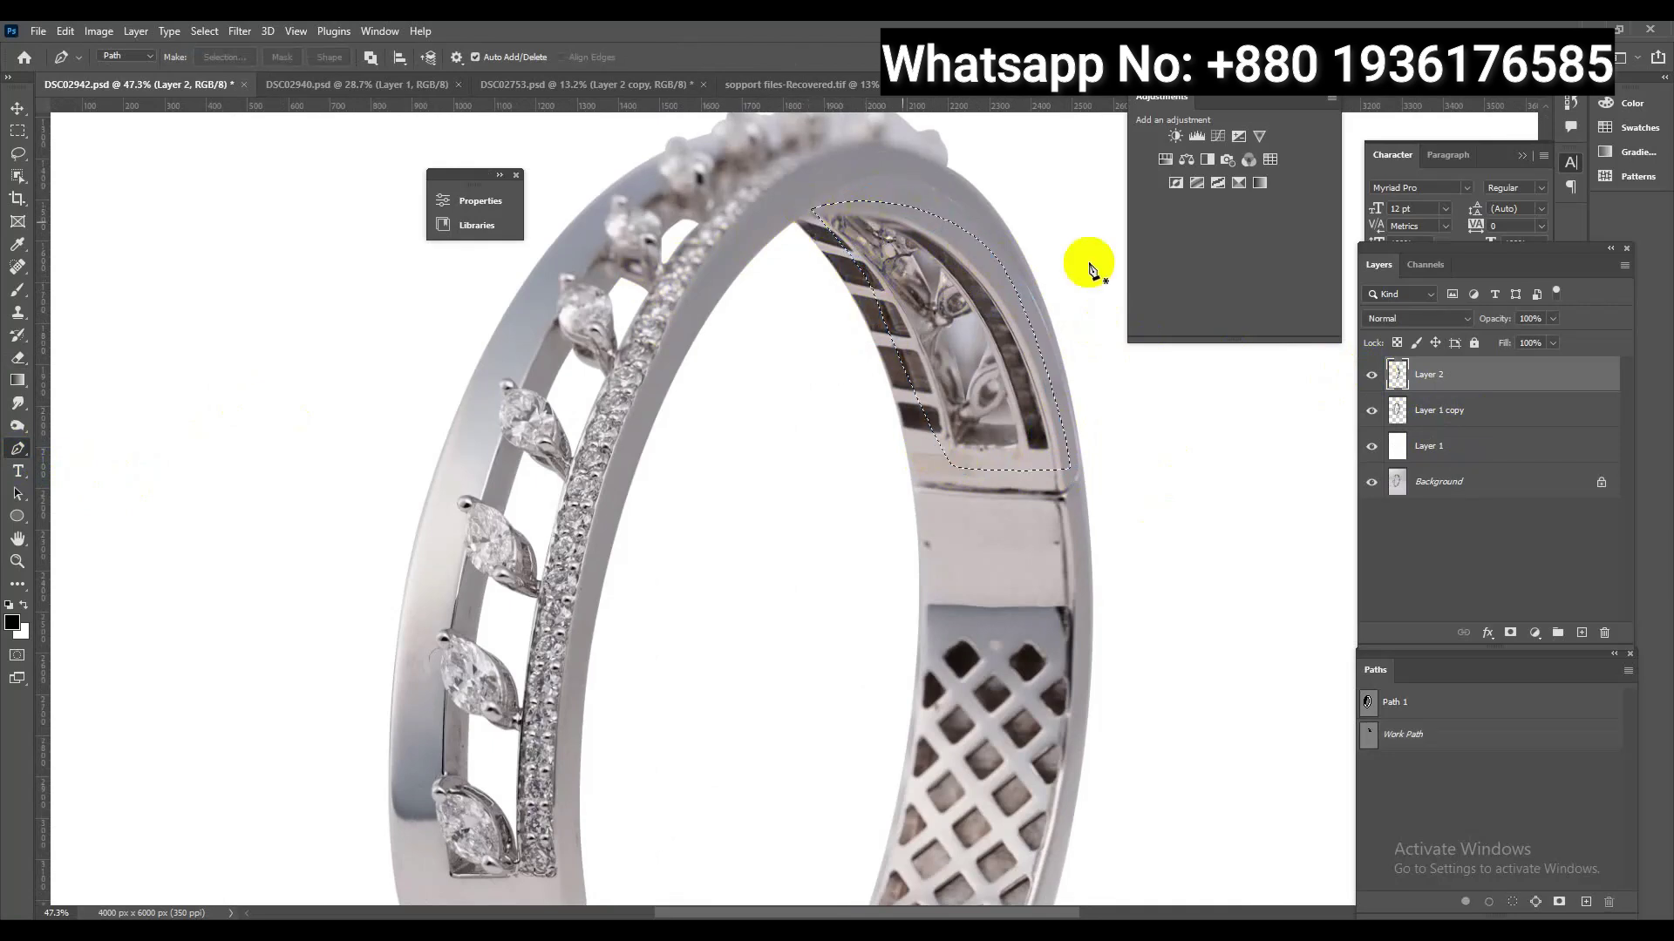
# Delete Layer 2, leaving Layer 1 copy over white, and inspect the left diamond row
pyautogui.click(1456, 406)
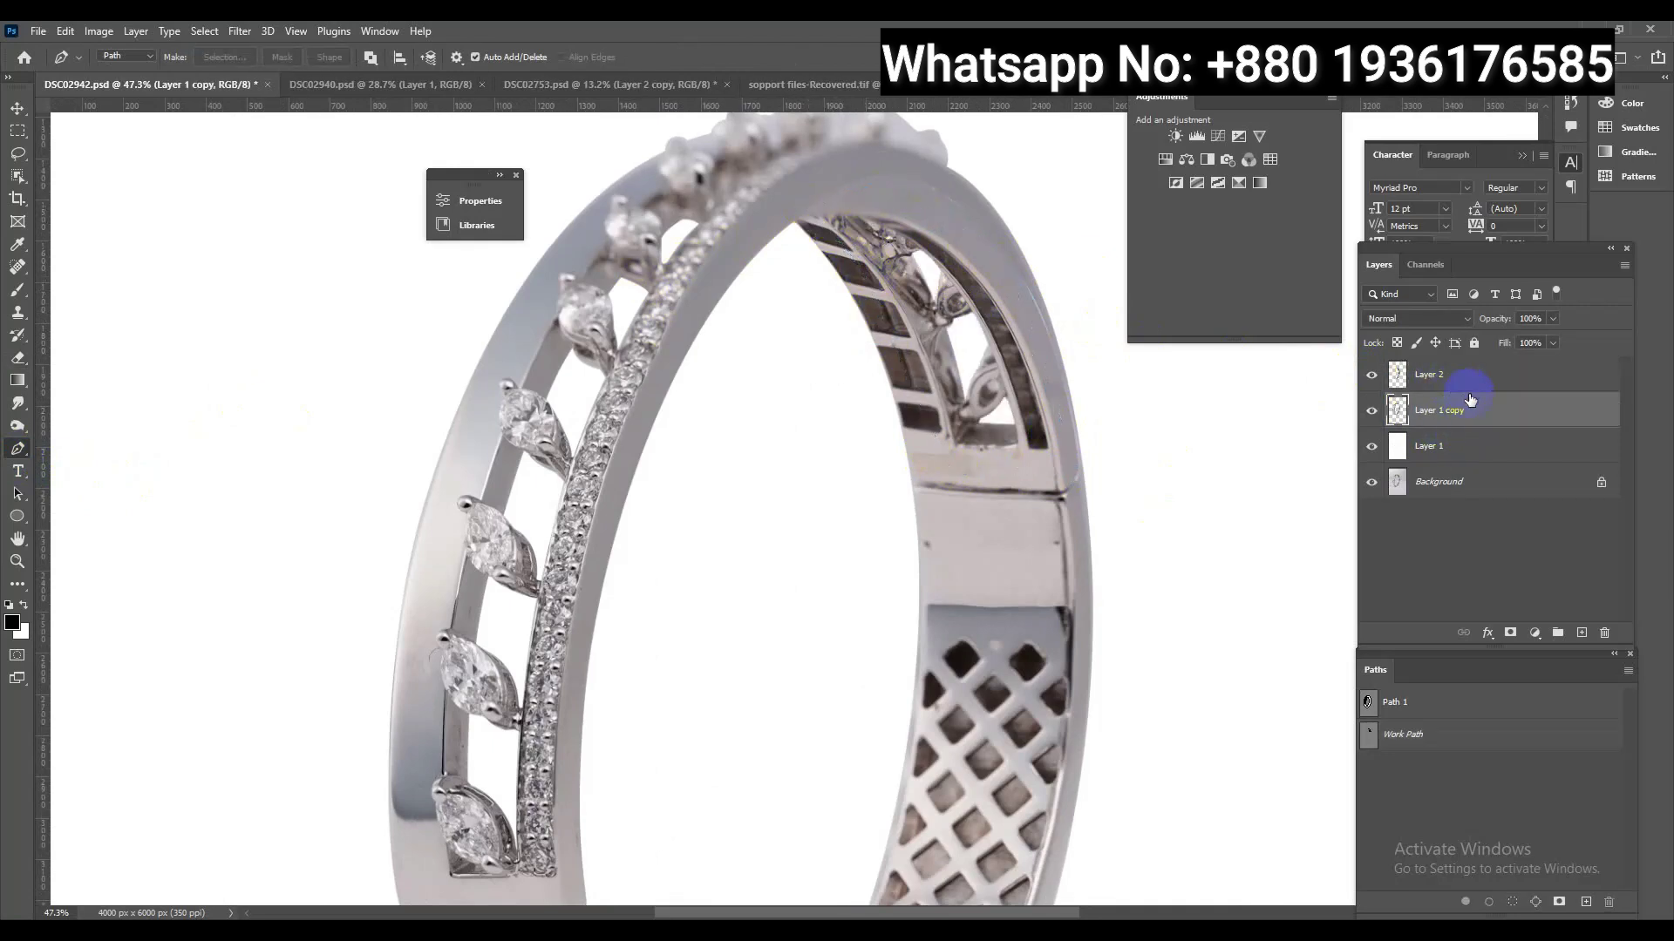
pyautogui.click(1481, 384)
pyautogui.press('Delete')
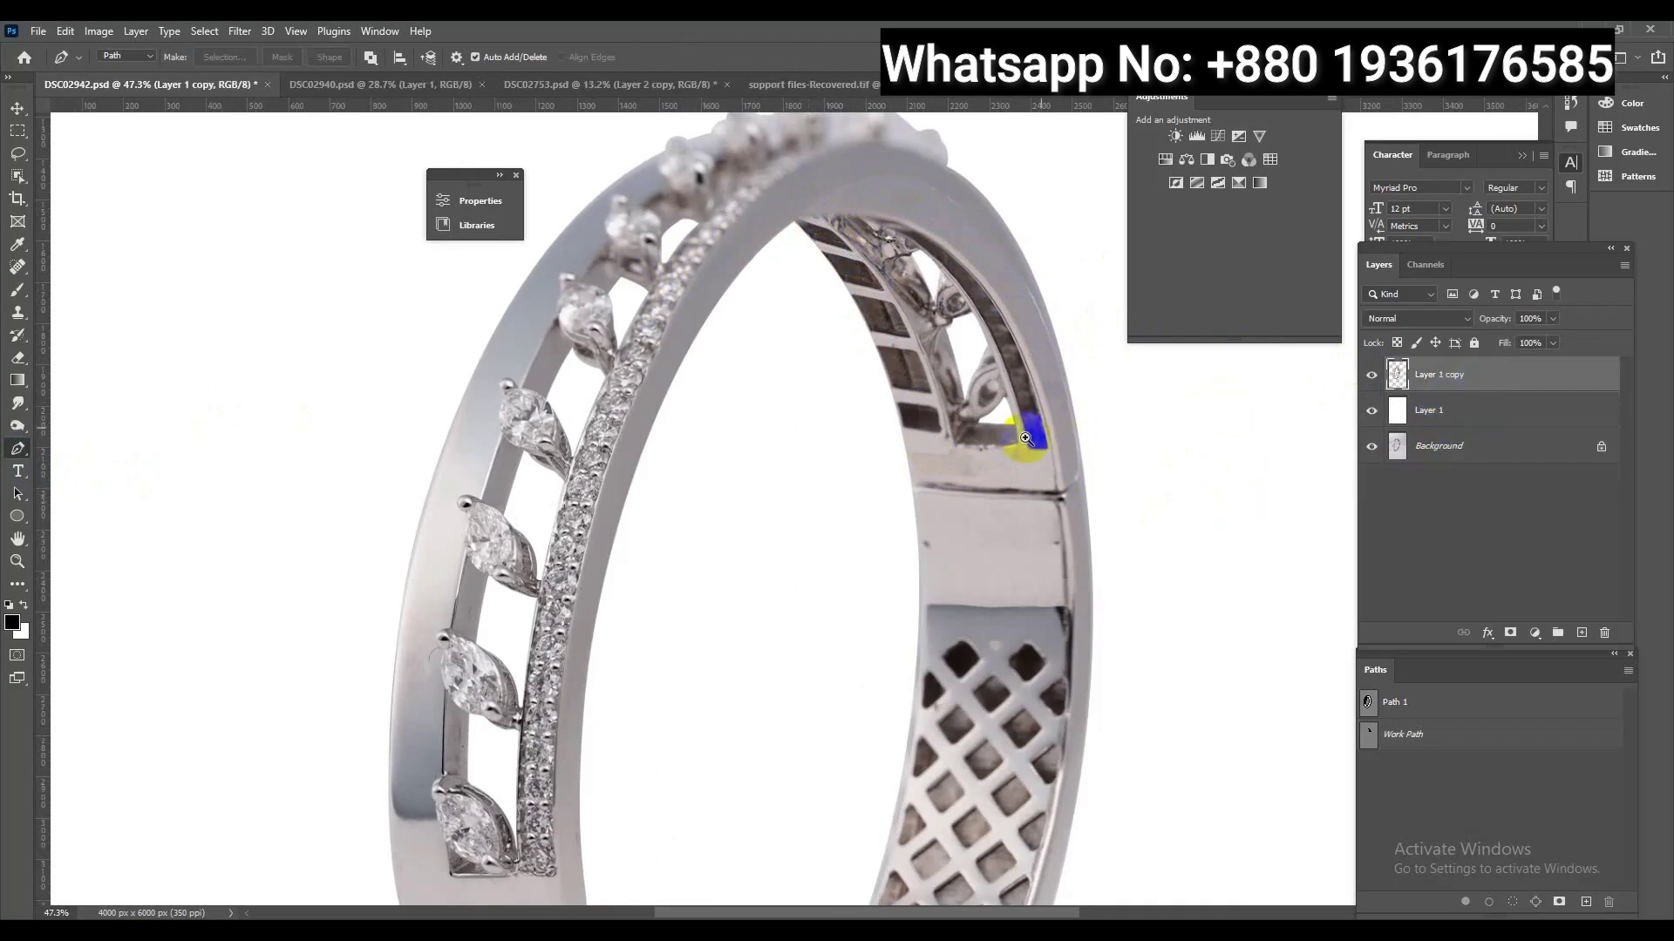
pyautogui.scroll(-3, 1025, 439)
pyautogui.scroll(-2, 897, 374)
pyautogui.scroll(2, 933, 560)
pyautogui.scroll(2, 1009, 636)
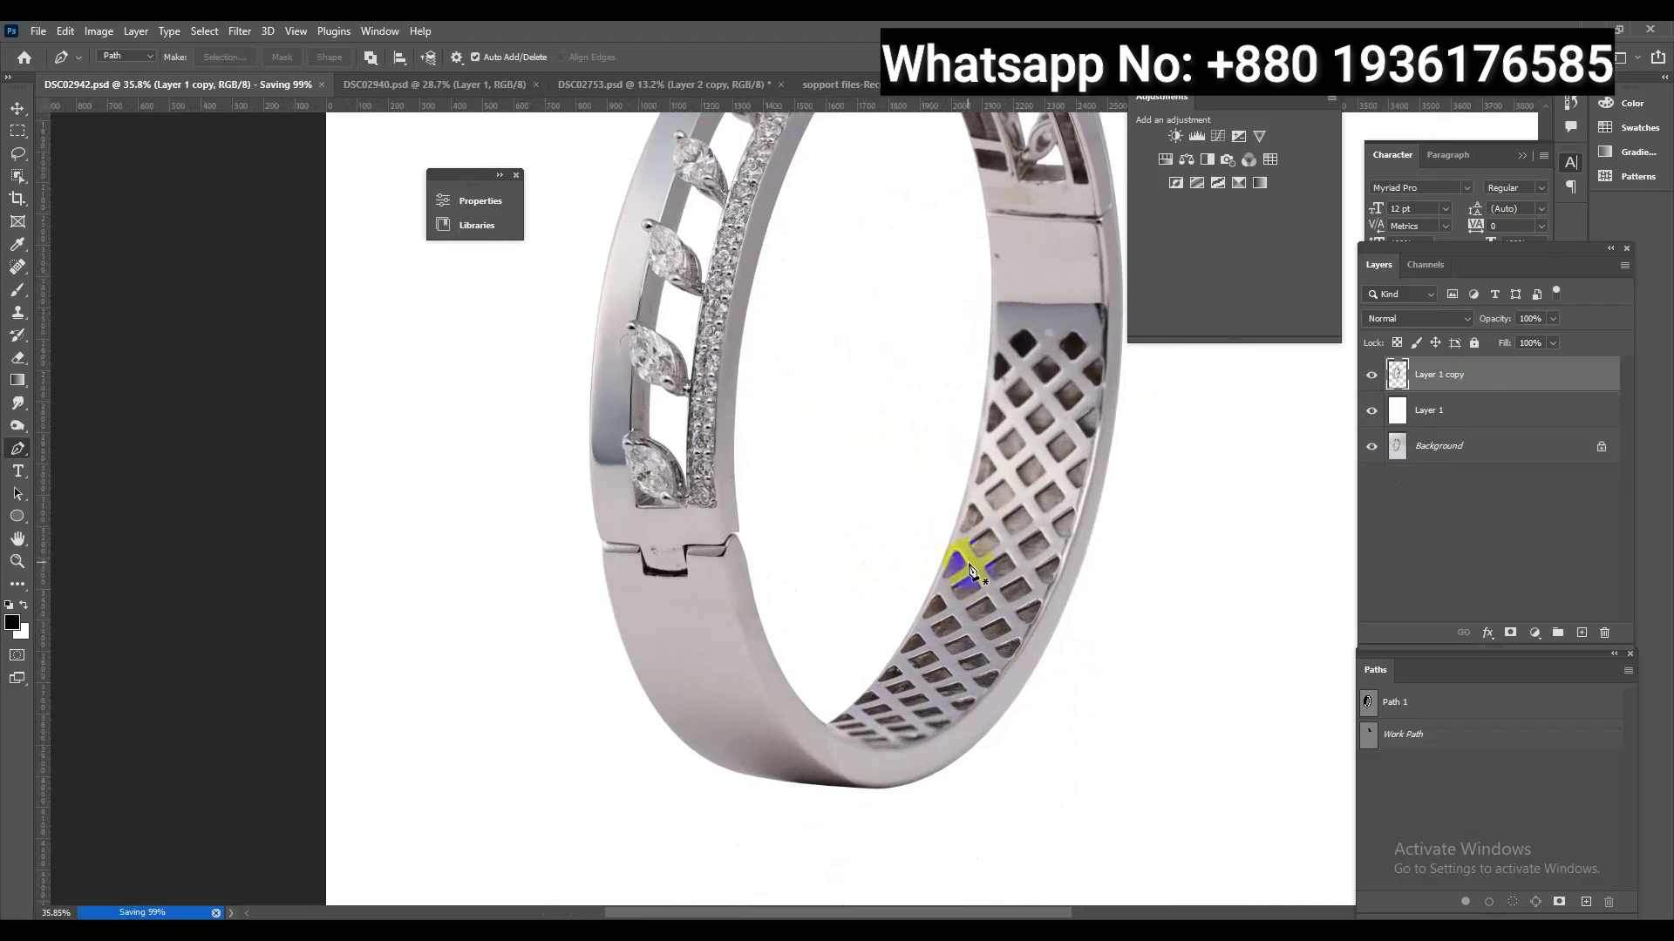
pyautogui.scroll(-5, 959, 549)
pyautogui.scroll(1, 1016, 569)
pyautogui.scroll(1, 927, 366)
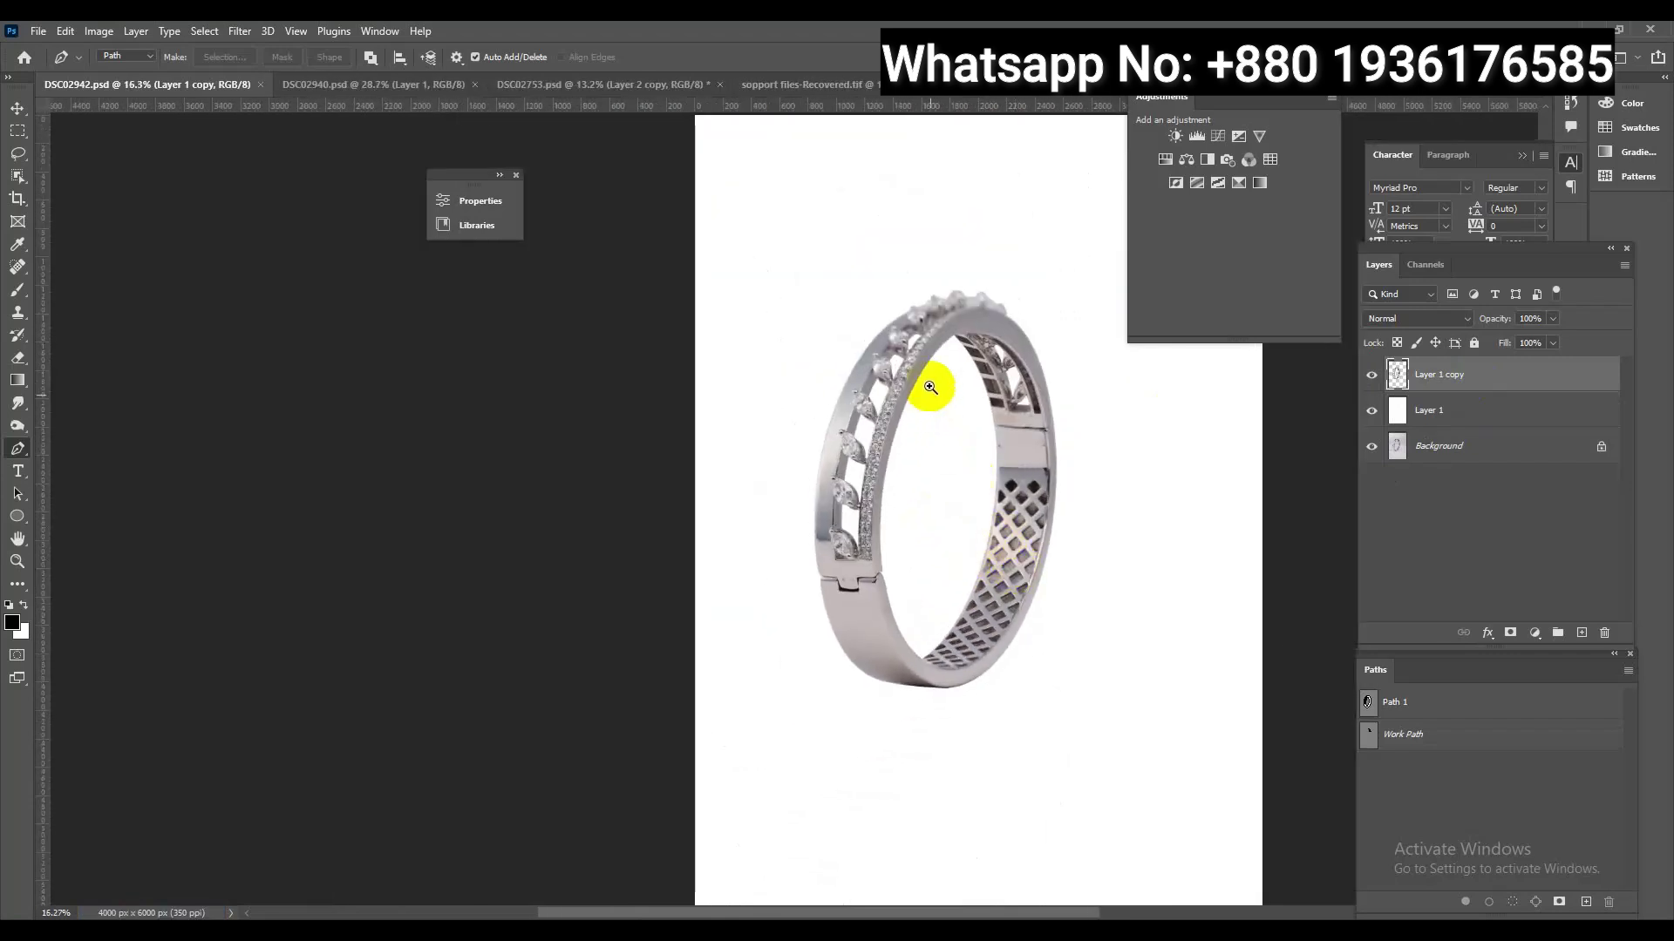
pyautogui.scroll(2, 964, 422)
pyautogui.scroll(3, 909, 552)
pyautogui.moveTo(910, 552); pyautogui.dragTo(1007, 611)
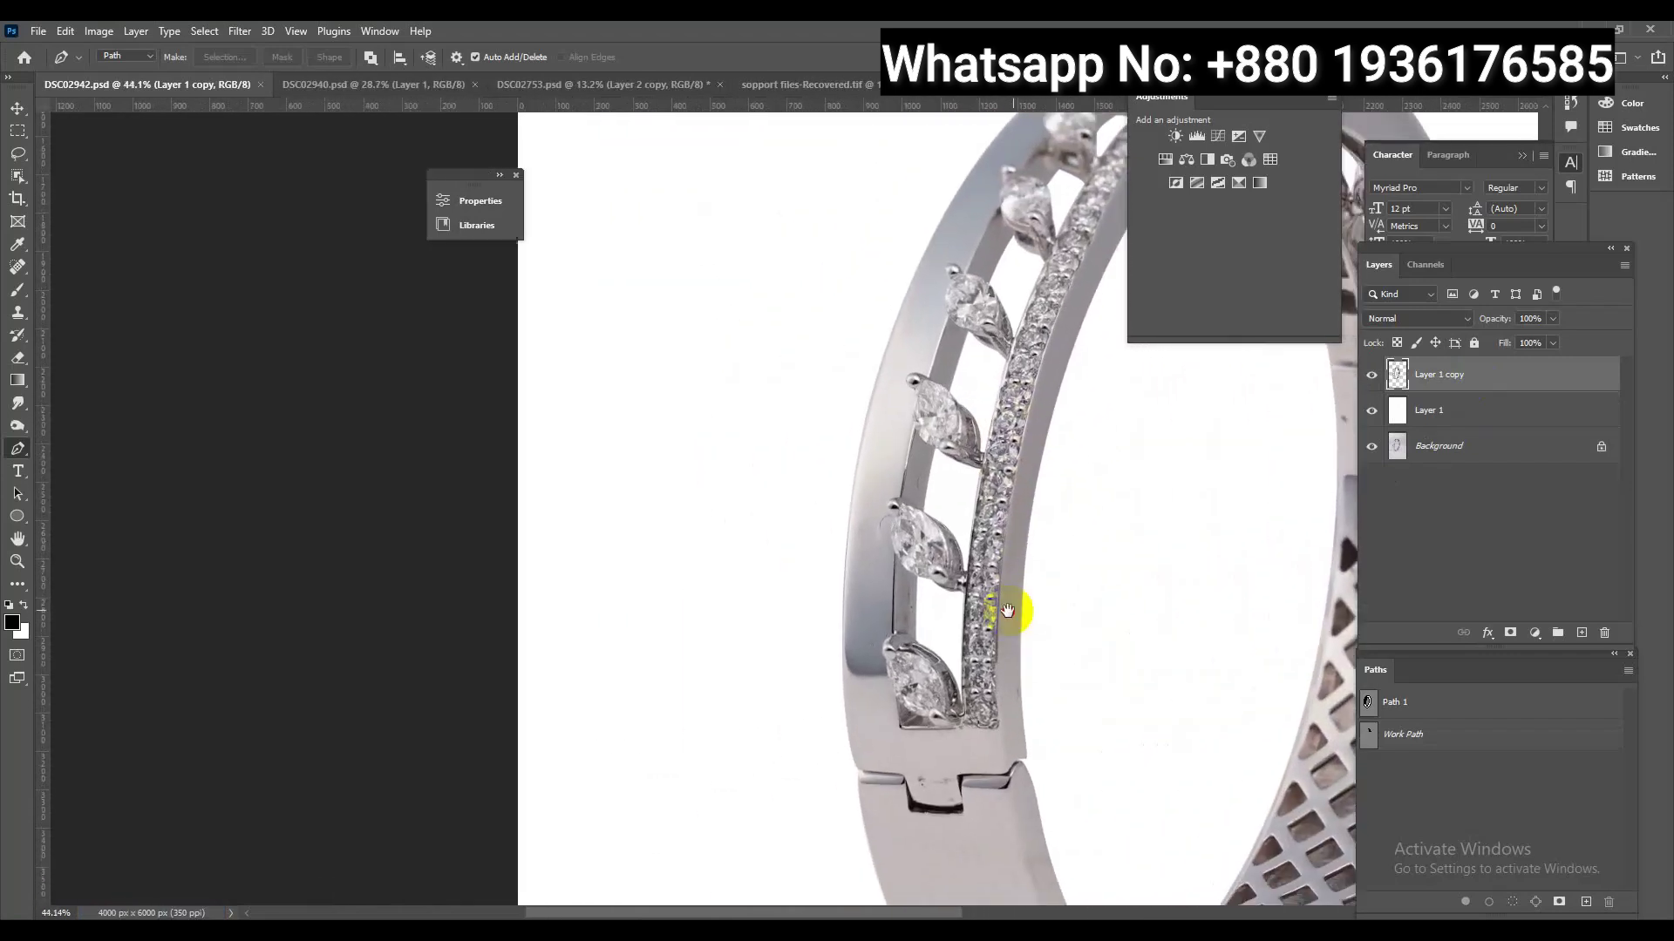
# Dismiss the copy error in the recovered collage, select Layer 17, then go to DSC02942 via DSC02753
pyautogui.click(767, 85)
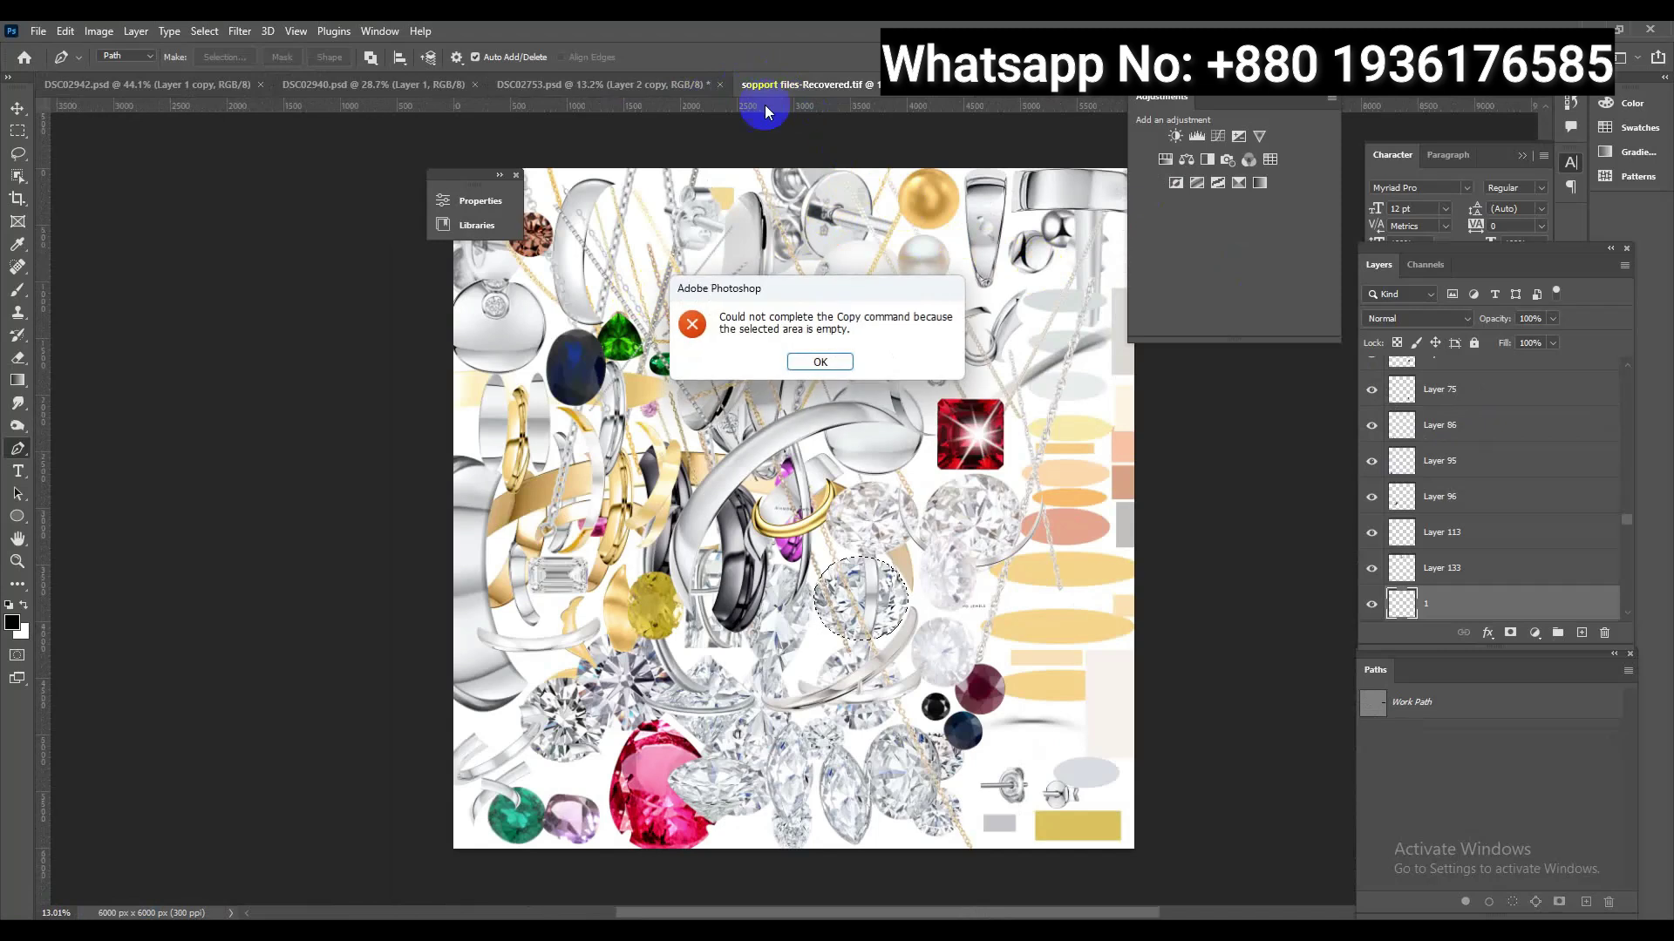
pyautogui.click(796, 362)
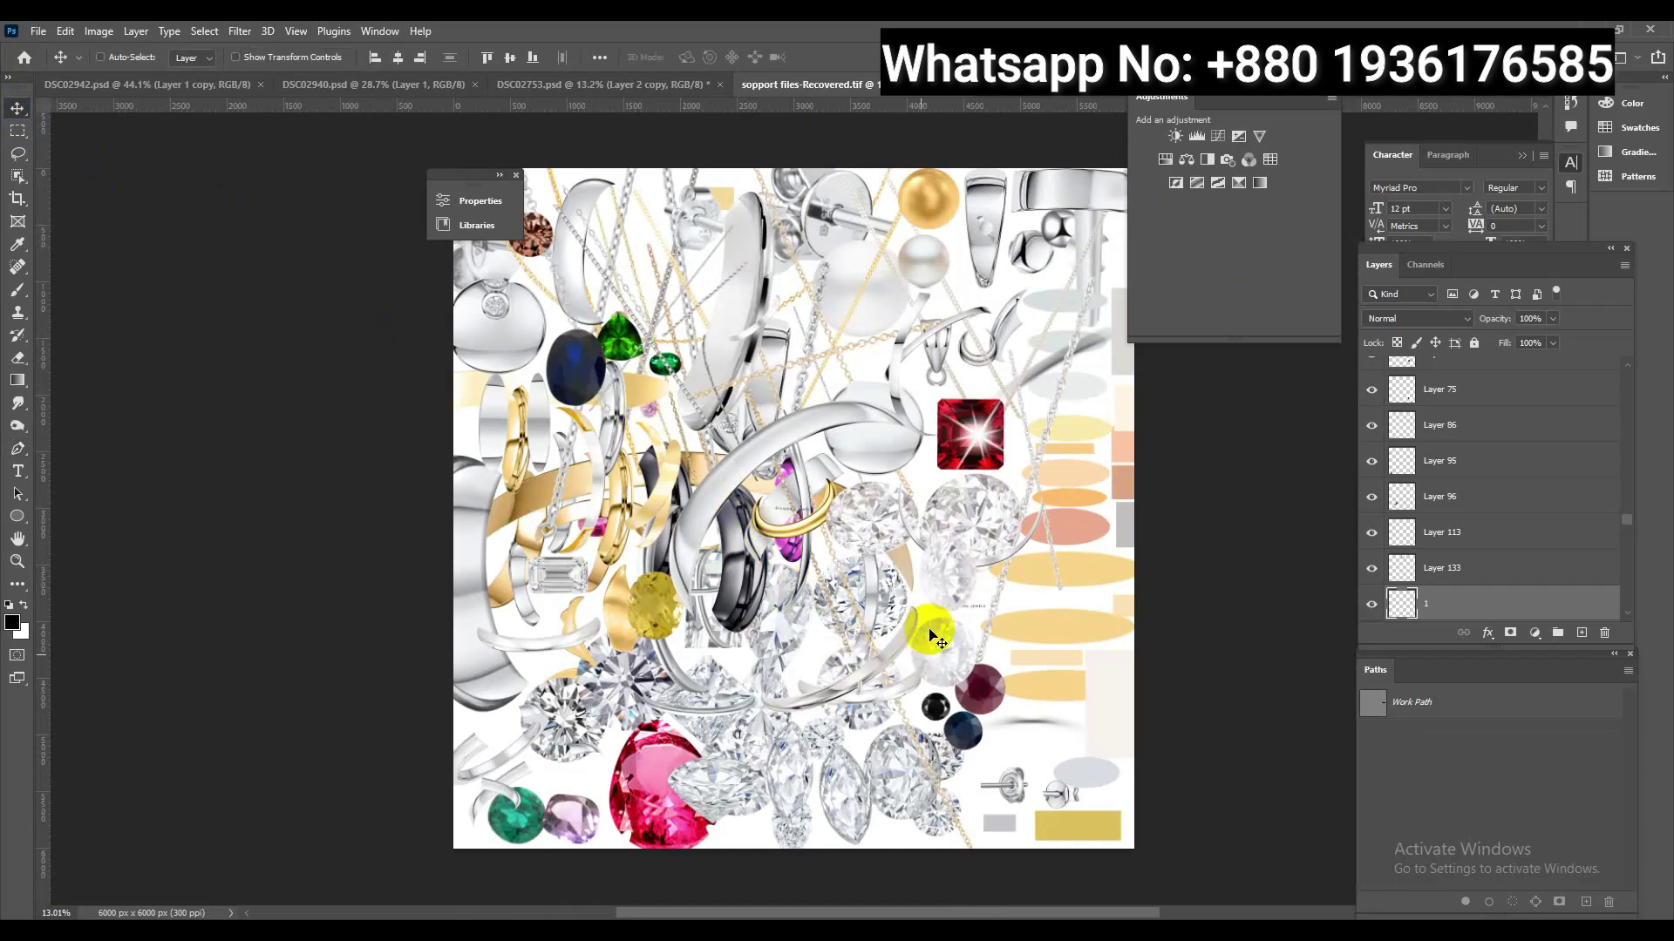
pyautogui.click(887, 610)
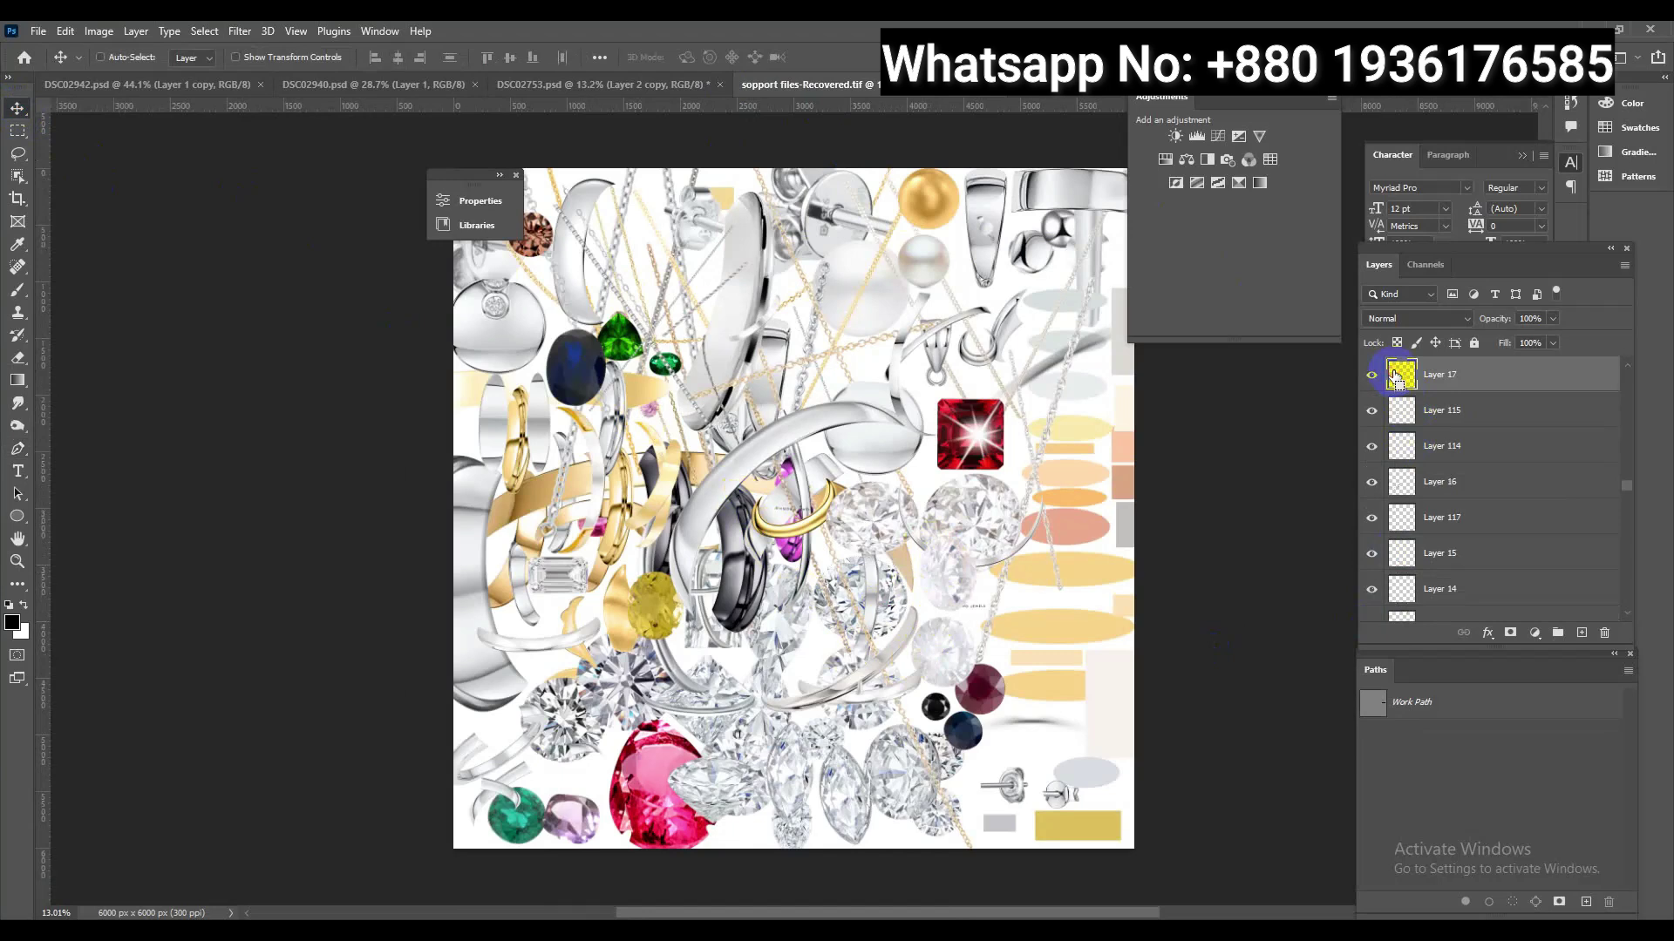
pyautogui.click(663, 87)
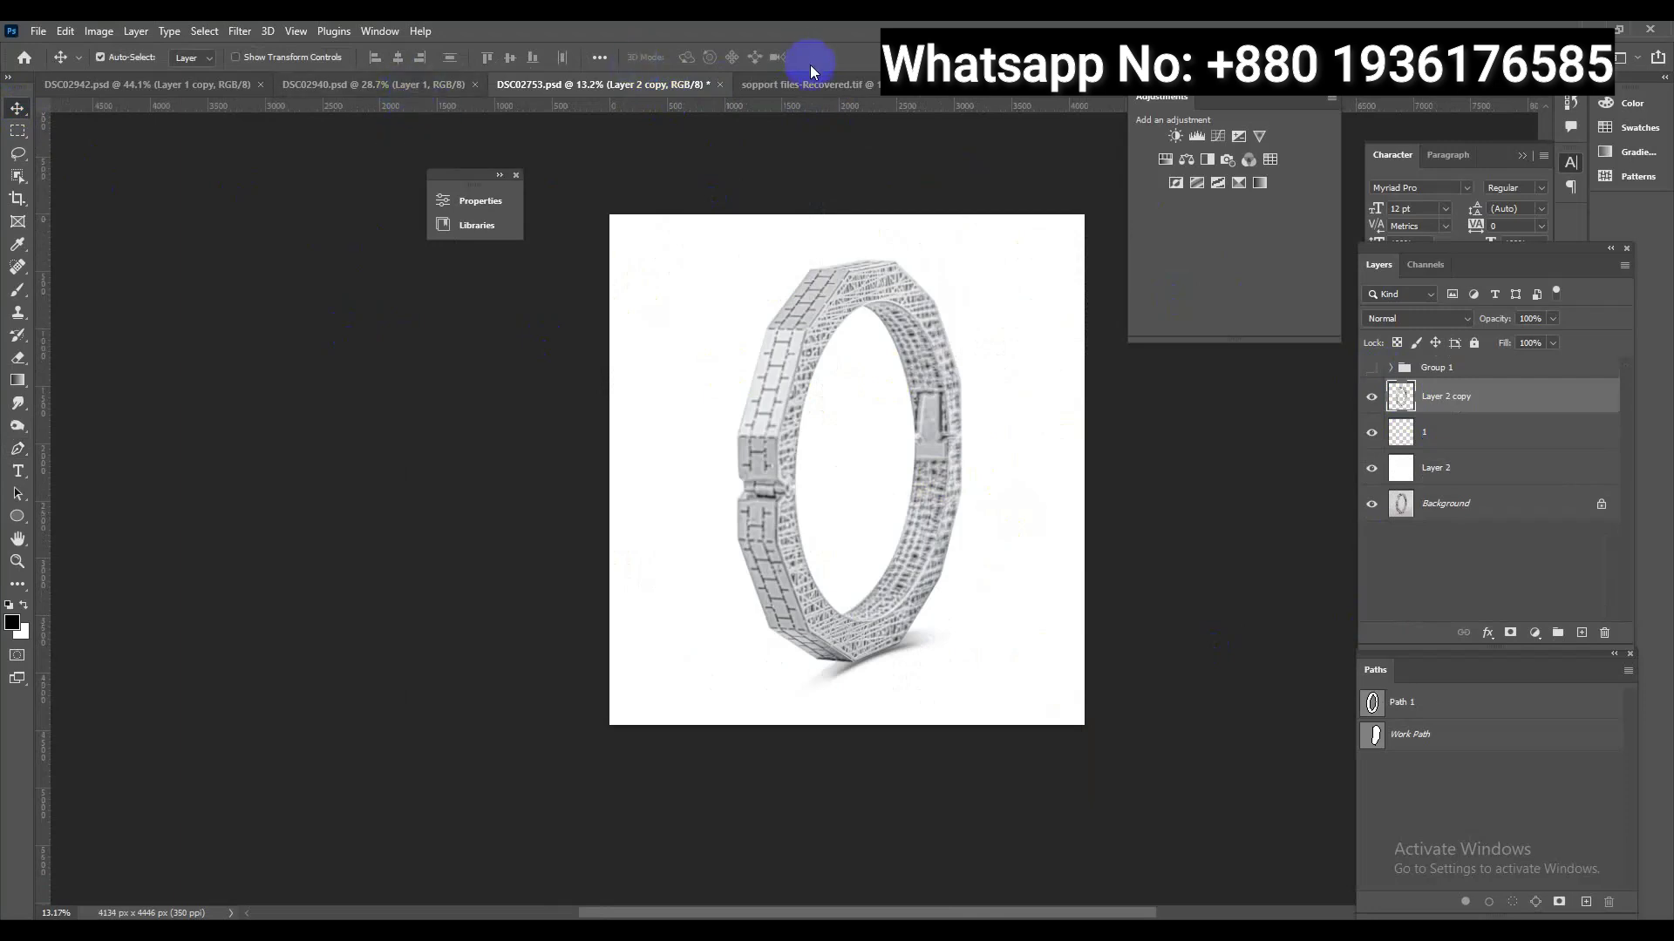
pyautogui.click(170, 91)
# Shrink the pasted diamond, rotate it to about -37.9° and skew it into the empty leaf setting
pyautogui.moveTo(643, 558); pyautogui.dragTo(905, 492)
pyautogui.hotkey('ctrl', 't')
pyautogui.moveTo(1006, 526)
pyautogui.mouseDown()
pyautogui.moveTo(862, 533)
pyautogui.moveTo(1044, 539)
pyautogui.mouseUp()
pyautogui.moveTo(1086, 436)
pyautogui.mouseDown()
pyautogui.moveTo(949, 358)
pyautogui.moveTo(832, 416)
pyautogui.mouseUp()
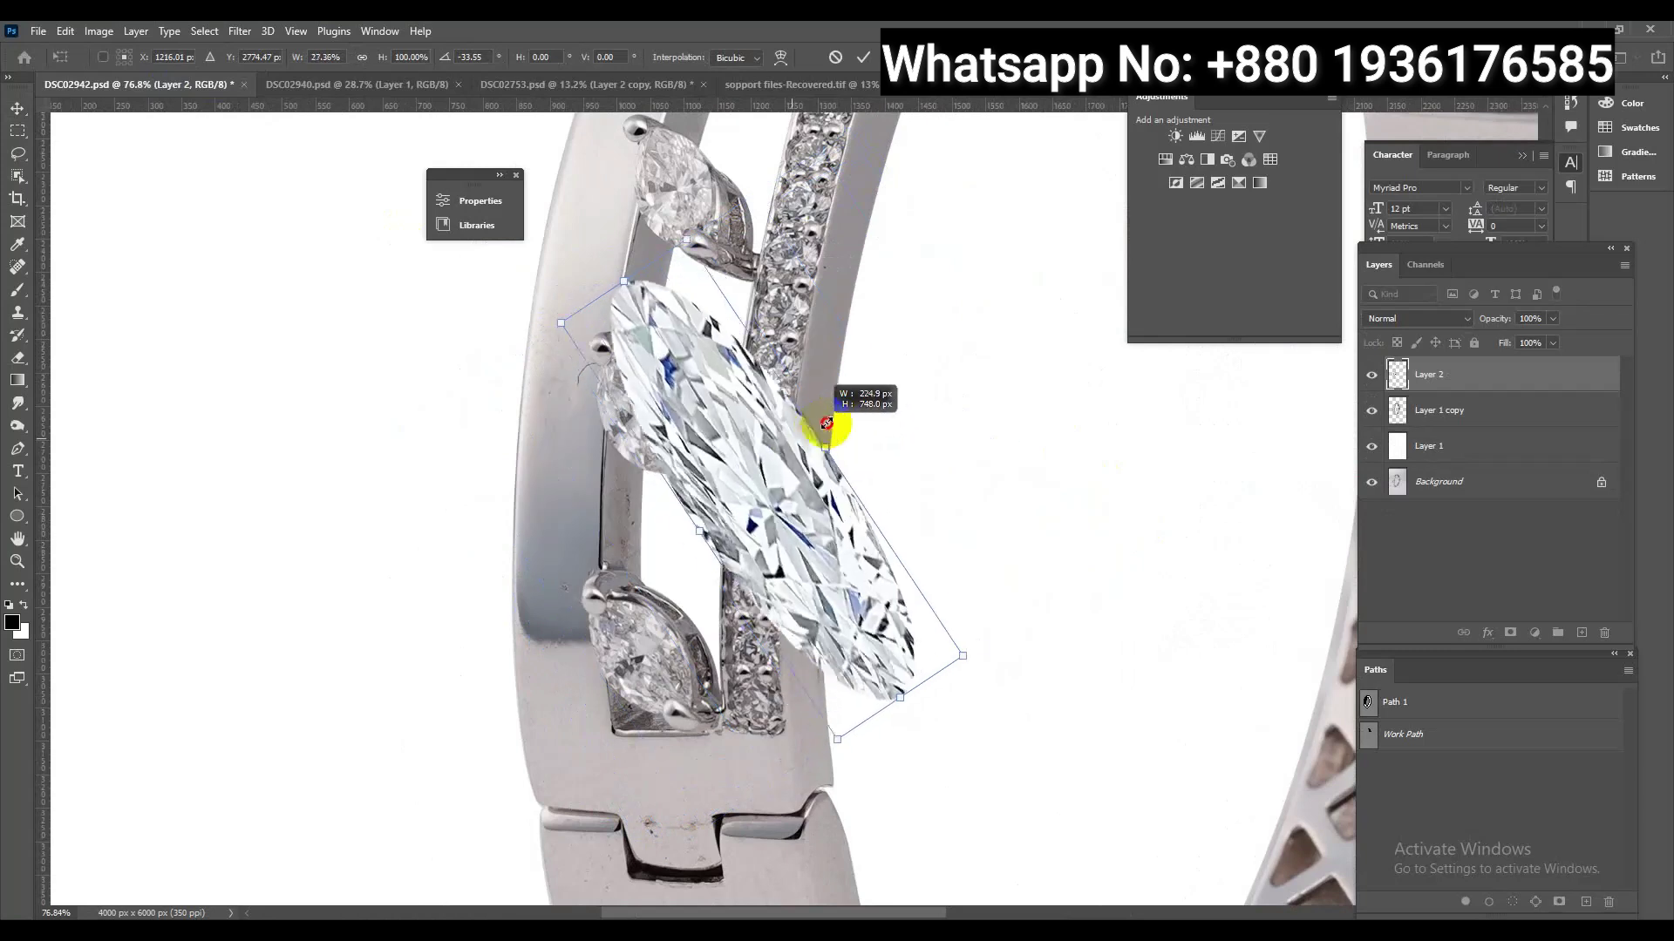
pyautogui.moveTo(863, 566)
pyautogui.mouseDown()
pyautogui.moveTo(691, 684)
pyautogui.moveTo(710, 717)
pyautogui.mouseUp()
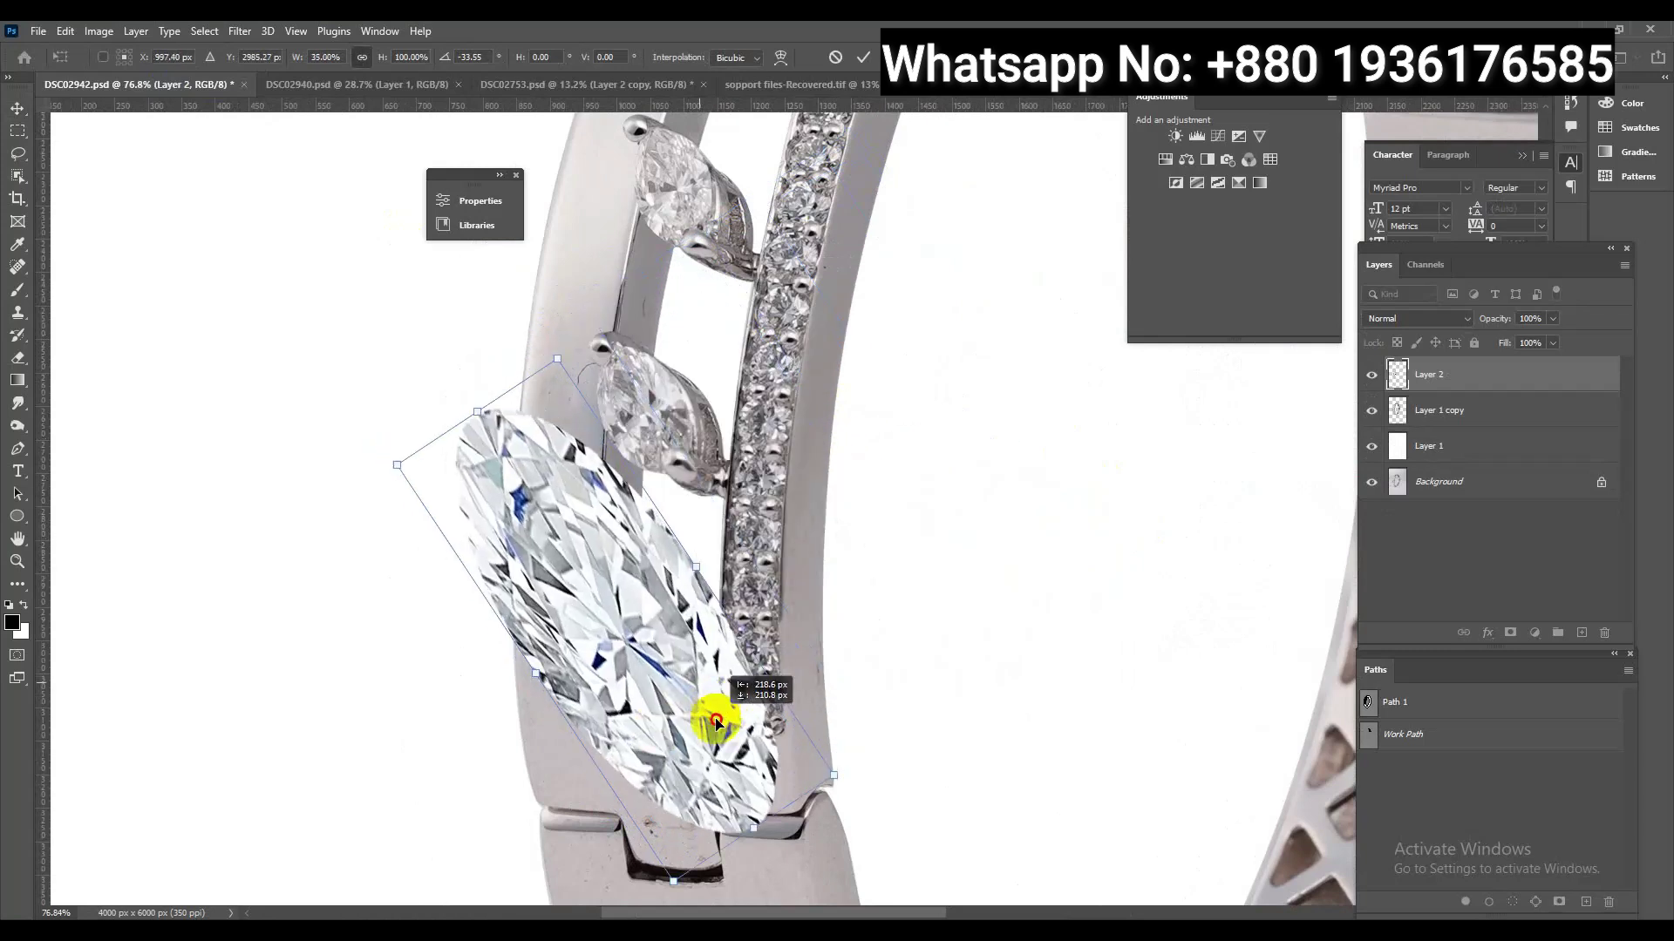
pyautogui.moveTo(835, 798)
pyautogui.mouseDown()
pyautogui.moveTo(688, 677)
pyautogui.moveTo(706, 679)
pyautogui.moveTo(689, 684)
pyautogui.mouseUp()
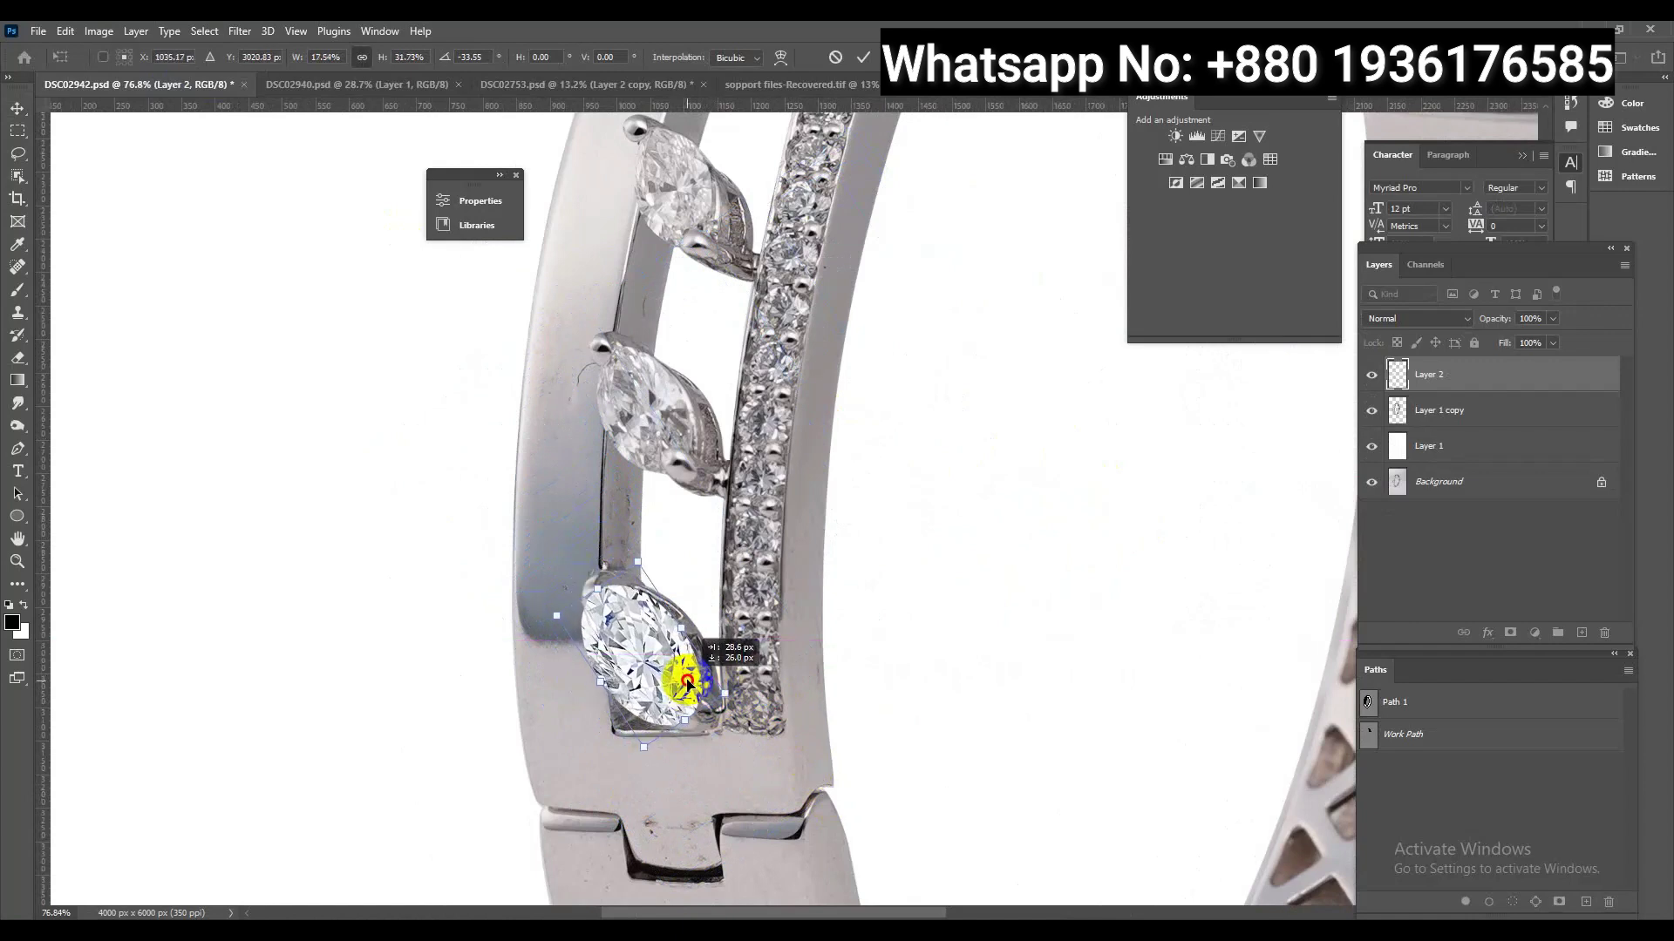
pyautogui.scroll(3, 689, 684)
pyautogui.moveTo(831, 695); pyautogui.dragTo(884, 644)
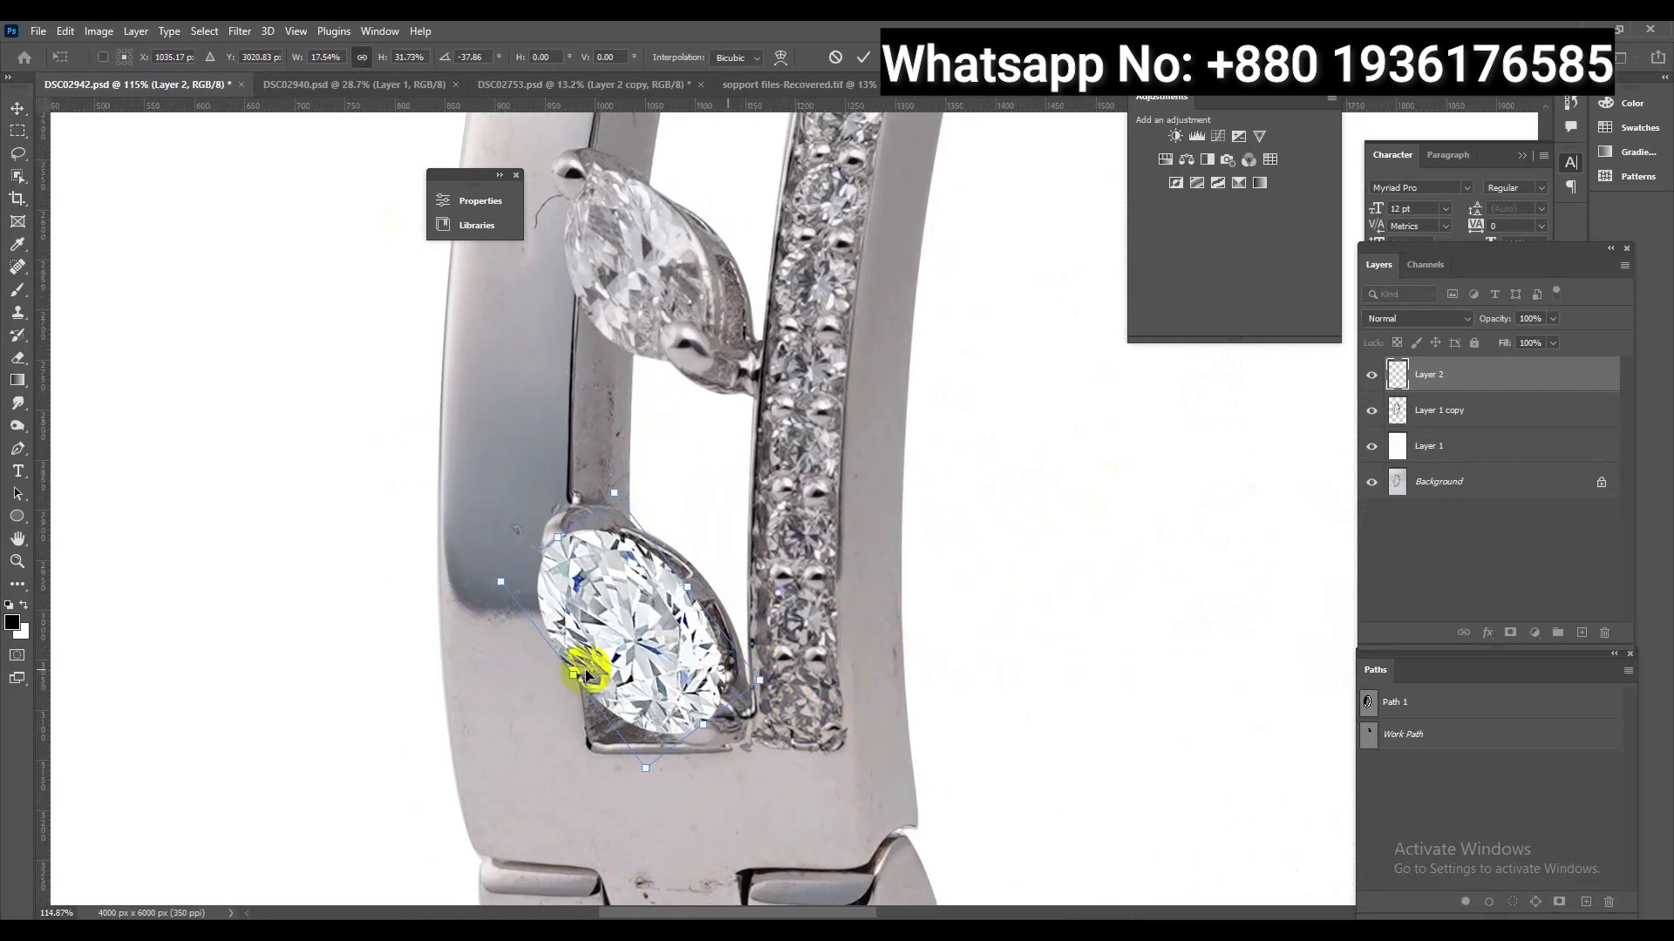
pyautogui.moveTo(580, 679); pyautogui.dragTo(582, 678)
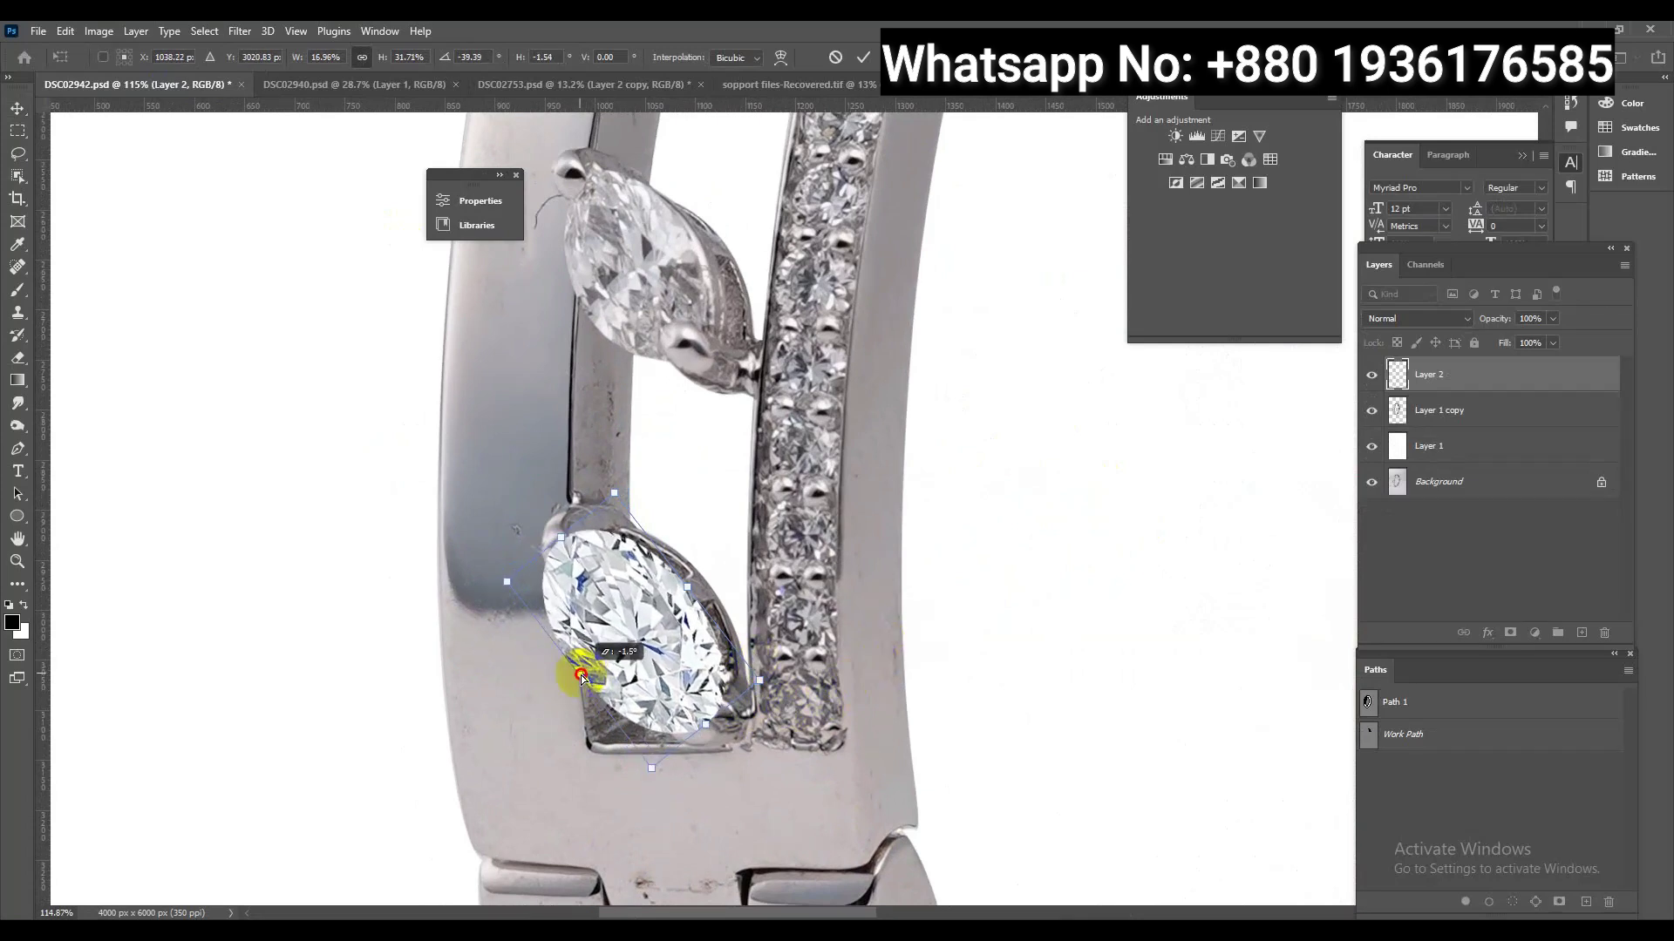
pyautogui.press('Return')
# Duplicate the diamond into the next two leaf settings up the band
pyautogui.moveTo(652, 632); pyautogui.dragTo(829, 355)
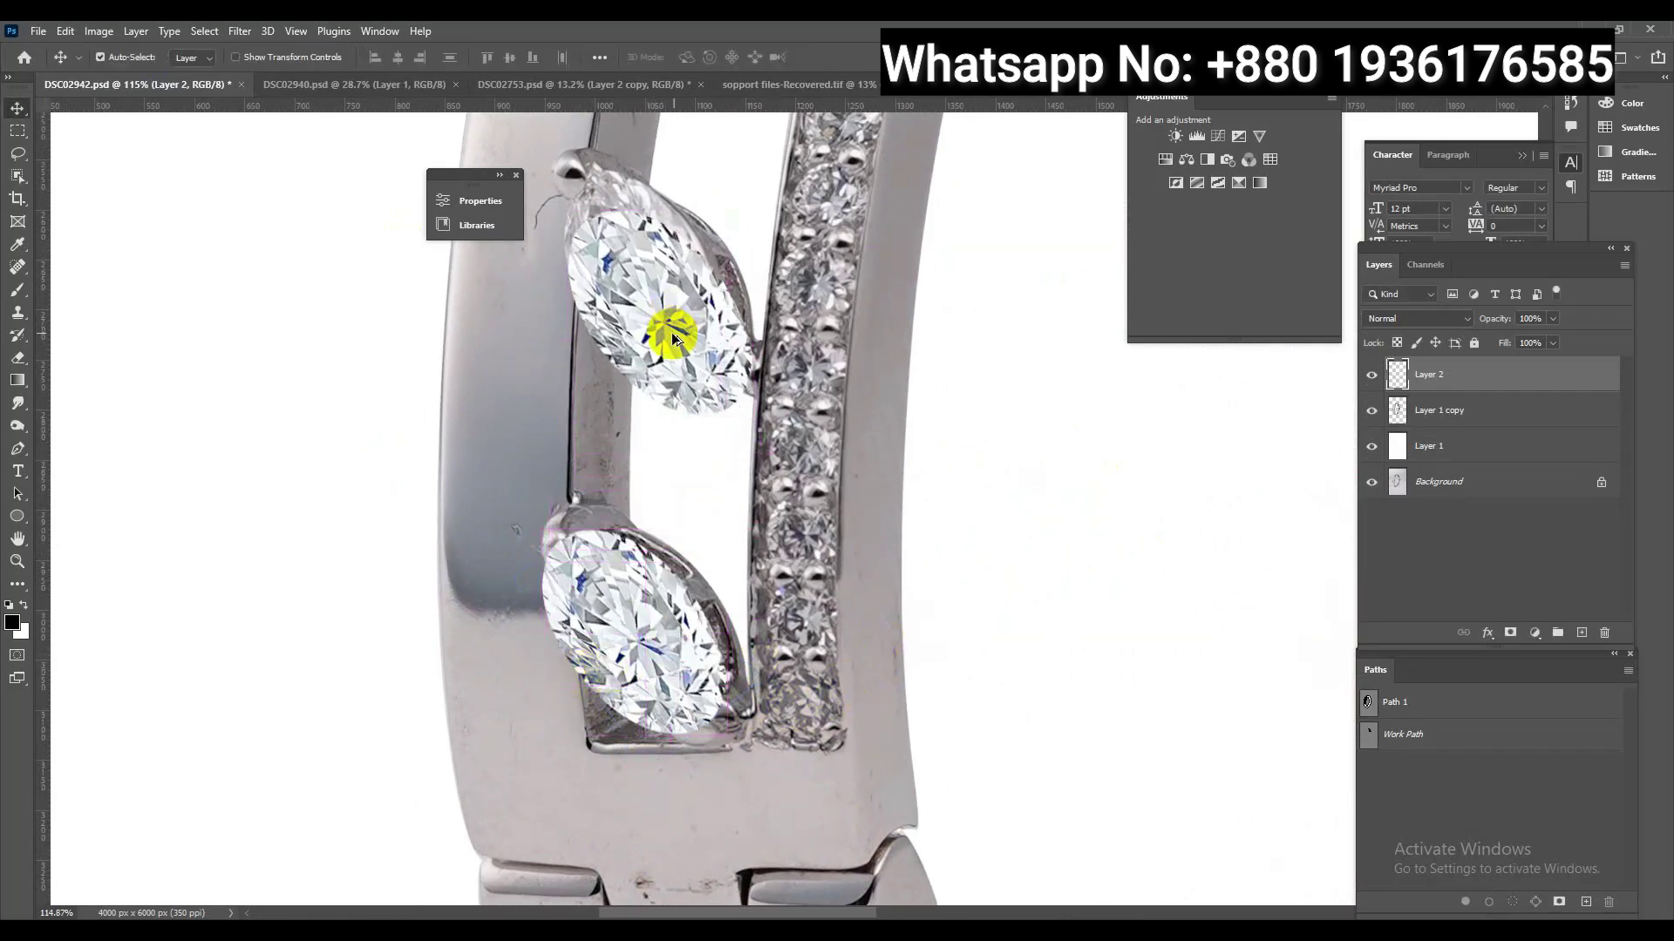
pyautogui.moveTo(826, 758); pyautogui.dragTo(908, 448)
pyautogui.hotkey('ctrl', 't')
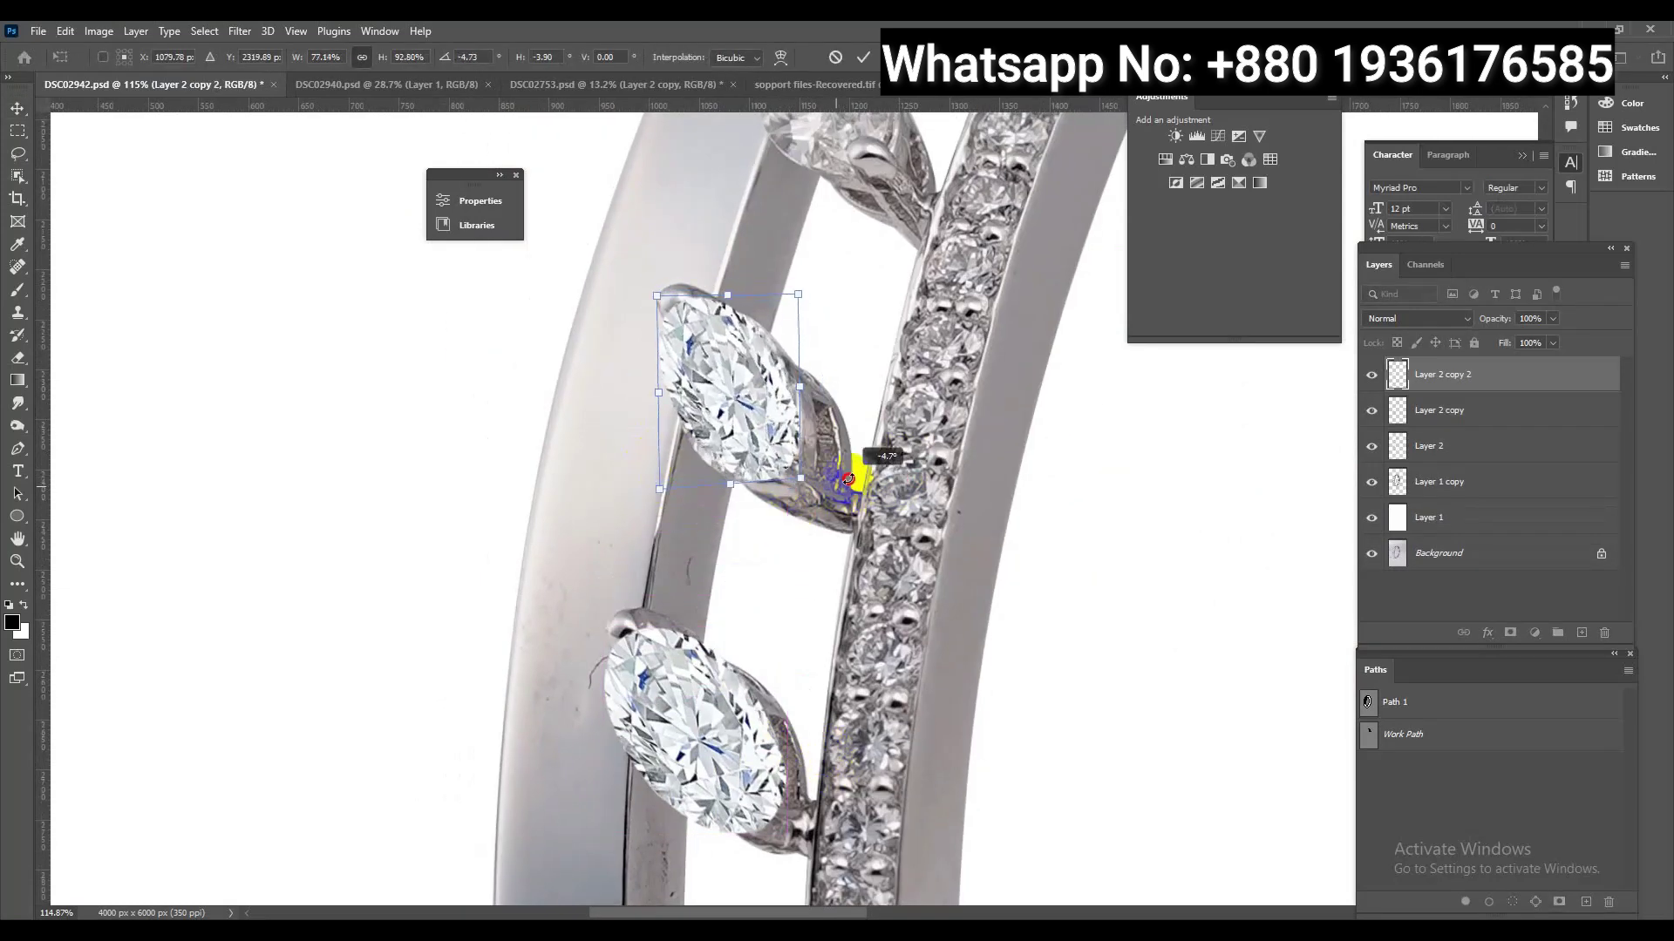
pyautogui.press('Return')
pyautogui.moveTo(812, 534); pyautogui.dragTo(878, 325)
pyautogui.hotkey('ctrl', 't')
pyautogui.press('Return')
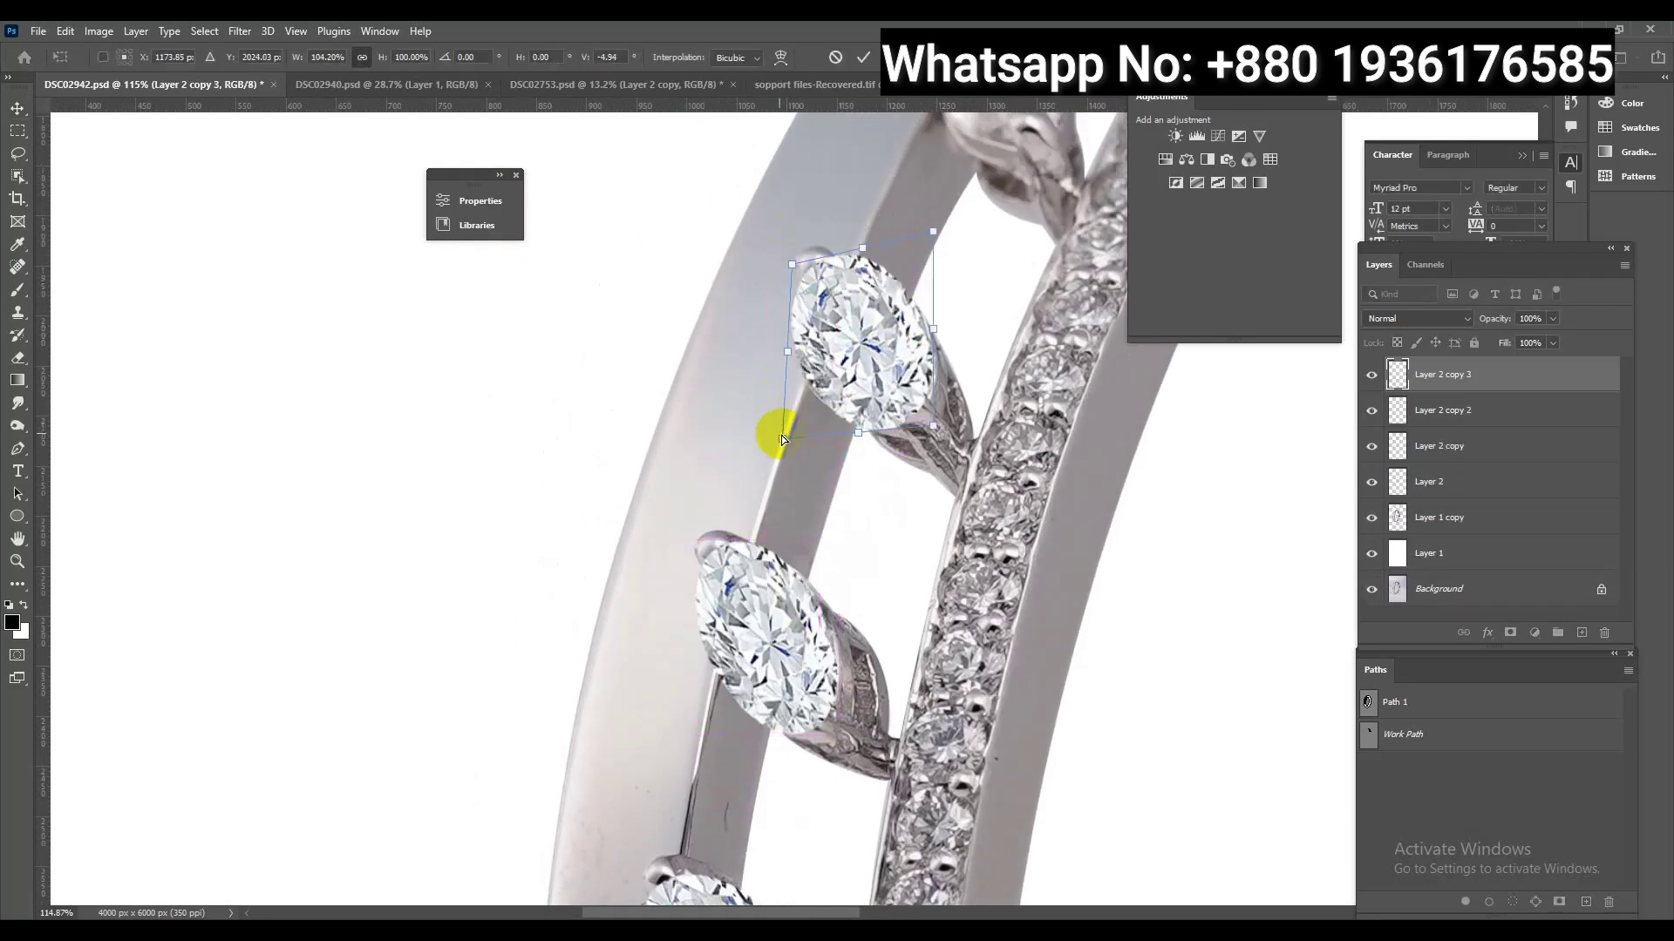
# Add more diamond copies higher up the band, skewing one about -8.5°
pyautogui.moveTo(758, 747); pyautogui.dragTo(875, 420)
pyautogui.hotkey('ctrl', 't')
pyautogui.moveTo(974, 382); pyautogui.dragTo(998, 381)
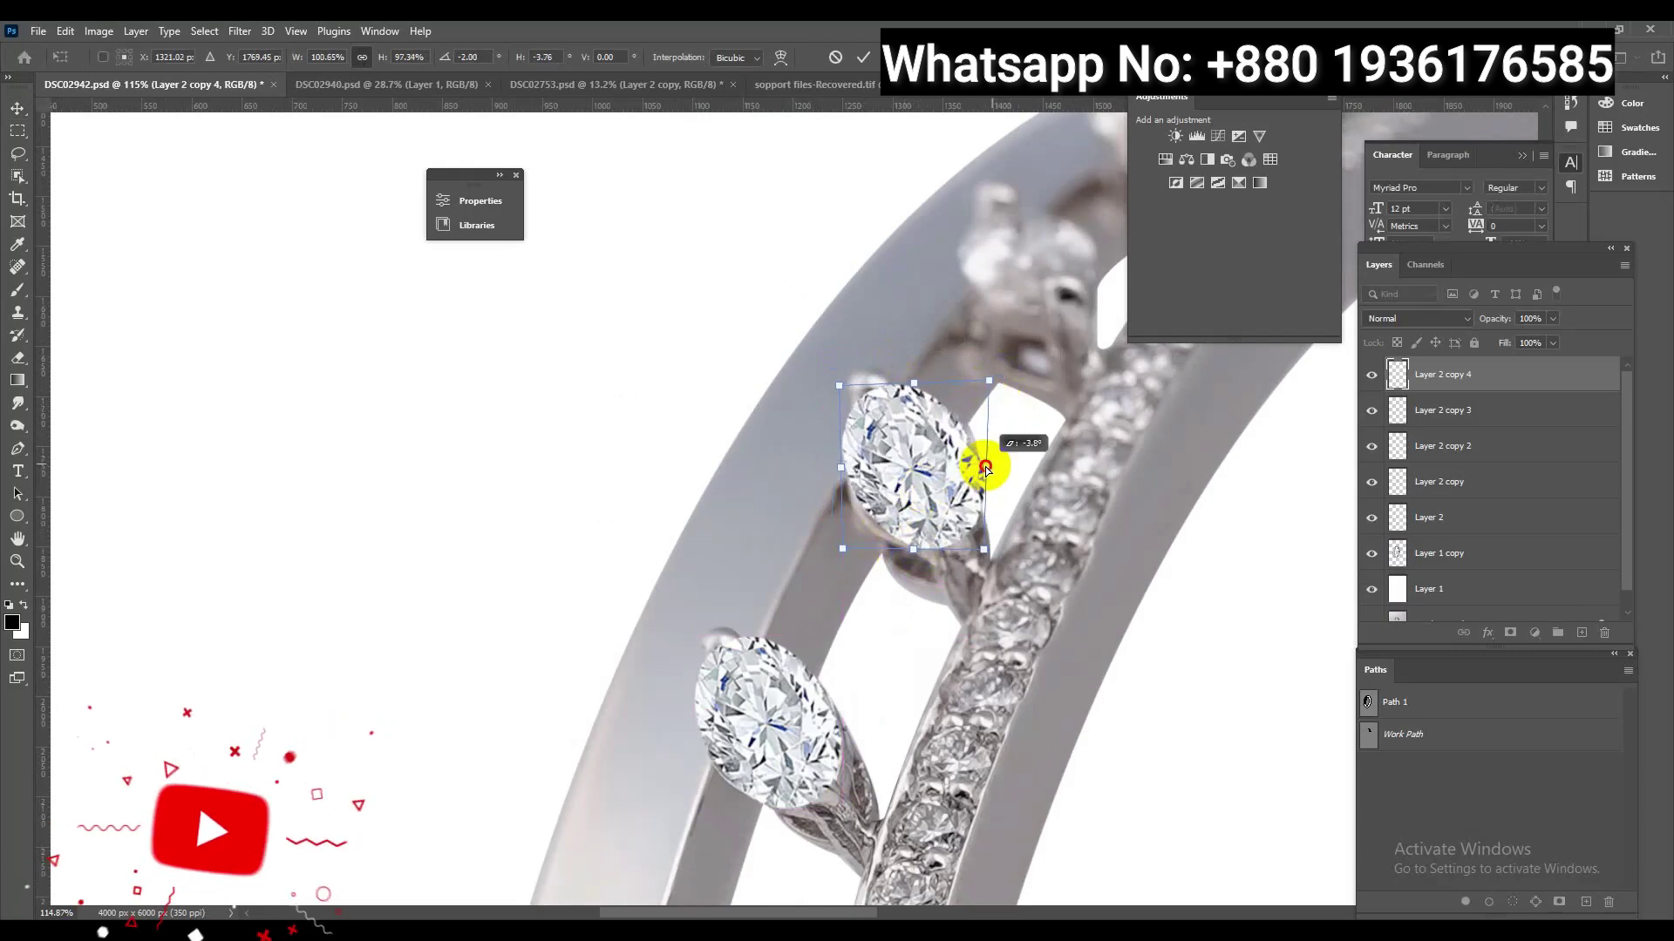
pyautogui.press('Return')
pyautogui.moveTo(953, 474); pyautogui.dragTo(1100, 370)
pyautogui.moveTo(1054, 291)
pyautogui.mouseDown()
pyautogui.moveTo(1072, 273)
pyautogui.moveTo(860, 471)
pyautogui.mouseUp()
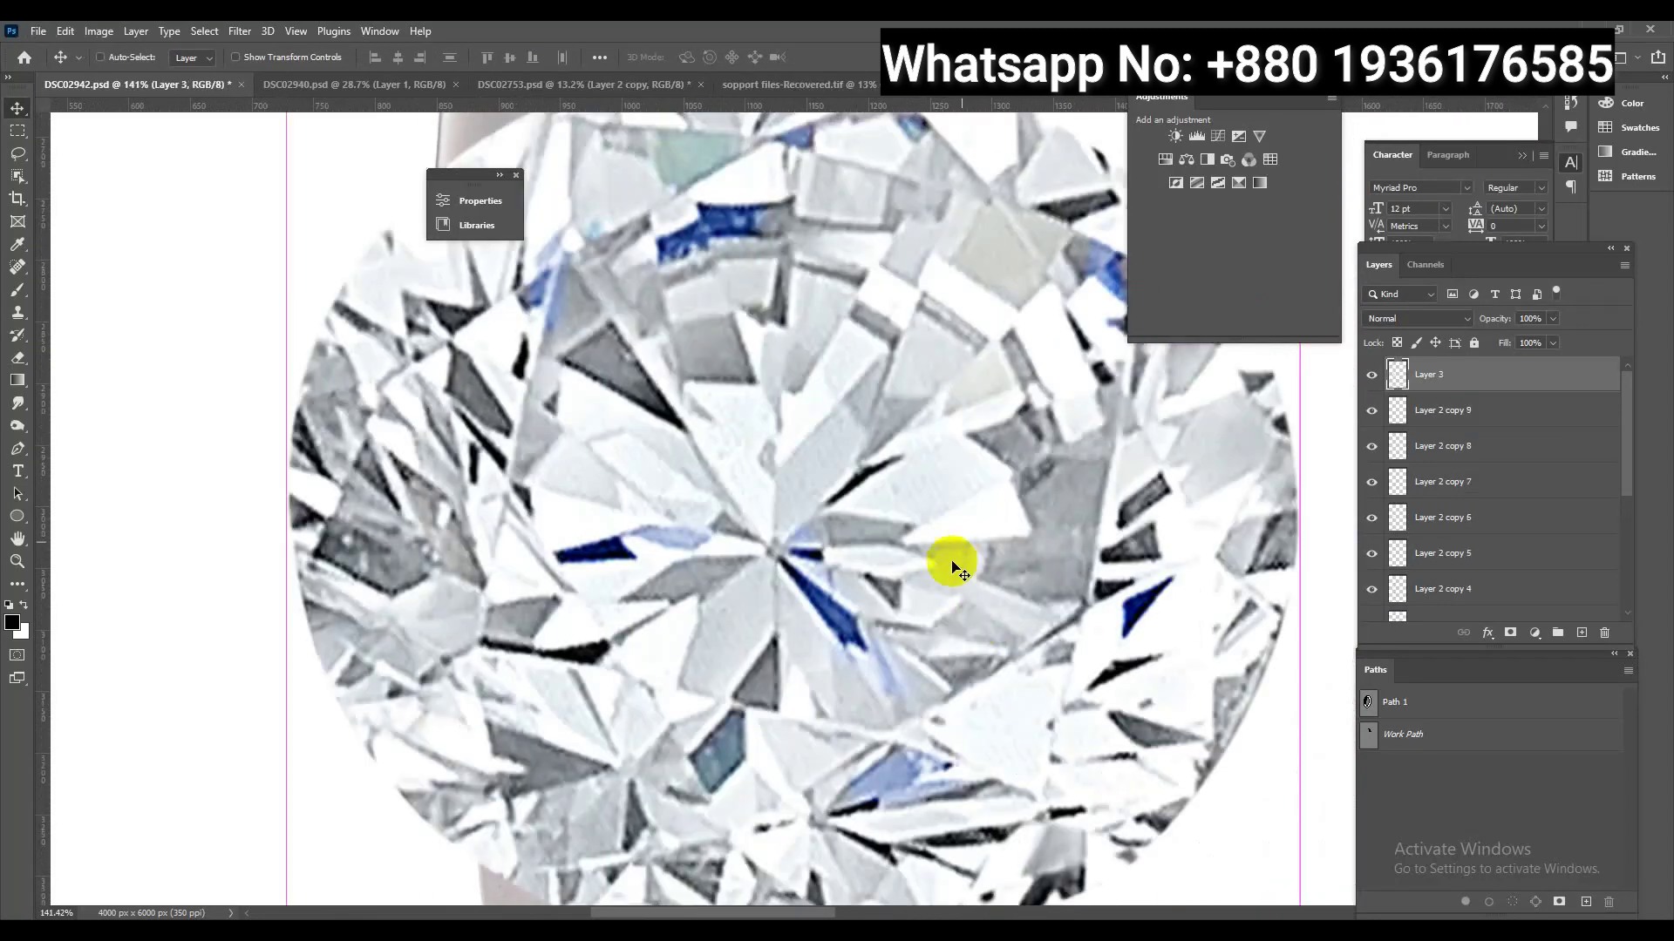
# Shrink the large diamond to a small stone and copy it twice along the stone row
pyautogui.scroll(-3, 952, 565)
pyautogui.hotkey('ctrl', 't')
pyautogui.moveTo(1120, 765)
pyautogui.mouseDown()
pyautogui.moveTo(872, 567)
pyautogui.moveTo(866, 534)
pyautogui.moveTo(889, 586)
pyautogui.moveTo(870, 270)
pyautogui.mouseUp()
pyautogui.scroll(3, 889, 586)
pyautogui.press('Return')
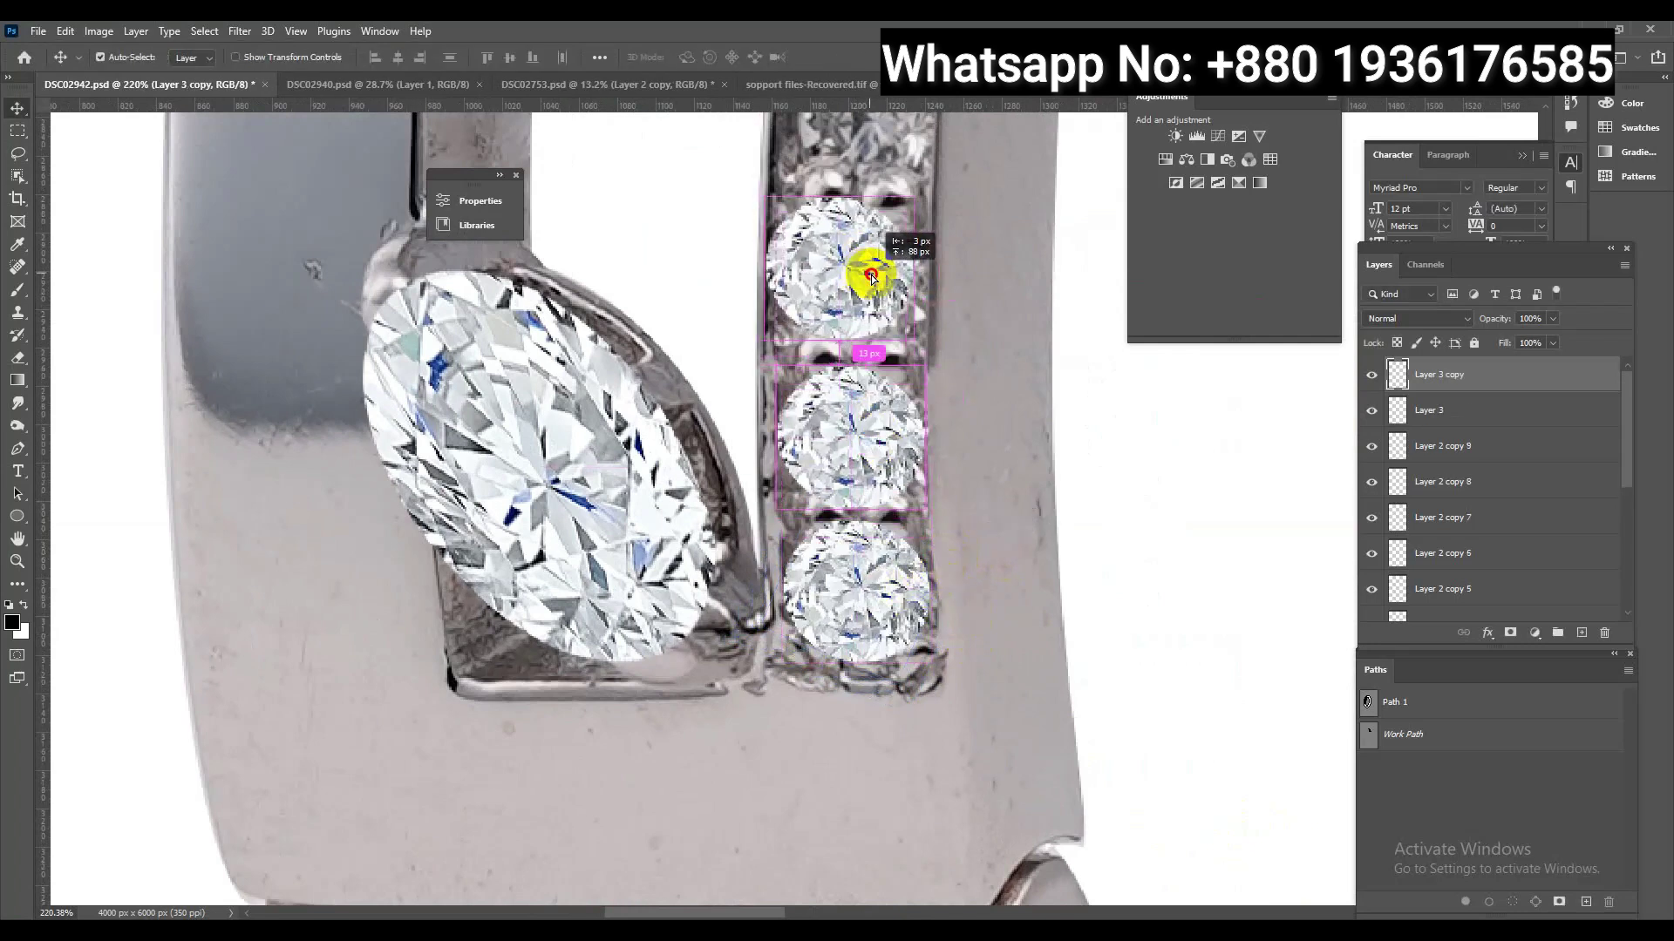
pyautogui.scroll(3, 867, 485)
pyautogui.moveTo(866, 485)
pyautogui.mouseDown()
pyautogui.moveTo(859, 645)
pyautogui.moveTo(829, 523)
pyautogui.moveTo(850, 358)
pyautogui.mouseUp()
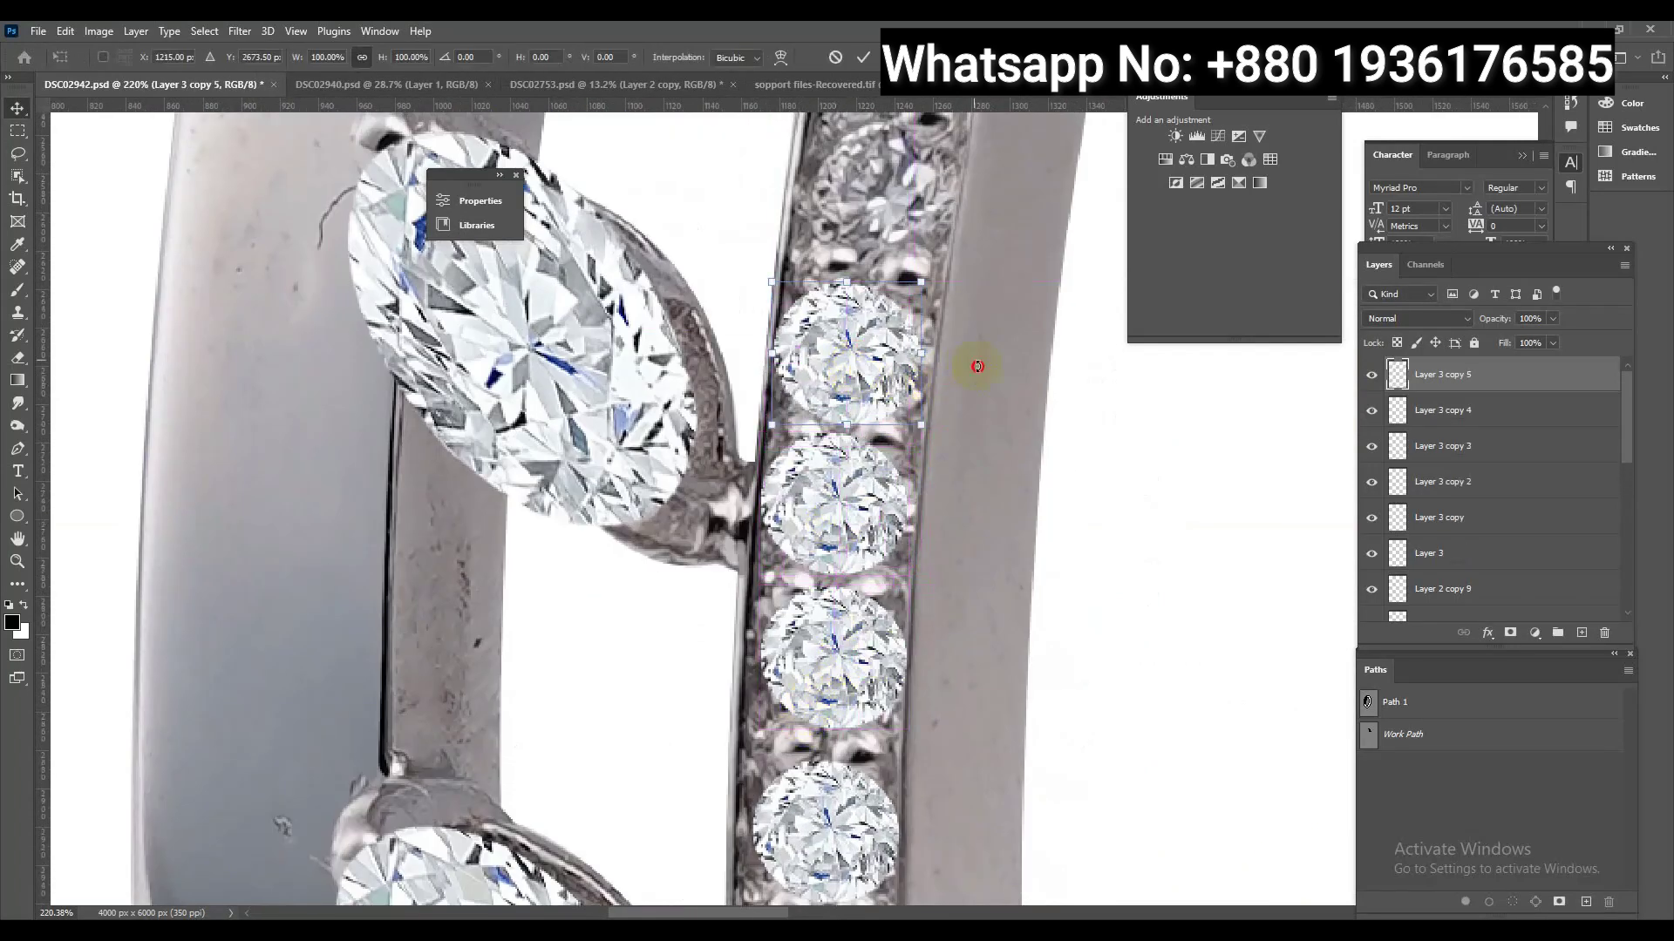
pyautogui.moveTo(907, 462); pyautogui.dragTo(885, 430)
pyautogui.scroll(-3, 889, 534)
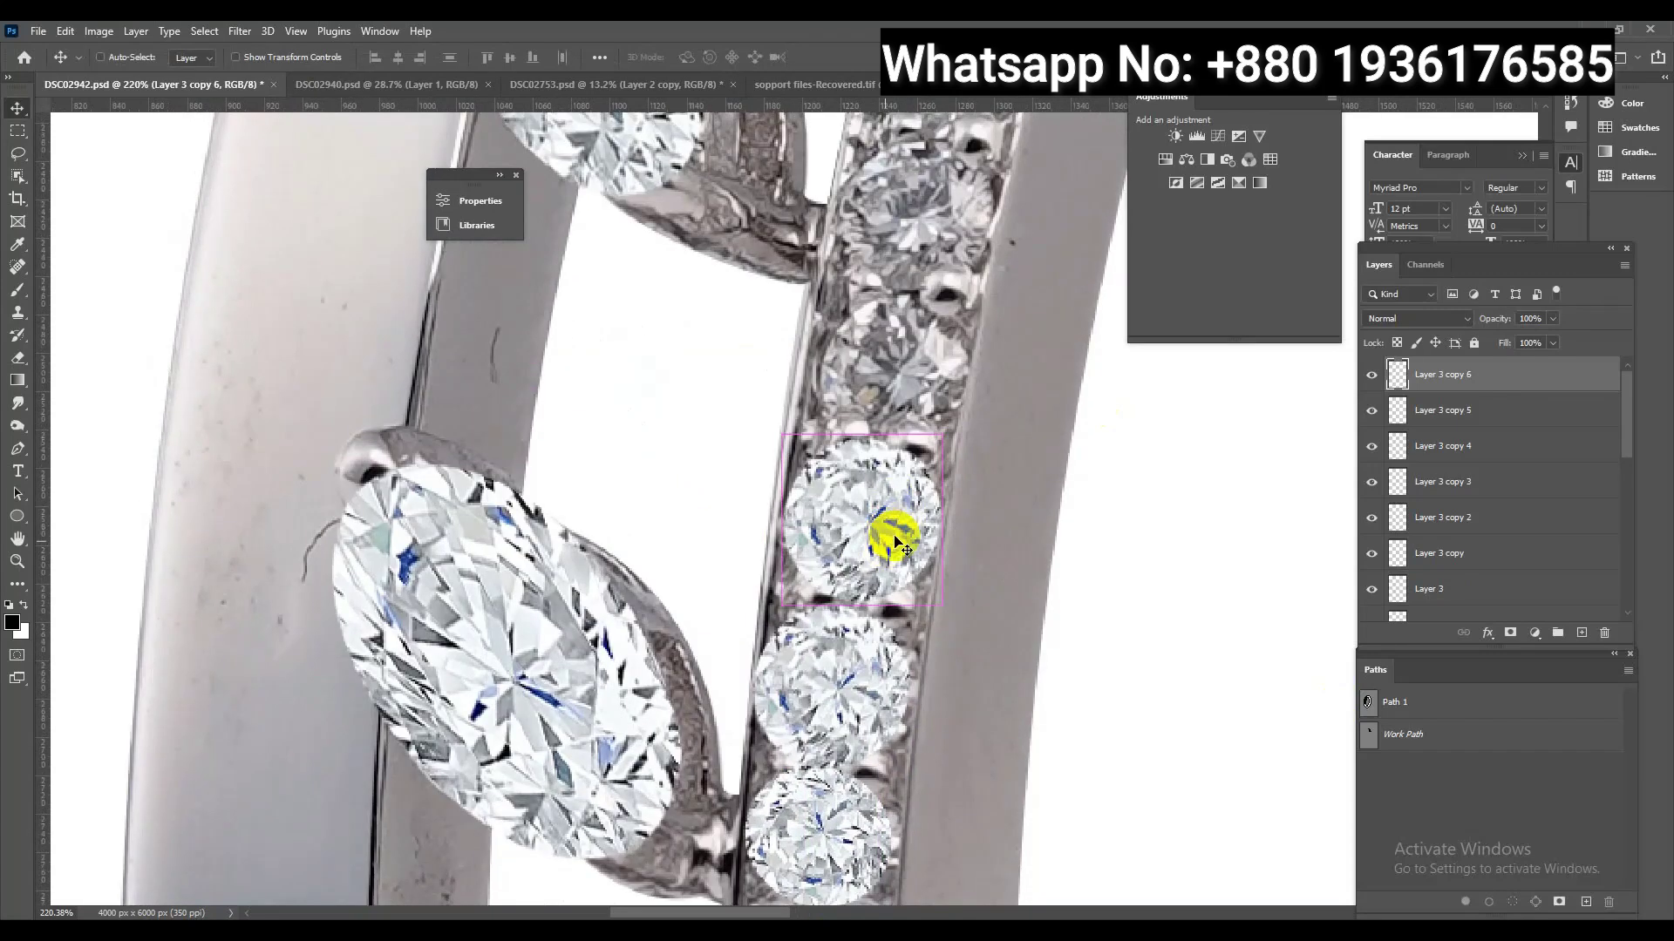
# Paste a fresh diamond, shrink it, rotate it to -30° and position it on the stone row
pyautogui.hotkey('ctrl', 'v')
pyautogui.hotkey('ctrl', 't')
pyautogui.scroll(-3, 1164, 539)
pyautogui.moveTo(1054, 492)
pyautogui.mouseDown()
pyautogui.moveTo(979, 506)
pyautogui.moveTo(898, 486)
pyautogui.mouseUp()
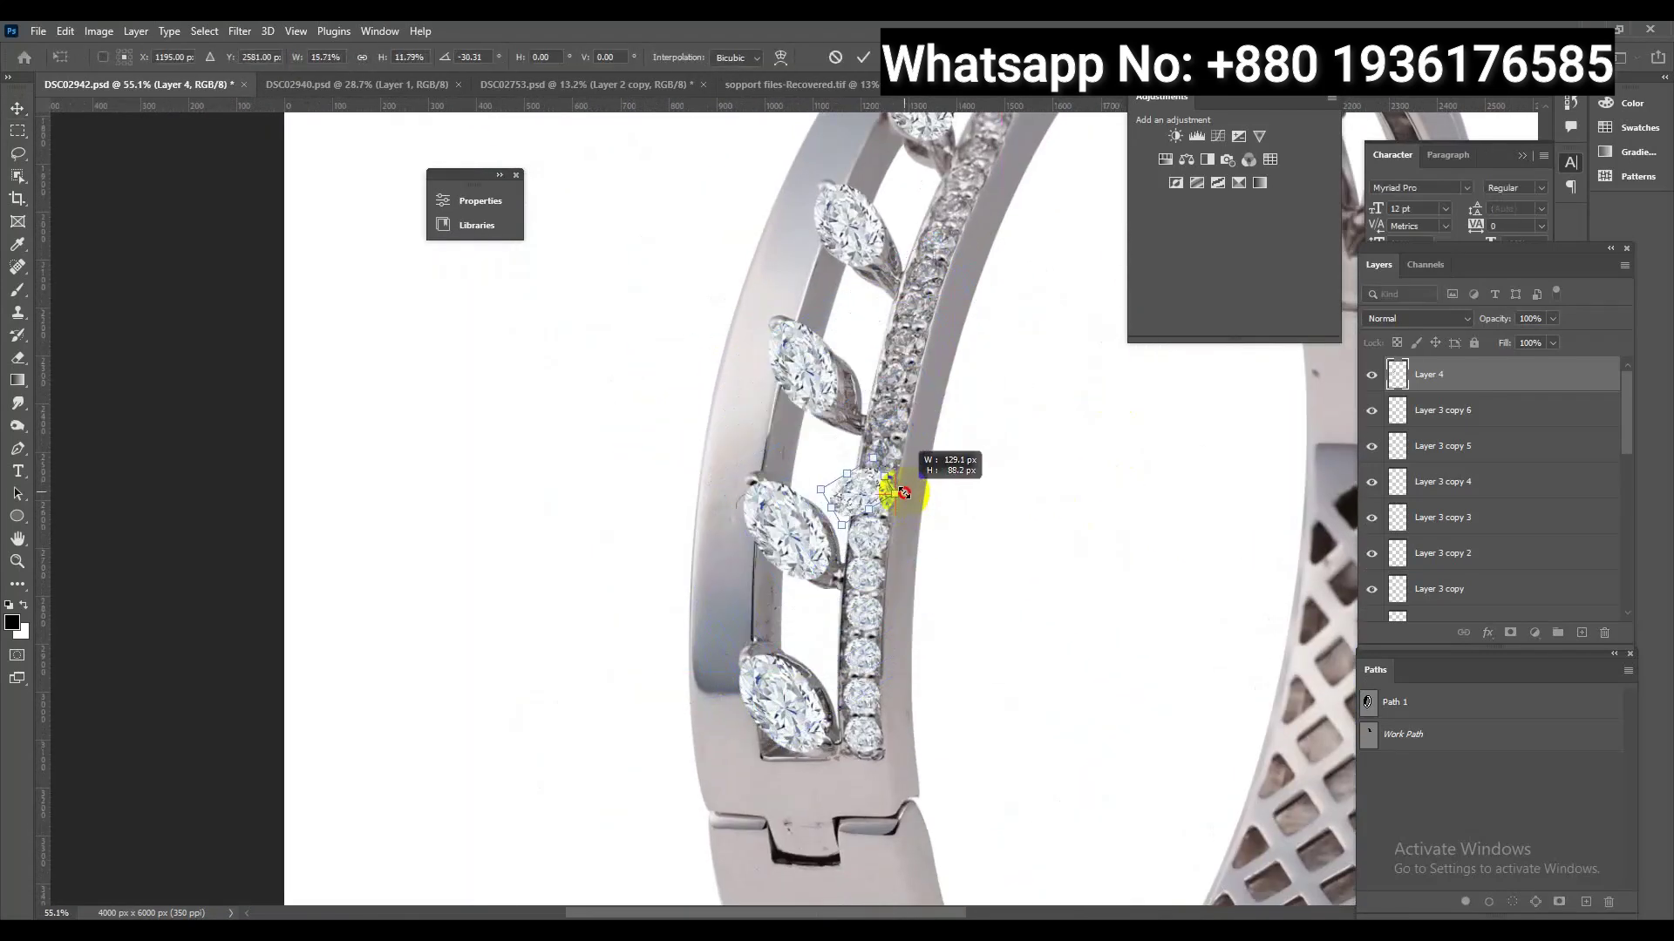
pyautogui.scroll(5, 898, 486)
pyautogui.moveTo(1017, 560)
pyautogui.mouseDown()
pyautogui.moveTo(1036, 460)
pyautogui.moveTo(964, 386)
pyautogui.moveTo(940, 420)
pyautogui.moveTo(942, 299)
pyautogui.mouseUp()
pyautogui.press('Return')
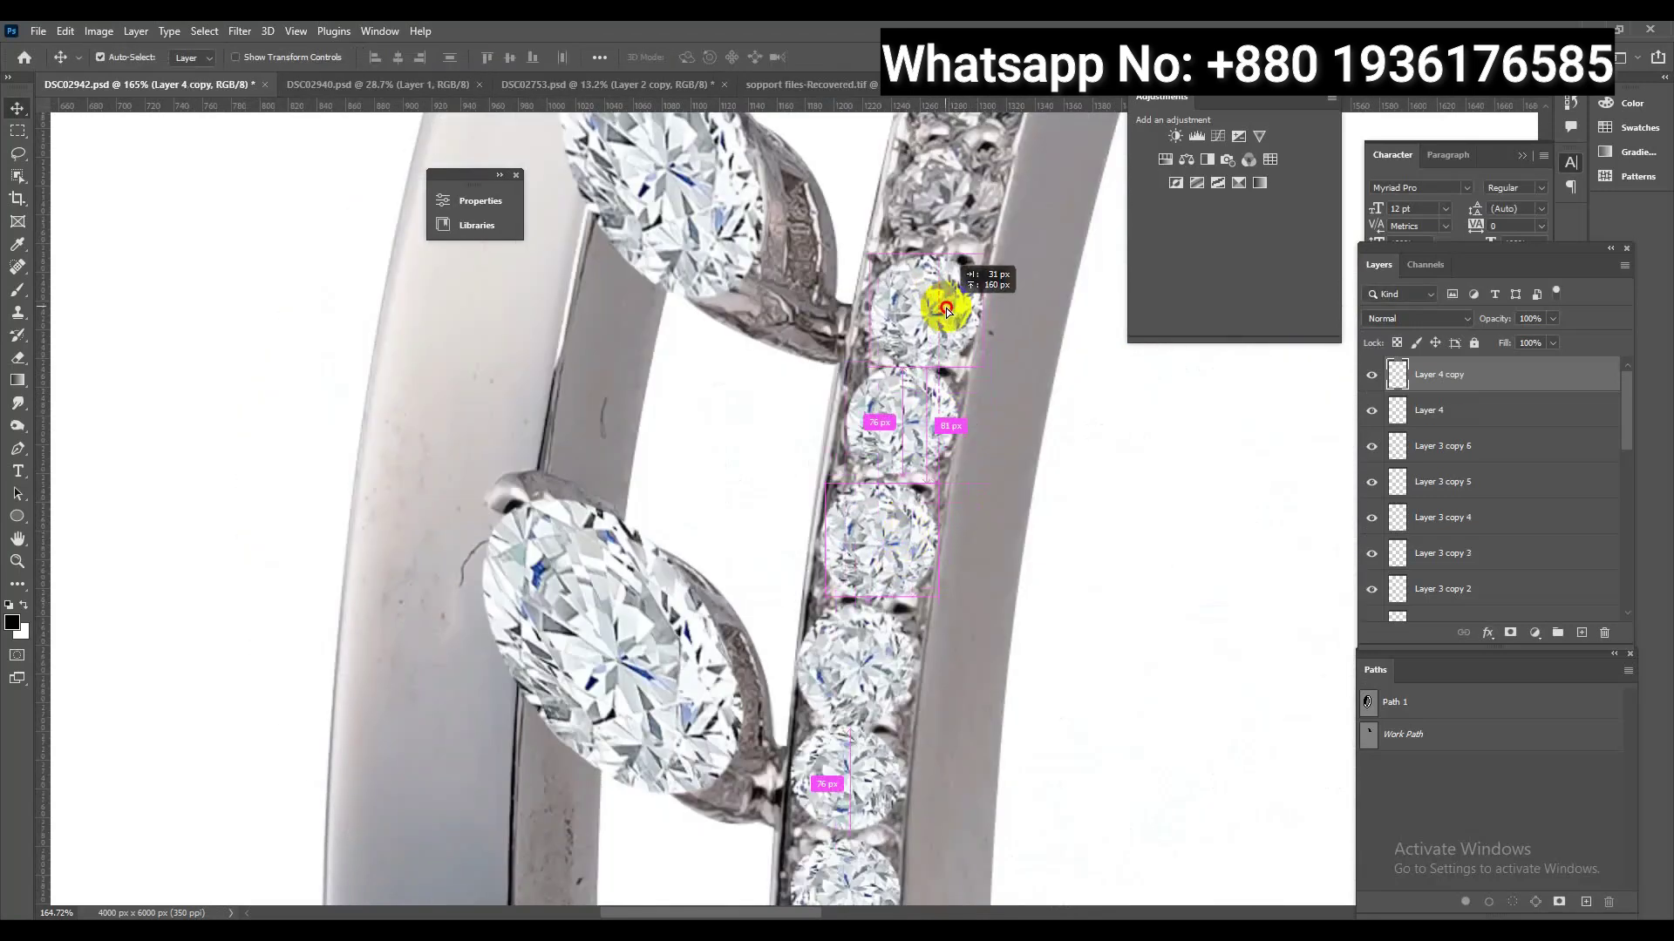
pyautogui.scroll(-3, 837, 657)
# Place small diamond copies along the pavé row to the band's end, adjusting Layer 4 copy 10
pyautogui.moveTo(837, 658)
pyautogui.mouseDown()
pyautogui.moveTo(897, 374)
pyautogui.moveTo(850, 510)
pyautogui.moveTo(956, 232)
pyautogui.moveTo(941, 186)
pyautogui.moveTo(965, 206)
pyautogui.moveTo(889, 331)
pyautogui.mouseUp()
pyautogui.scroll(-2, 897, 374)
pyautogui.moveTo(889, 331); pyautogui.dragTo(843, 423)
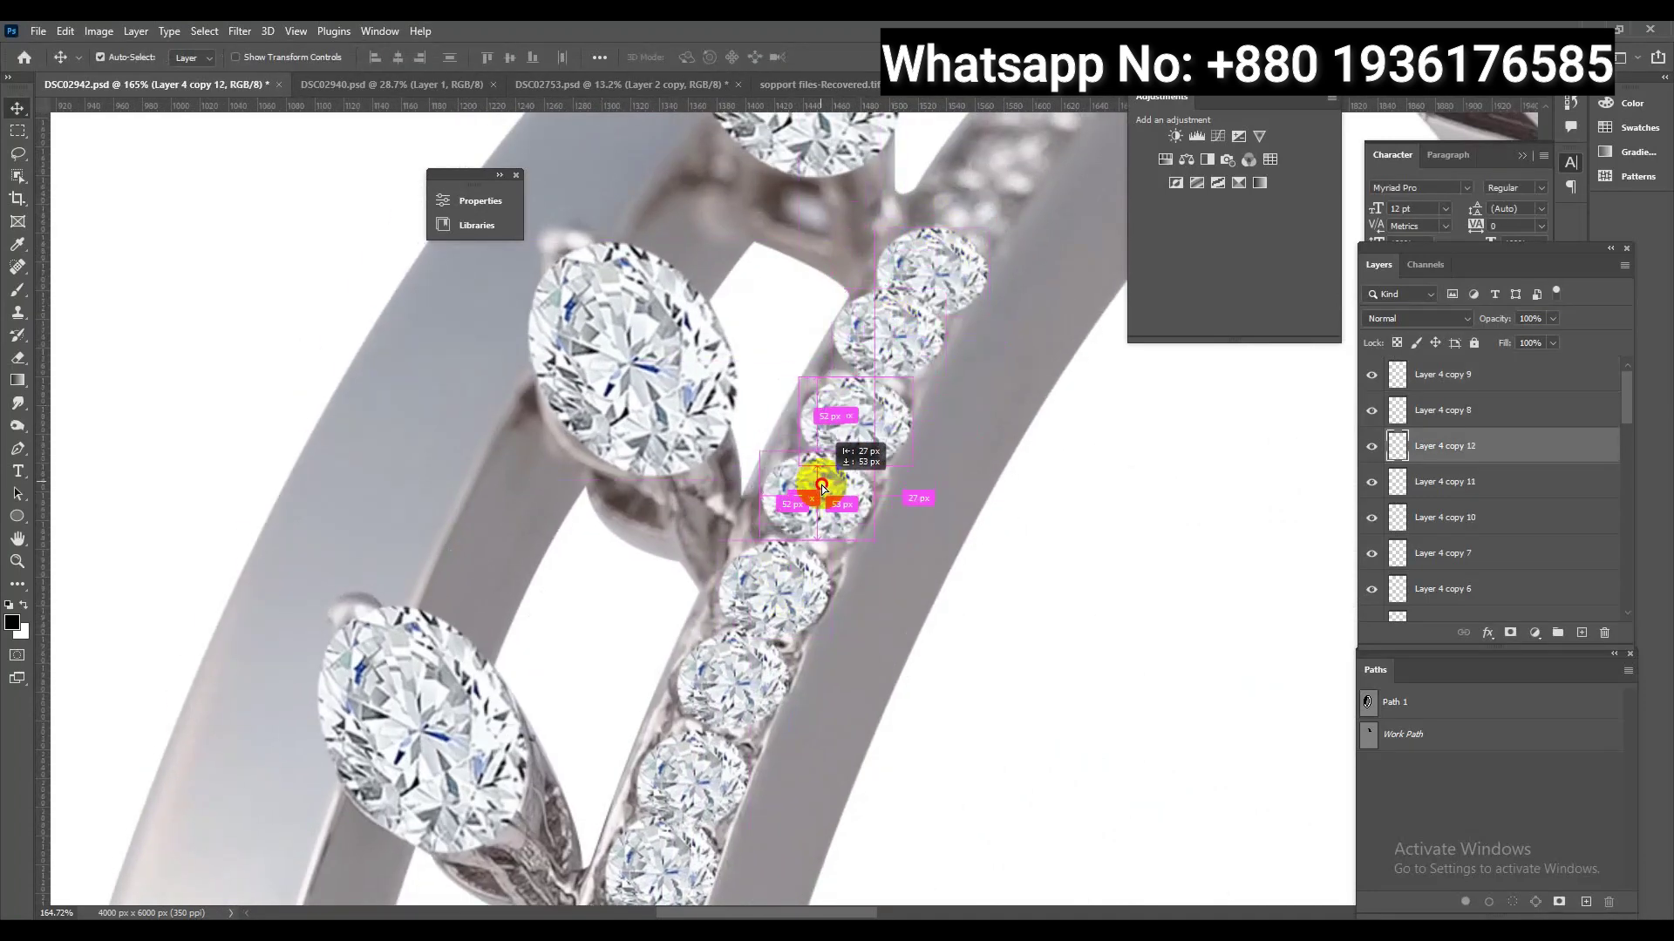
pyautogui.moveTo(860, 478); pyautogui.dragTo(808, 539)
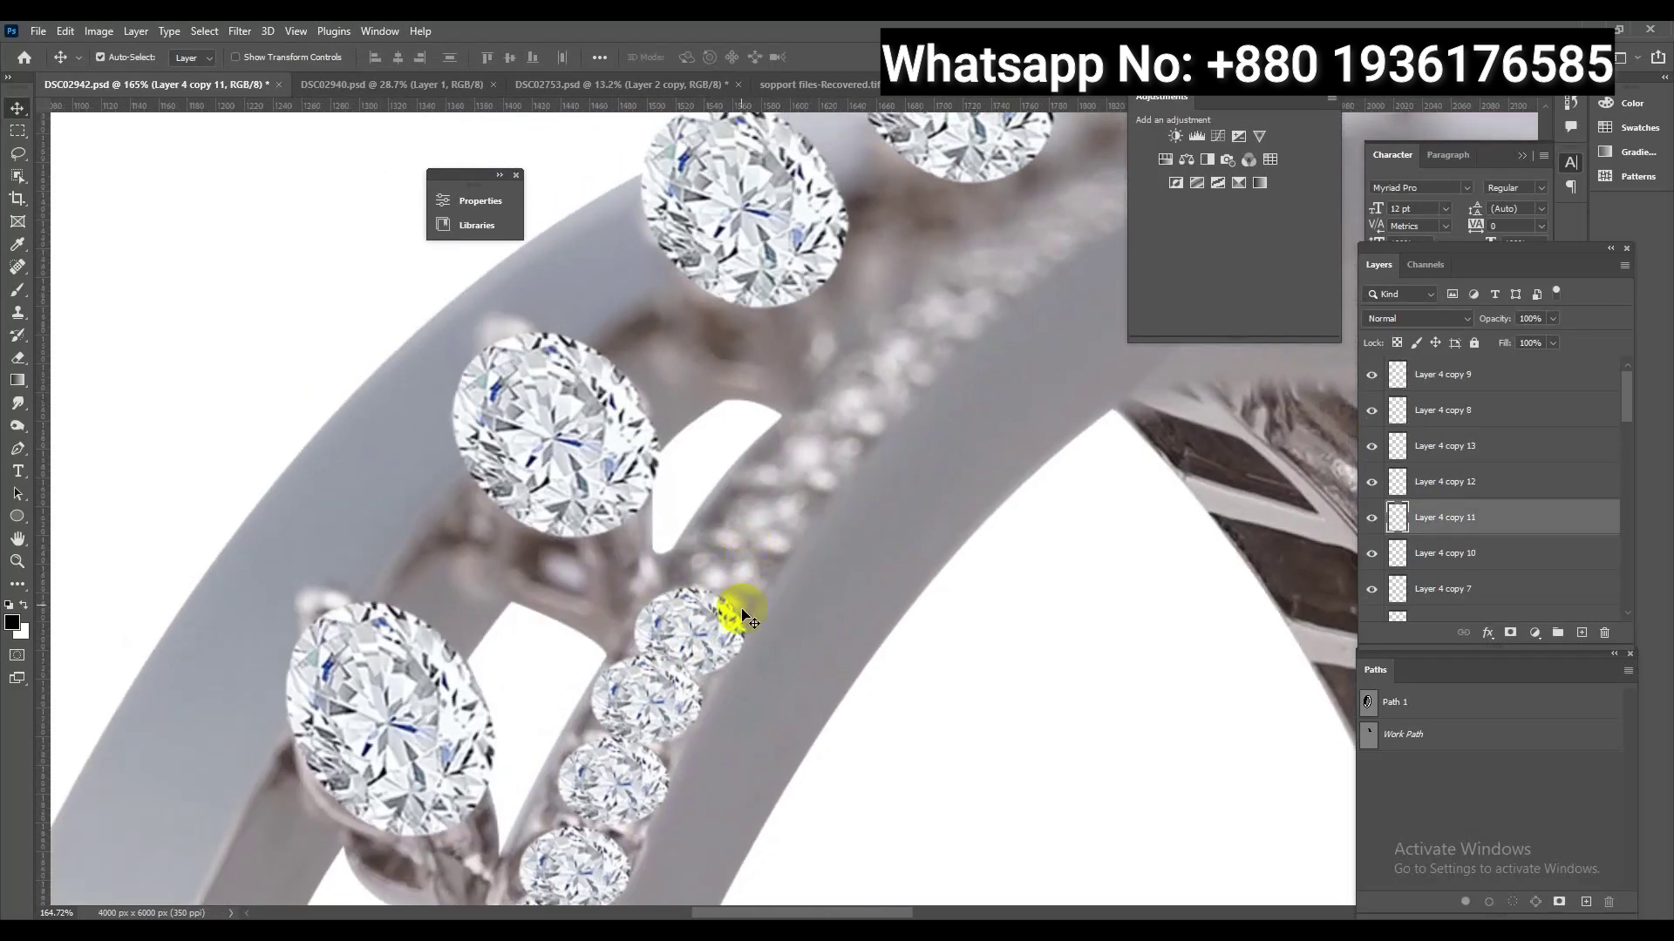
pyautogui.click(736, 610)
pyautogui.hotkey('ctrl', 't')
pyautogui.press('Return')
pyautogui.moveTo(740, 672)
pyautogui.mouseDown()
pyautogui.moveTo(773, 497)
pyautogui.moveTo(968, 301)
pyautogui.moveTo(891, 411)
pyautogui.mouseUp()
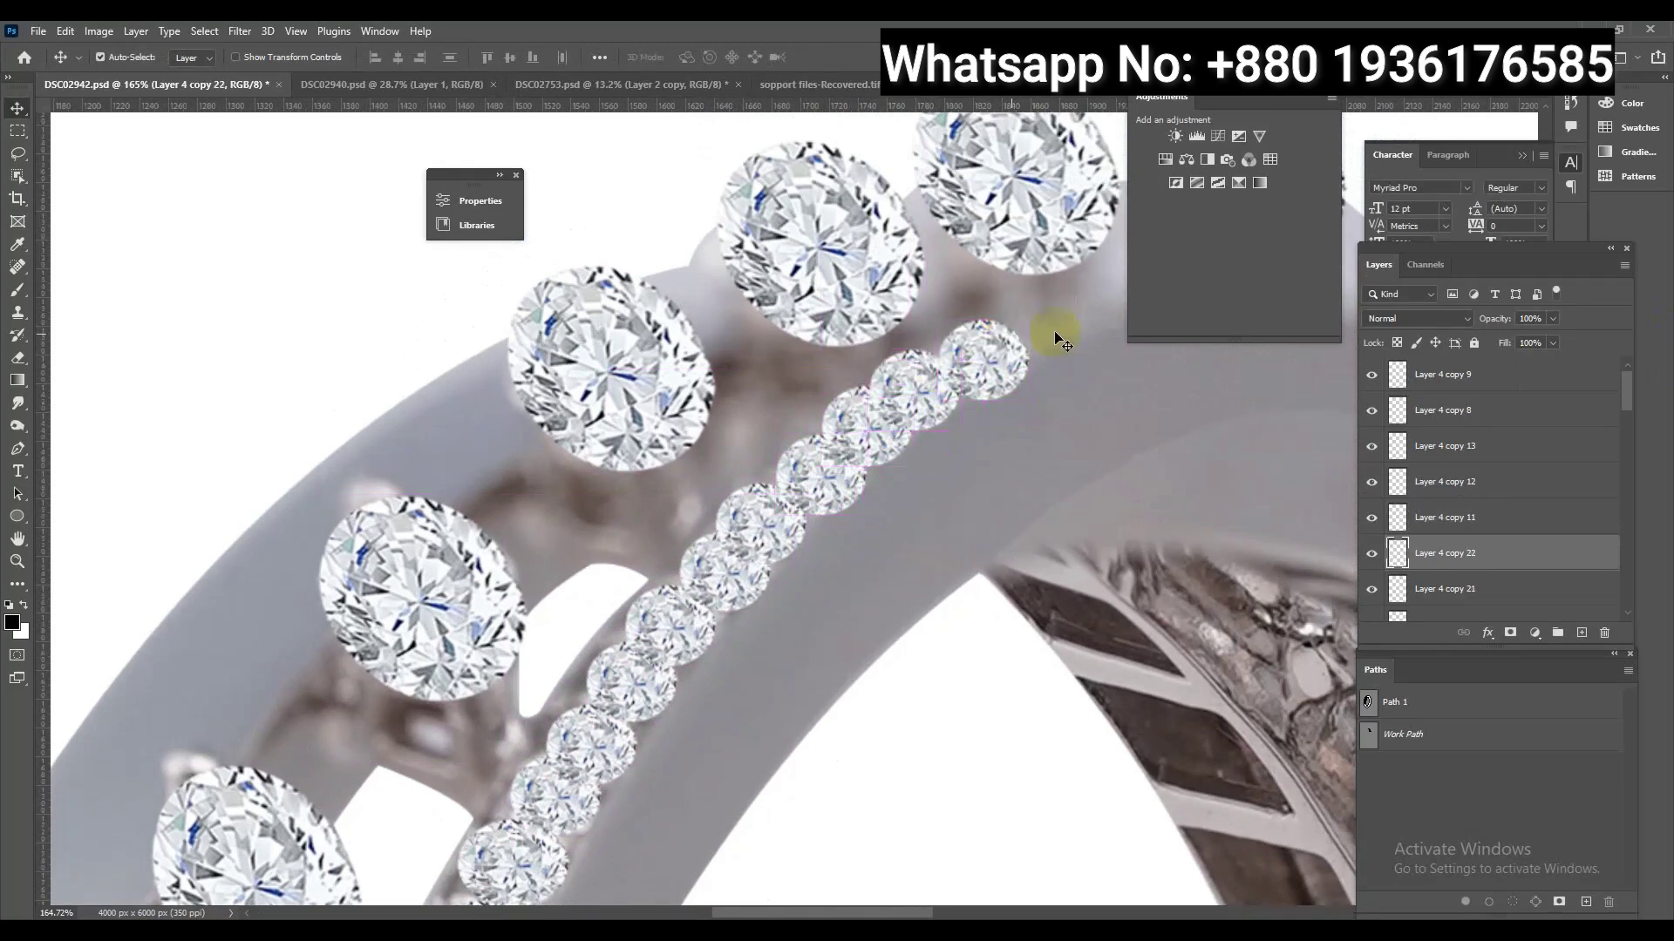
pyautogui.moveTo(1061, 342); pyautogui.dragTo(896, 429)
# View the whole bangle, then select a range of diamond layers and merge them
pyautogui.scroll(-10, 784, 280)
pyautogui.scroll(2, 1067, 528)
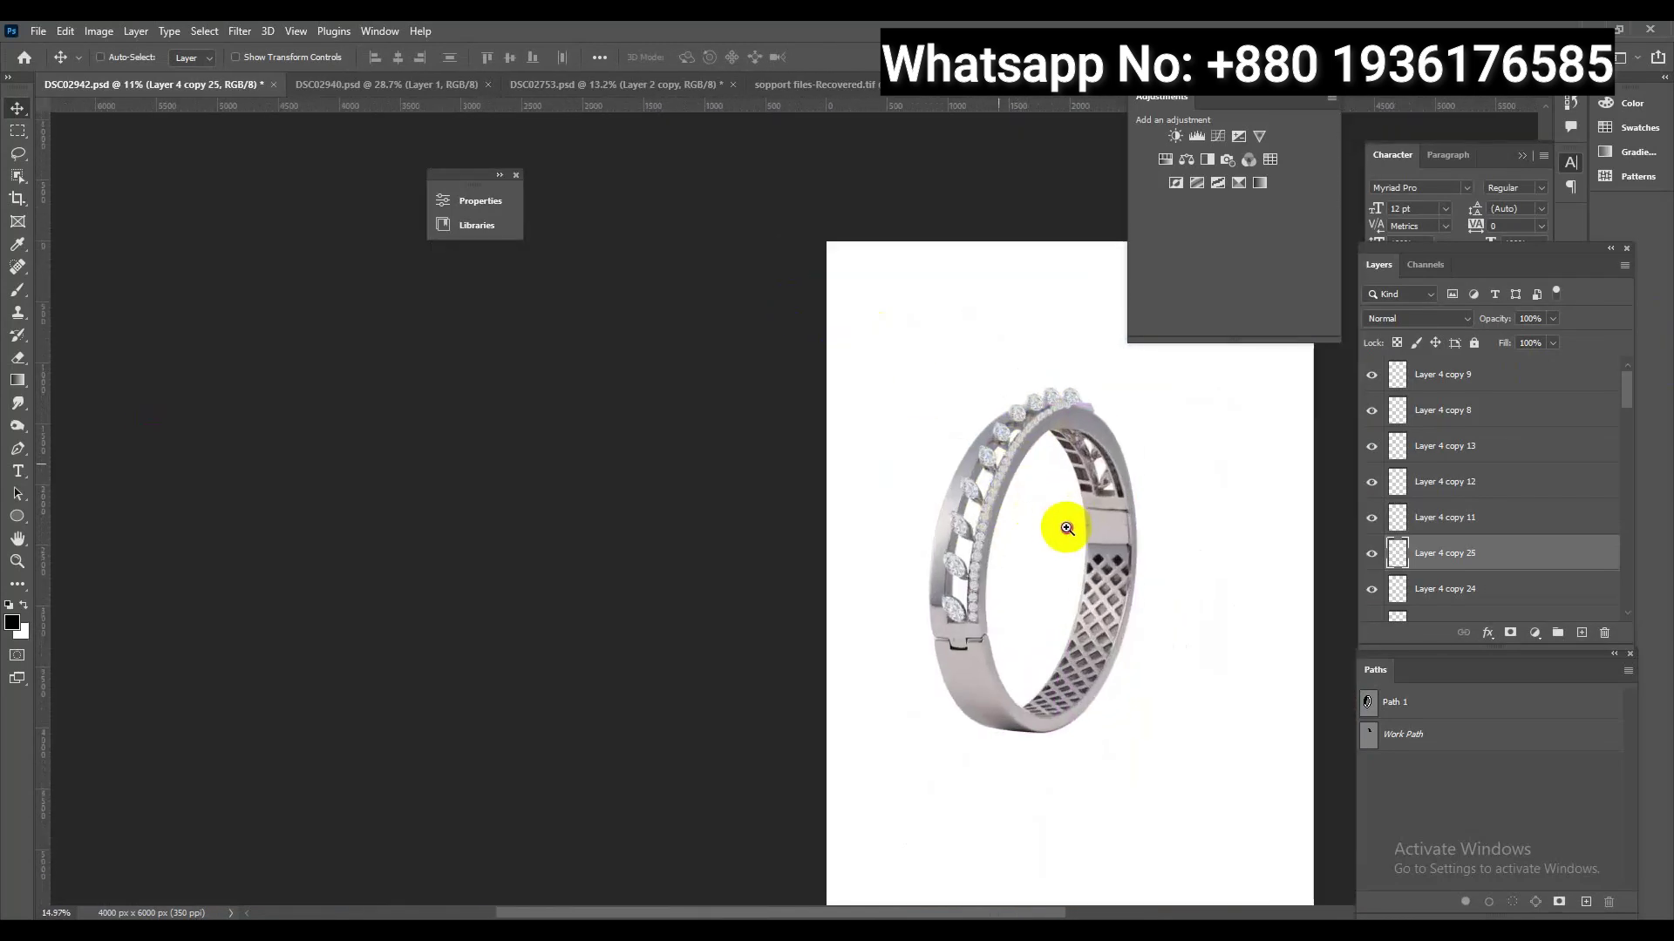
pyautogui.click(1067, 528)
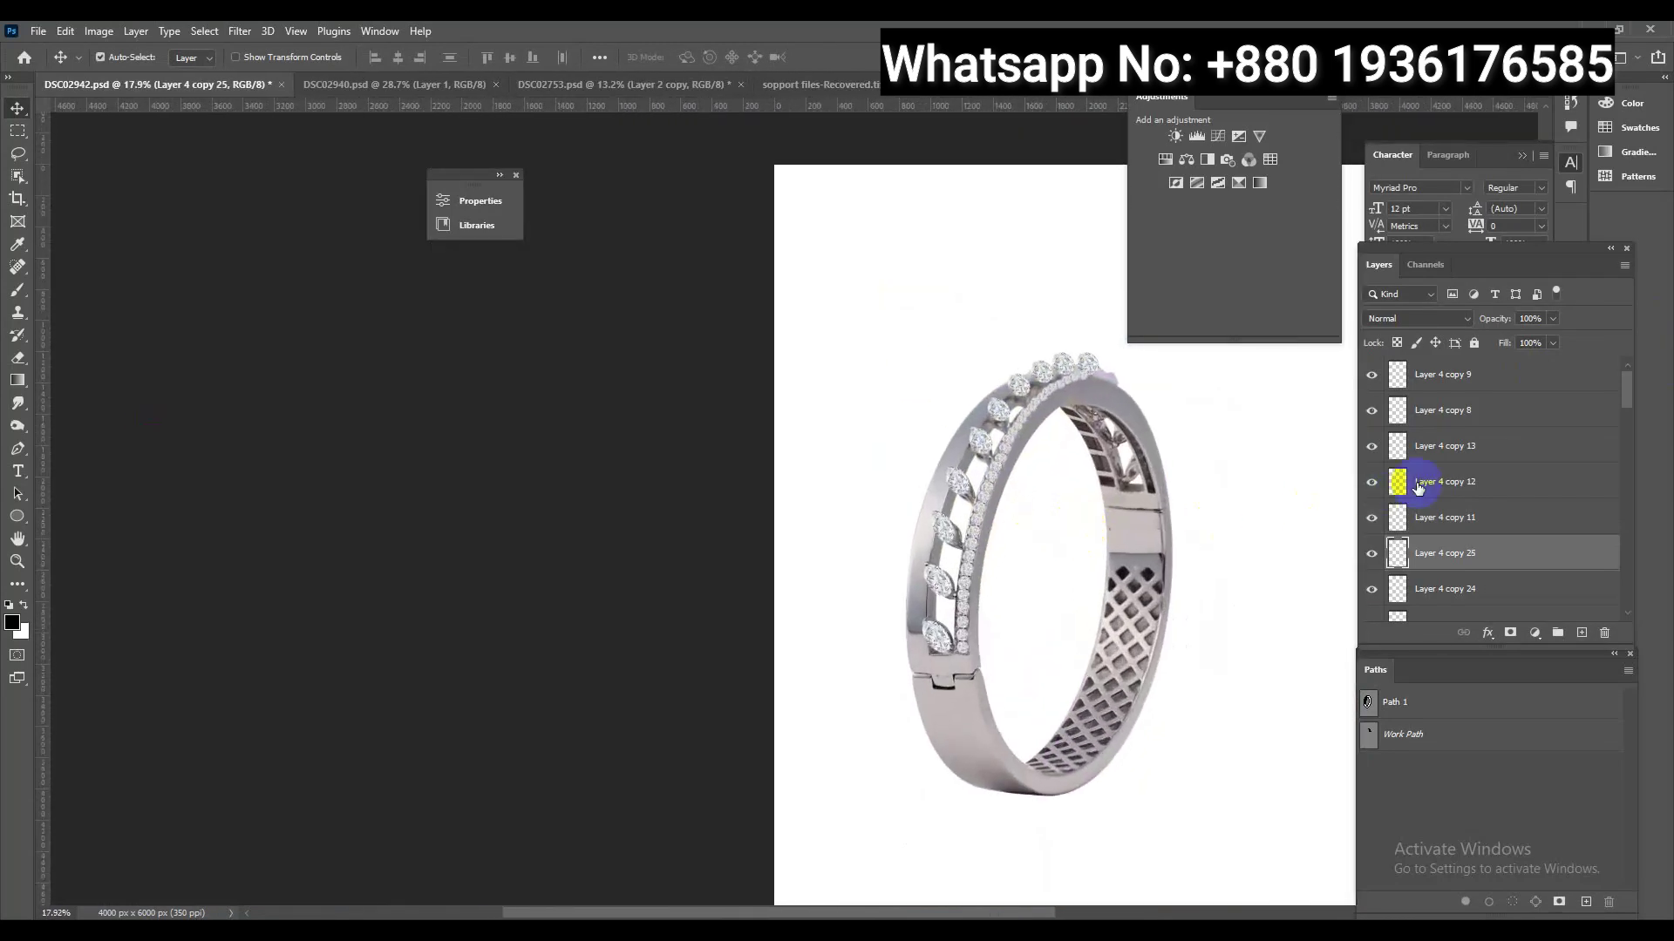
pyautogui.keyDown('shift'); pyautogui.click(1539, 377); pyautogui.keyUp('shift')
pyautogui.hotkey('ctrl', 'e')
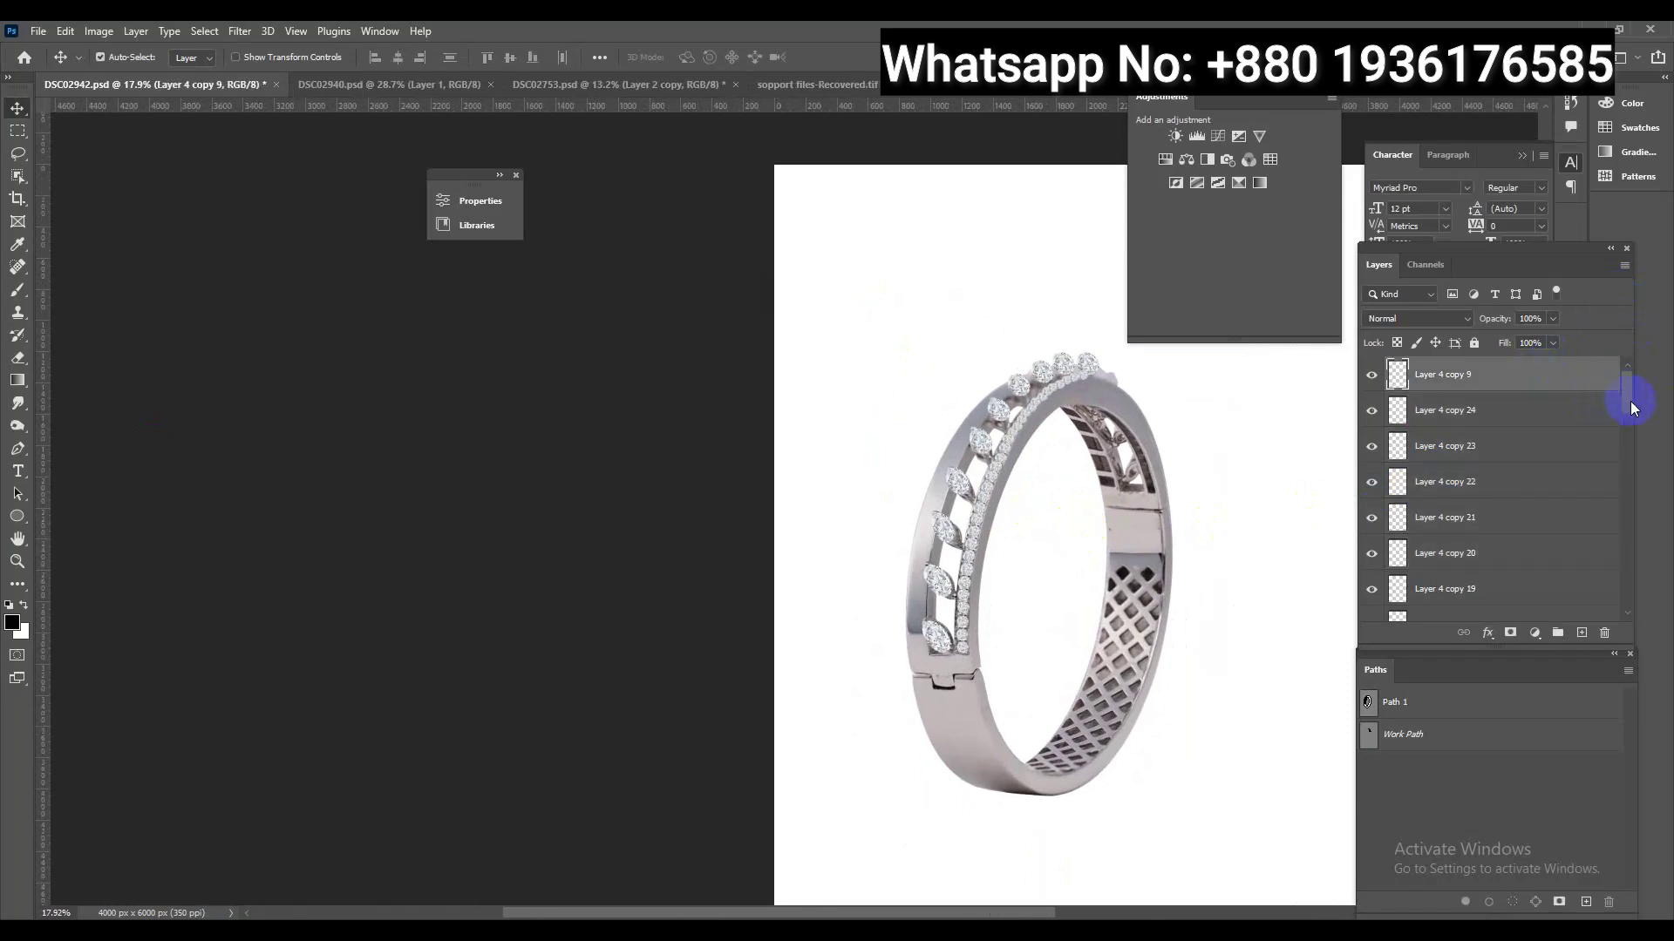
# Merge Layer 2 through the top layer into Layer 4 copy 9 and add a black hiding mask
pyautogui.moveTo(1632, 408); pyautogui.dragTo(1614, 608)
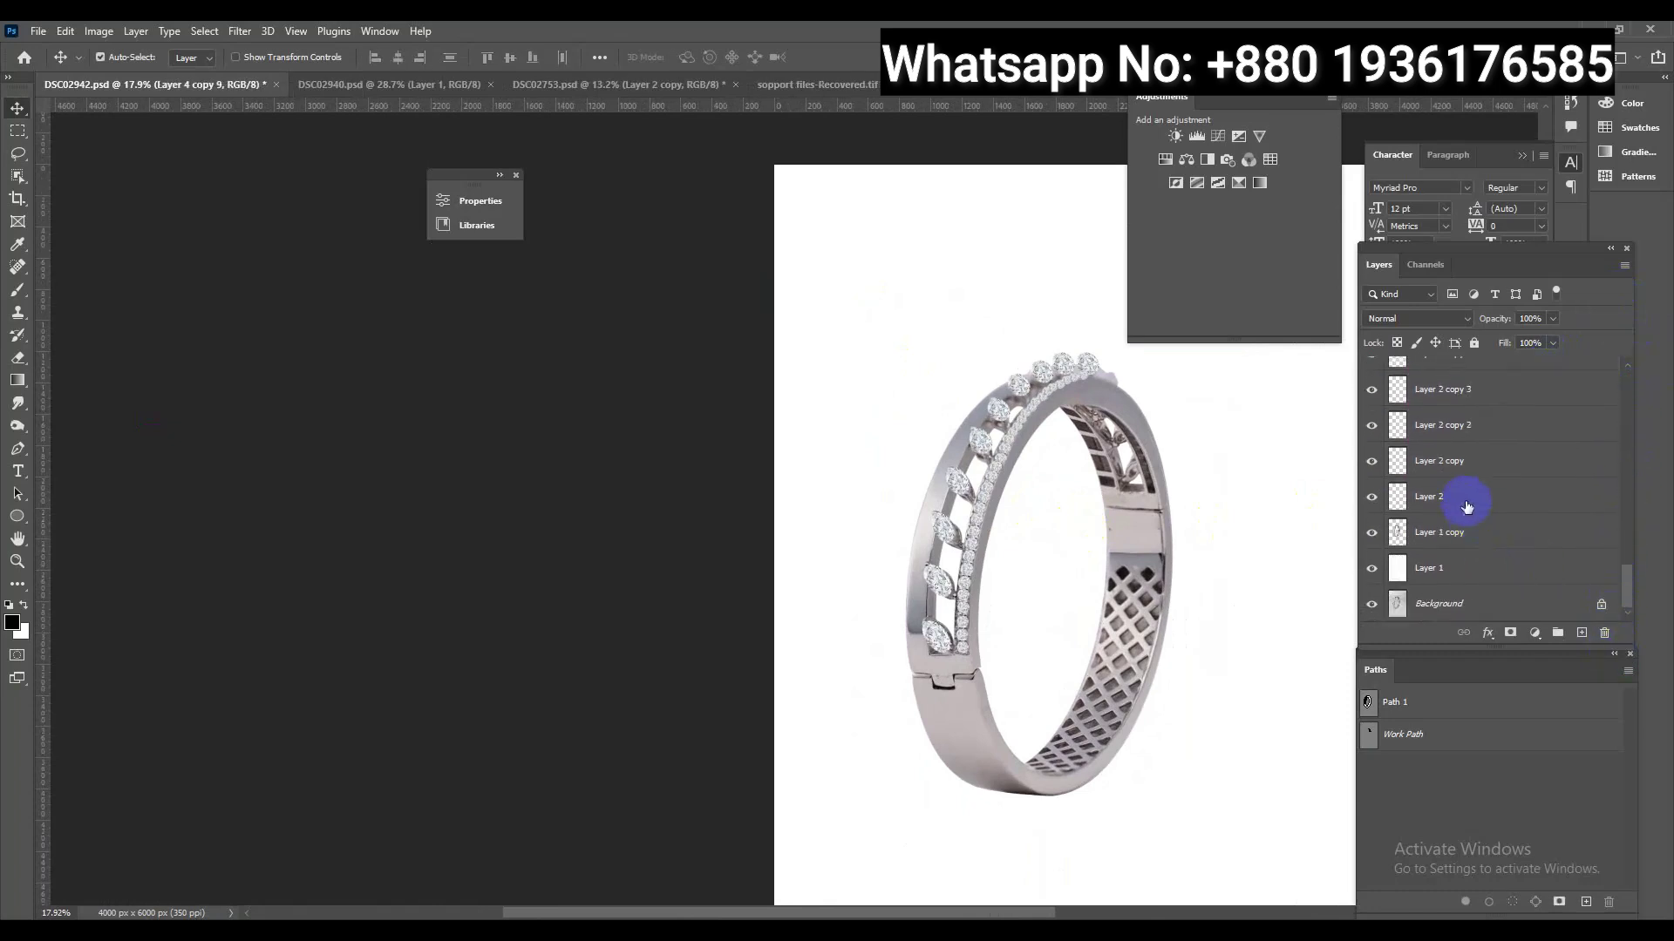
pyautogui.keyDown('shift'); pyautogui.click(1467, 506); pyautogui.keyUp('shift')
pyautogui.hotkey('ctrl', 'e')
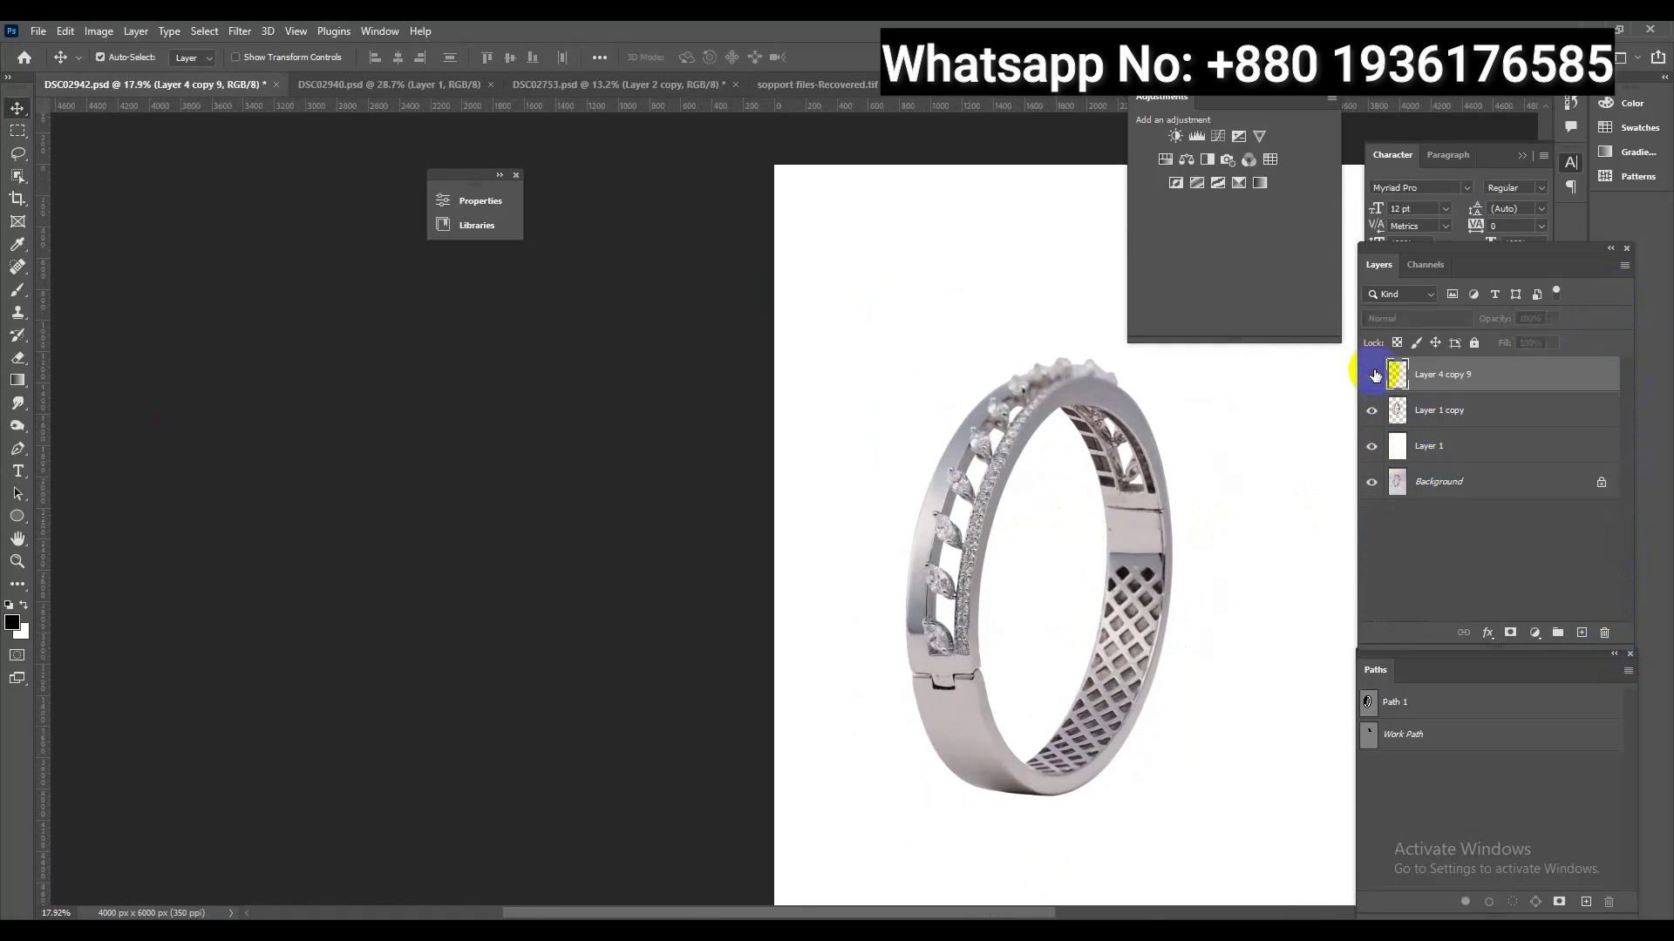
pyautogui.keyDown('alt'); pyautogui.click(1511, 636); pyautogui.keyUp('alt')
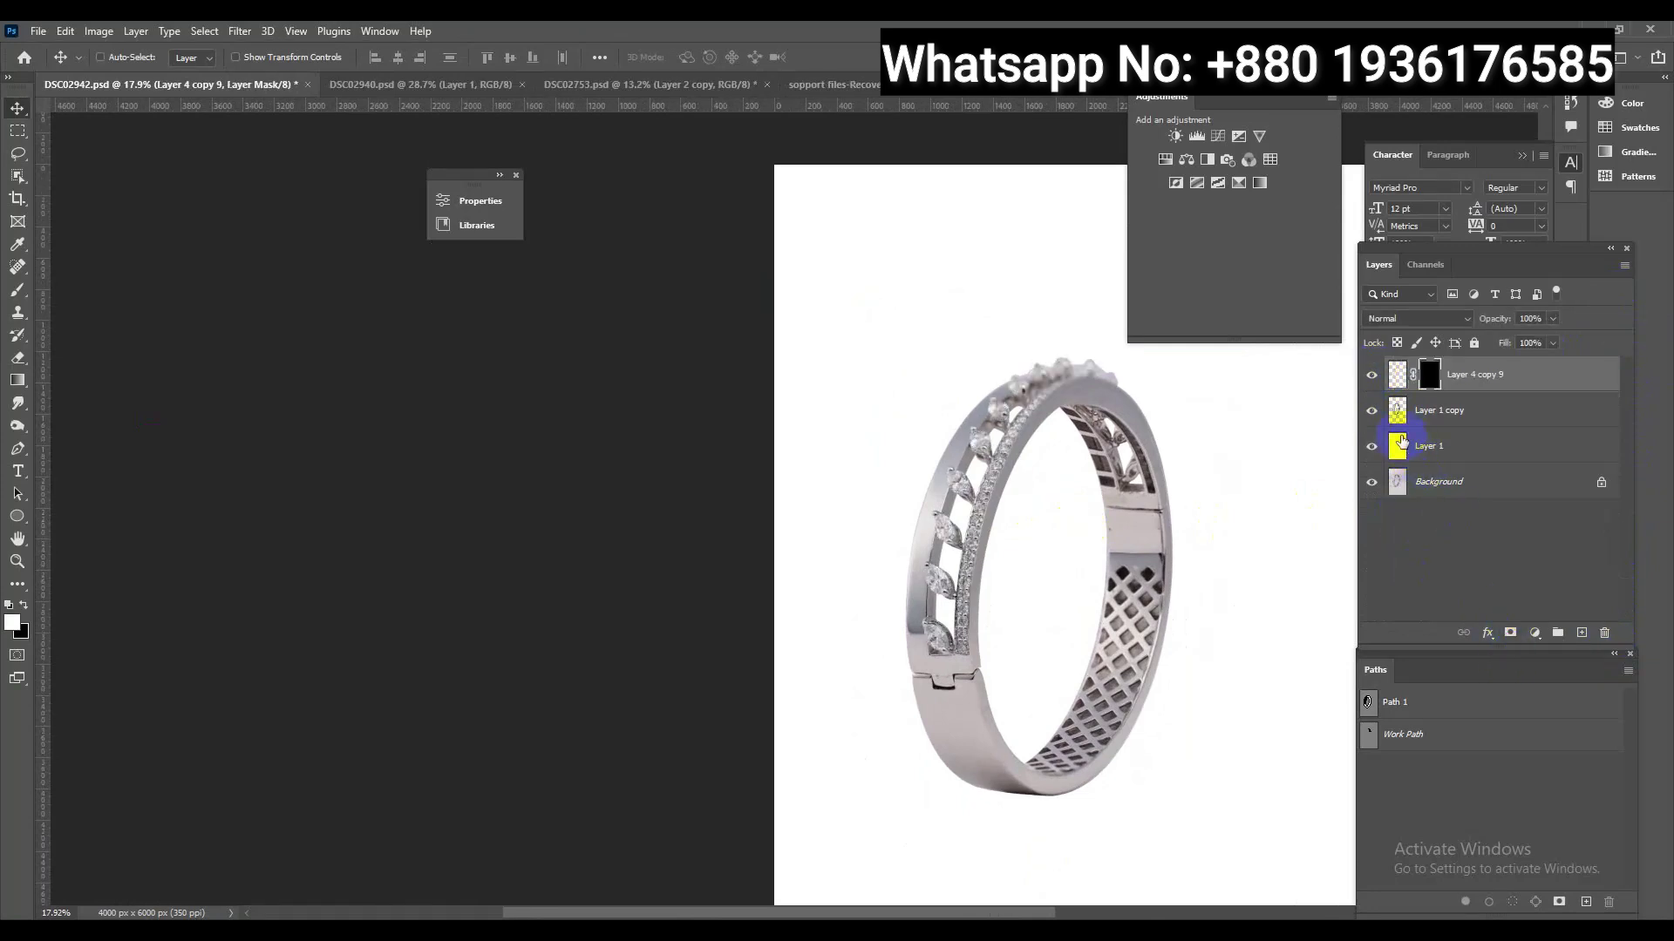
# Switch to the Brush tool and paint the mask to reveal the first diamond near the clasp
pyautogui.rightClick(31, 290)
pyautogui.click(104, 291)
pyautogui.moveTo(919, 660); pyautogui.dragTo(1003, 680)
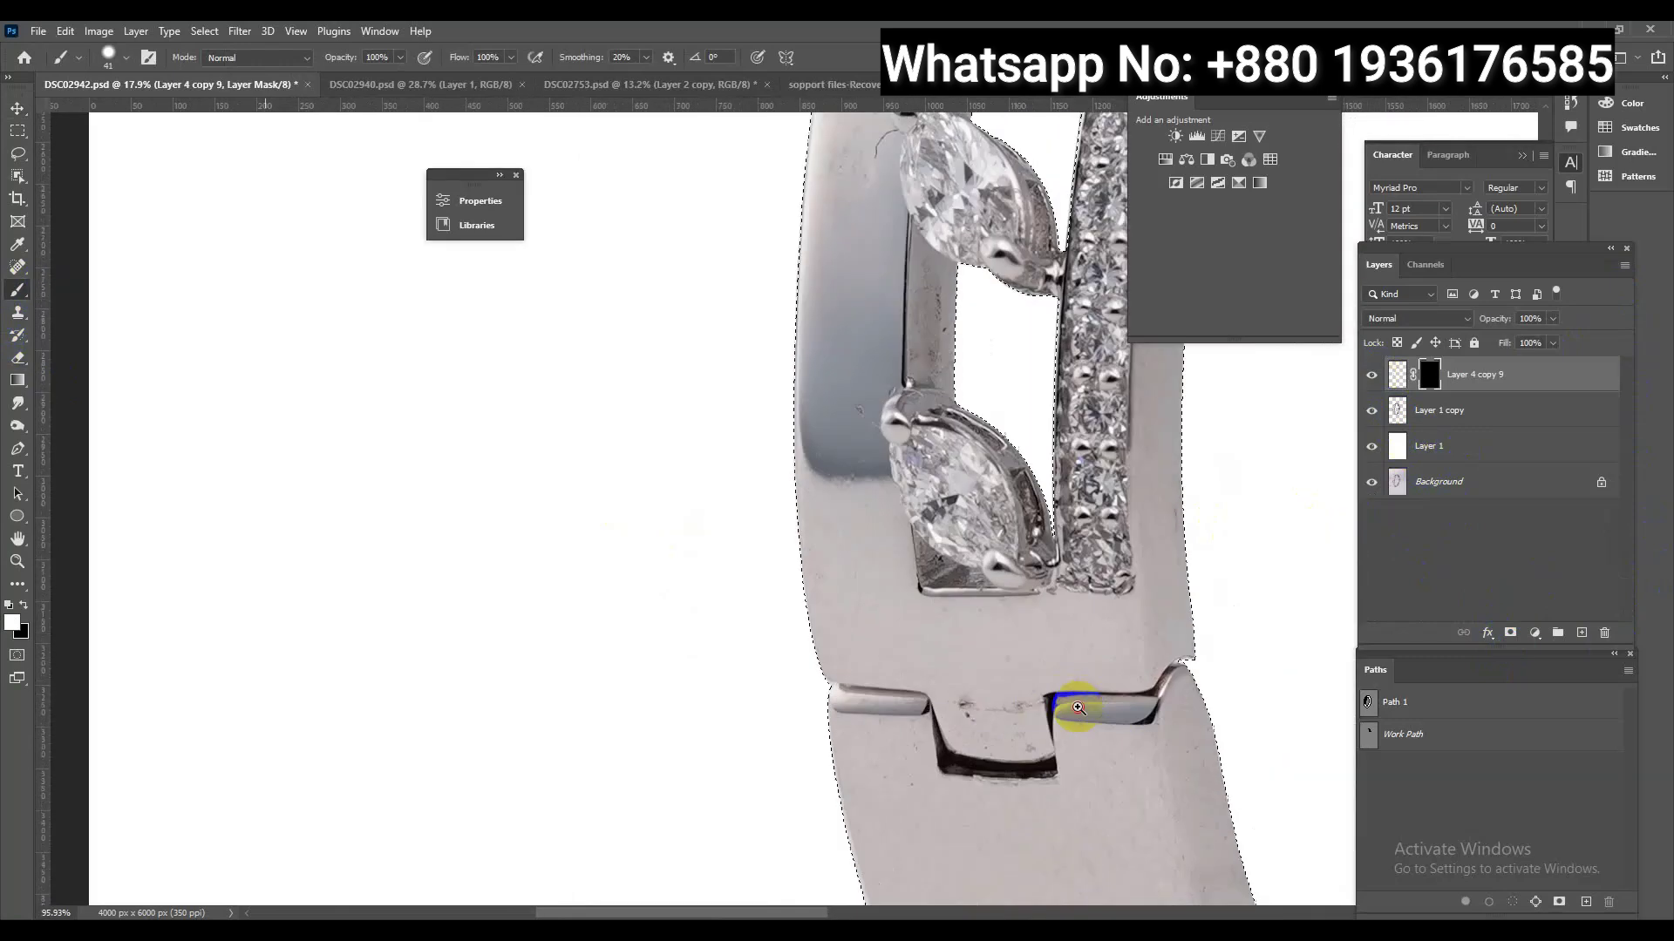
pyautogui.scroll(3, 1009, 403)
pyautogui.moveTo(979, 478)
pyautogui.mouseDown()
pyautogui.moveTo(964, 343)
pyautogui.moveTo(1016, 358)
pyautogui.moveTo(1133, 554)
pyautogui.moveTo(1012, 381)
pyautogui.moveTo(930, 317)
pyautogui.moveTo(966, 540)
pyautogui.moveTo(1027, 485)
pyautogui.mouseUp()
# Adjust the brush size and zoom along the band to the marquise diamond
pyautogui.press('[')
pyautogui.scroll(-5, 1021, 343)
pyautogui.scroll(5, 965, 534)
pyautogui.press(']')
pyautogui.press(']')
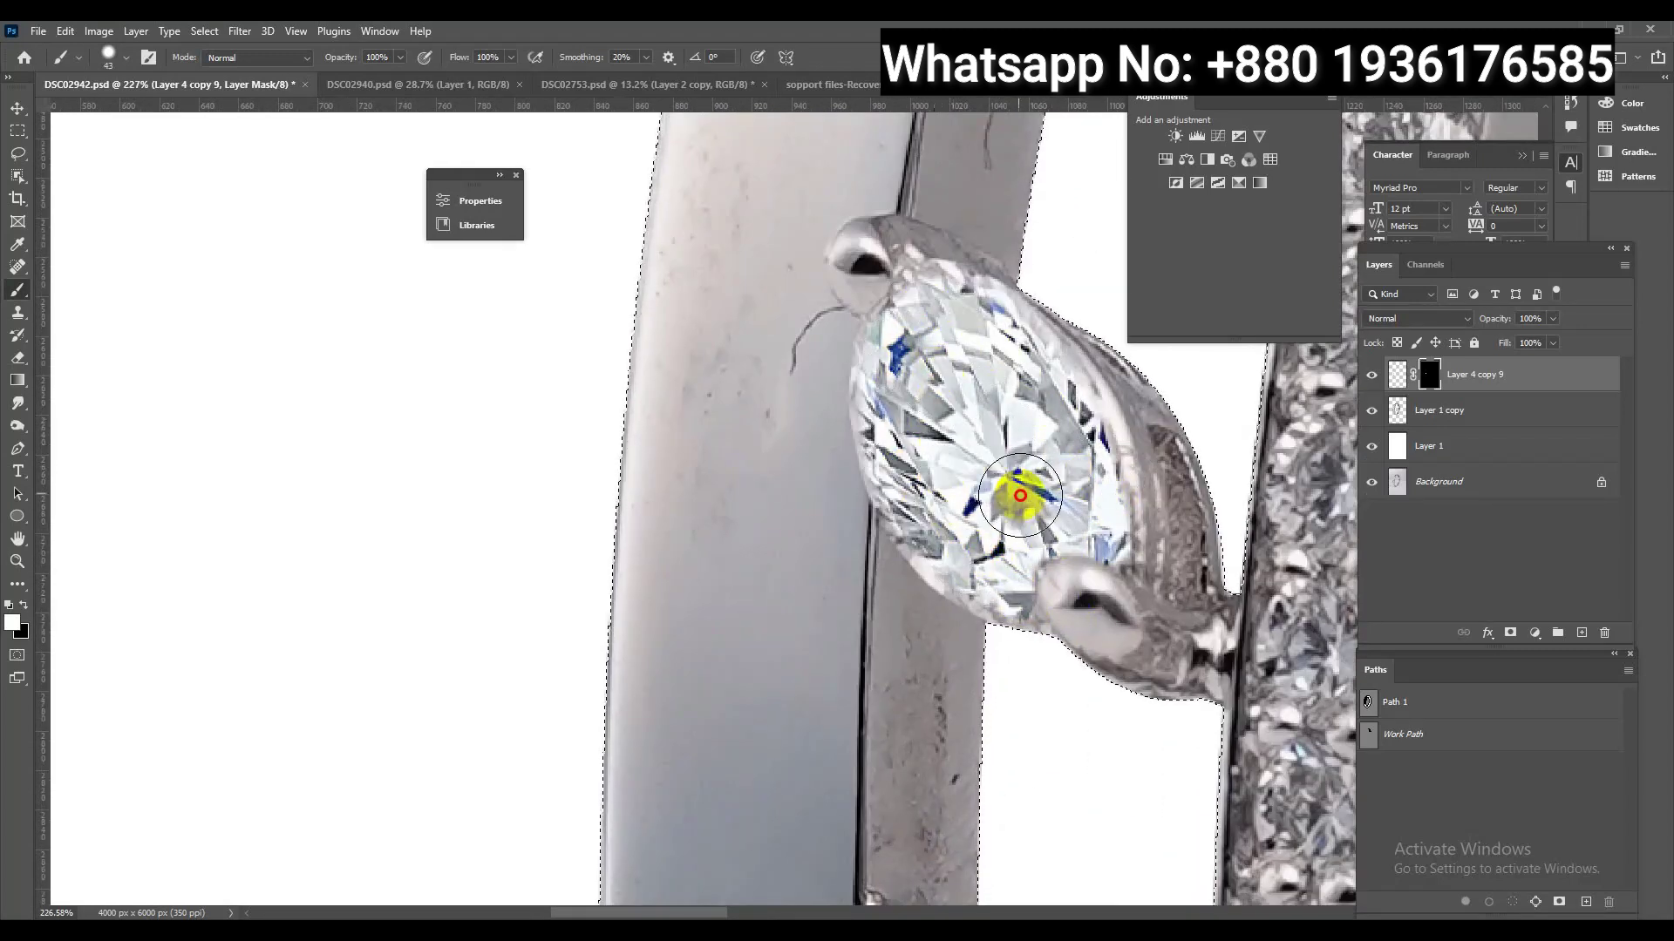
pyautogui.scroll(-3, 1027, 485)
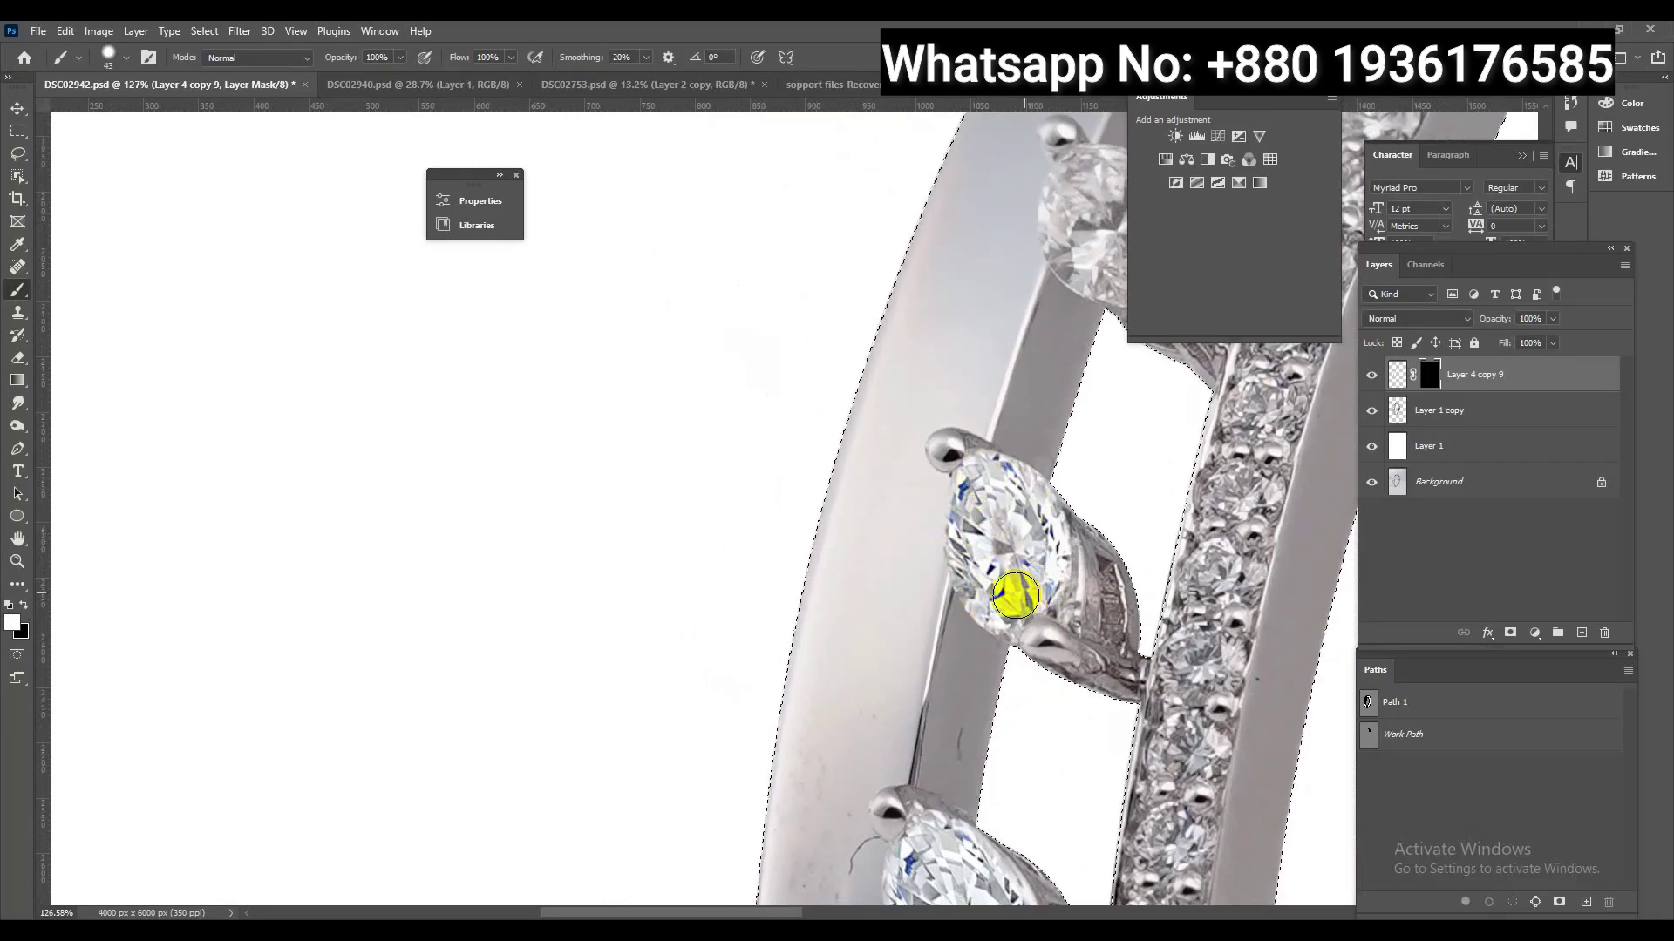
pyautogui.scroll(-1, 1037, 610)
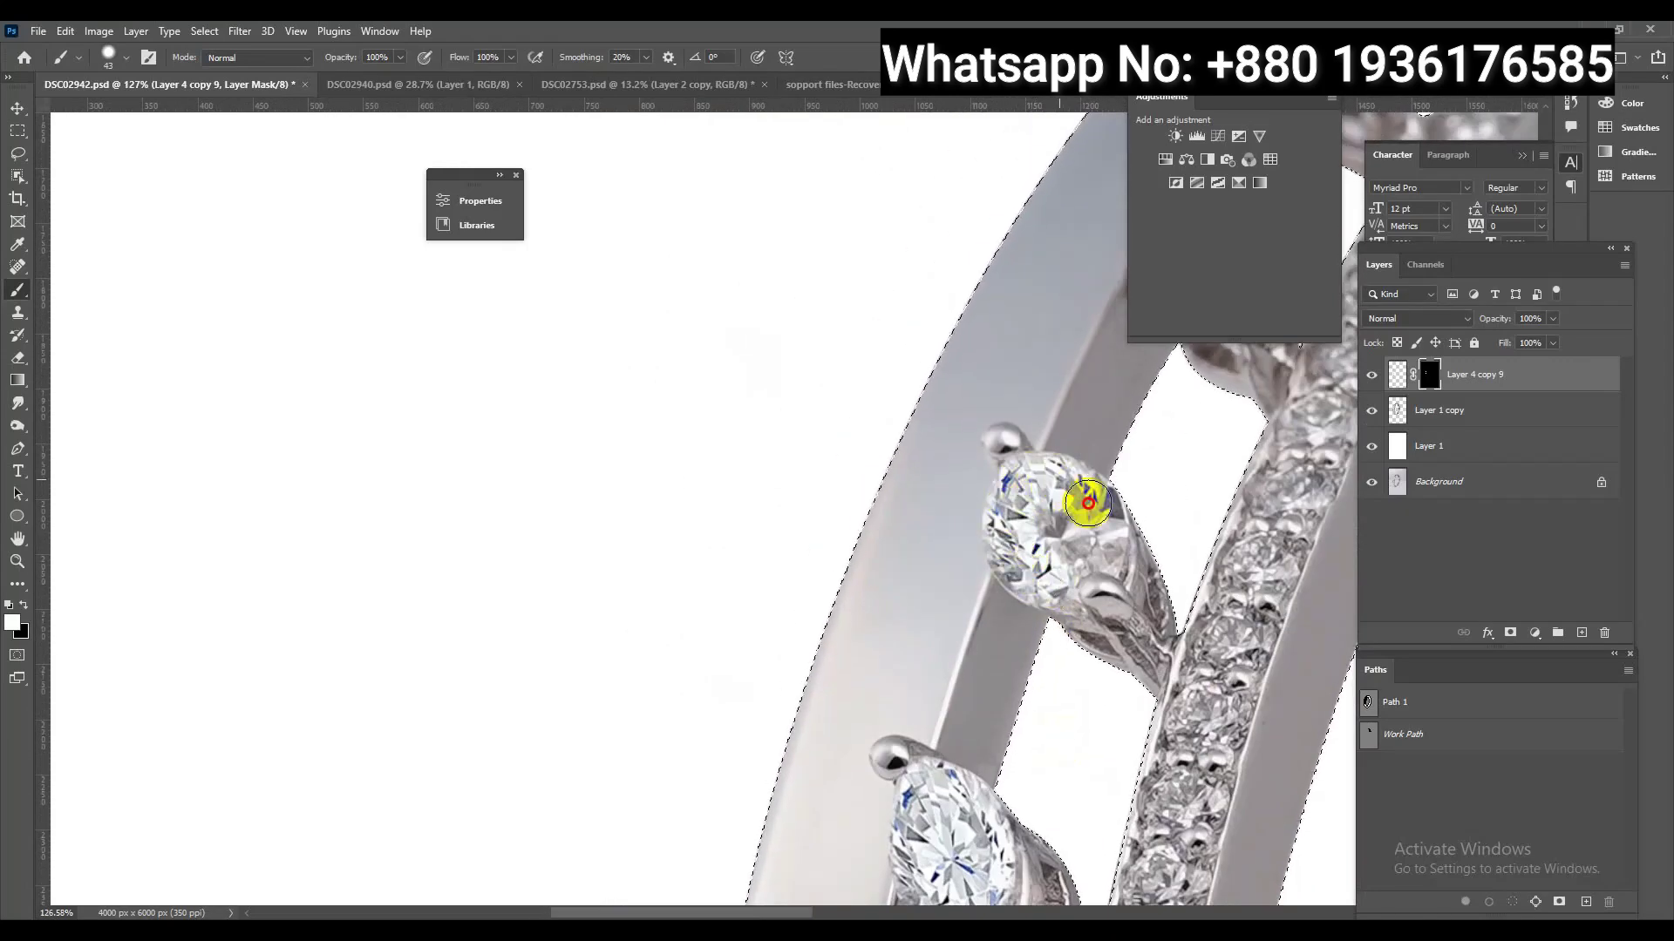
pyautogui.hscroll(2, 1088, 503)
pyautogui.press('[')
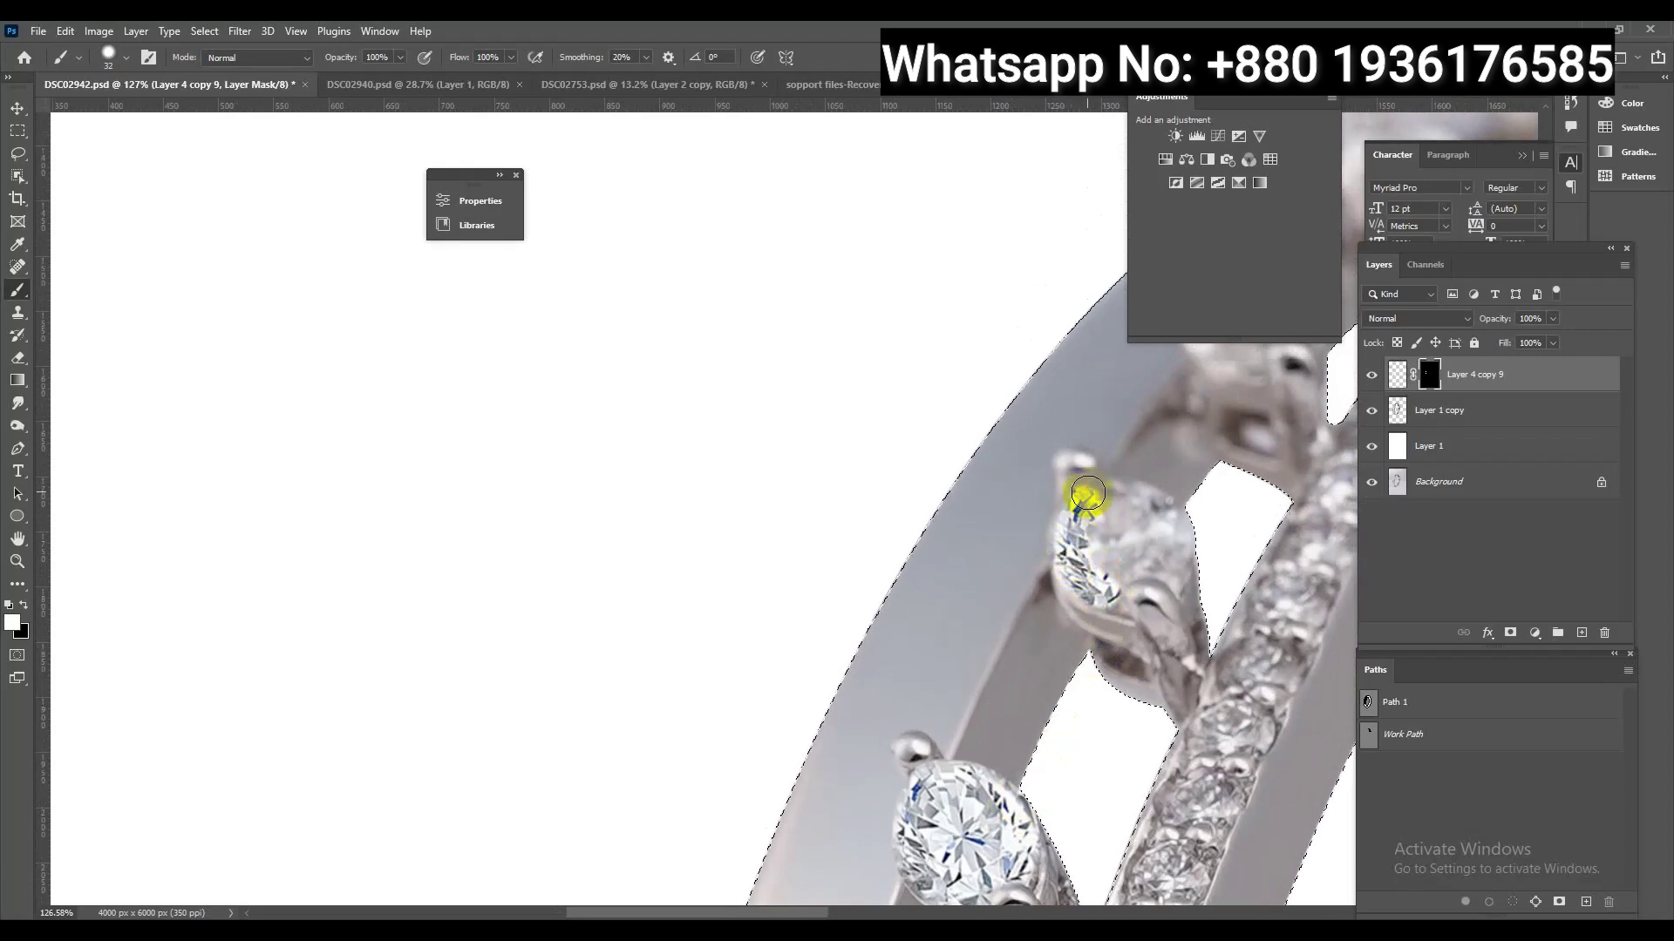
pyautogui.scroll(3, 1111, 593)
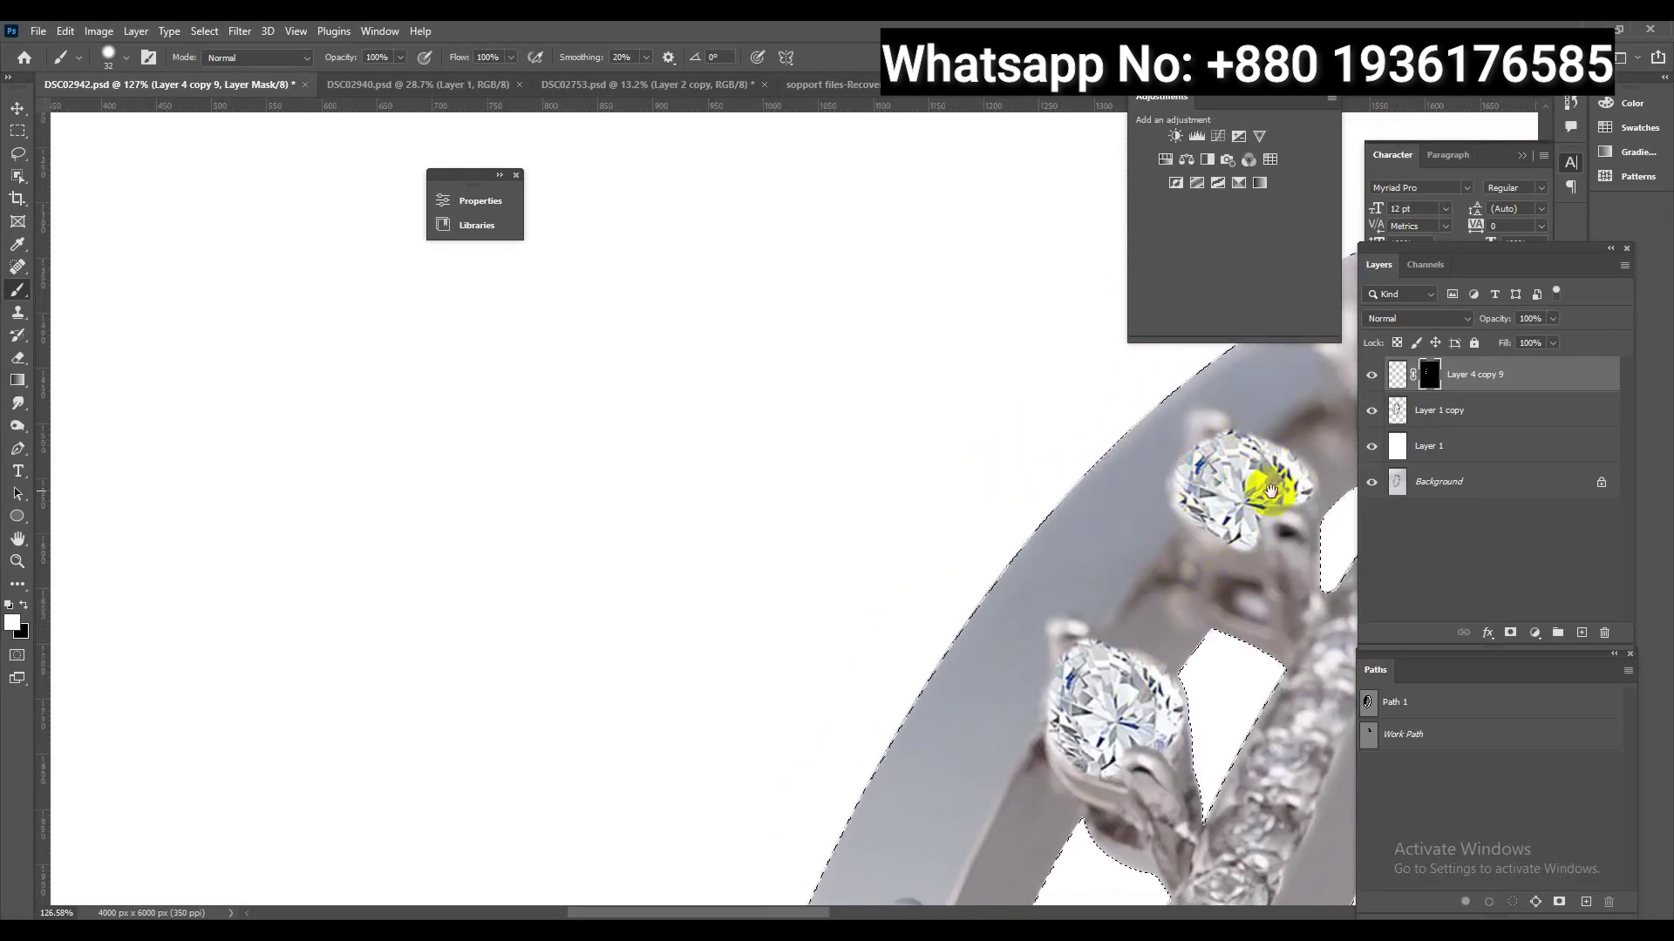
pyautogui.moveTo(1271, 493); pyautogui.dragTo(928, 728)
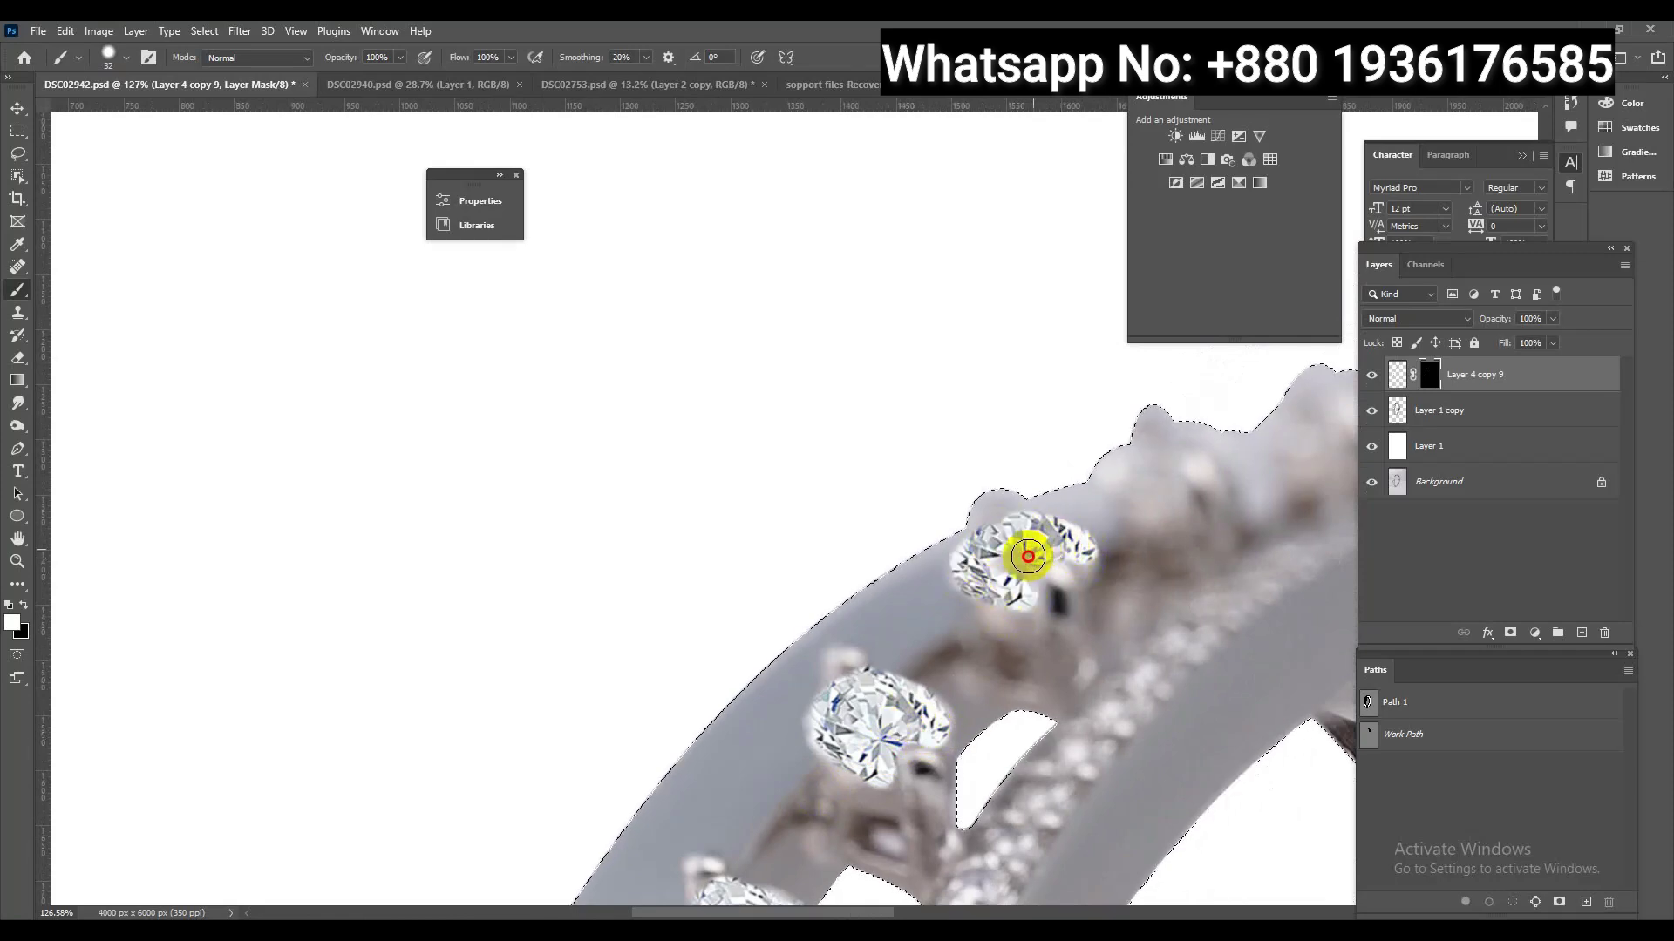
pyautogui.hscroll(2, 1166, 472)
pyautogui.scroll(1, 1165, 473)
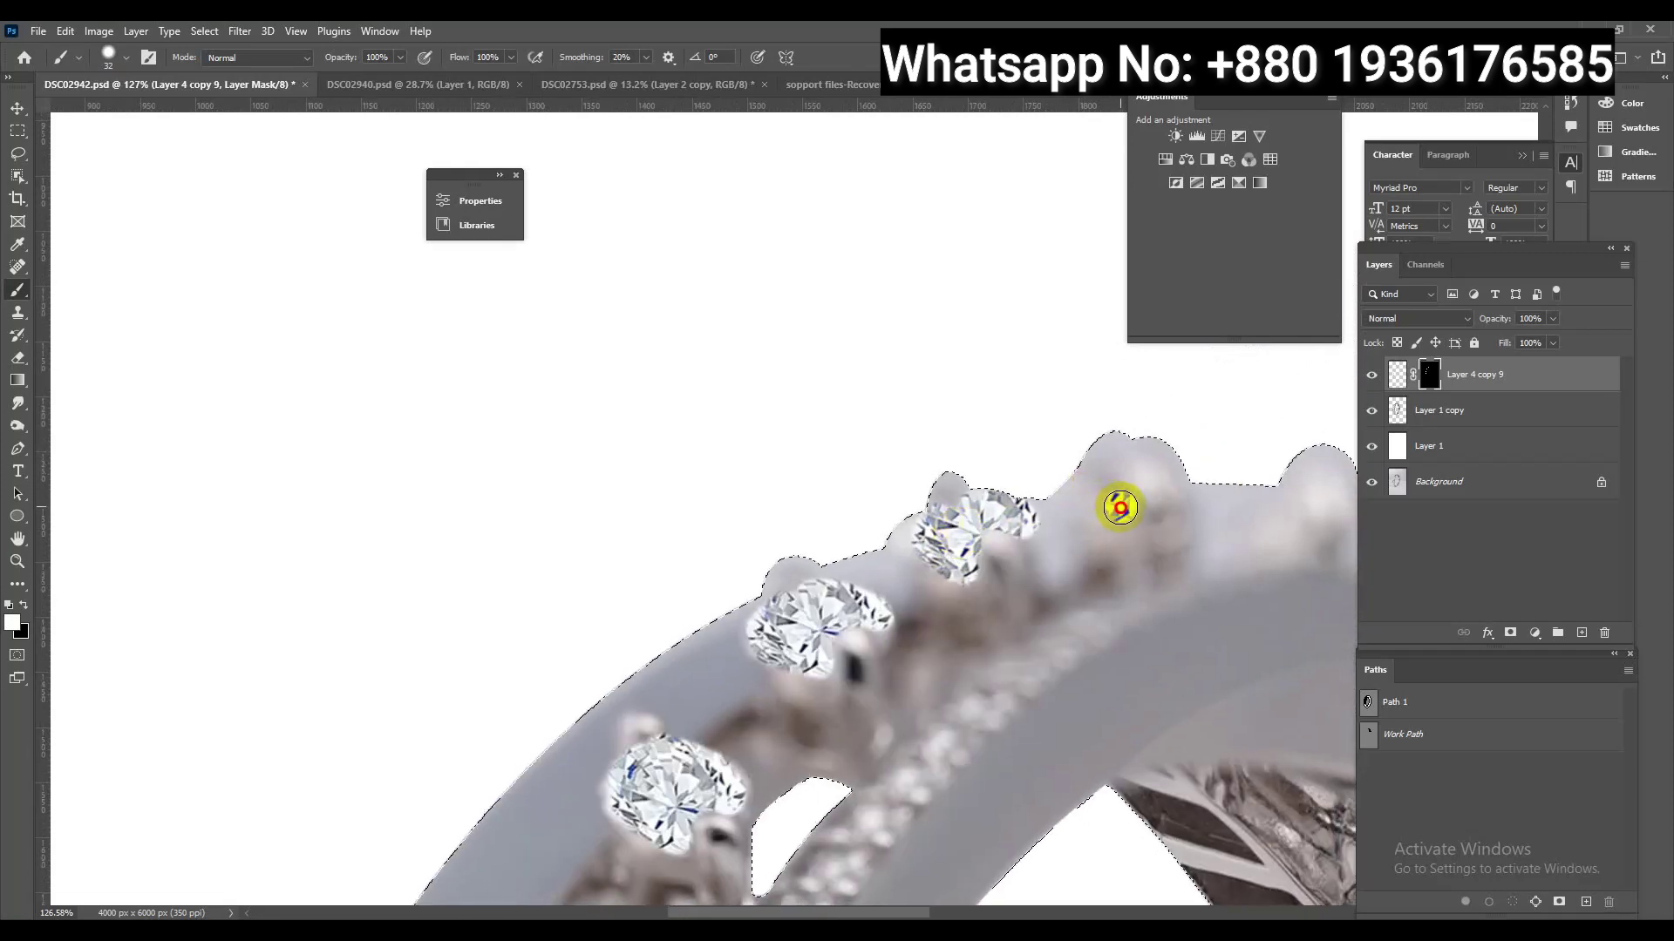
pyautogui.hscroll(2, 1346, 469)
pyautogui.scroll(-2, 1308, 457)
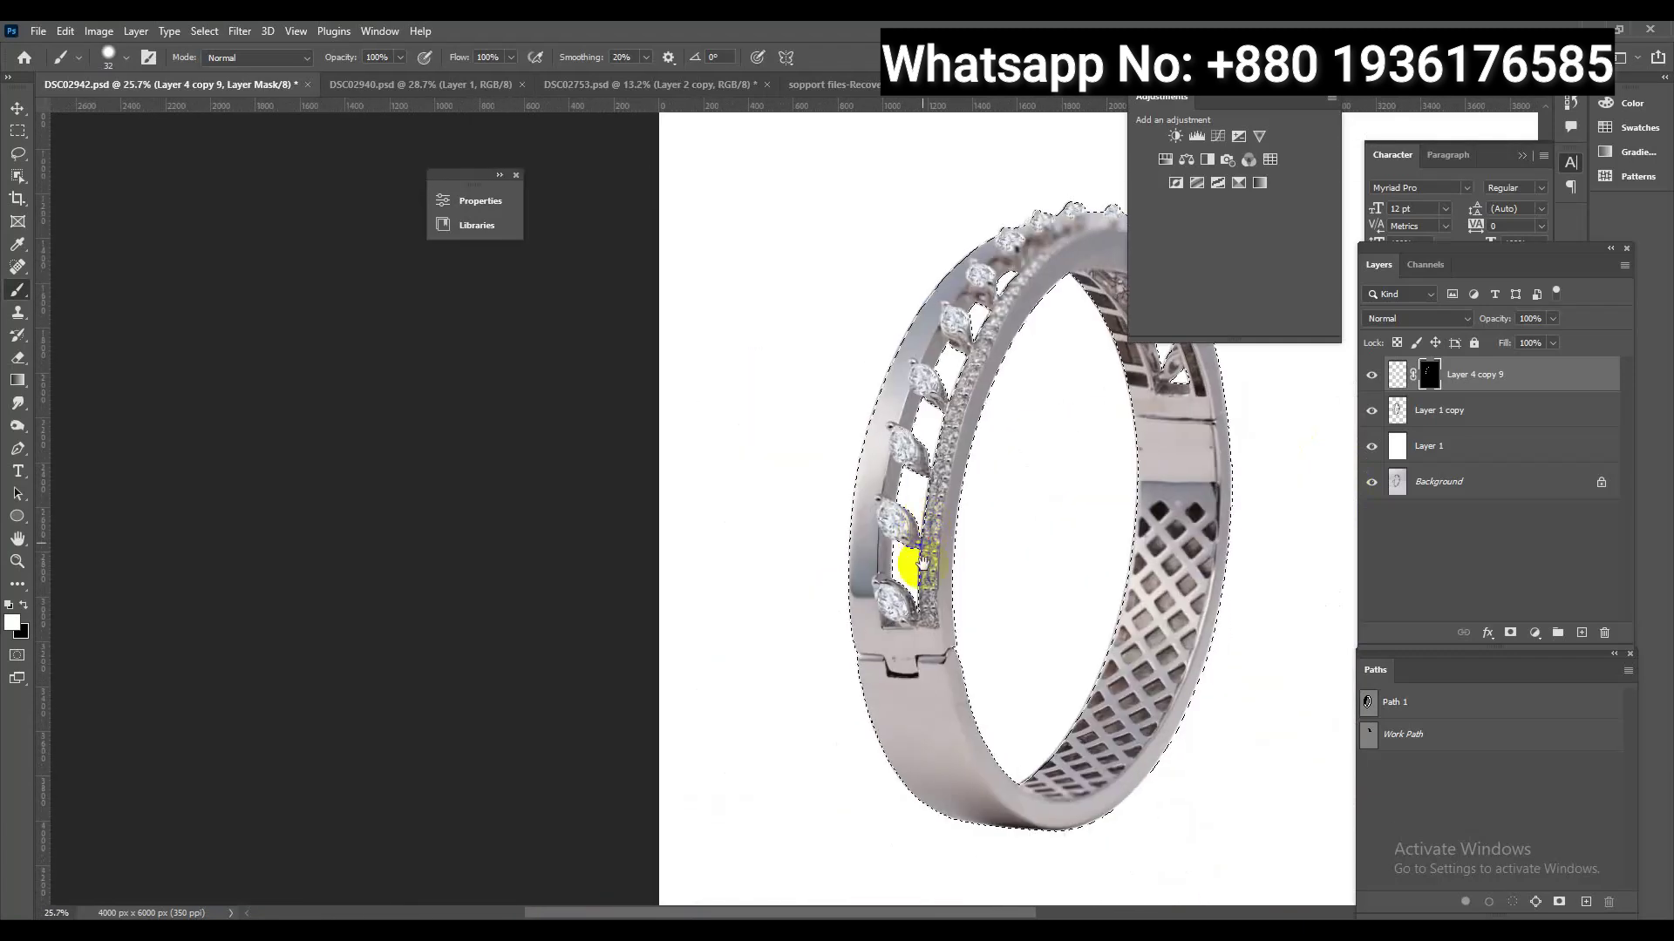
pyautogui.moveTo(1118, 489); pyautogui.dragTo(1104, 635)
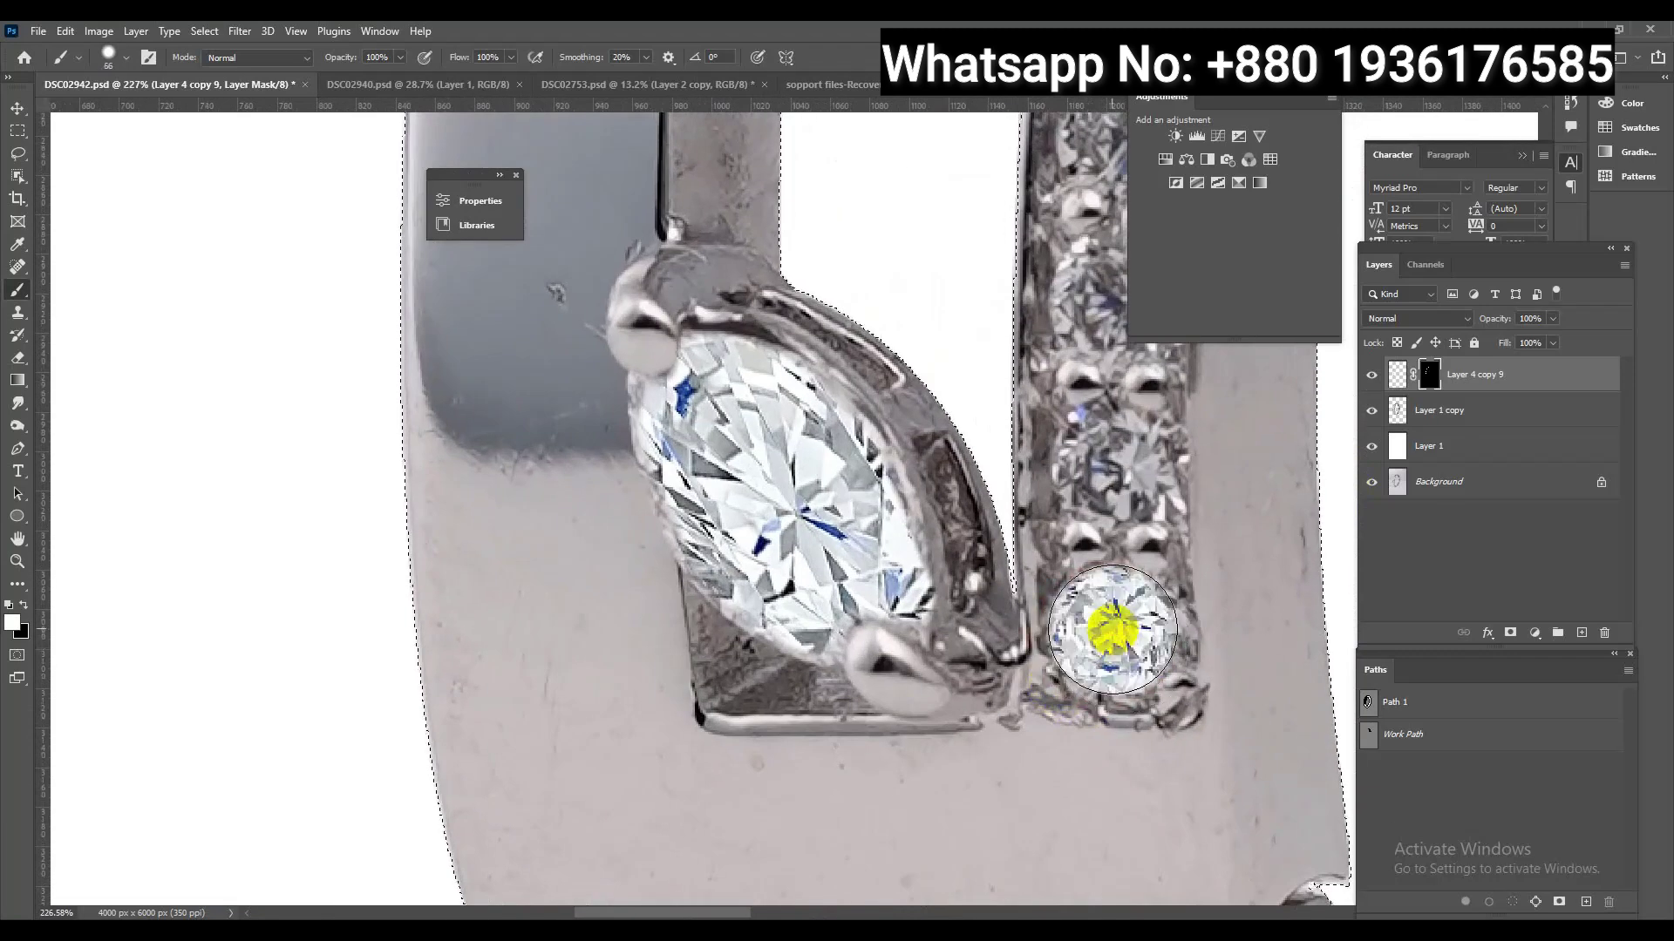
# Check the brush size and hardness settings, then shrink the brush for the small stones
pyautogui.rightClick(1134, 440)
pyautogui.hscroll(2, 1142, 540)
pyautogui.scroll(2, 1142, 541)
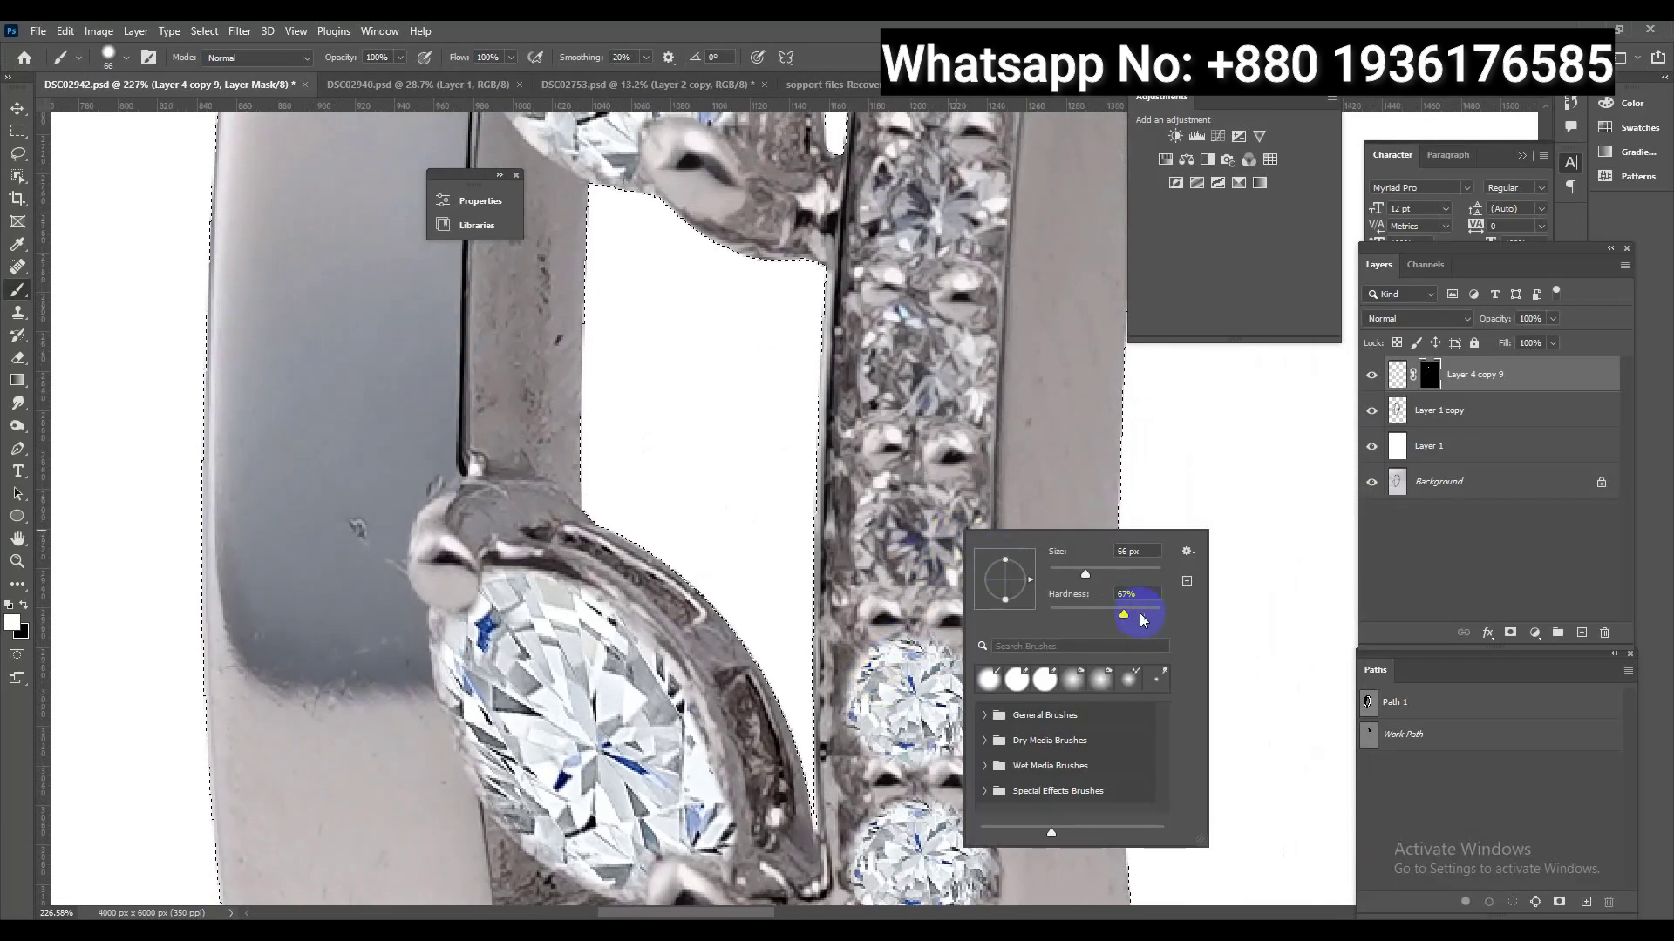
pyautogui.press('Escape')
pyautogui.scroll(1, 919, 366)
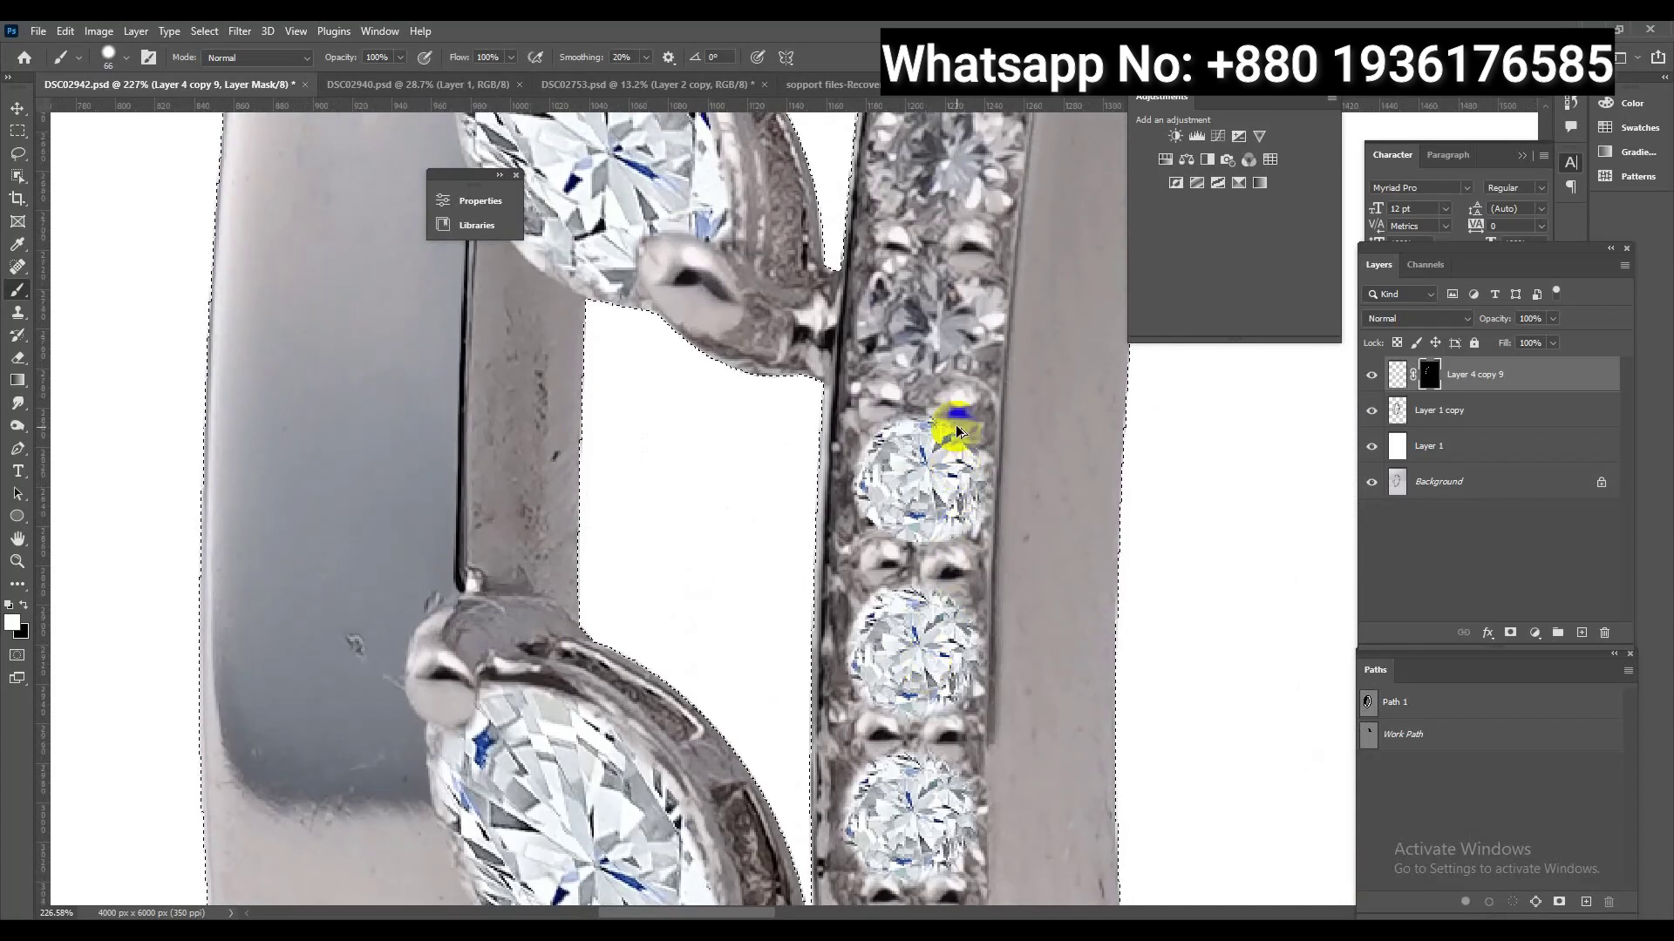
pyautogui.scroll(2, 979, 381)
pyautogui.scroll(2, 965, 366)
pyautogui.scroll(2, 981, 345)
pyautogui.hscroll(2, 993, 280)
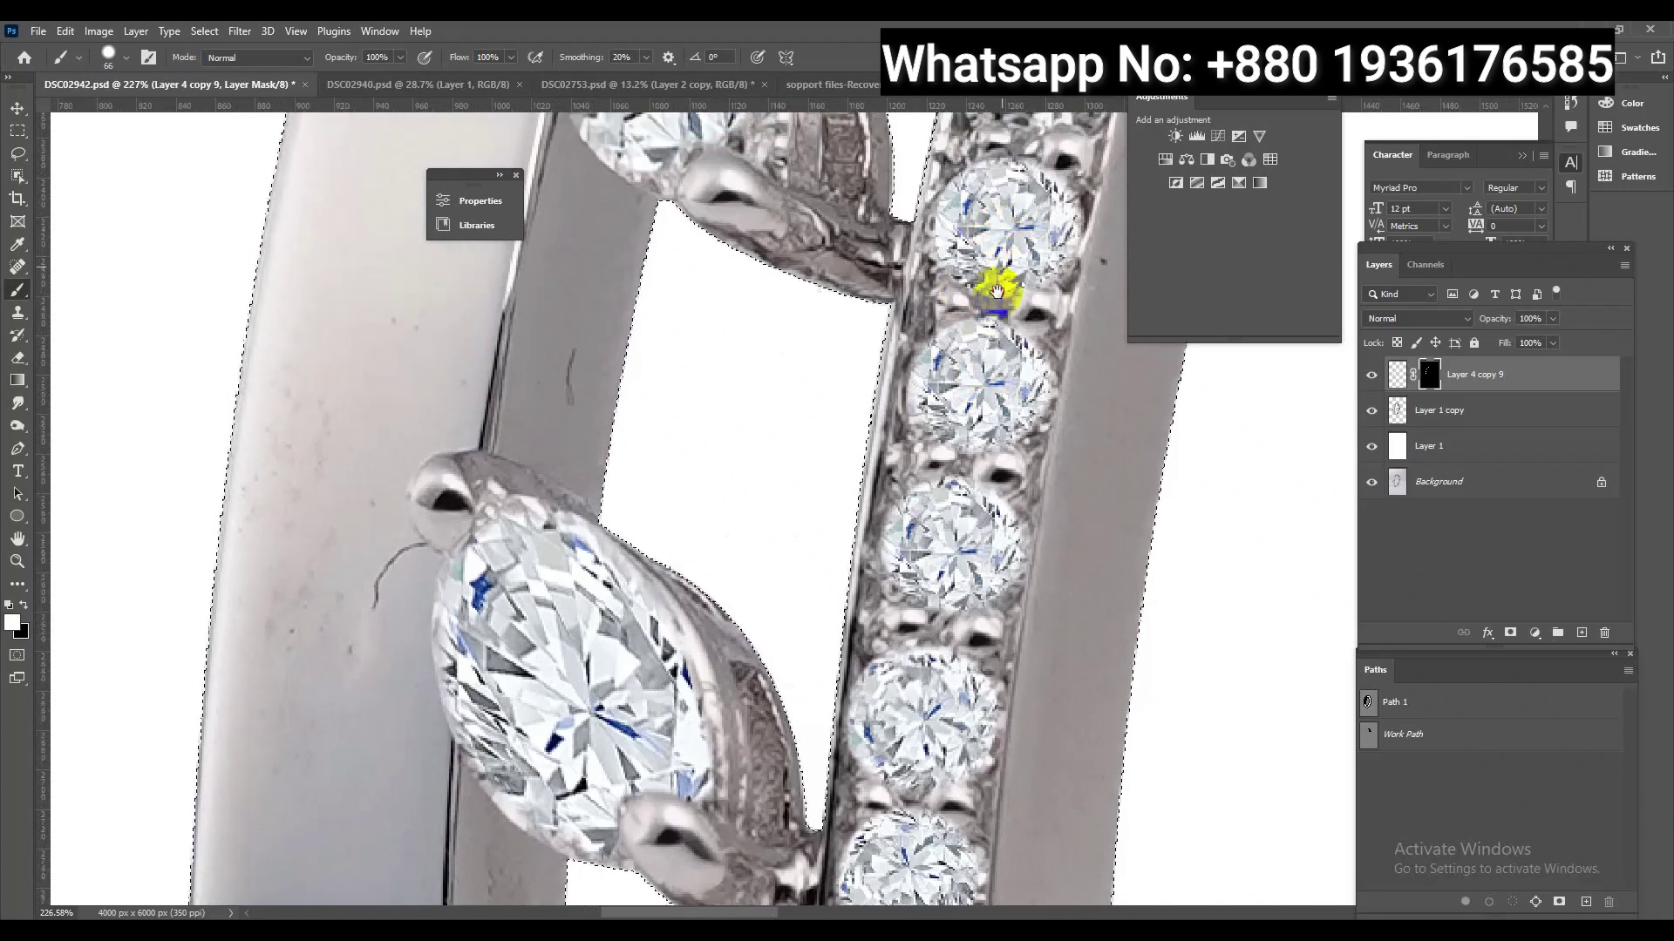
pyautogui.scroll(4, 958, 366)
pyautogui.scroll(1, 933, 433)
pyautogui.press('[')
pyautogui.press('[')
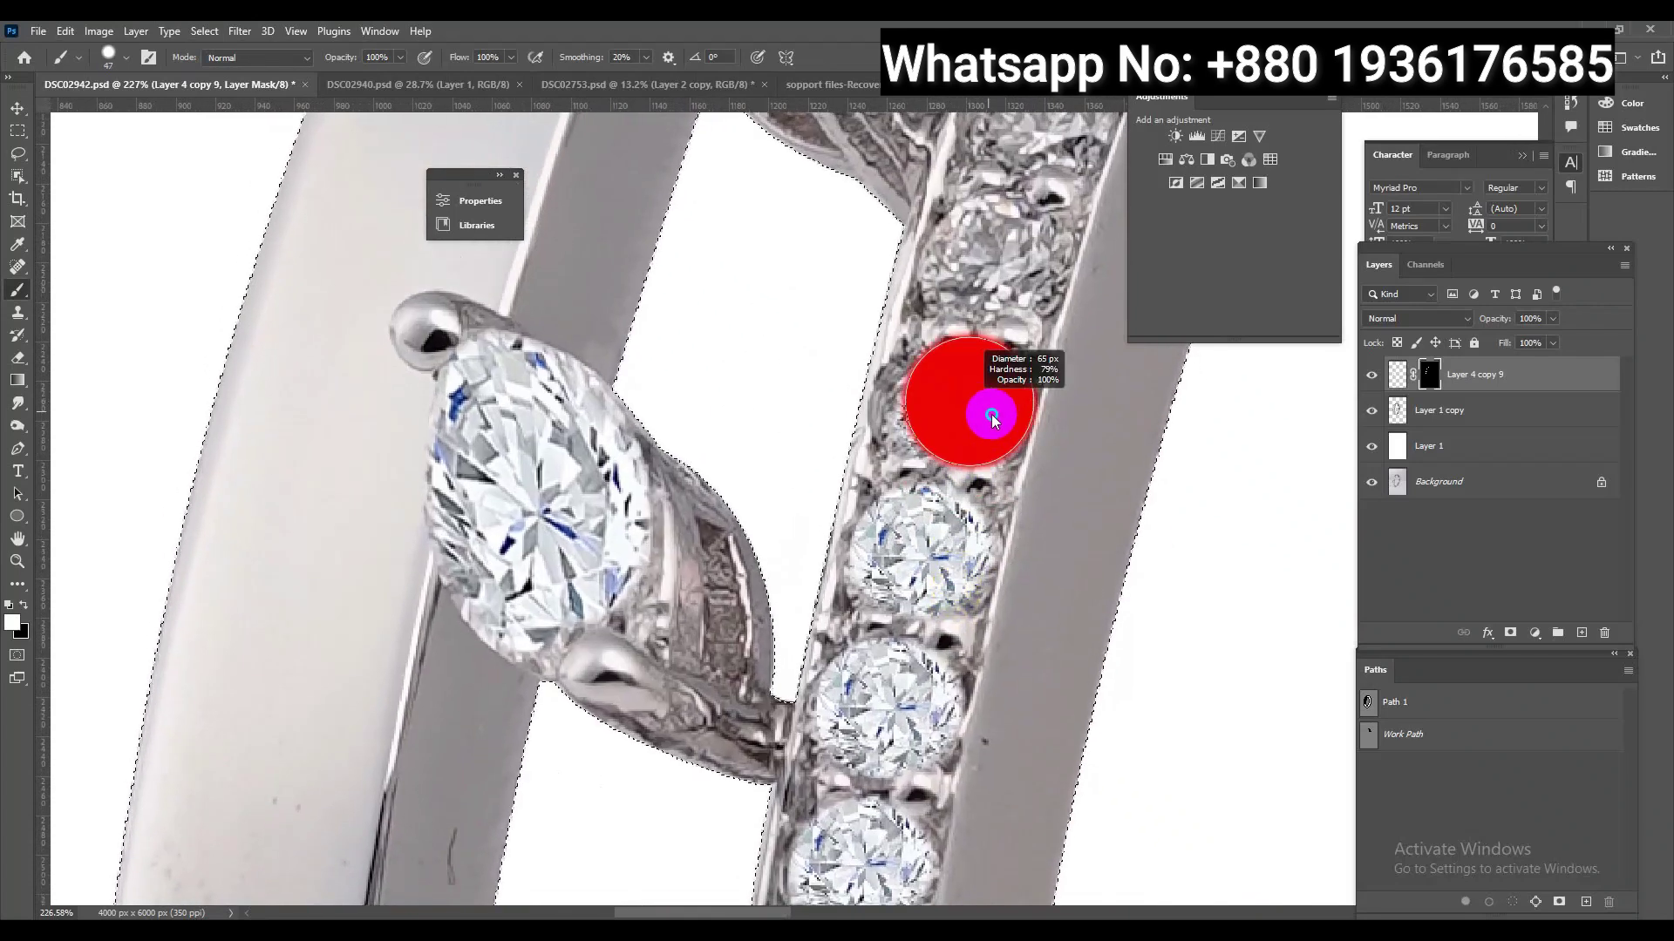
pyautogui.scroll(2, 977, 419)
pyautogui.press('[')
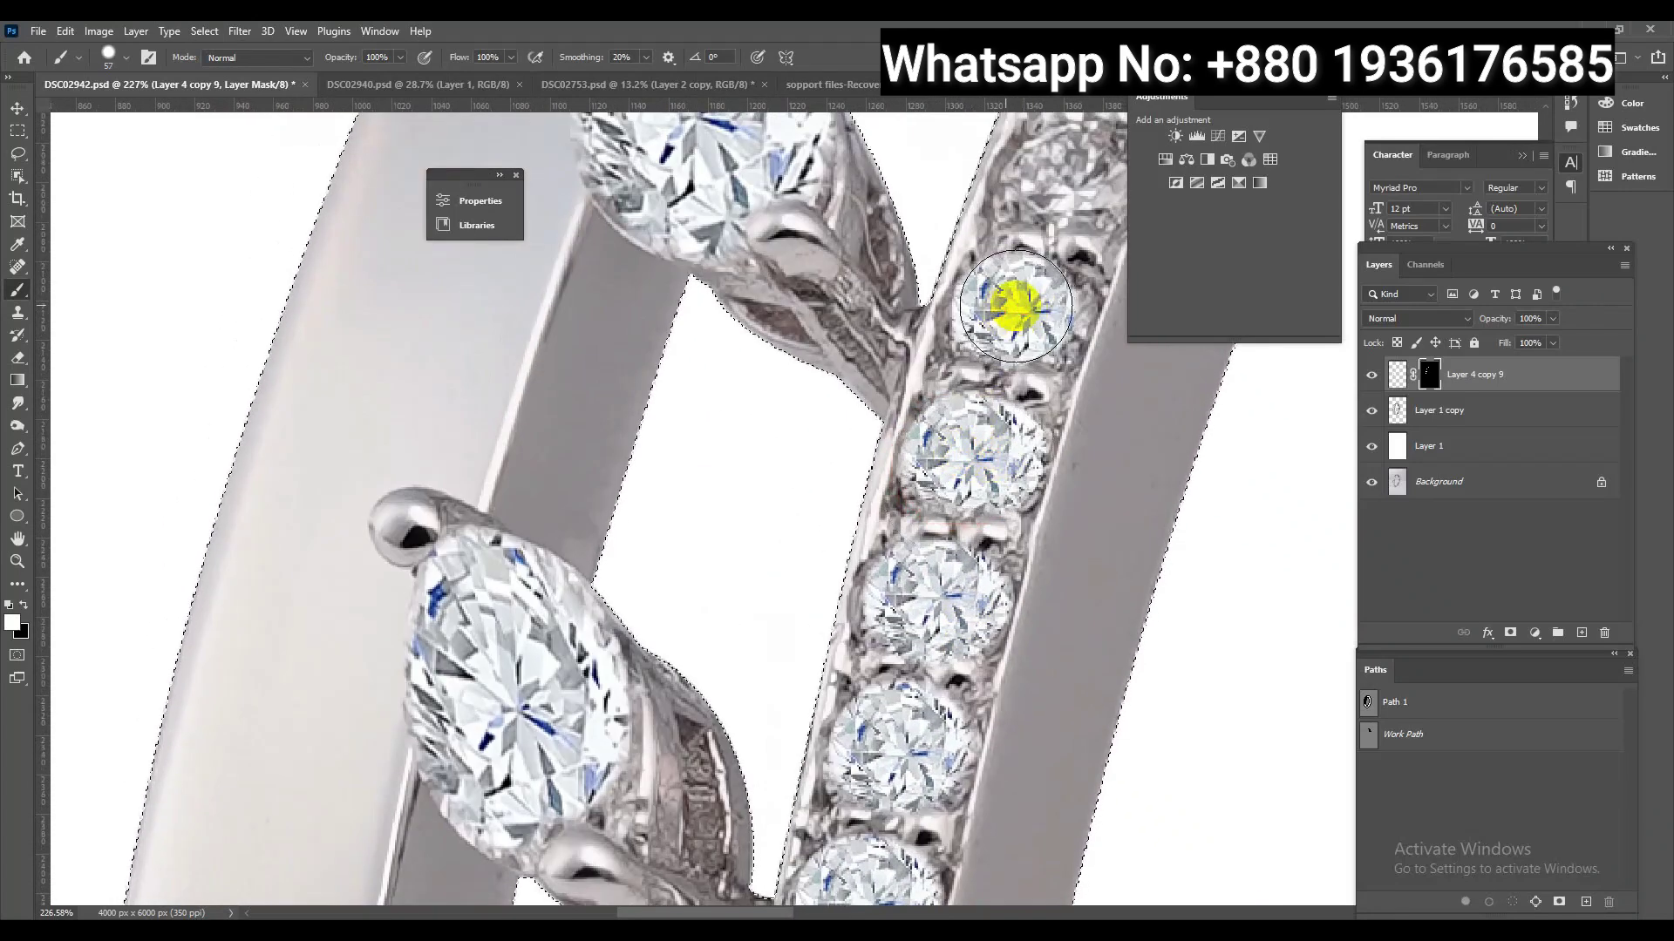
pyautogui.scroll(1, 1009, 291)
pyautogui.scroll(1, 1002, 486)
pyautogui.scroll(2, 1058, 392)
pyautogui.hscroll(1, 1016, 475)
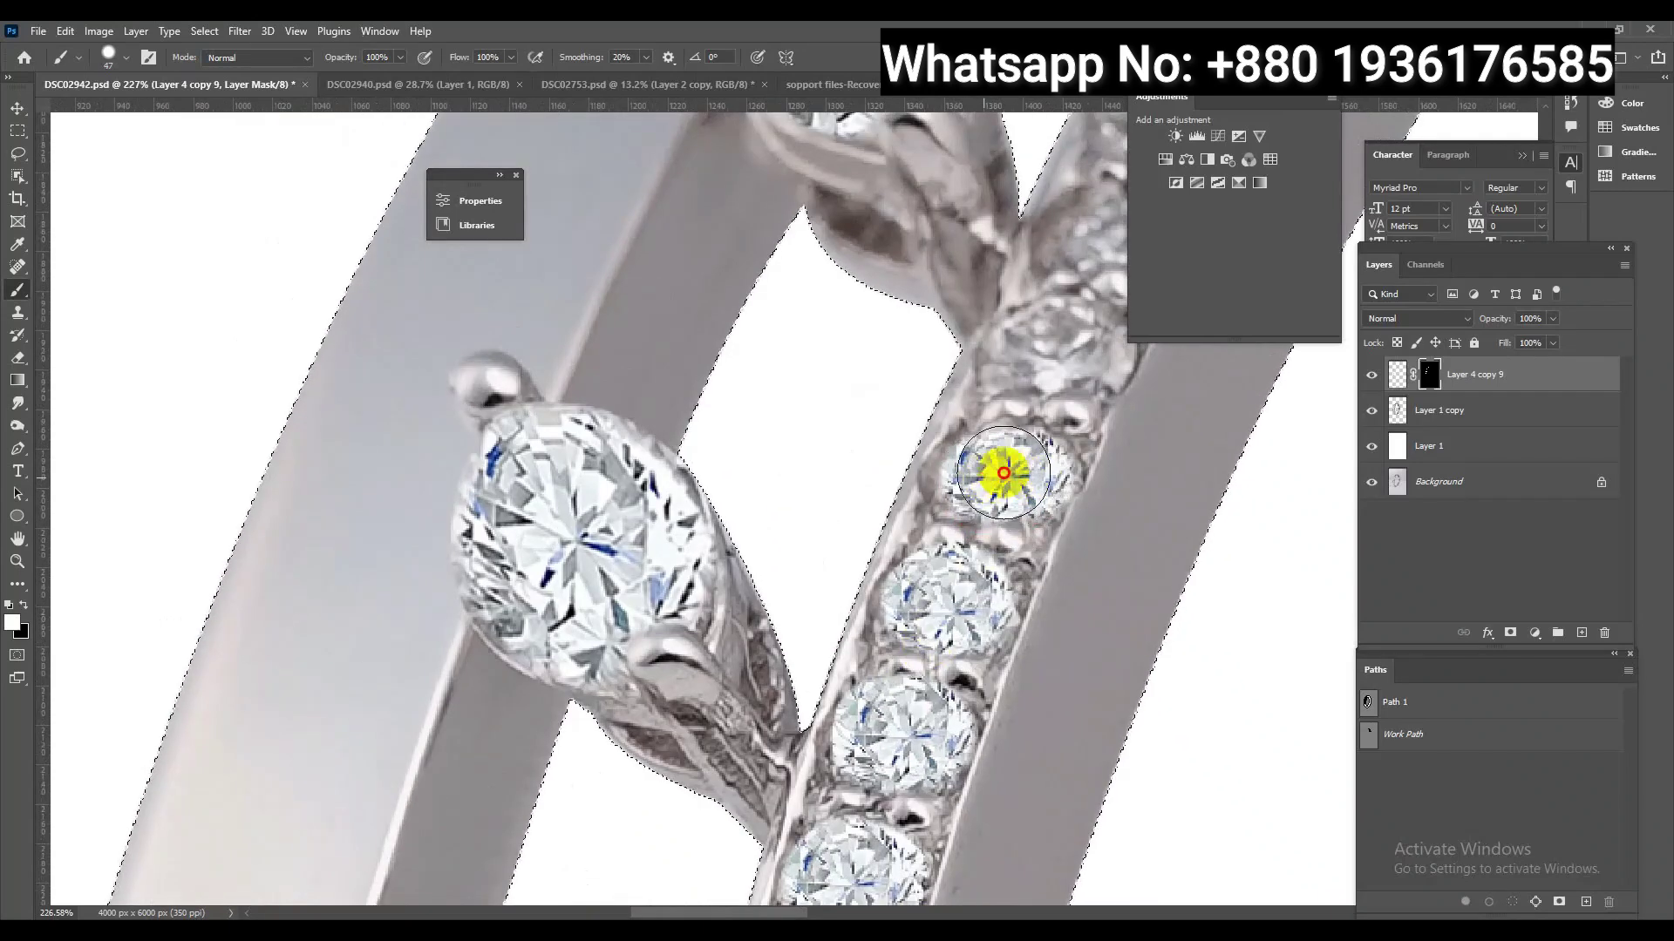
pyautogui.scroll(2, 1020, 456)
pyautogui.hscroll(1, 1020, 456)
pyautogui.press('[')
pyautogui.press('[')
pyautogui.scroll(2, 1082, 417)
pyautogui.hscroll(1, 1081, 418)
pyautogui.scroll(1, 988, 549)
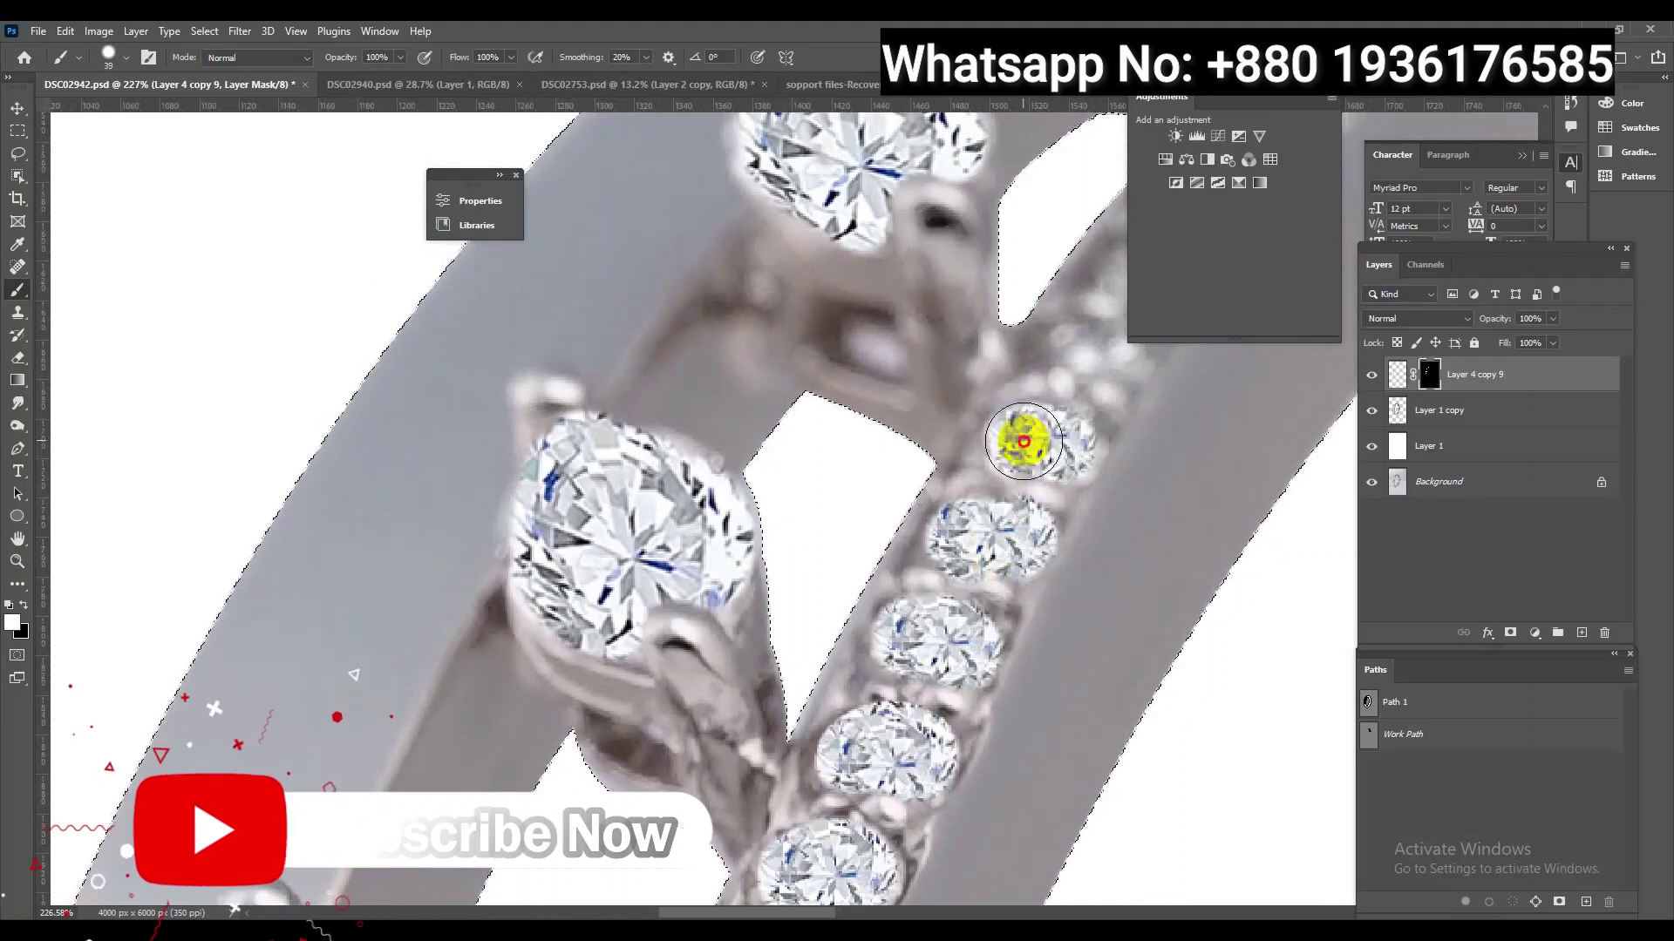
# Paint the band's marquise and tiny pavé diamonds back to sharp detail on the mask
pyautogui.click(1023, 442)
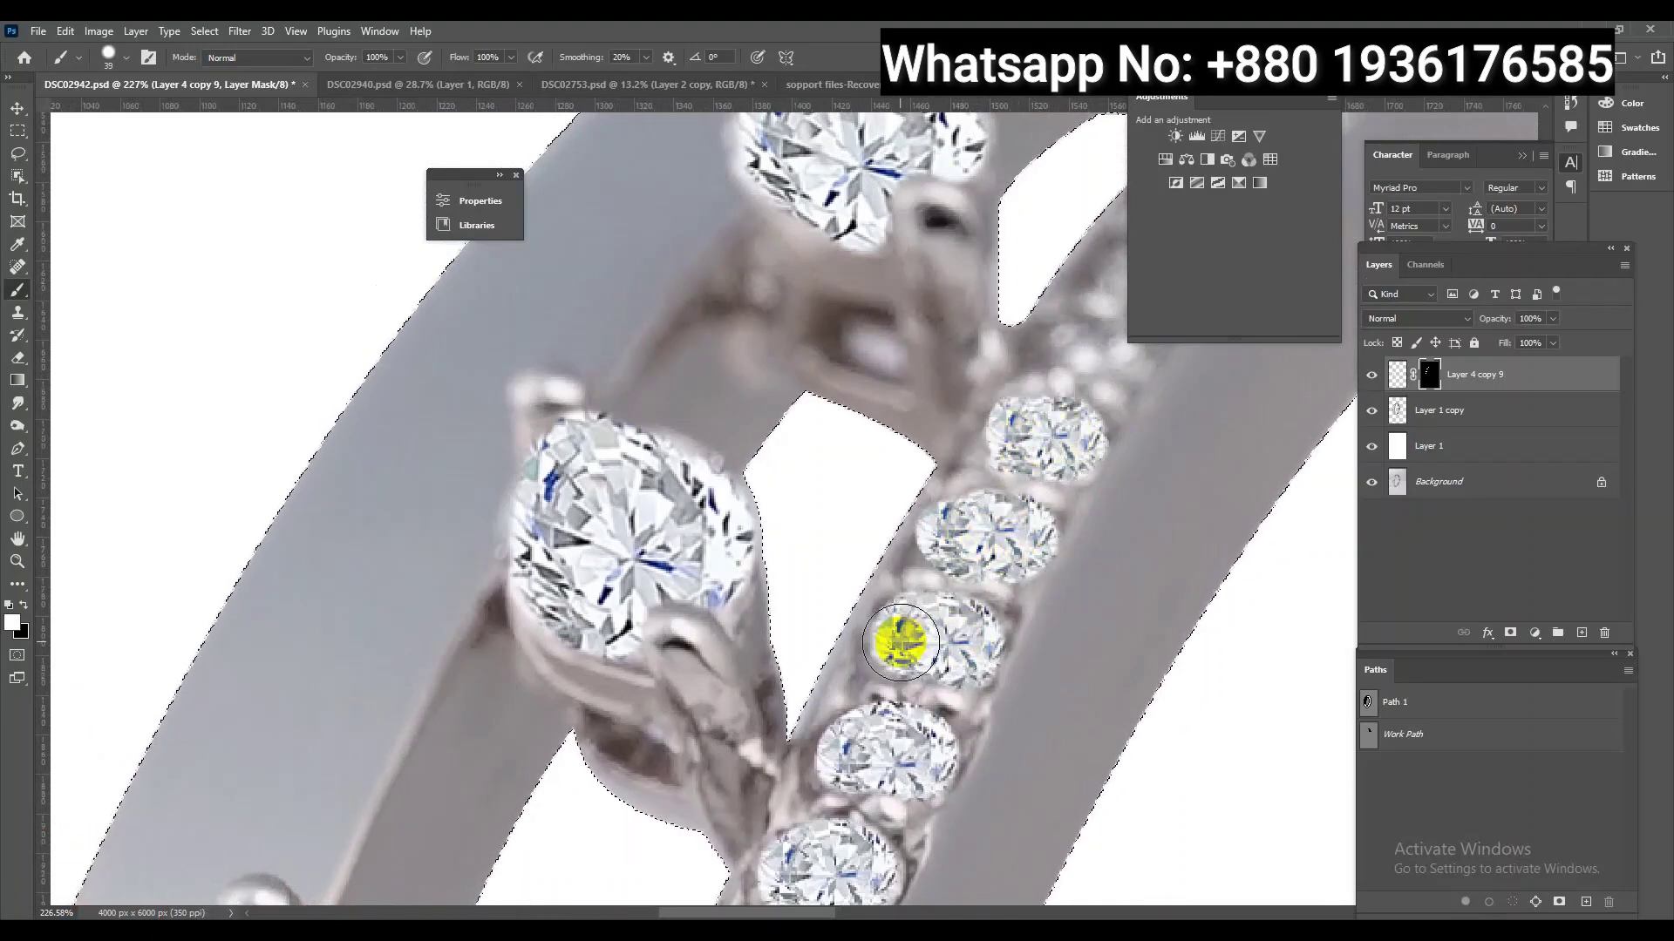
pyautogui.scroll(2, 881, 697)
pyautogui.hscroll(2, 881, 697)
pyautogui.press('[')
pyautogui.press('[')
pyautogui.scroll(2, 1046, 453)
pyautogui.hscroll(1, 1046, 453)
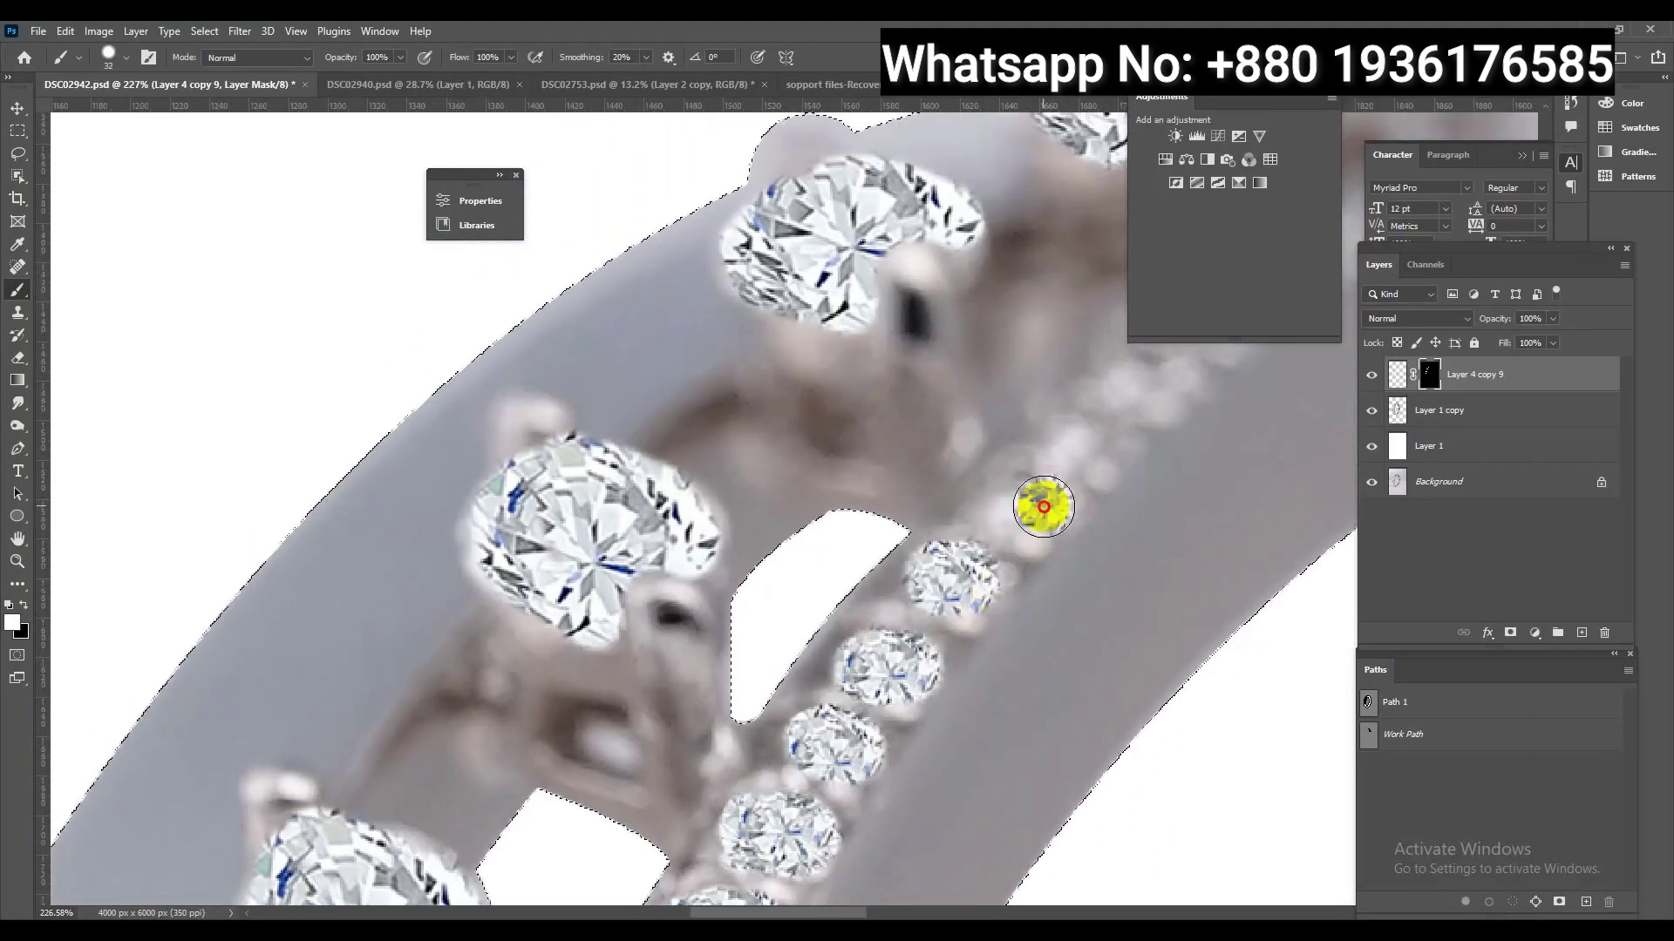
pyautogui.click(1043, 506)
pyautogui.scroll(2, 1043, 507)
pyautogui.hscroll(1, 1044, 506)
pyautogui.moveTo(1059, 533); pyautogui.dragTo(1133, 475)
pyautogui.scroll(1, 1189, 422)
pyautogui.hscroll(1, 1188, 421)
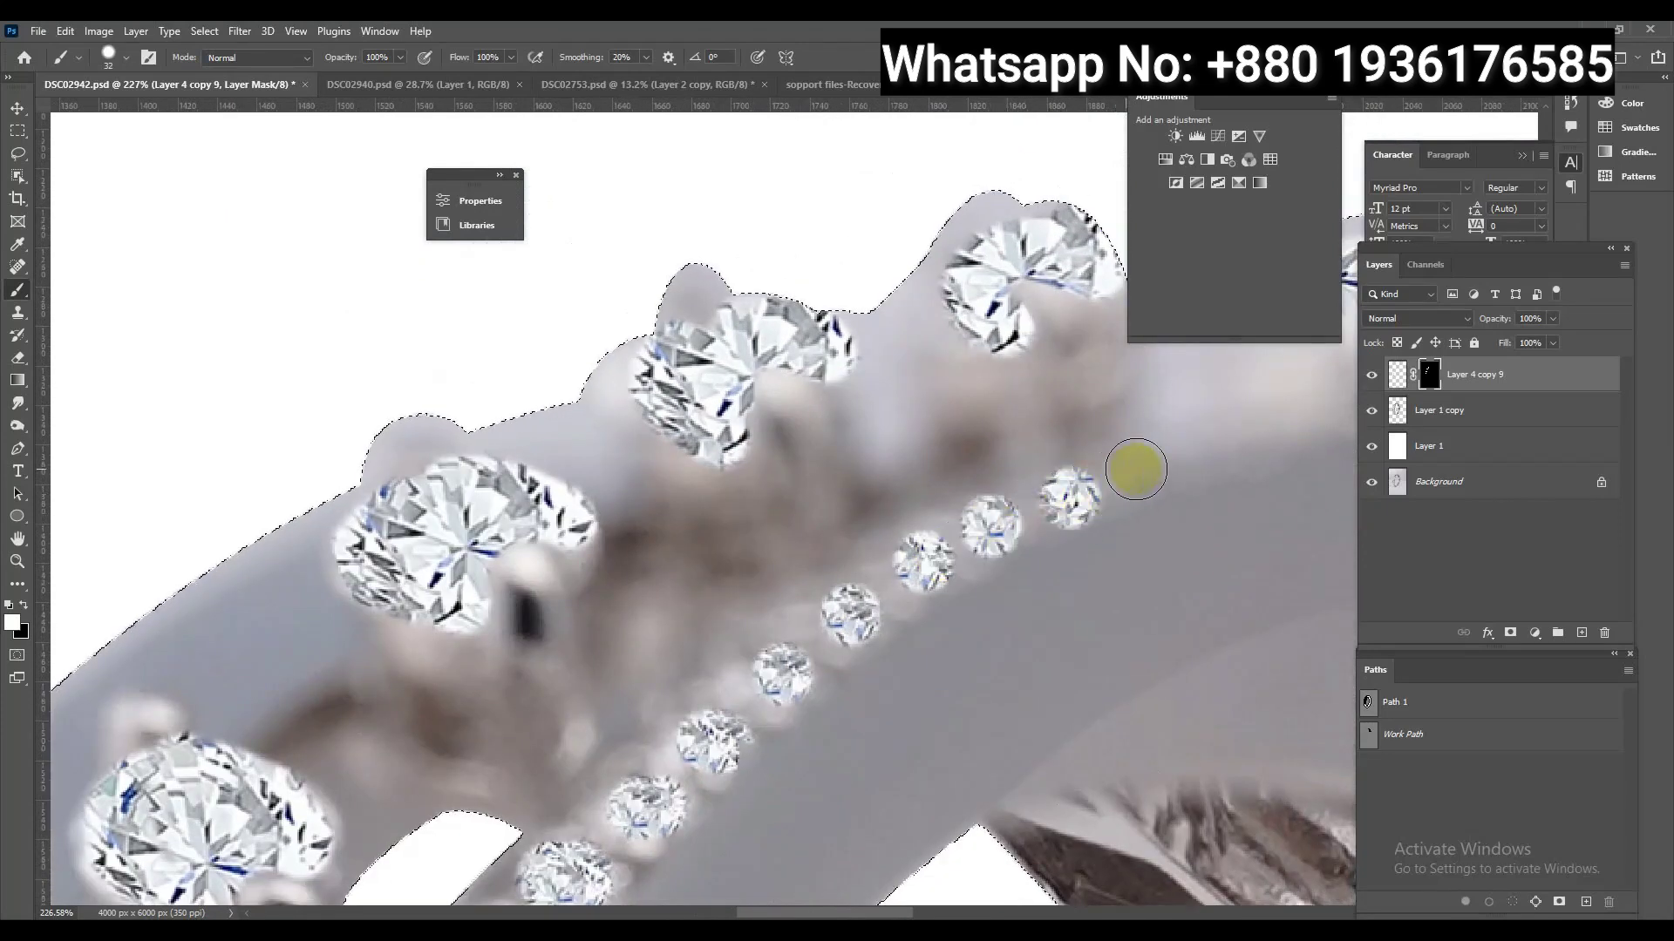
pyautogui.scroll(1, 1136, 471)
pyautogui.hscroll(1, 1136, 471)
pyautogui.click(1088, 513)
pyautogui.scroll(-5, 941, 549)
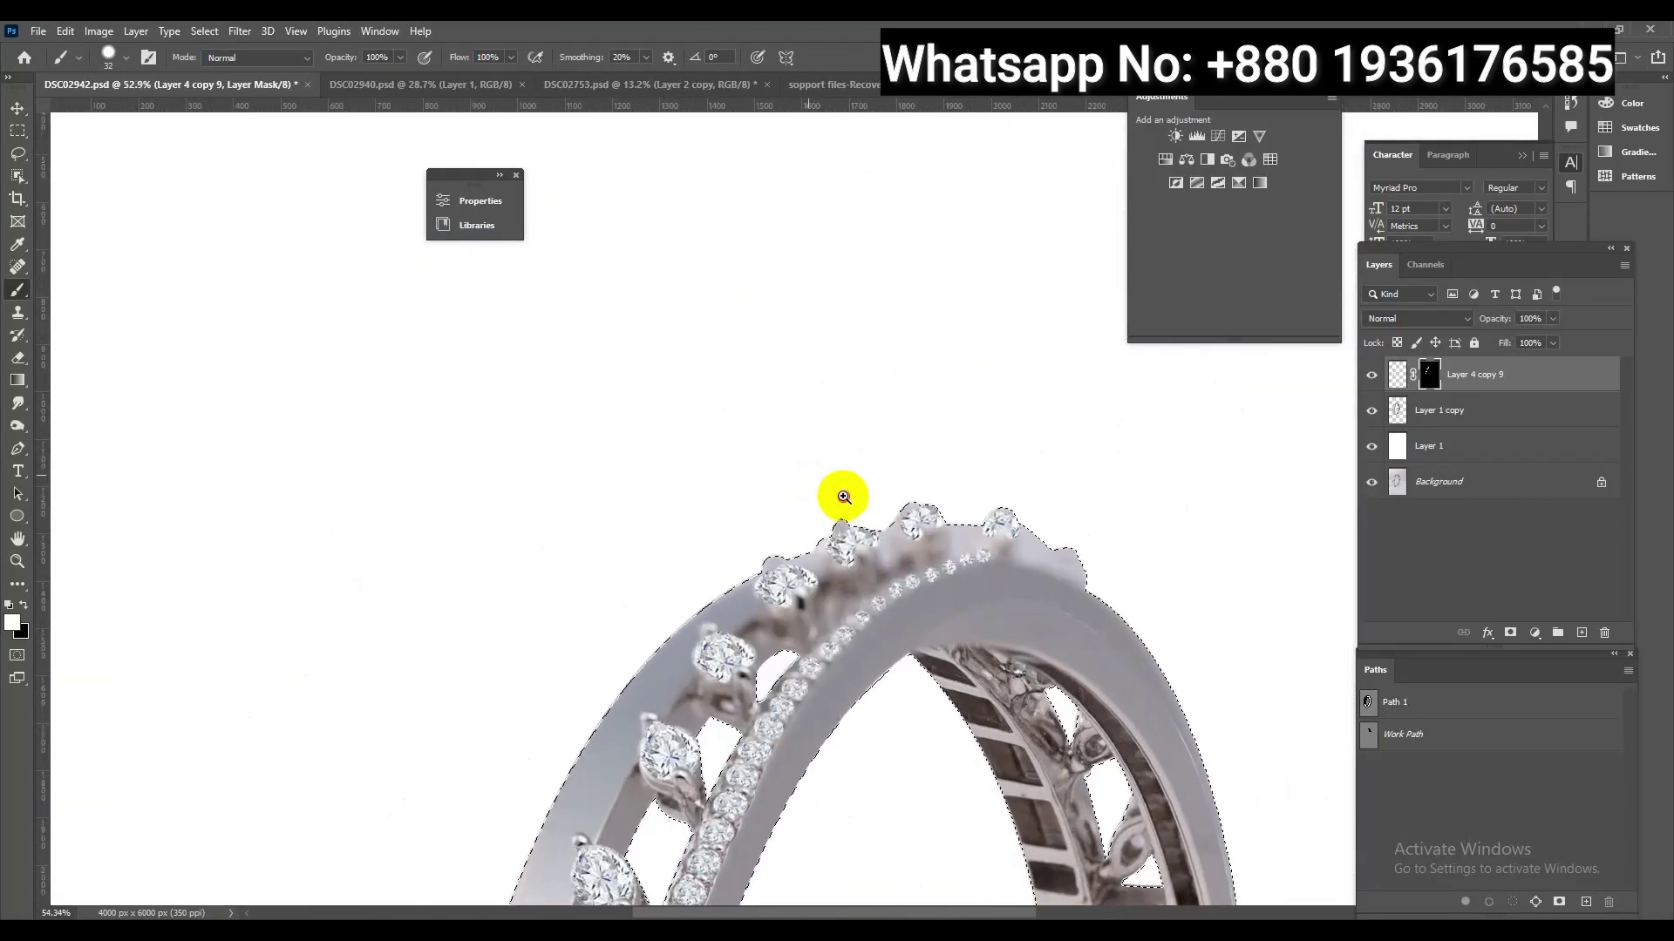
pyautogui.scroll(-3, 1020, 567)
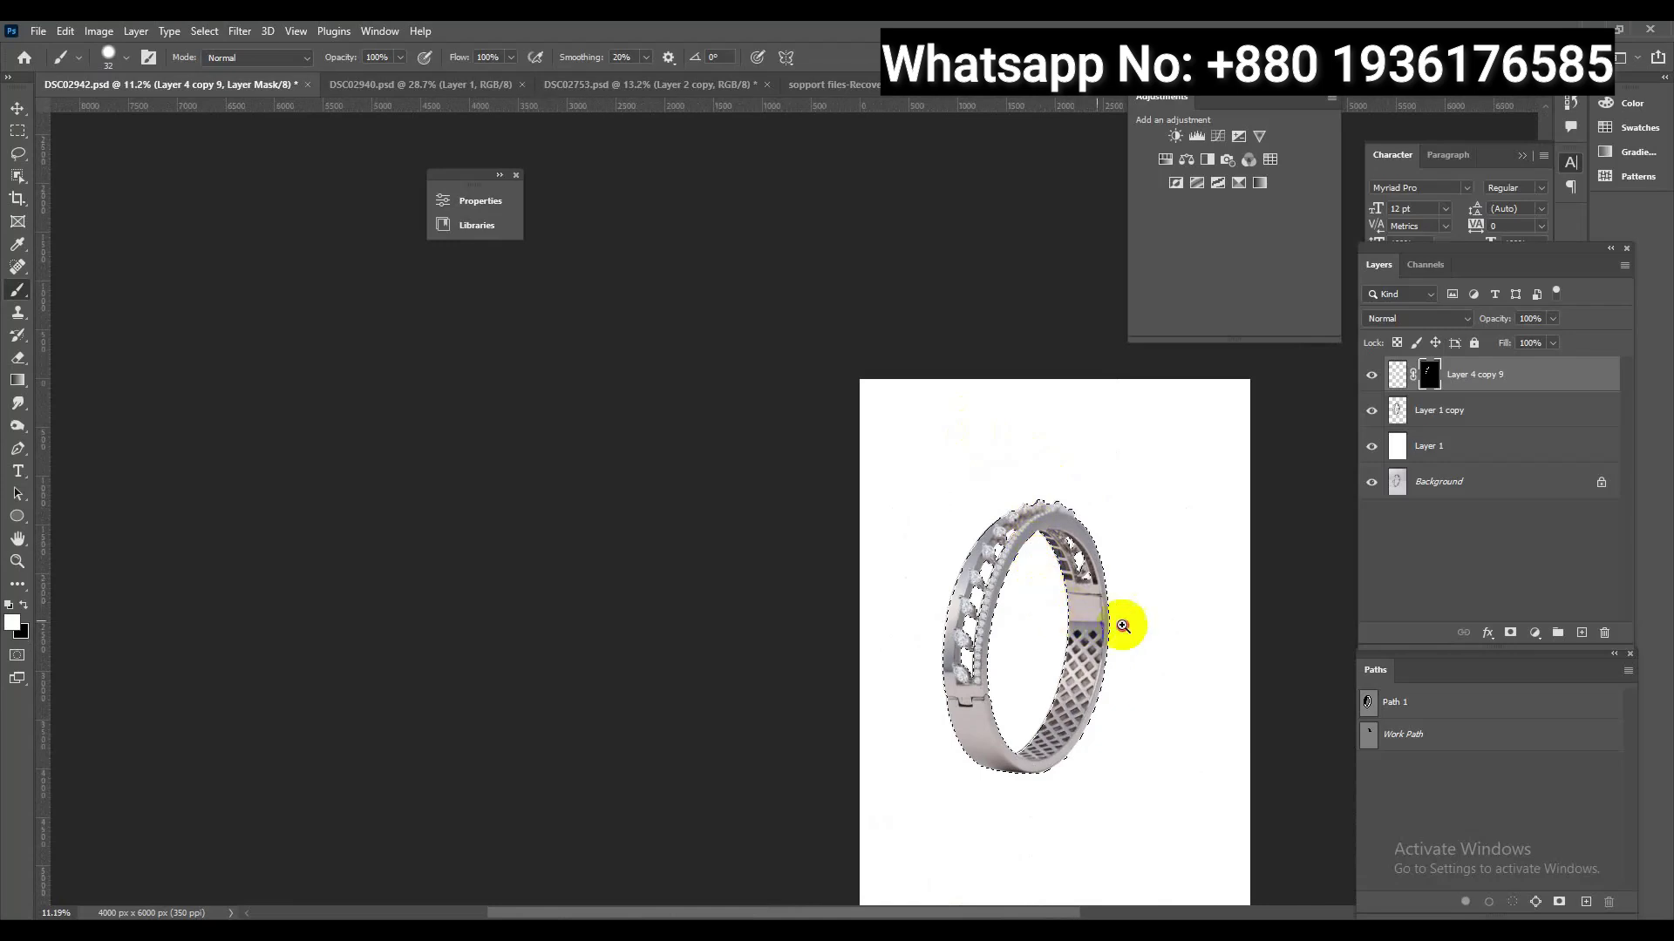
# Apply Camera Raw Noise Reduction 100 to the Layer 1 copy metal layer
pyautogui.scroll(5, 1123, 625)
pyautogui.moveTo(1117, 658); pyautogui.dragTo(1064, 595)
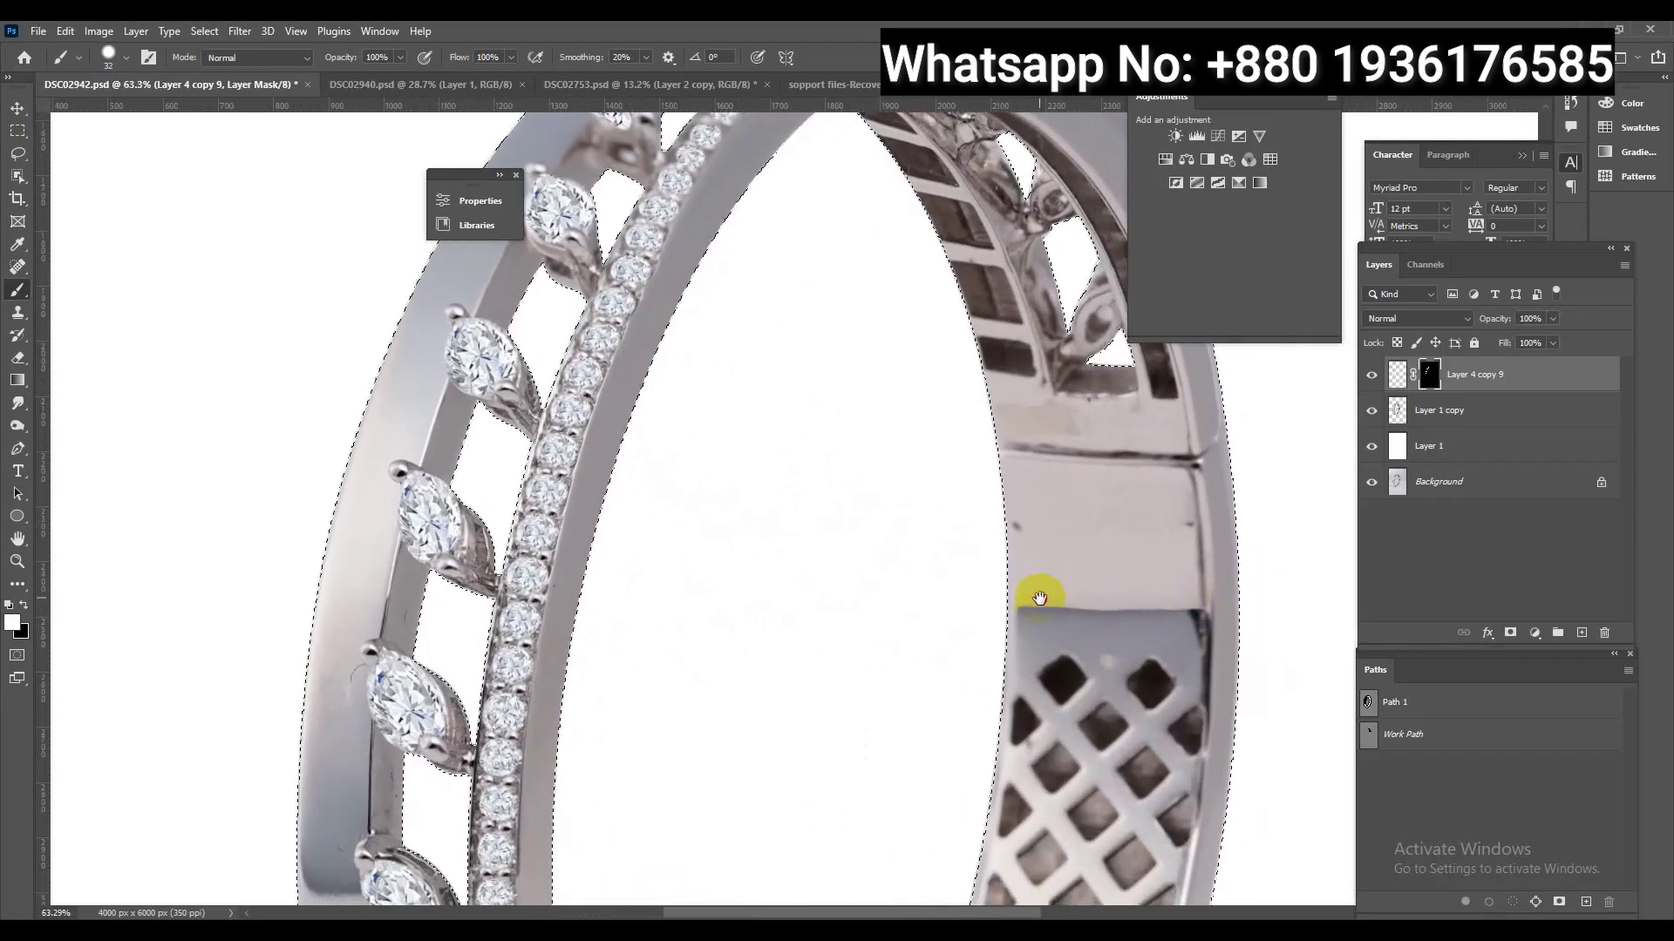
pyautogui.click(1476, 412)
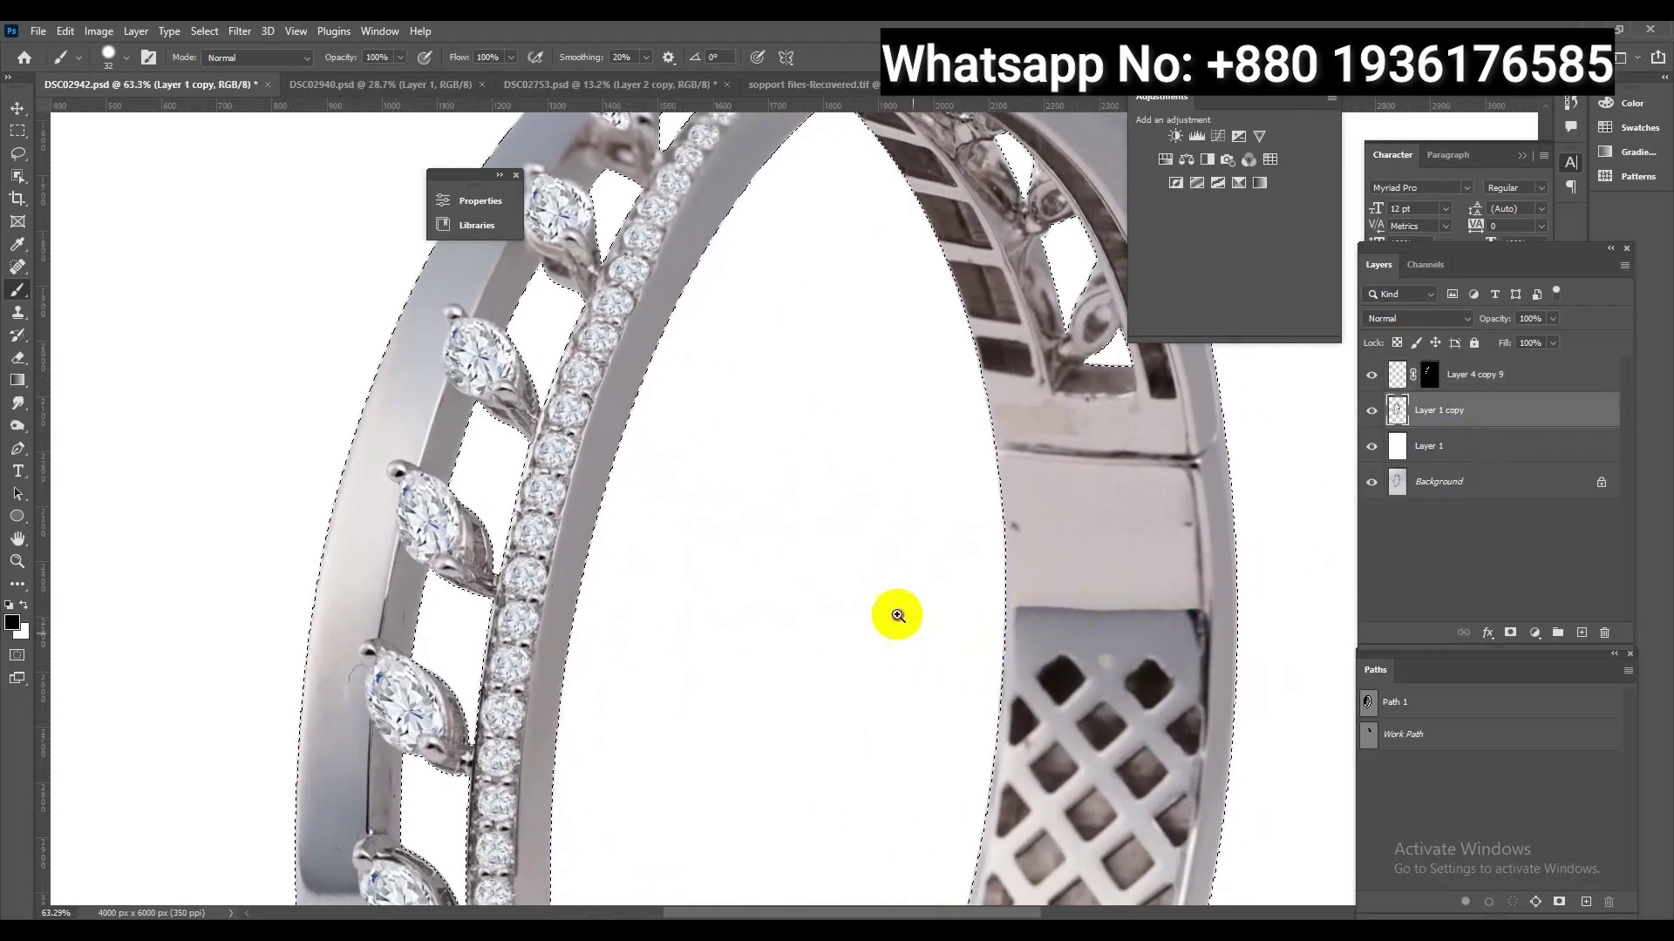
pyautogui.scroll(-3, 896, 617)
pyautogui.scroll(2, 854, 602)
pyautogui.scroll(-1, 912, 486)
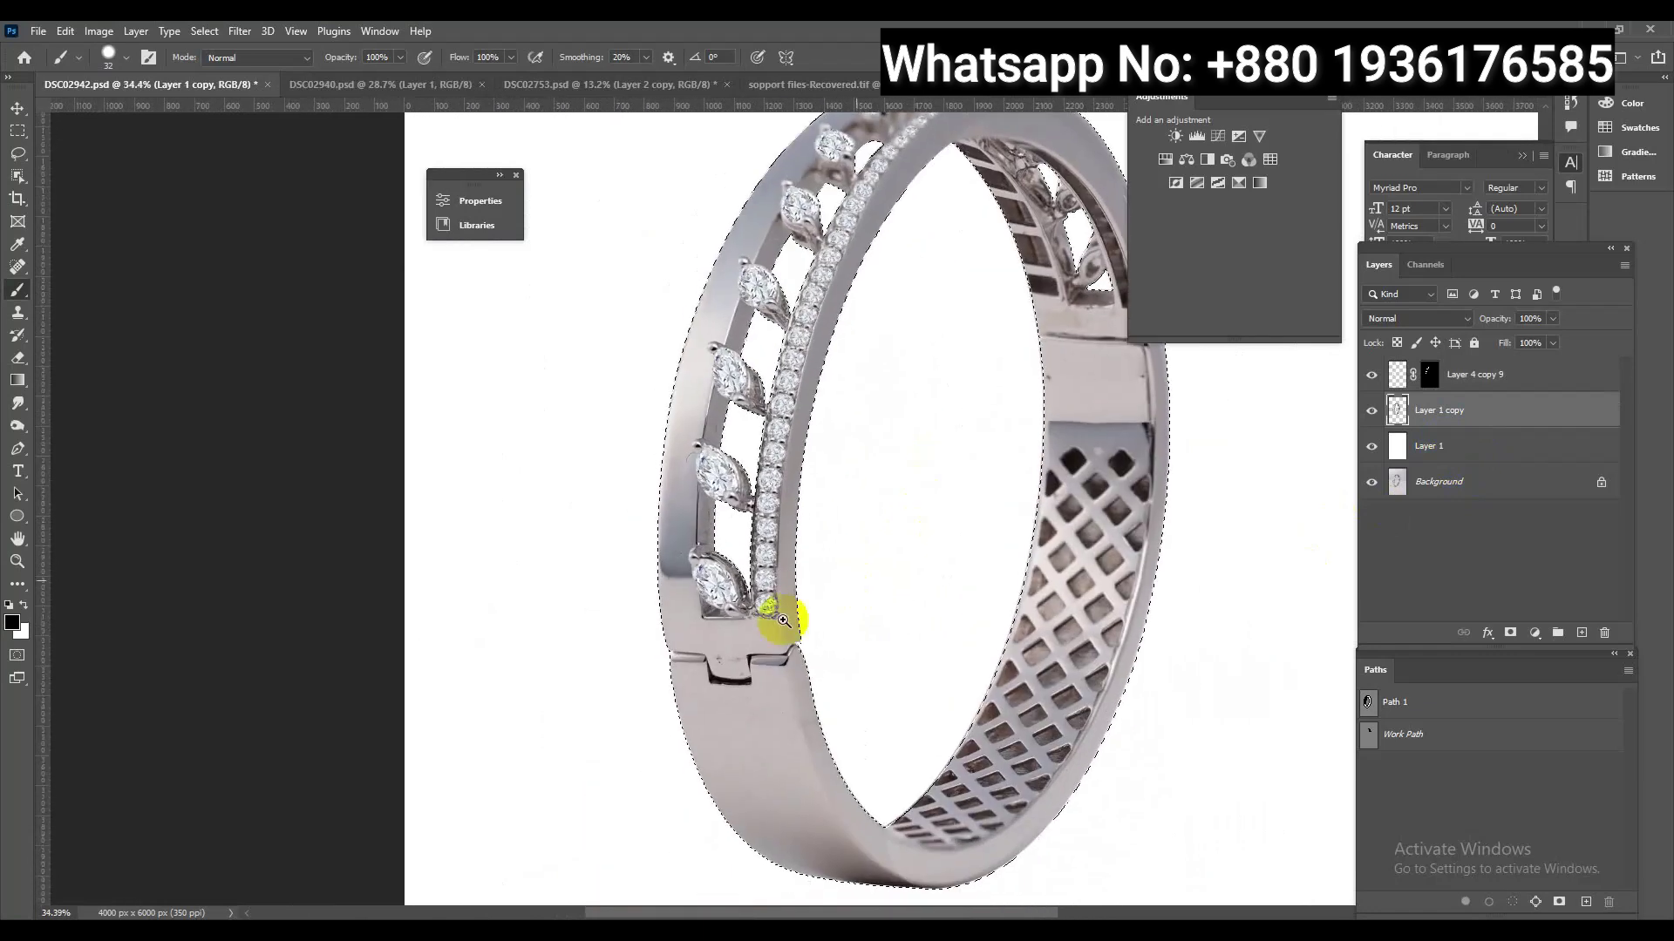
pyautogui.scroll(4, 784, 684)
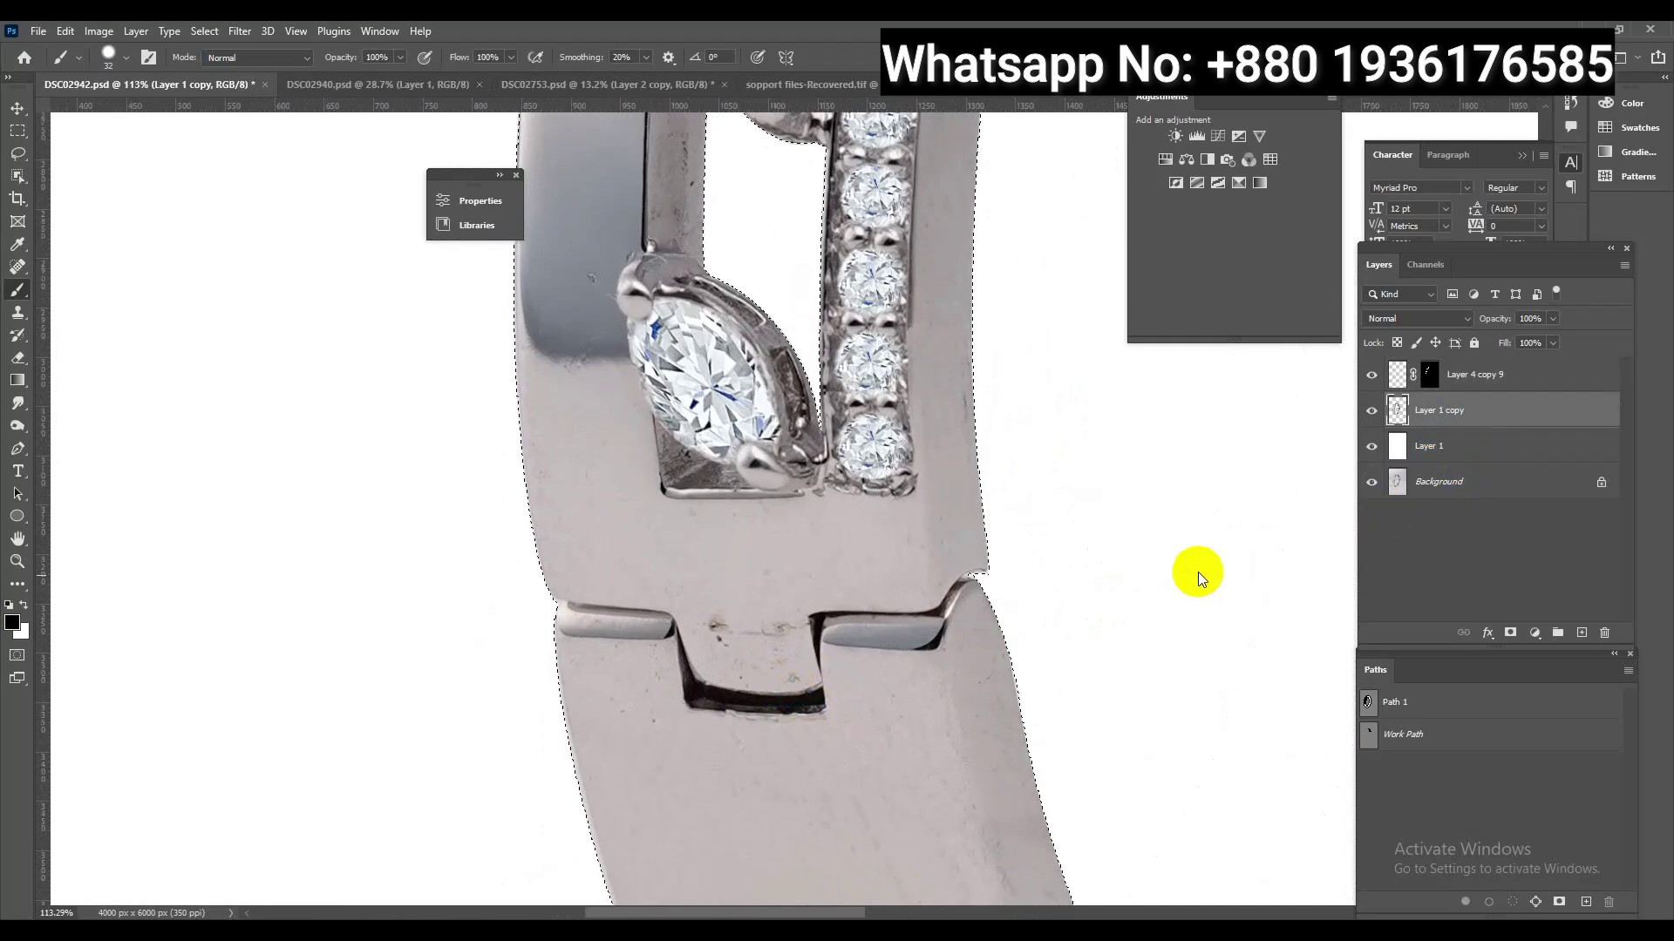
pyautogui.hotkey('ctrl', 'shift', 'a')
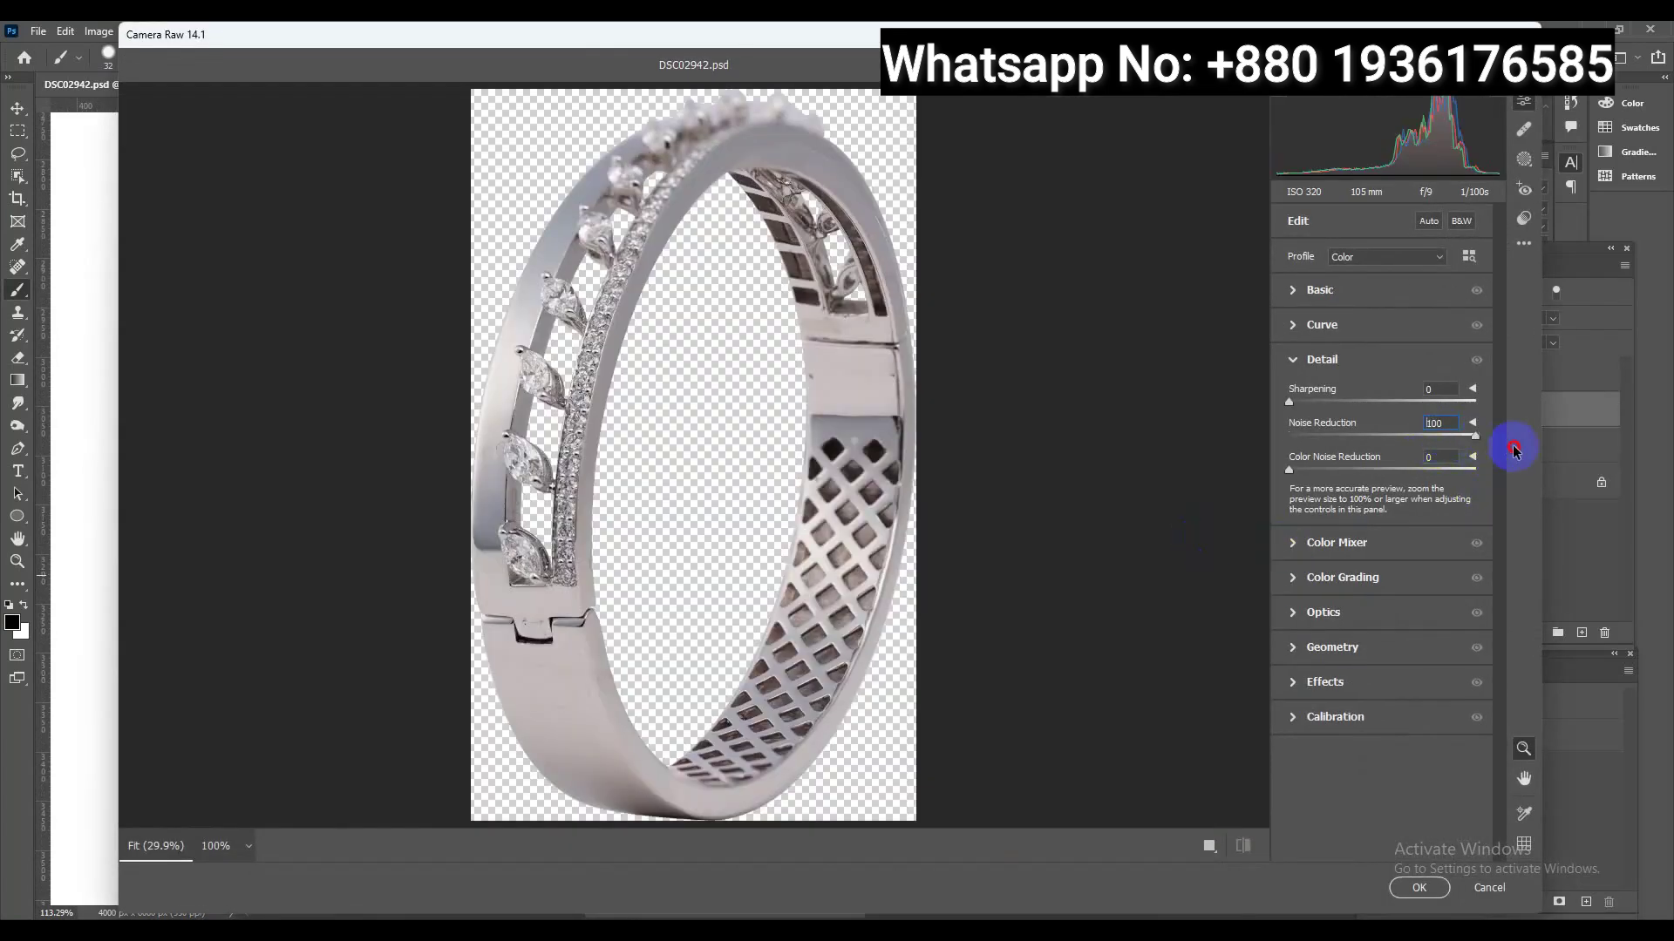
pyautogui.click(1419, 887)
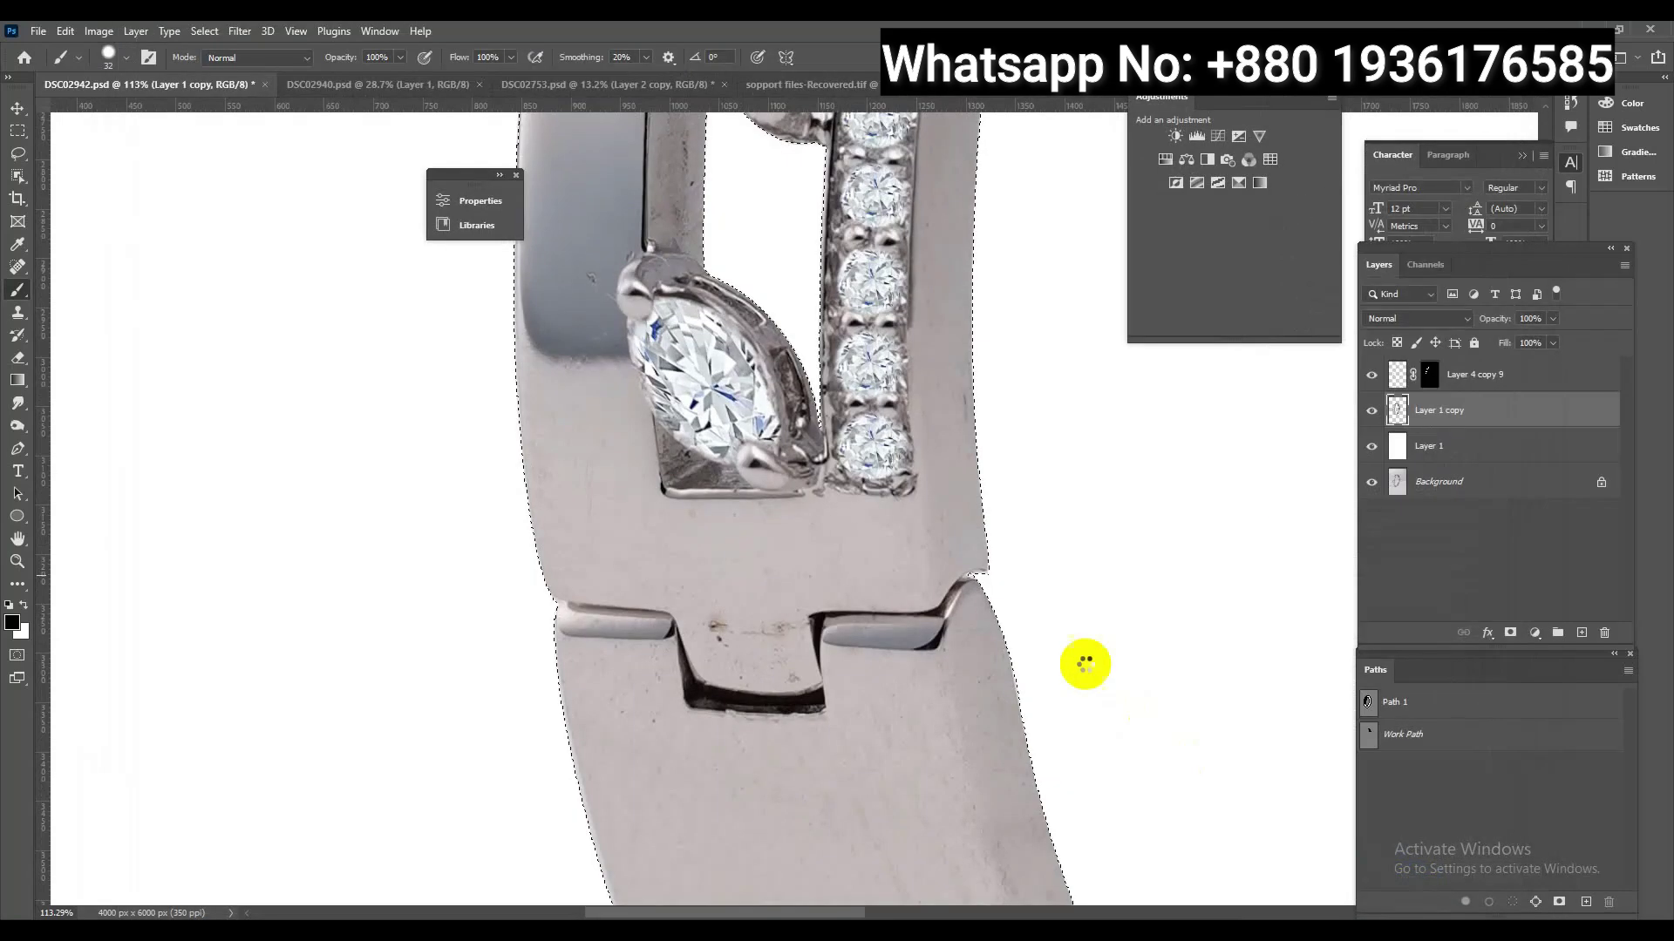
# Reopen the Filter menu toward Camera Raw Filter, then dismiss it without choosing
pyautogui.click(231, 36)
pyautogui.click(277, 50)
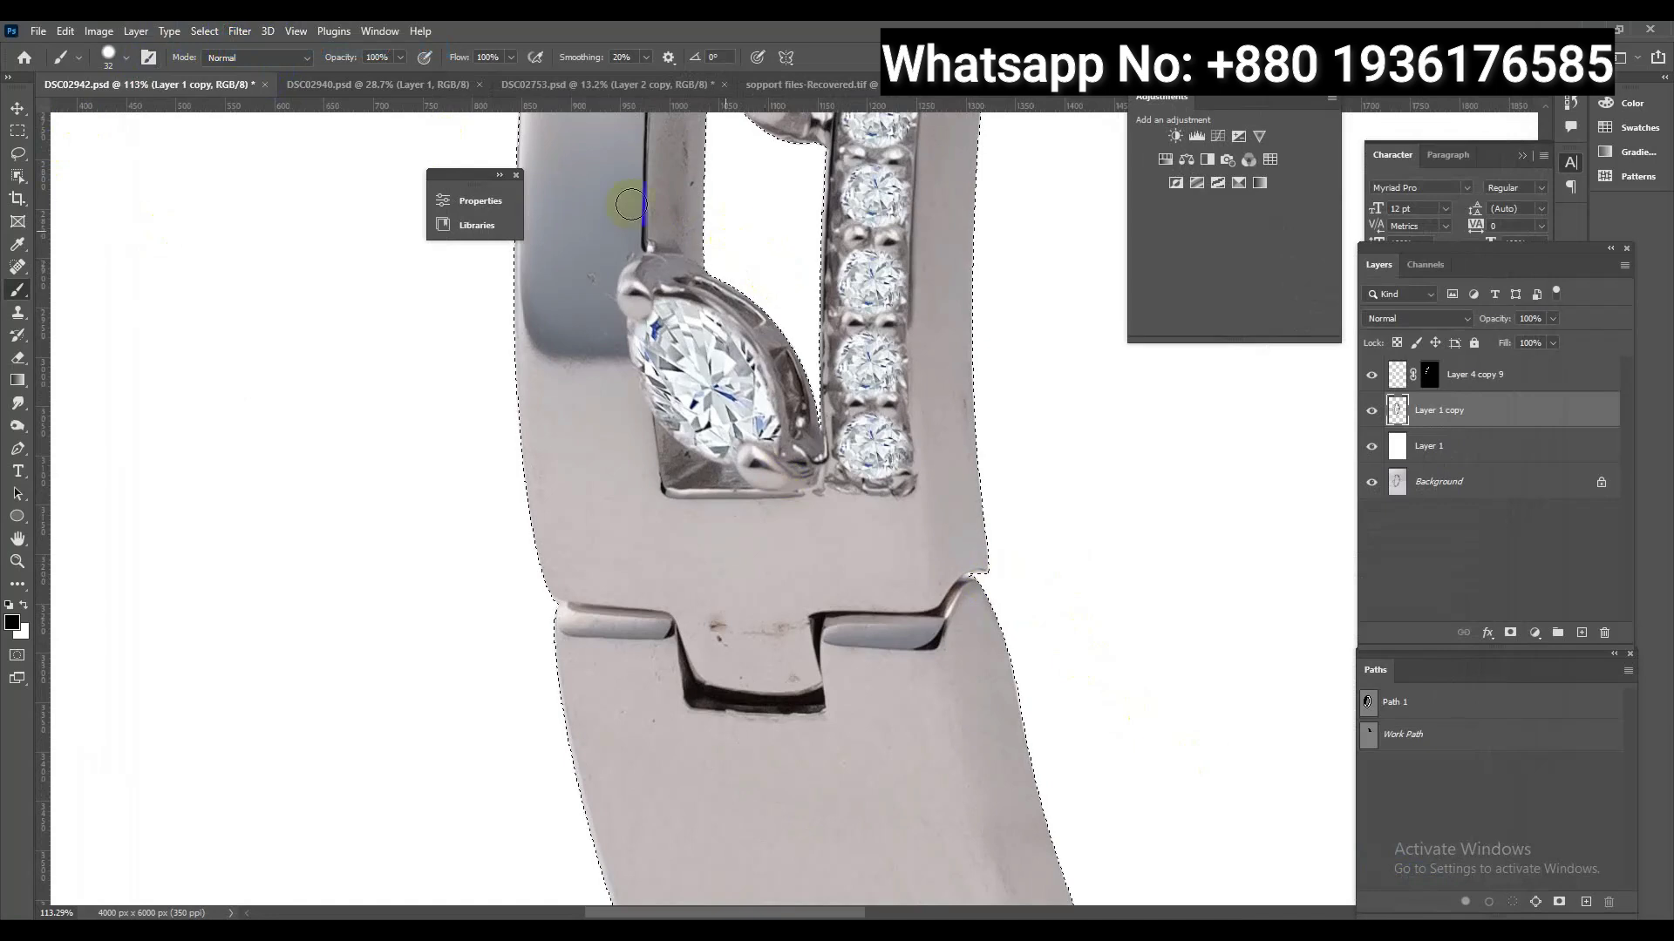
pyautogui.click(241, 31)
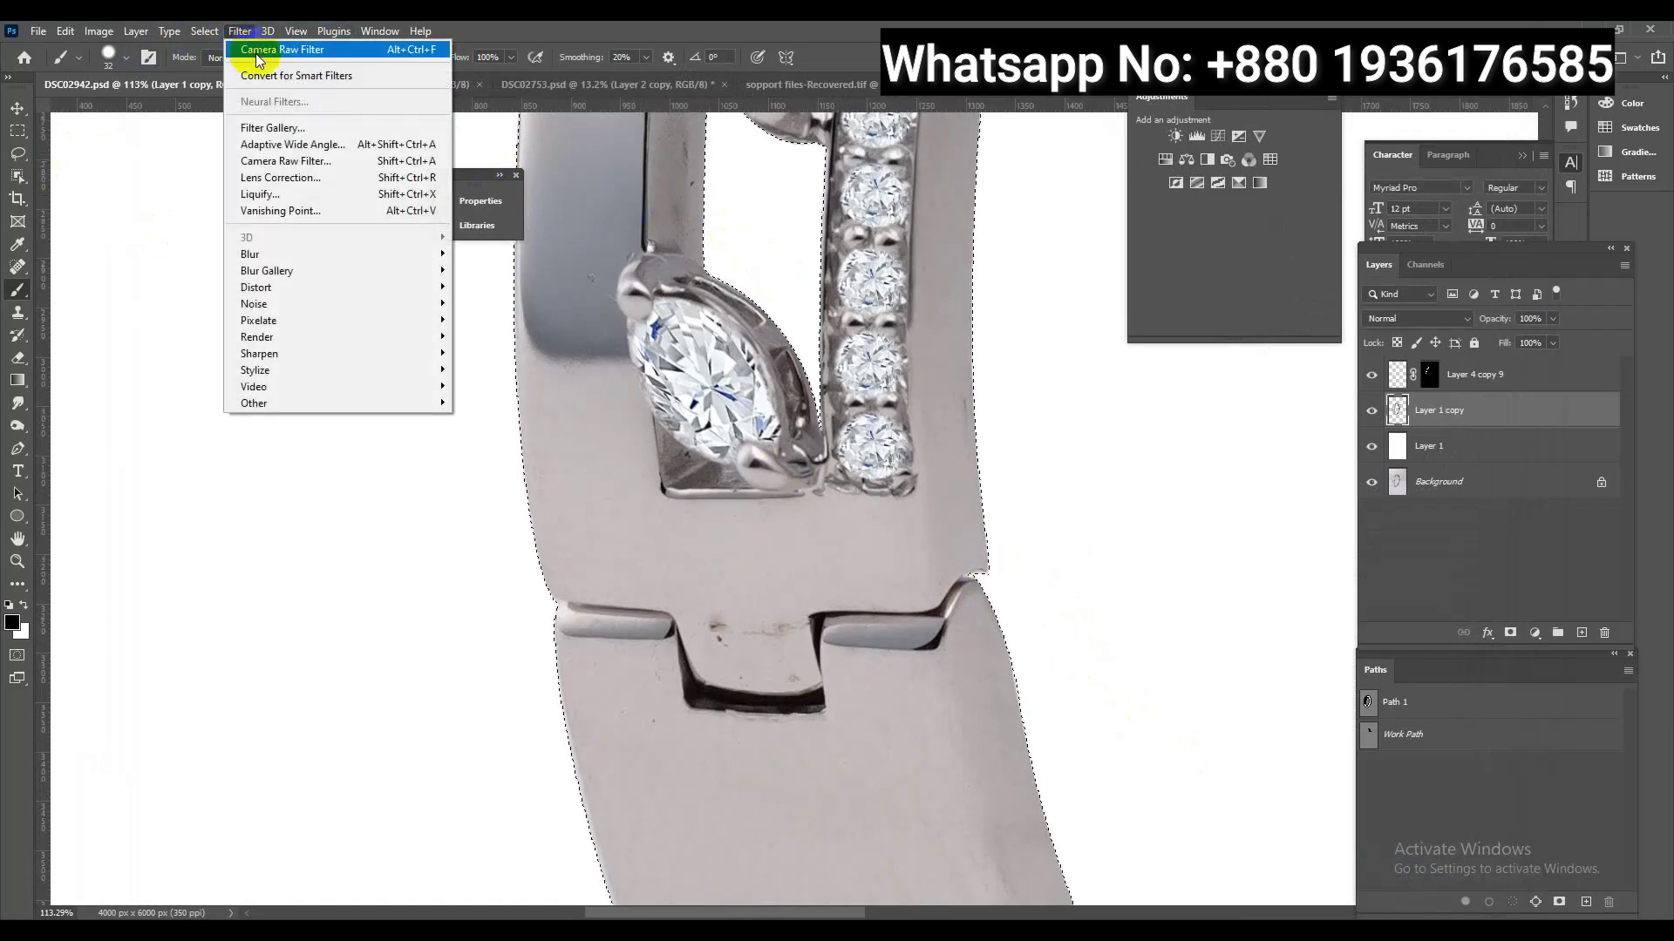
pyautogui.click(256, 52)
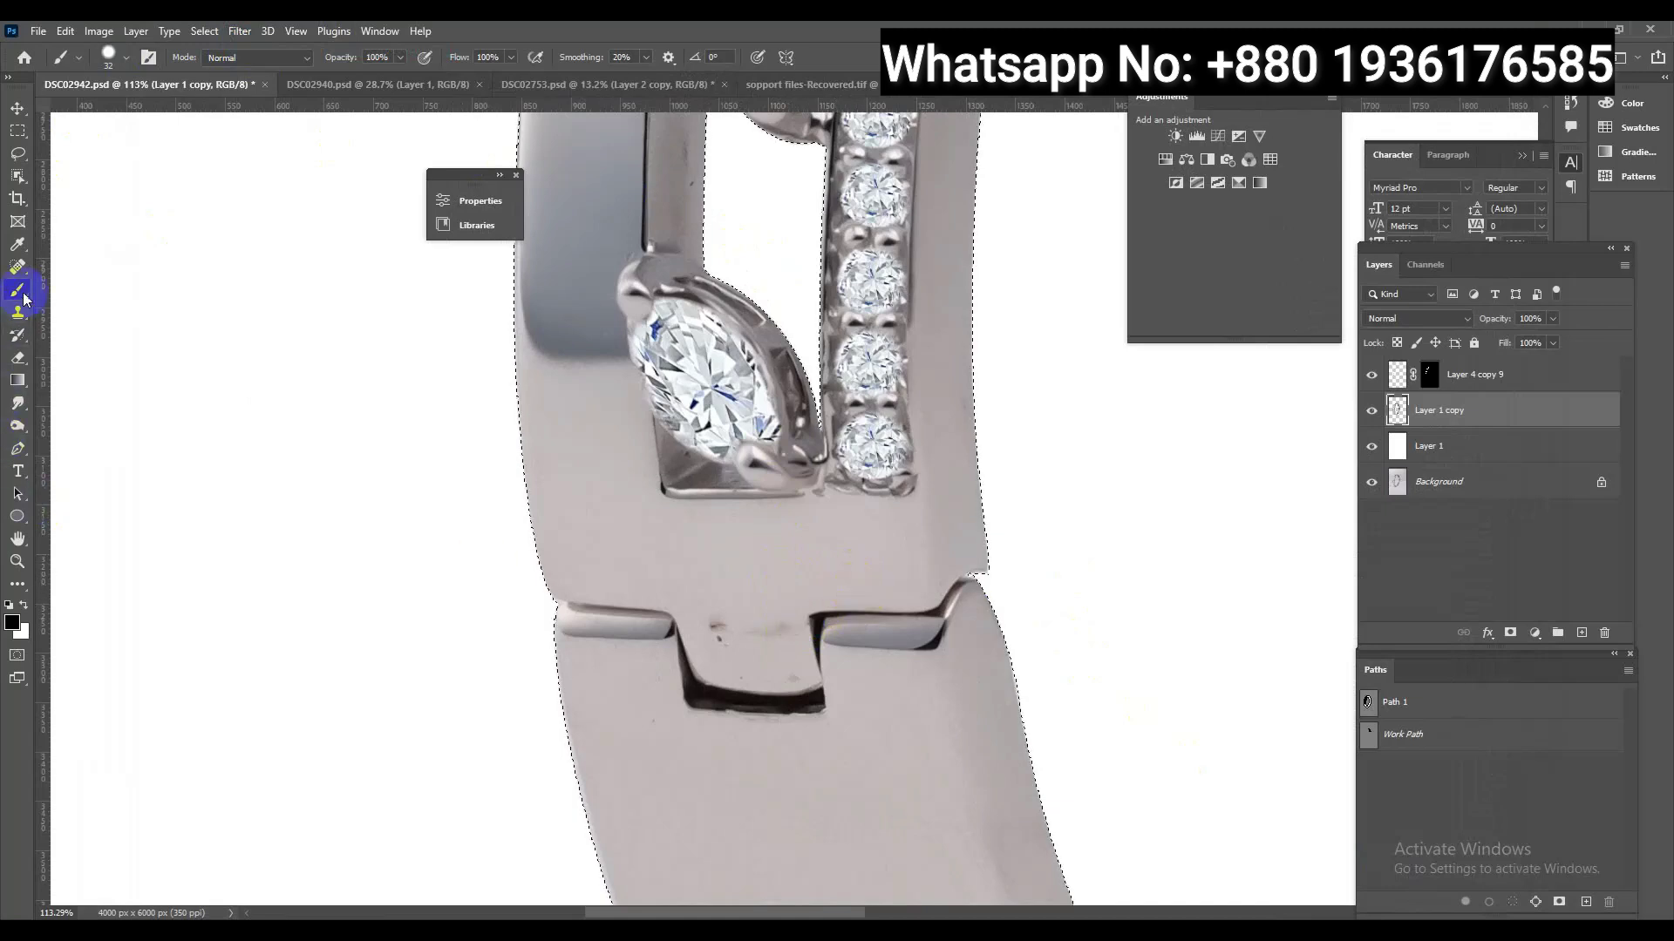
# Switch to the Spot Healing Brush and heal the dark stain near the clasp notch
pyautogui.press('j')
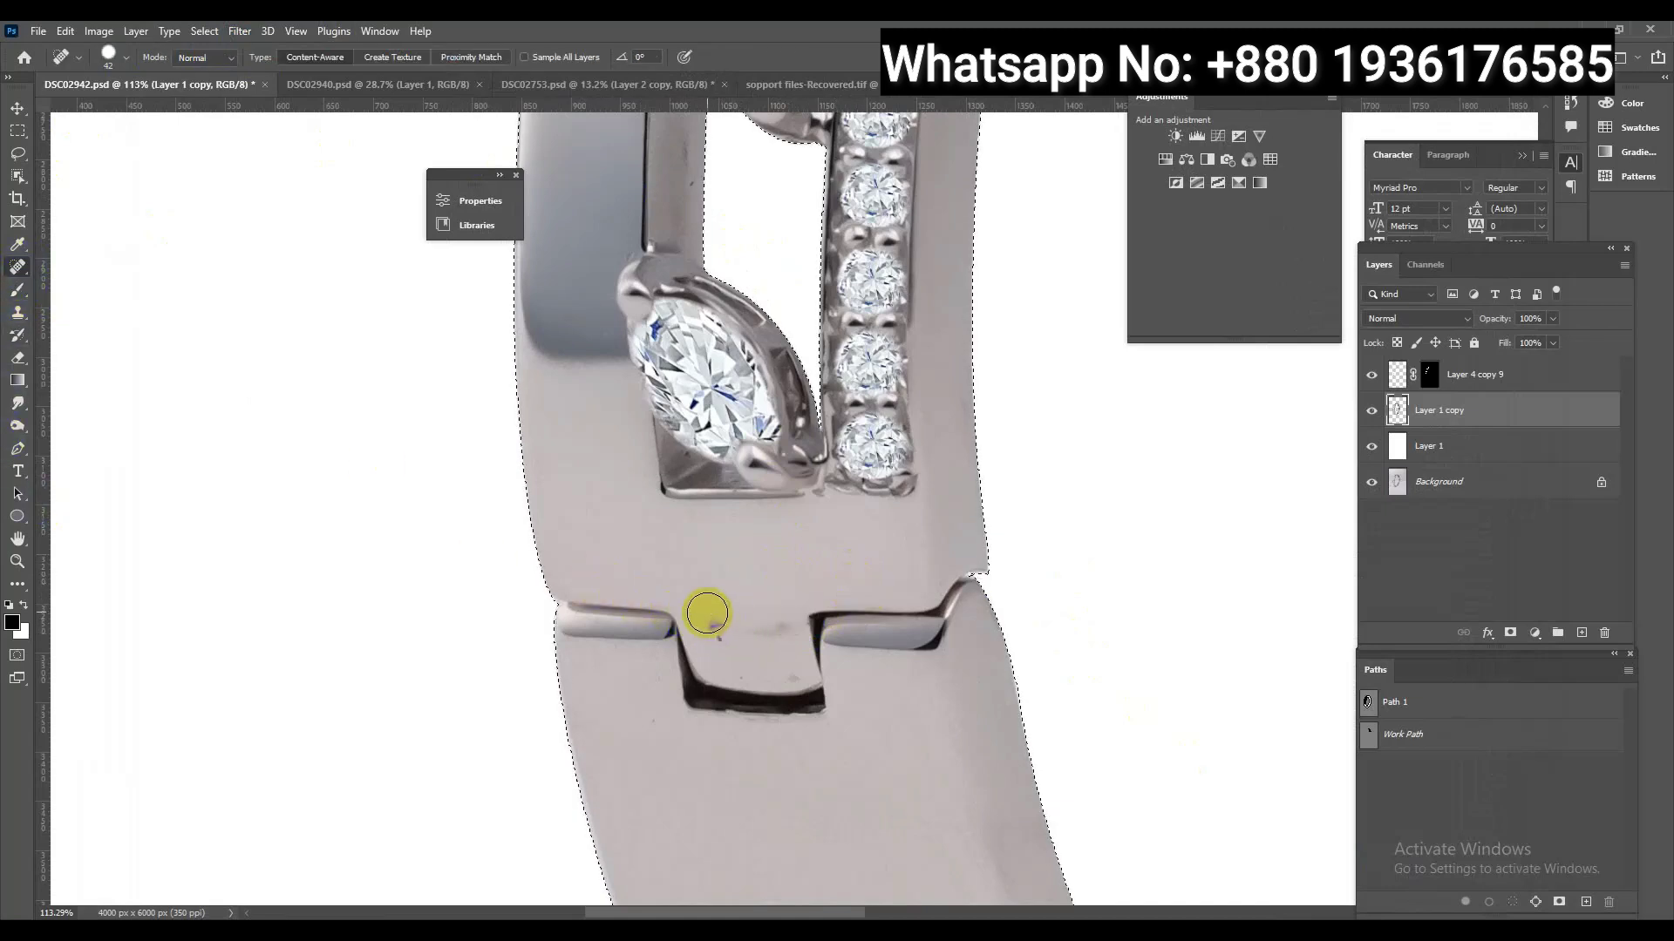
pyautogui.moveTo(723, 644); pyautogui.dragTo(724, 645)
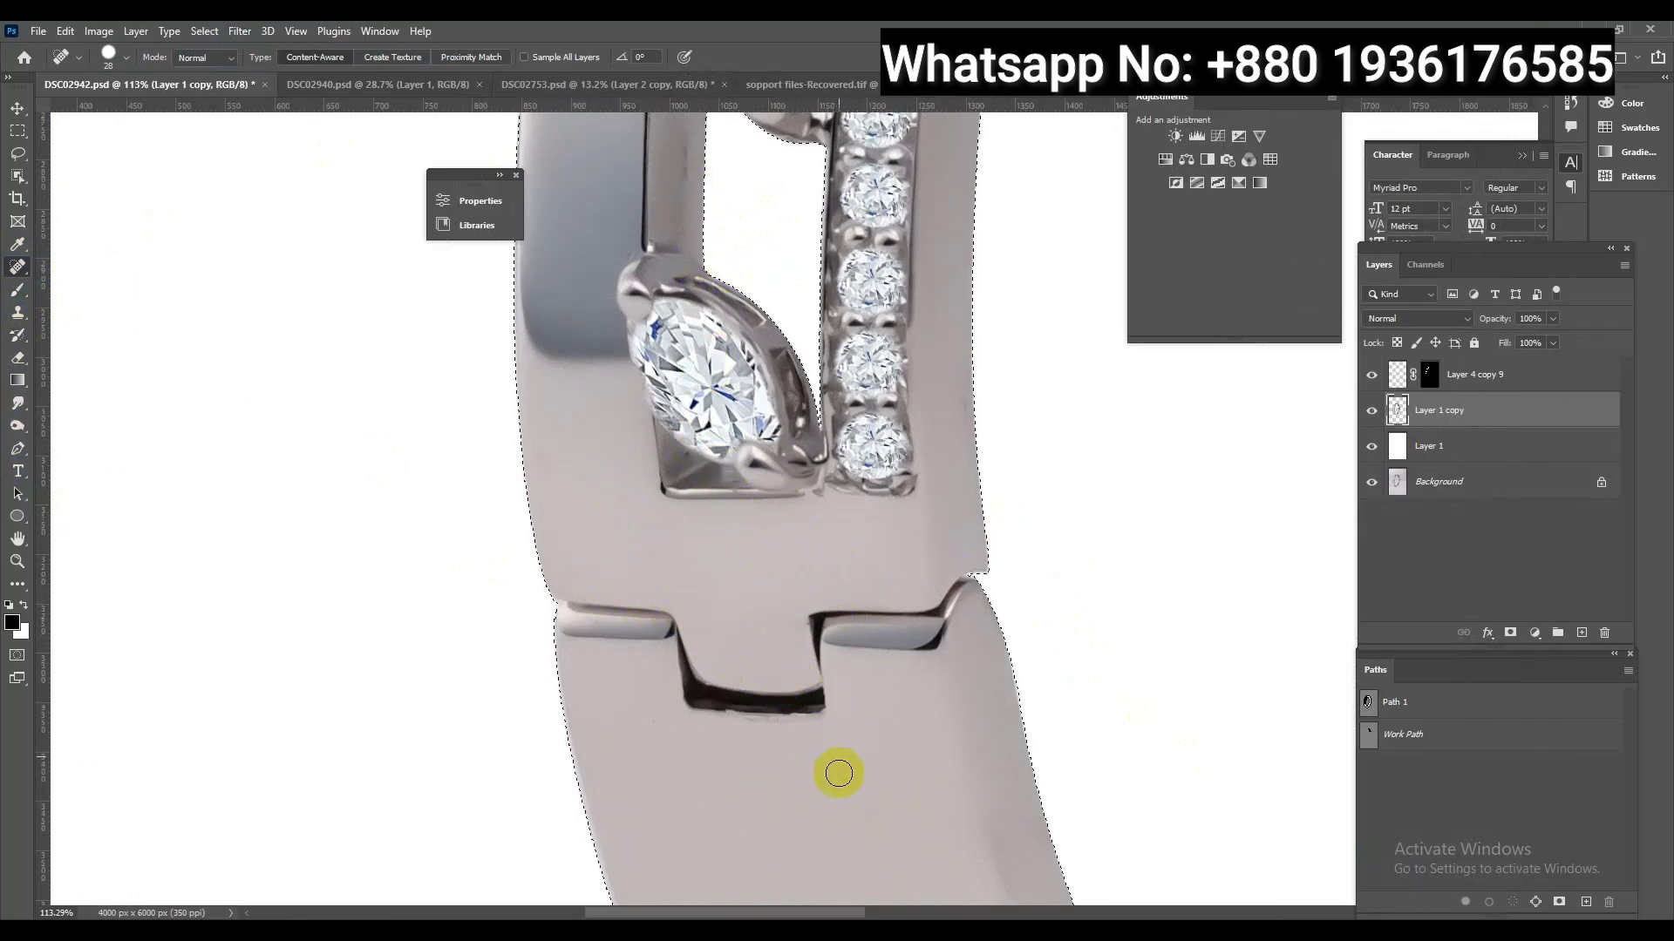
pyautogui.moveTo(762, 673); pyautogui.dragTo(718, 446)
pyautogui.scroll(-3, 719, 446)
pyautogui.scroll(-3, 568, 460)
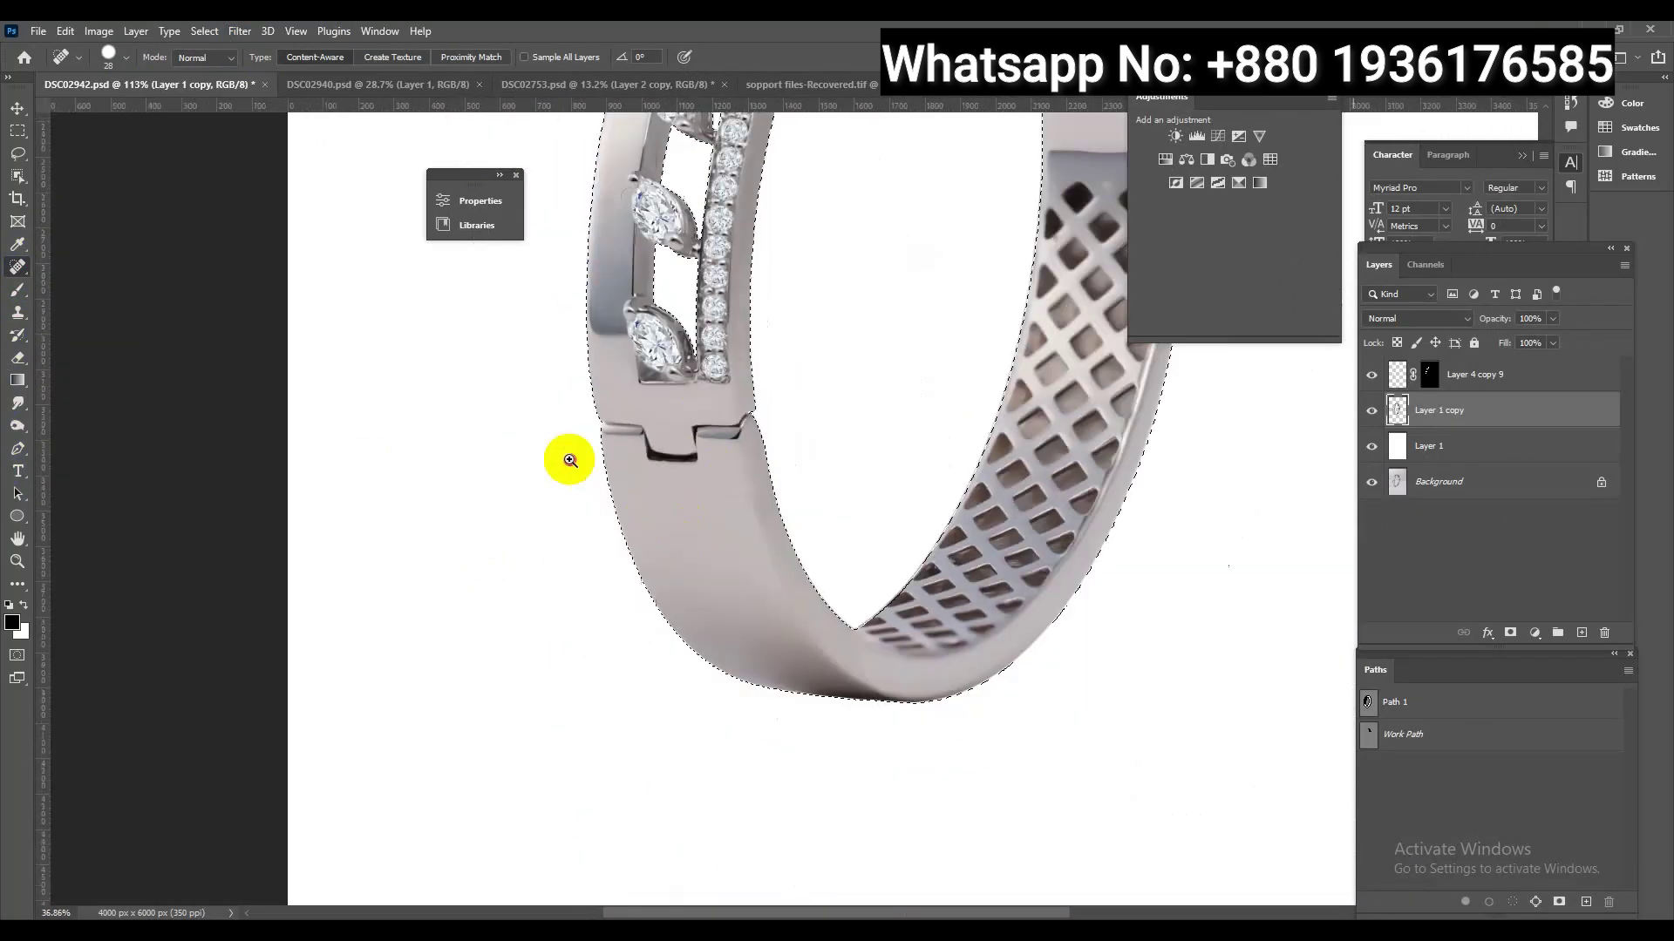
pyautogui.scroll(-3, 568, 460)
pyautogui.scroll(3, 874, 259)
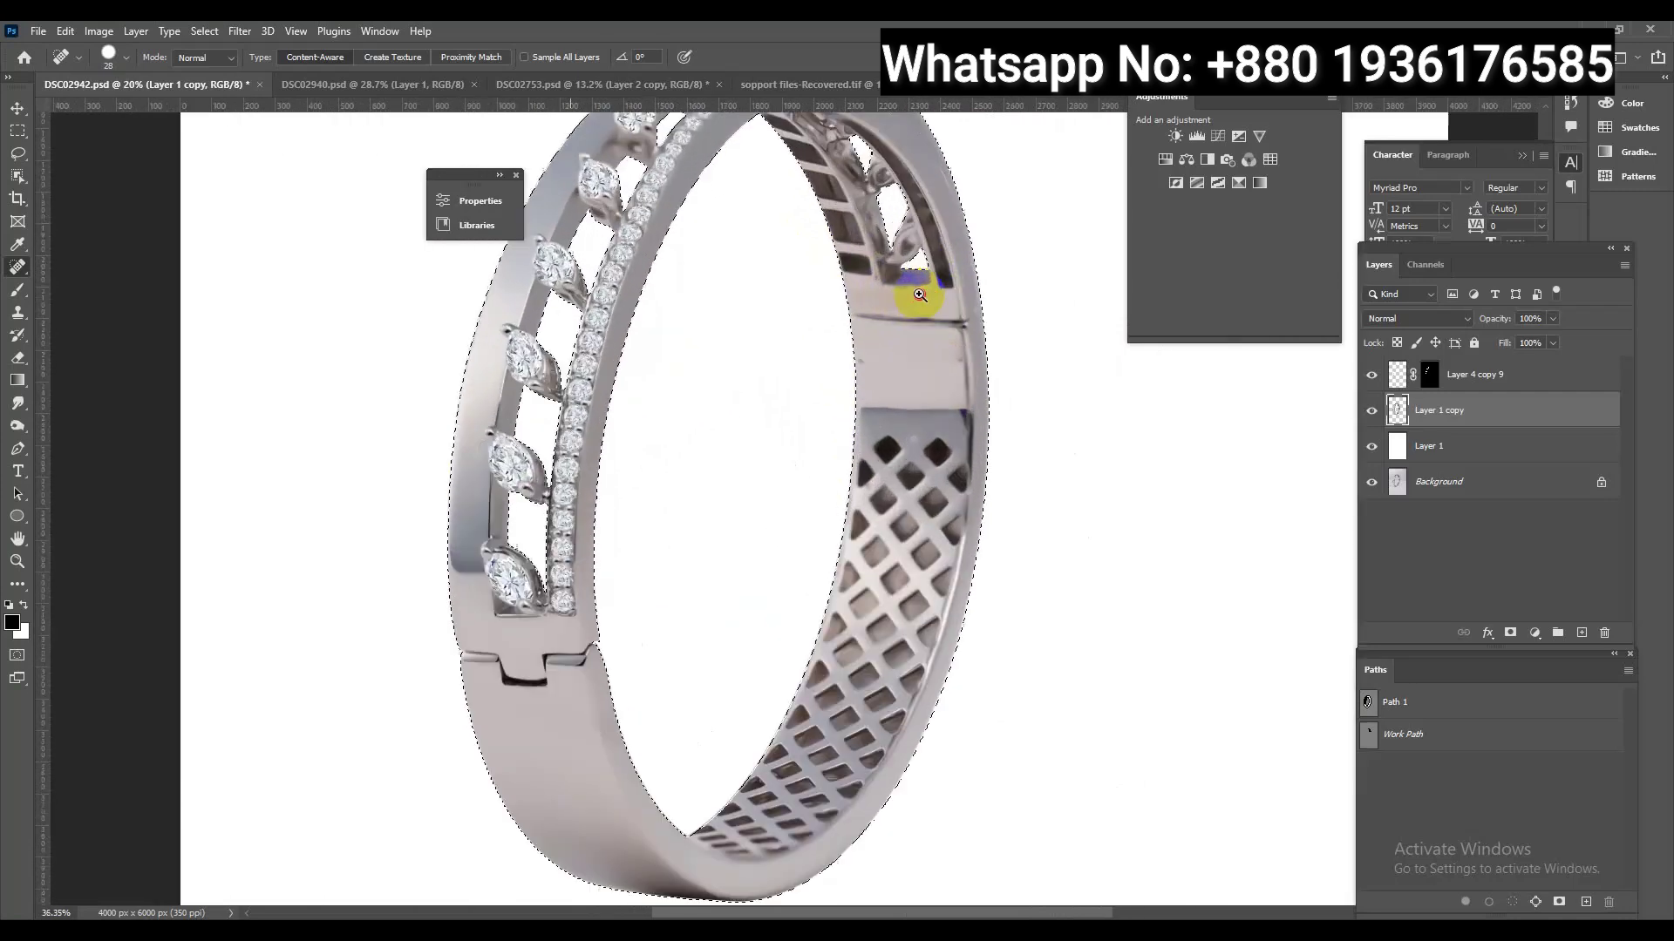
# Heal the blemishes along the ring's right outer edge on the upper part of the bracelet
pyautogui.moveTo(807, 261); pyautogui.dragTo(941, 485)
pyautogui.click(933, 367)
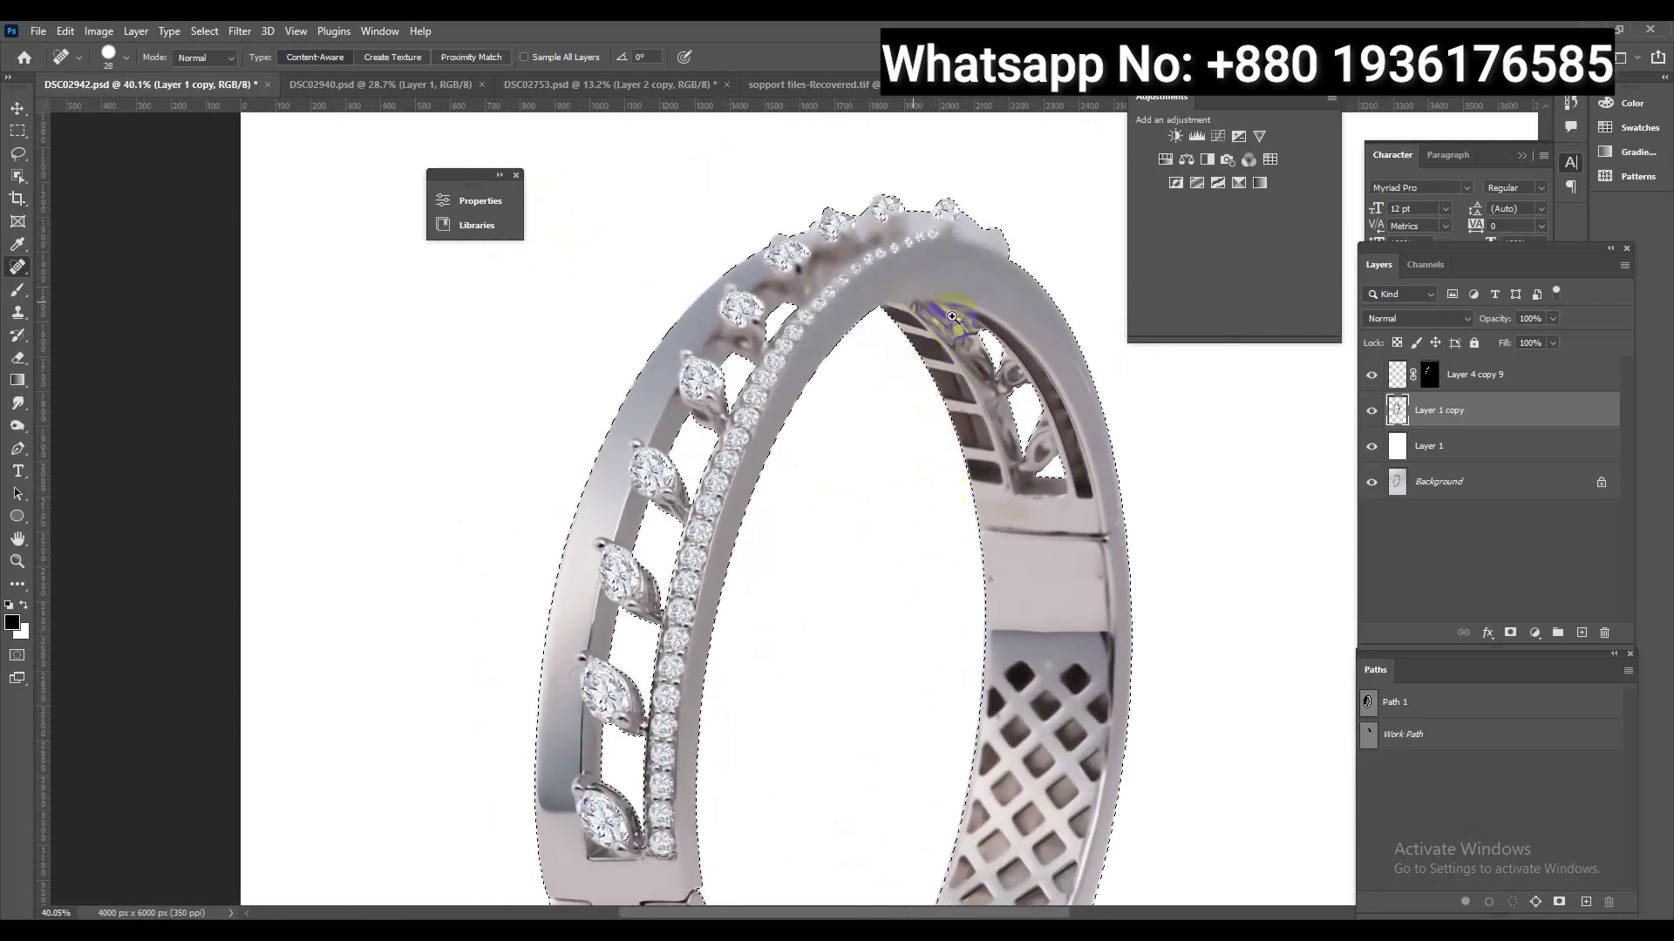
pyautogui.scroll(1, 1116, 362)
pyautogui.scroll(1, 1081, 361)
pyautogui.moveTo(1071, 361); pyautogui.dragTo(1106, 411)
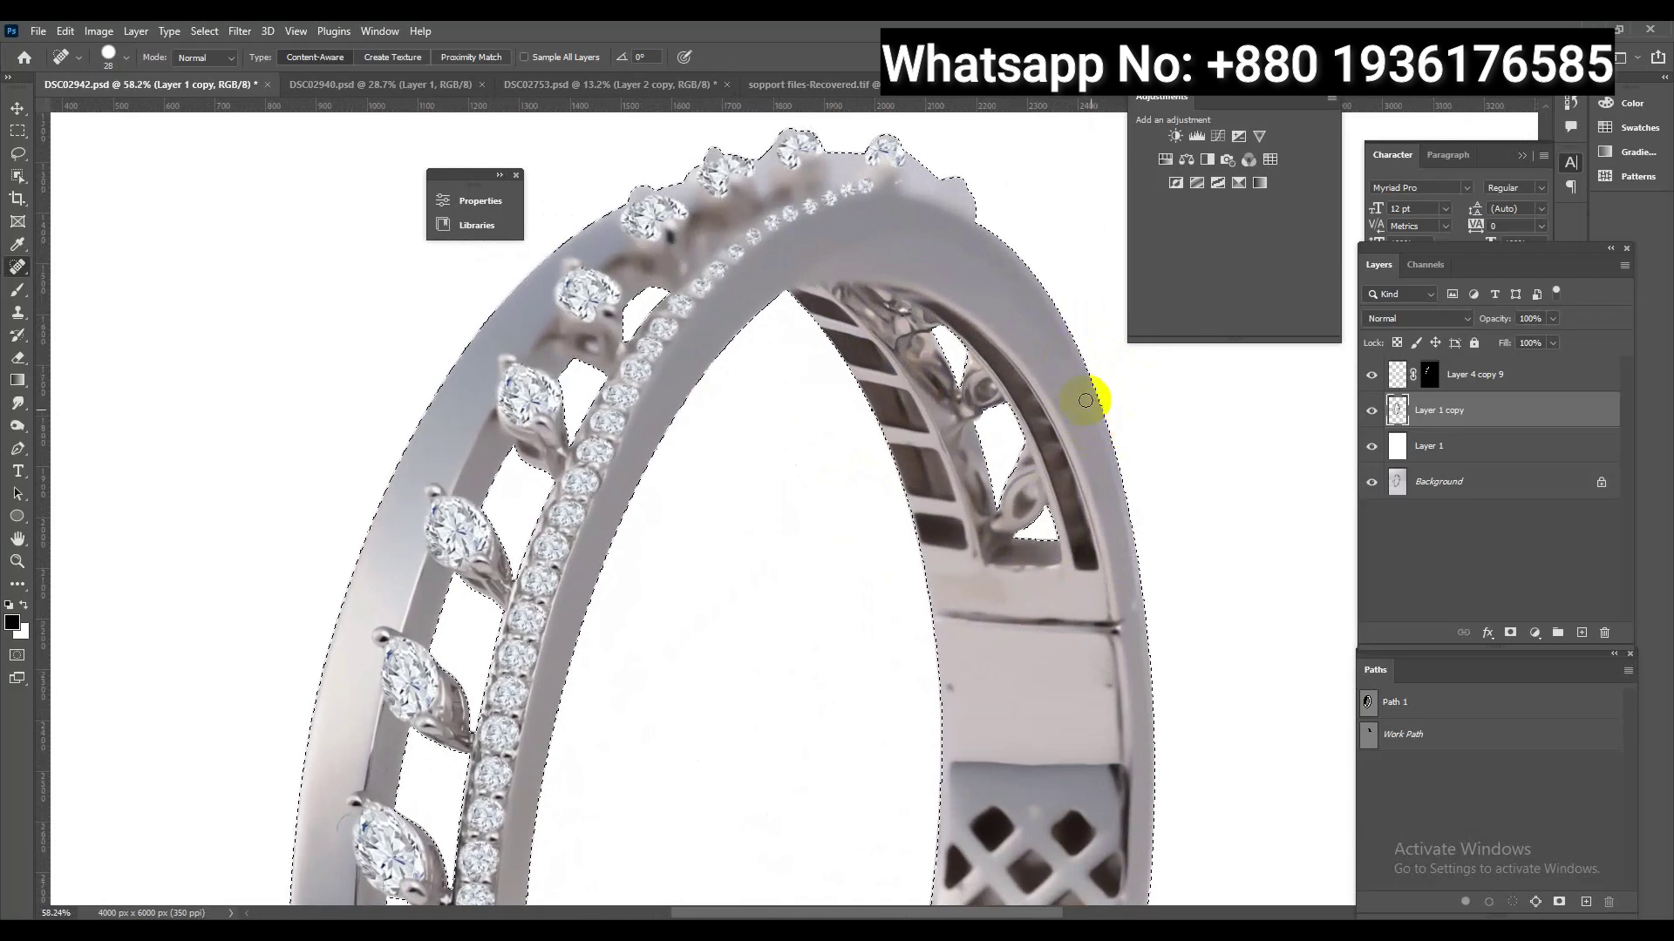
# With the Mixer Brush, blend the ring's outer edge shading and its lower inner edge
pyautogui.click(21, 291)
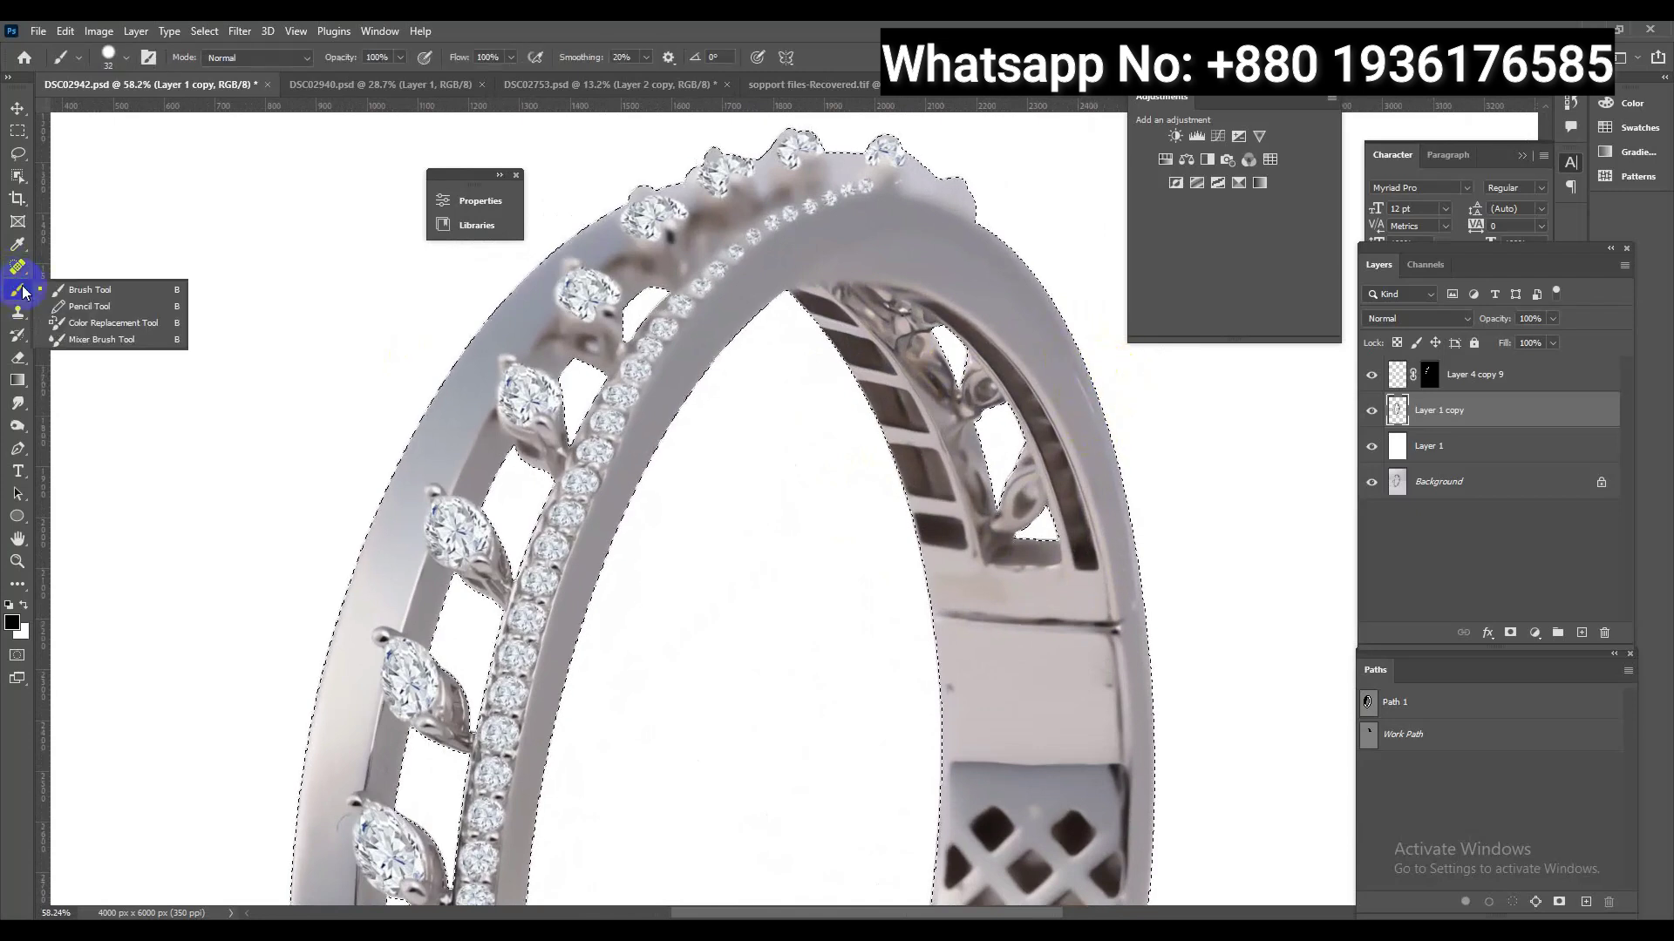
pyautogui.click(95, 339)
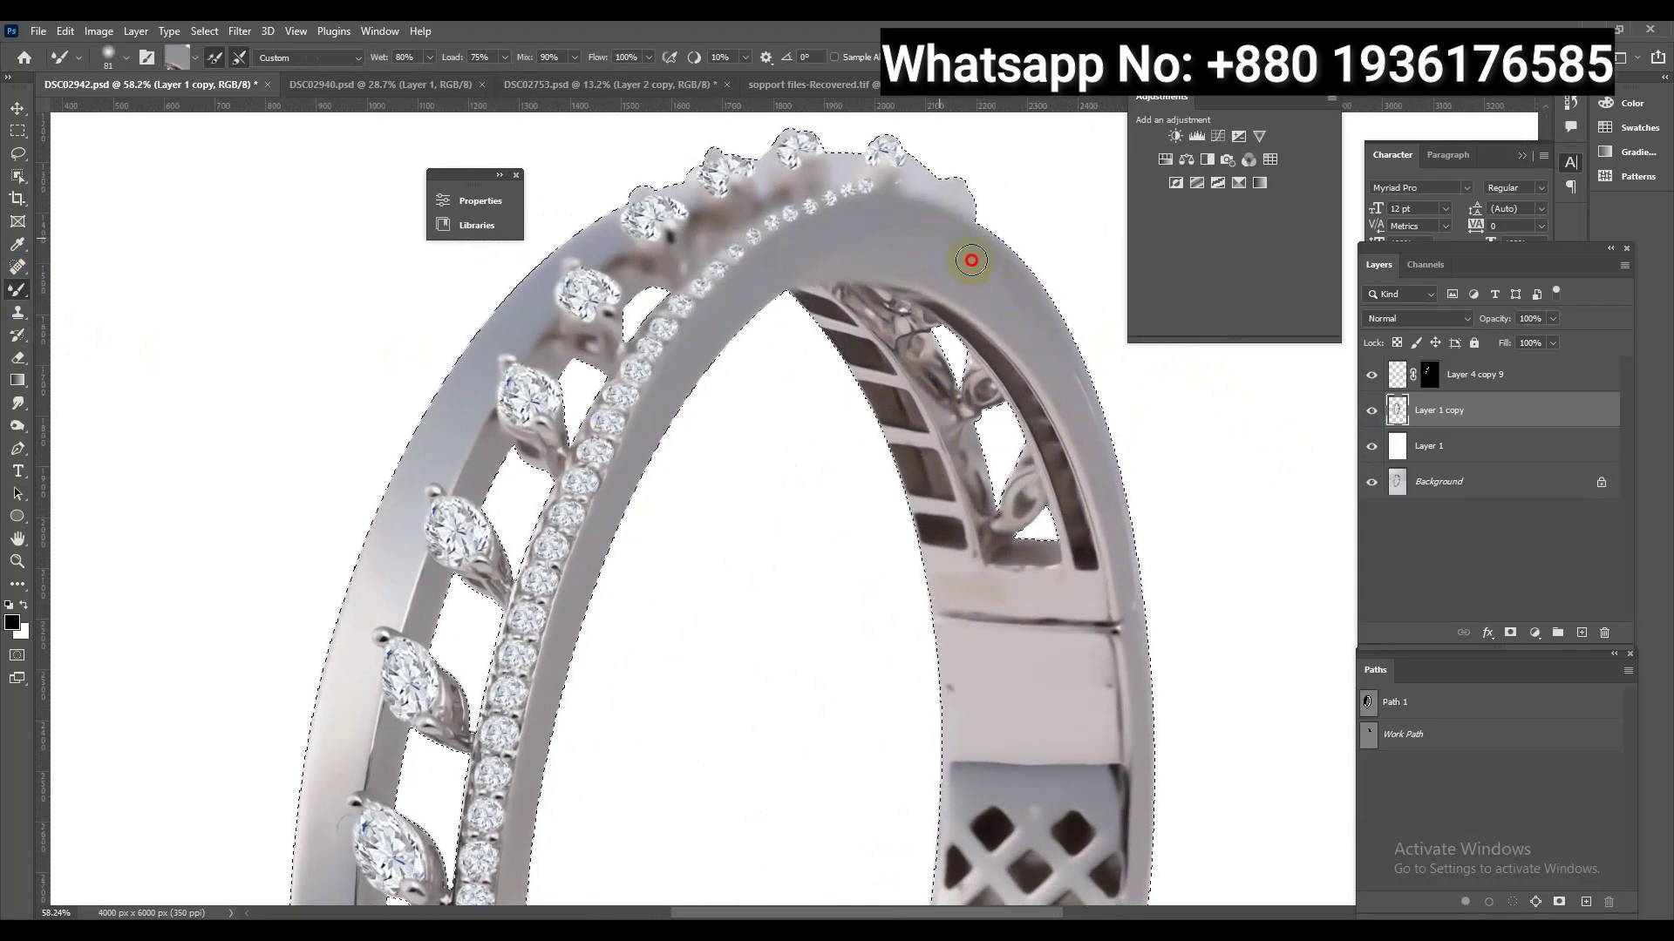
pyautogui.moveTo(1055, 340)
pyautogui.mouseDown()
pyautogui.moveTo(1116, 473)
pyautogui.moveTo(1155, 680)
pyautogui.moveTo(1033, 379)
pyautogui.mouseUp()
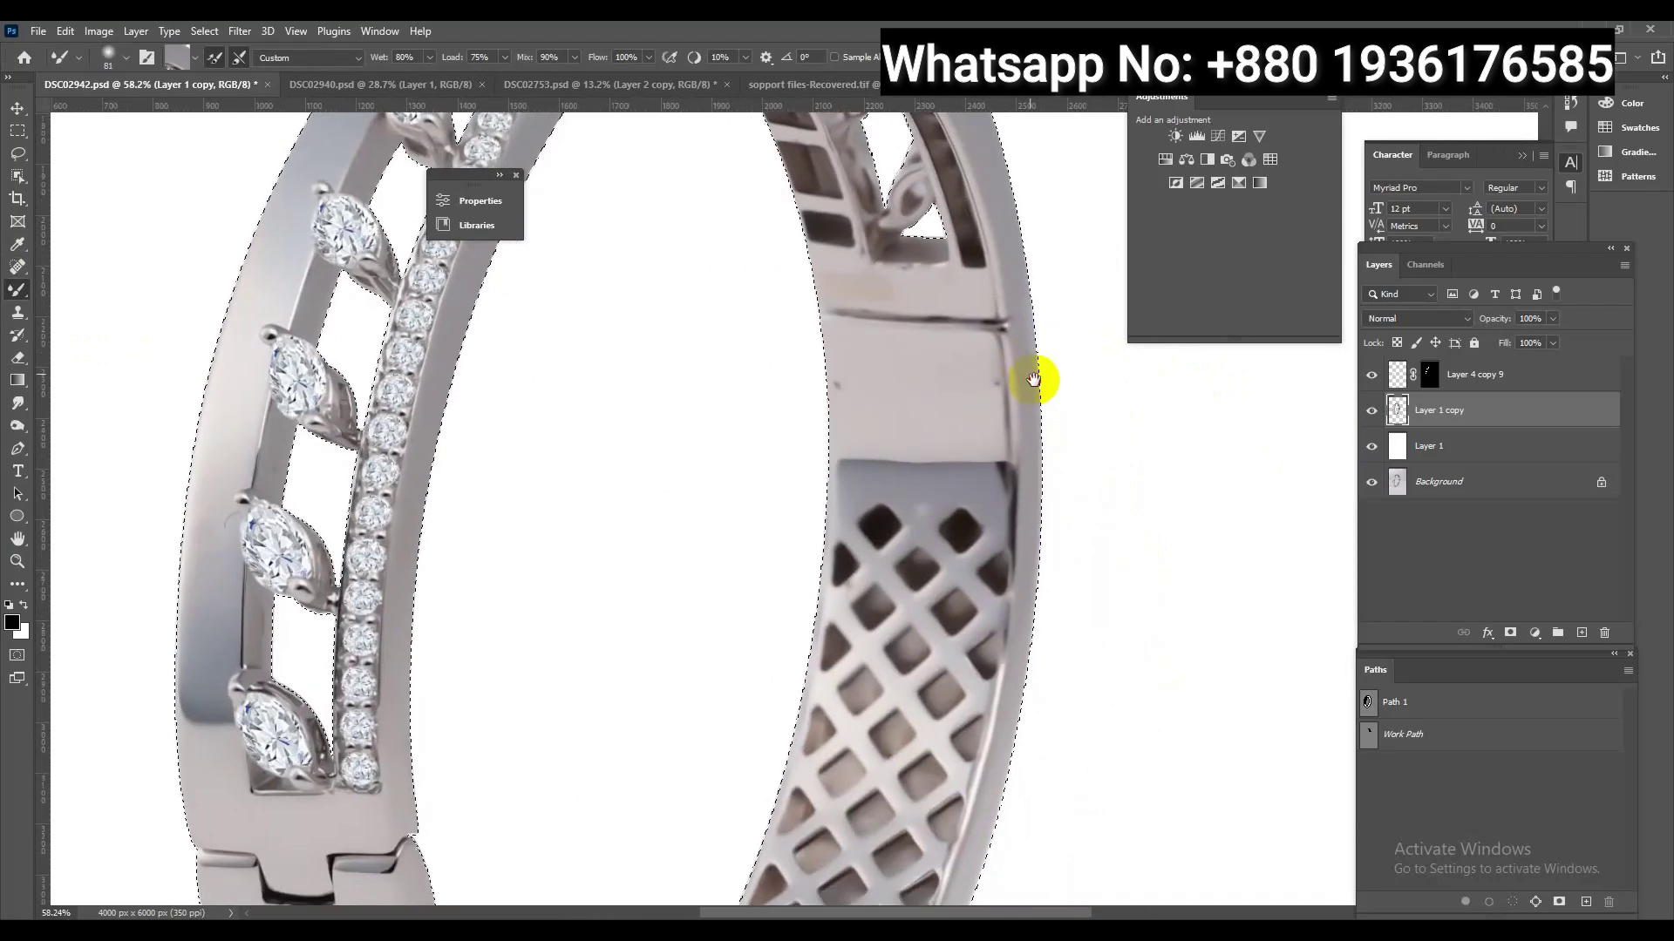
pyautogui.moveTo(1075, 591); pyautogui.dragTo(1172, 166)
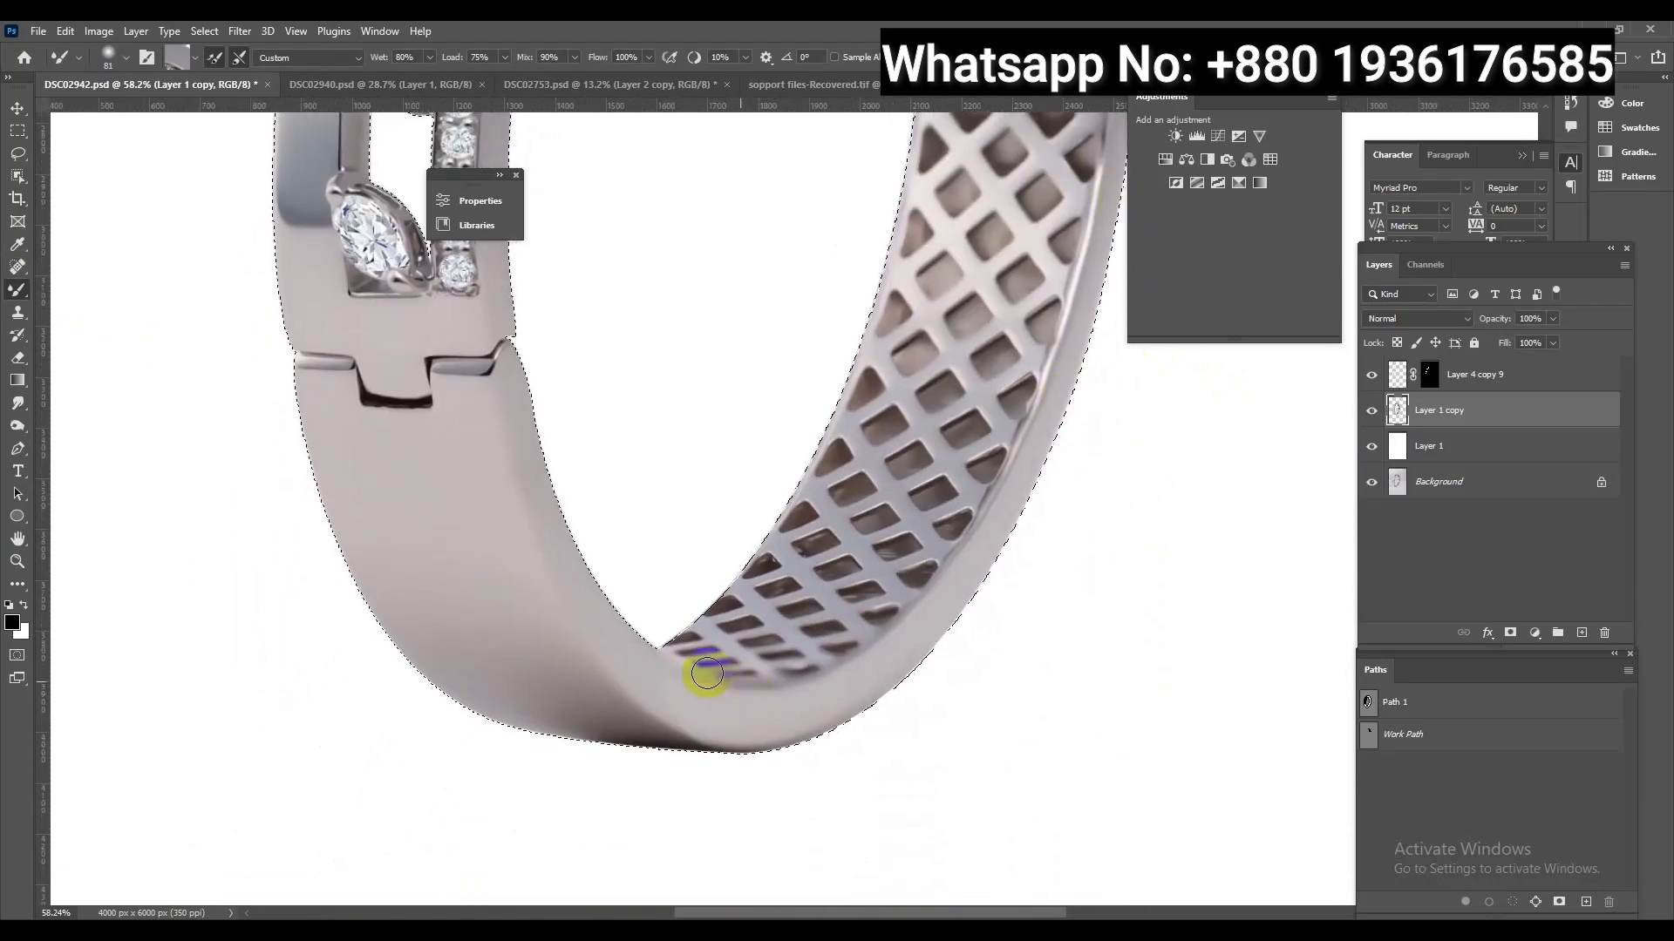
pyautogui.moveTo(673, 717)
pyautogui.mouseDown()
pyautogui.moveTo(722, 760)
pyautogui.moveTo(597, 739)
pyautogui.moveTo(748, 767)
pyautogui.moveTo(479, 710)
pyautogui.mouseUp()
# Smooth the right edge, blend away the blue speck on the seam, and smooth near the top gem
pyautogui.scroll(1, 1016, 526)
pyautogui.moveTo(1015, 525); pyautogui.dragTo(839, 922)
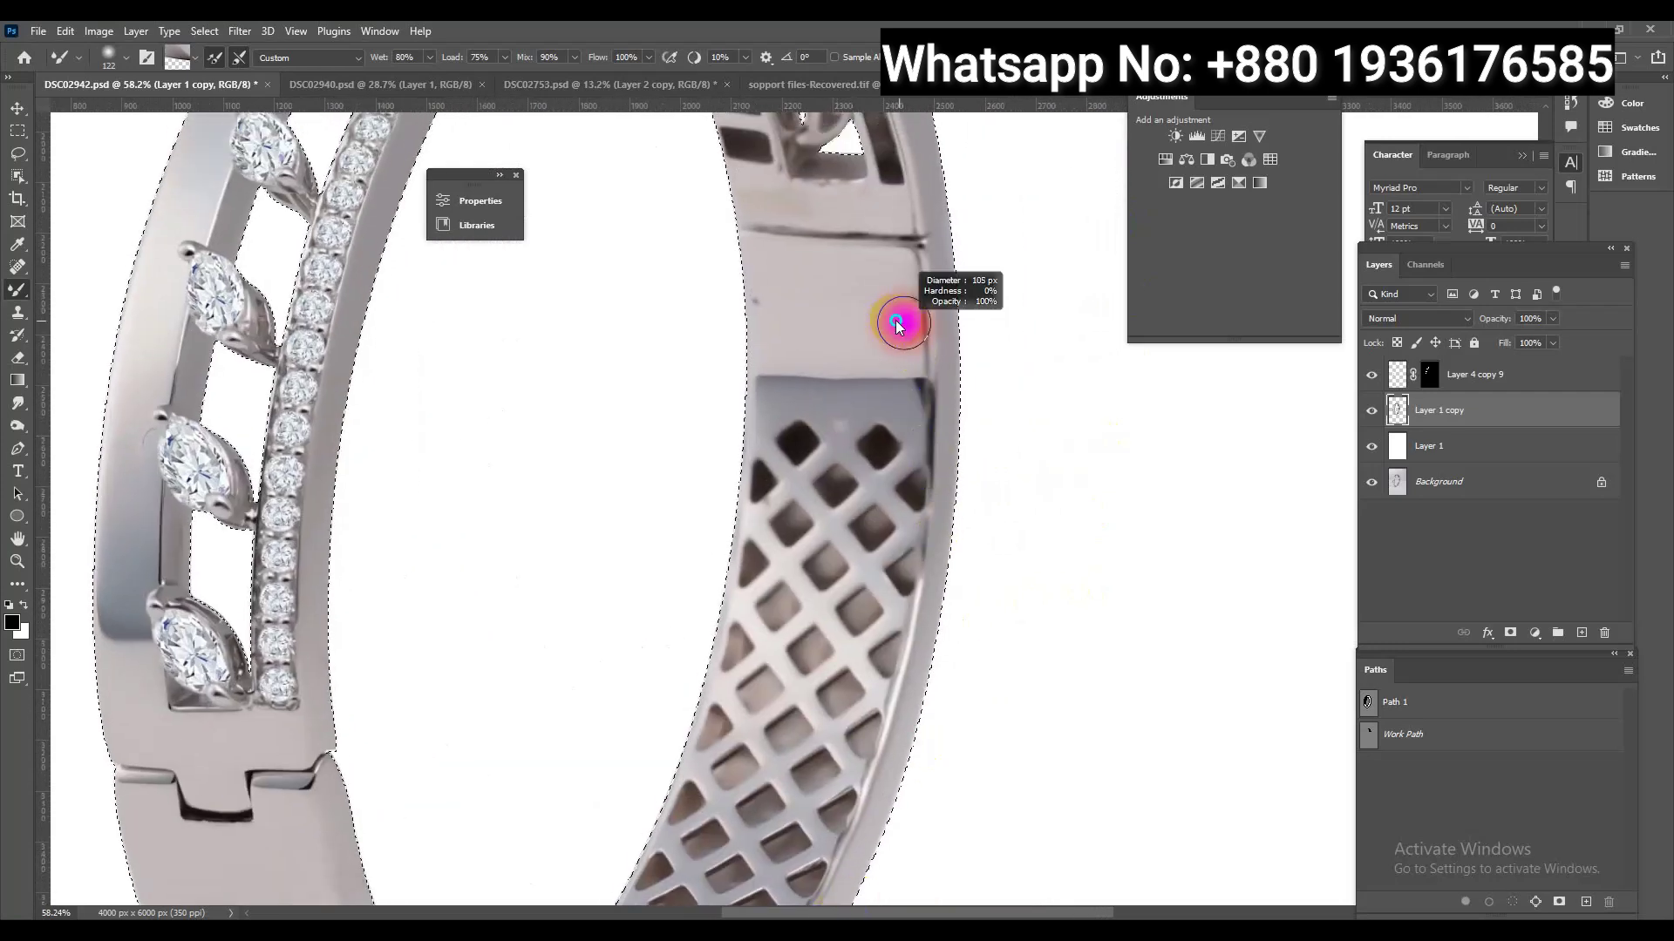
pyautogui.moveTo(914, 316)
pyautogui.mouseDown()
pyautogui.moveTo(907, 277)
pyautogui.moveTo(924, 271)
pyautogui.mouseUp()
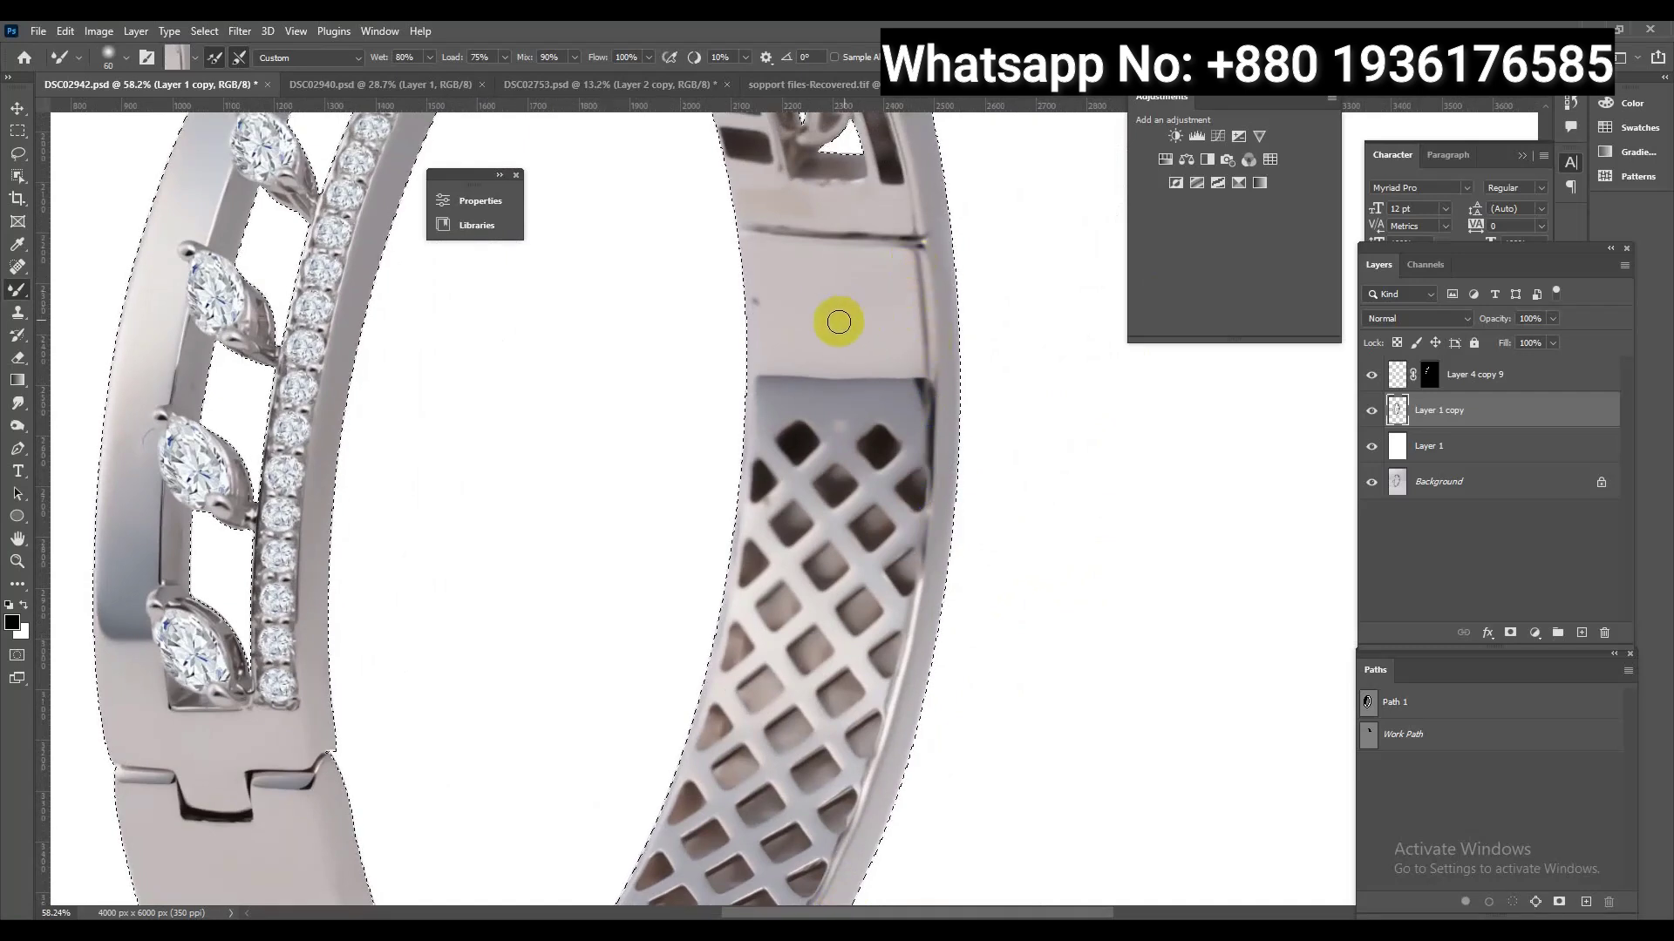
pyautogui.moveTo(831, 321); pyautogui.dragTo(884, 390)
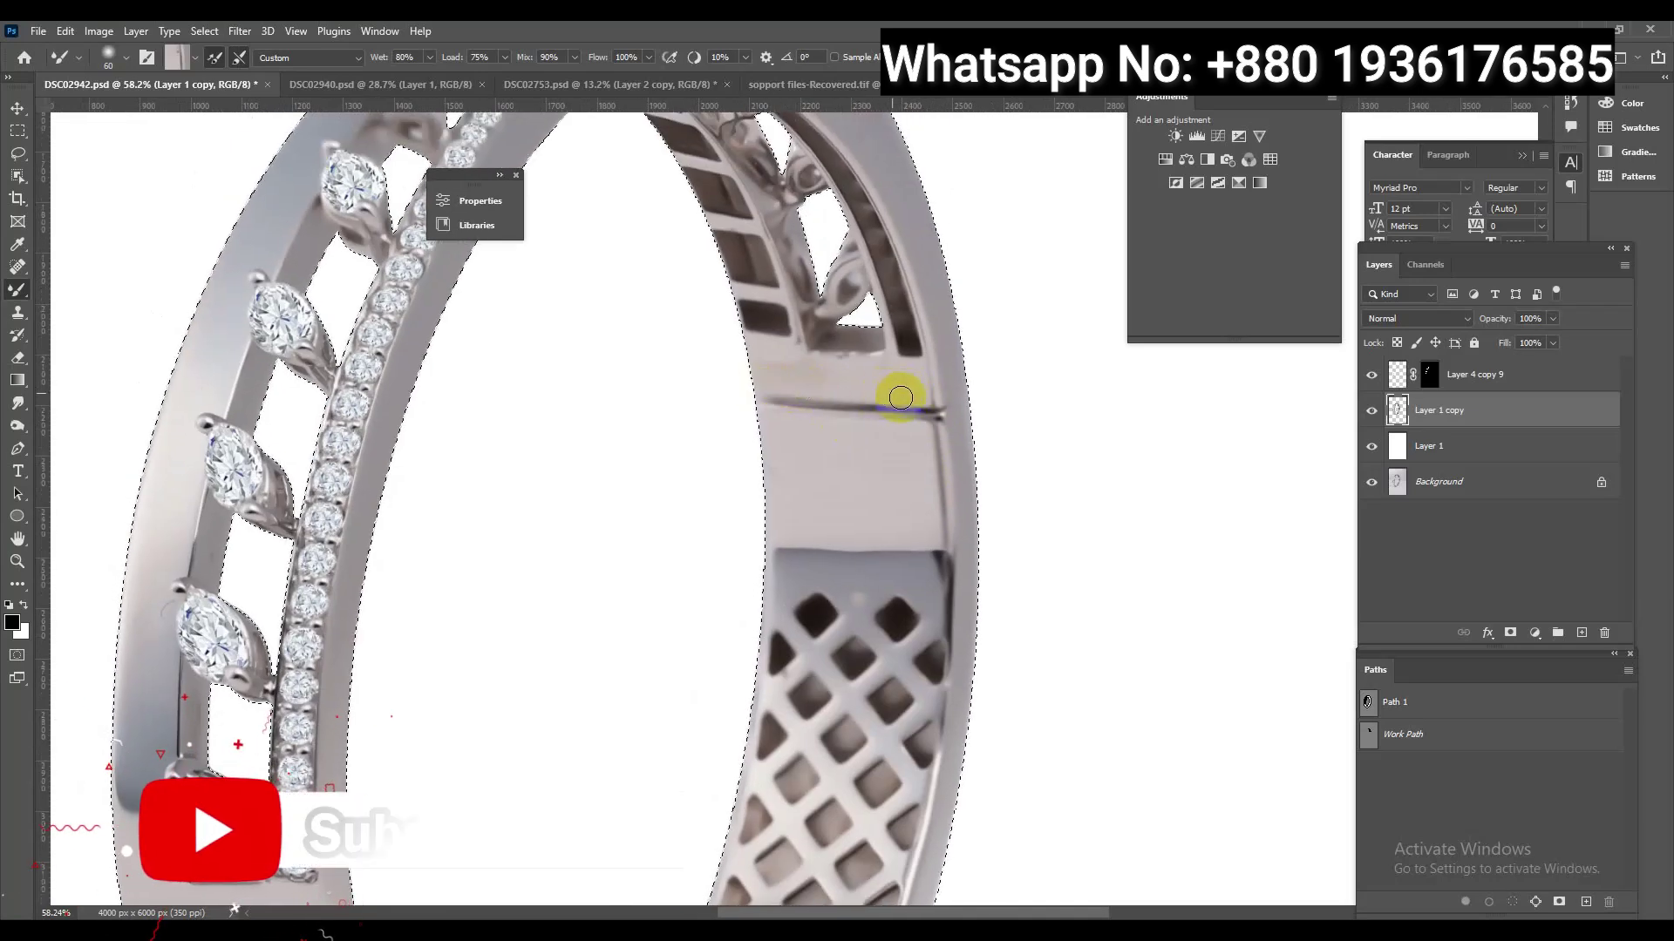
pyautogui.moveTo(897, 405)
pyautogui.mouseDown()
pyautogui.moveTo(796, 384)
pyautogui.moveTo(762, 396)
pyautogui.moveTo(866, 366)
pyautogui.moveTo(829, 363)
pyautogui.mouseUp()
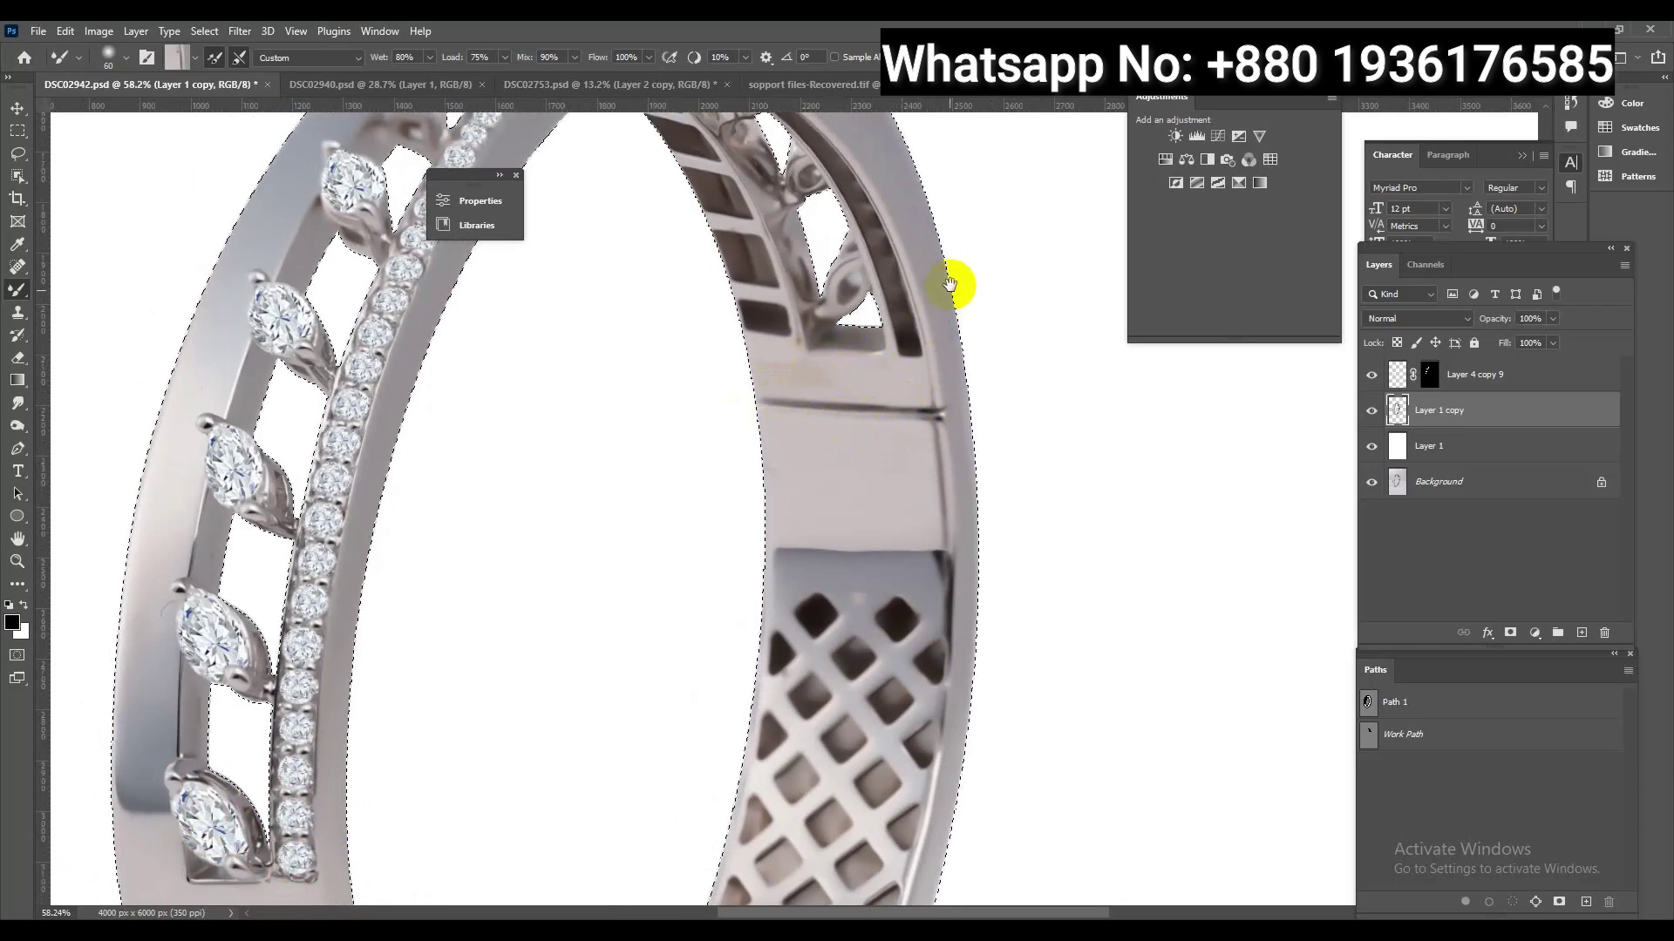
pyautogui.moveTo(950, 276); pyautogui.dragTo(981, 533)
pyautogui.moveTo(769, 243); pyautogui.dragTo(730, 265)
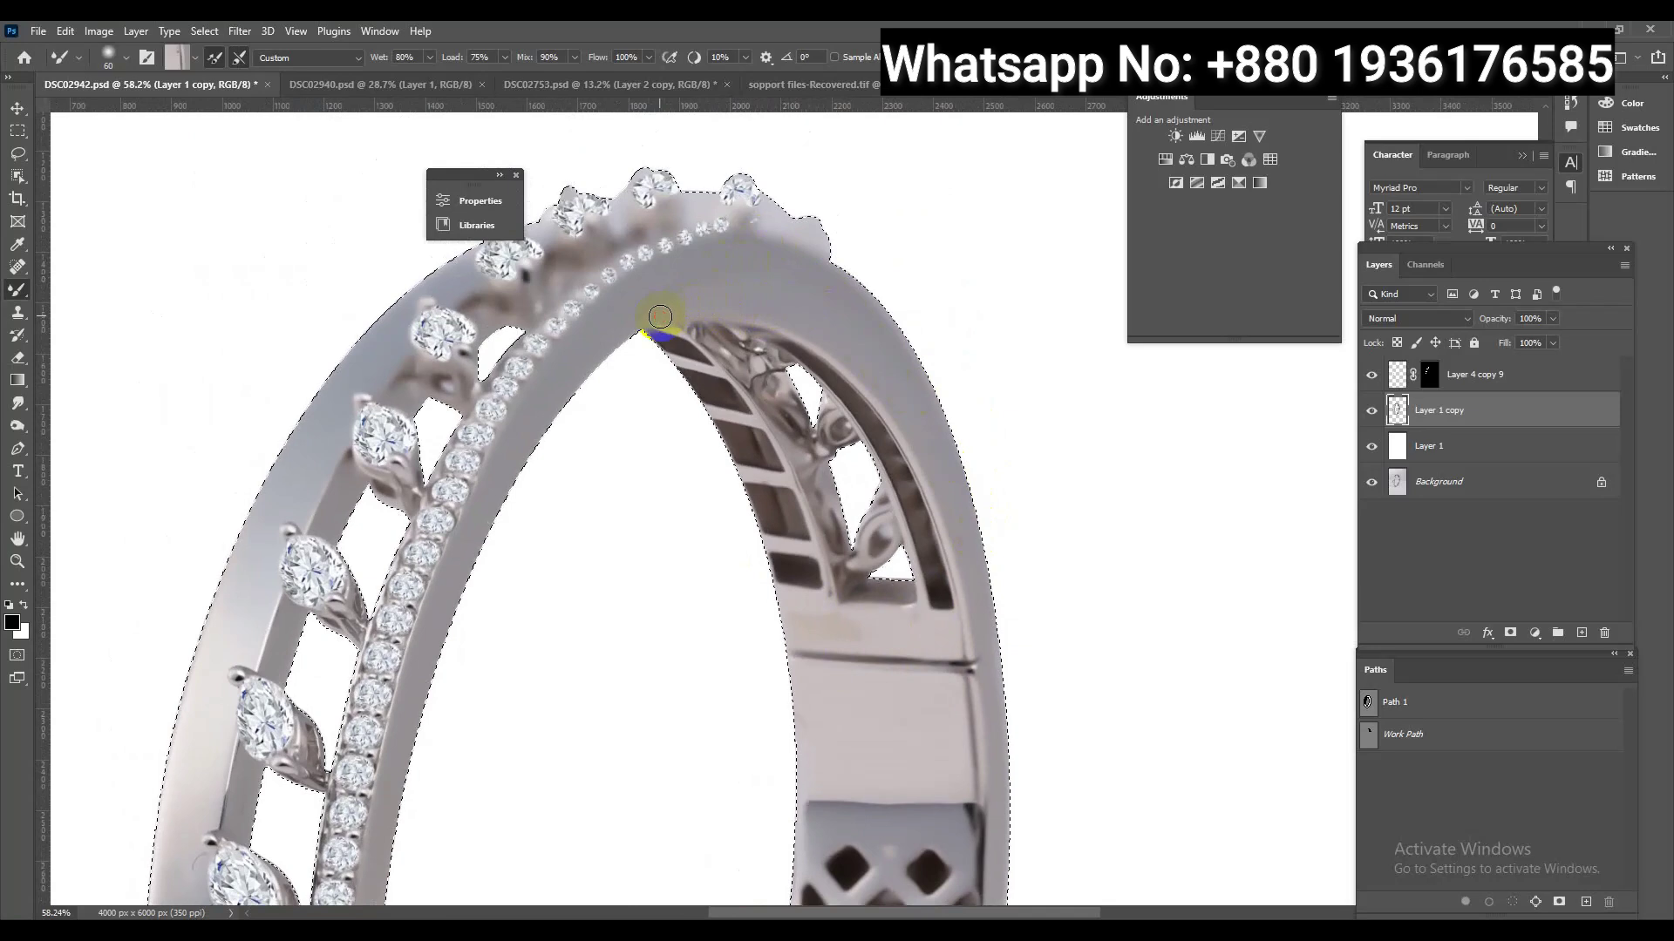
# Enlarge the mixer brush to about 123 px and smooth the ring's lower edge
pyautogui.scroll(-5, 749, 314)
pyautogui.scroll(3, 732, 758)
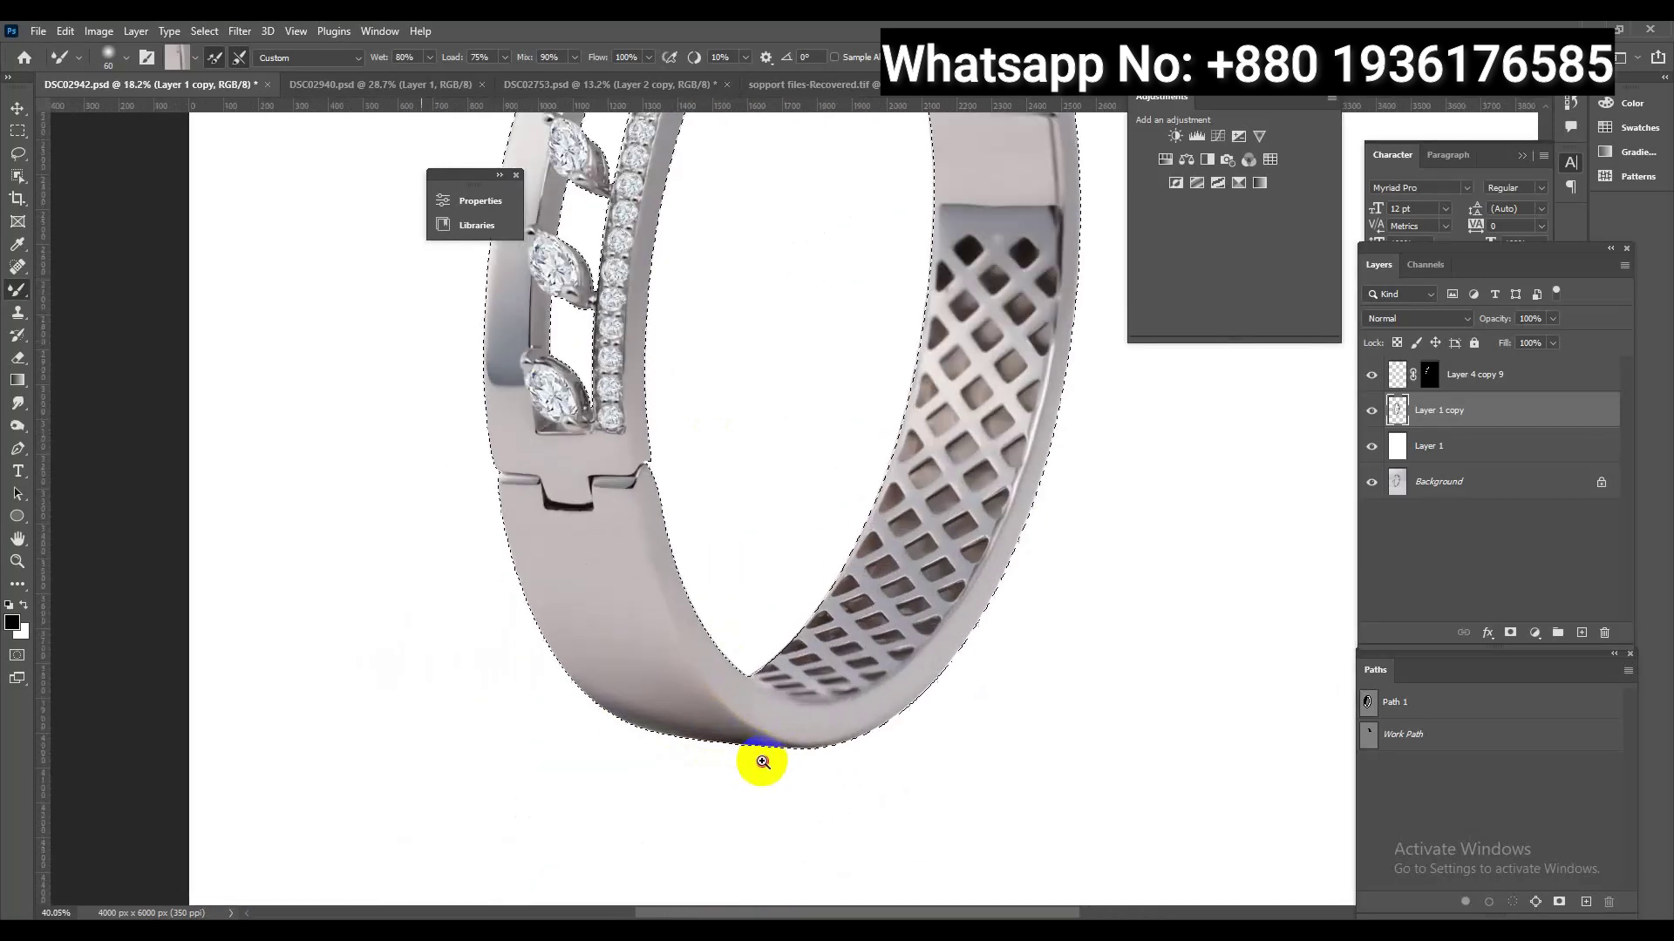
pyautogui.scroll(2, 724, 732)
pyautogui.moveTo(691, 704)
pyautogui.mouseDown()
pyautogui.moveTo(702, 710)
pyautogui.moveTo(678, 712)
pyautogui.moveTo(711, 724)
pyautogui.moveTo(698, 704)
pyautogui.mouseUp()
pyautogui.moveTo(530, 677)
pyautogui.mouseDown()
pyautogui.moveTo(793, 715)
pyautogui.moveTo(710, 747)
pyautogui.moveTo(531, 721)
pyautogui.moveTo(550, 698)
pyautogui.moveTo(674, 725)
pyautogui.mouseUp()
pyautogui.moveTo(915, 636)
pyautogui.mouseDown()
pyautogui.moveTo(767, 449)
pyautogui.moveTo(971, 665)
pyautogui.moveTo(963, 509)
pyautogui.moveTo(989, 541)
pyautogui.mouseUp()
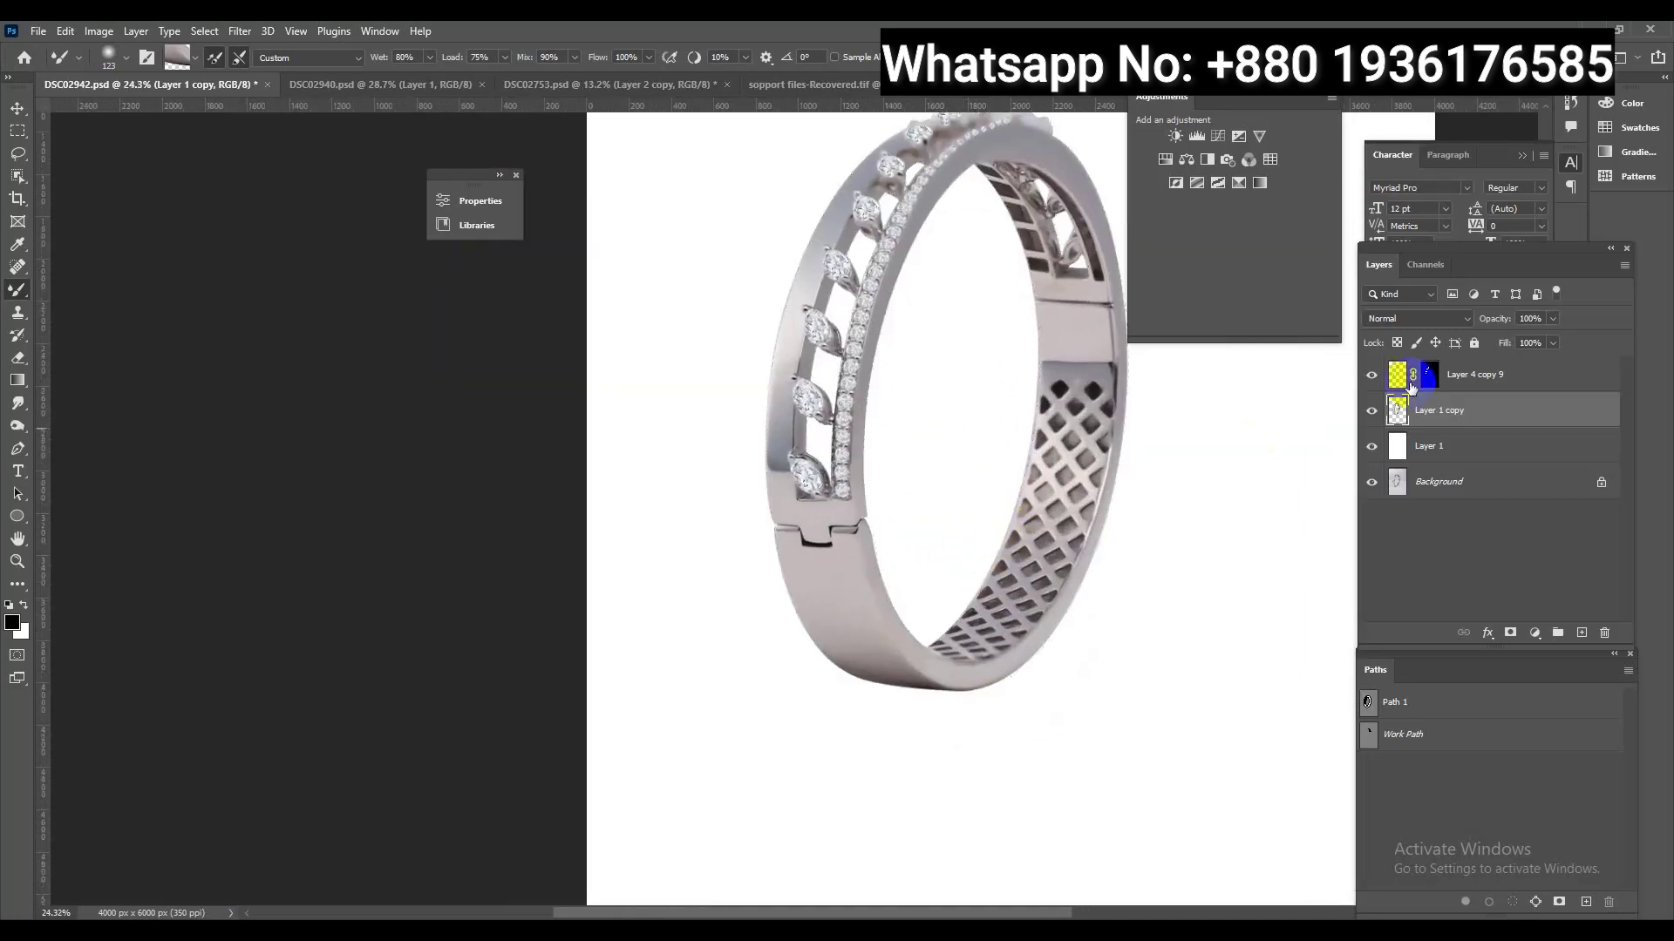
# Load the bangle selection, add a new layer, and sample white from the support file
pyautogui.keyDown('ctrl'); pyautogui.click(1395, 410); pyautogui.keyUp('ctrl')
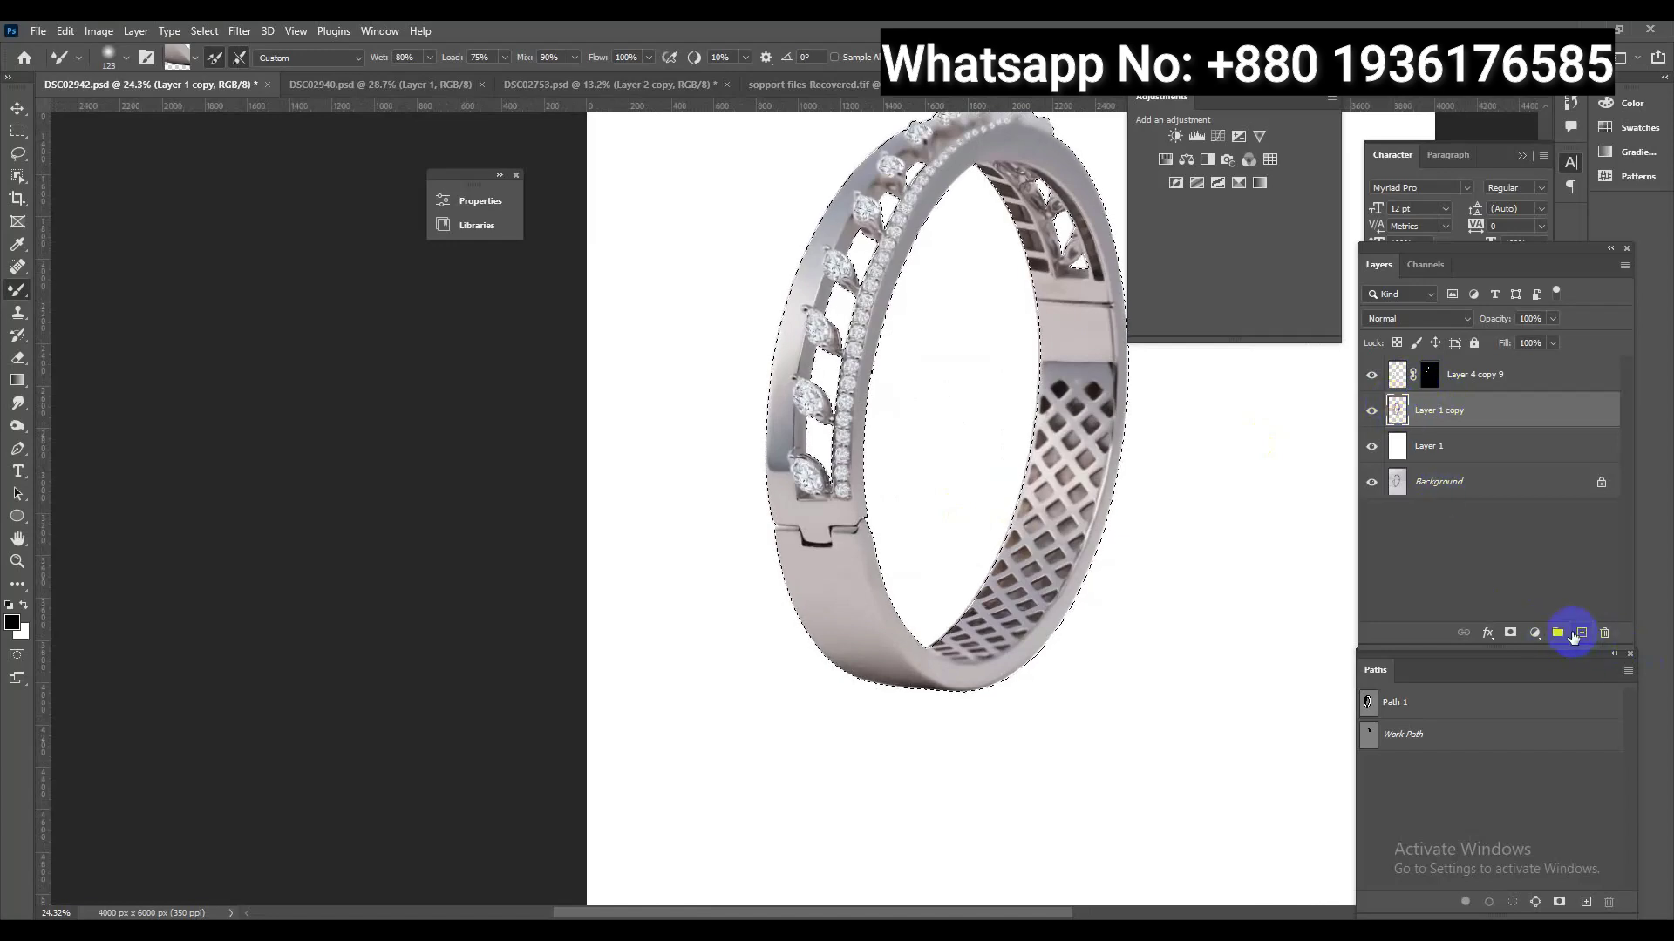
pyautogui.click(1581, 634)
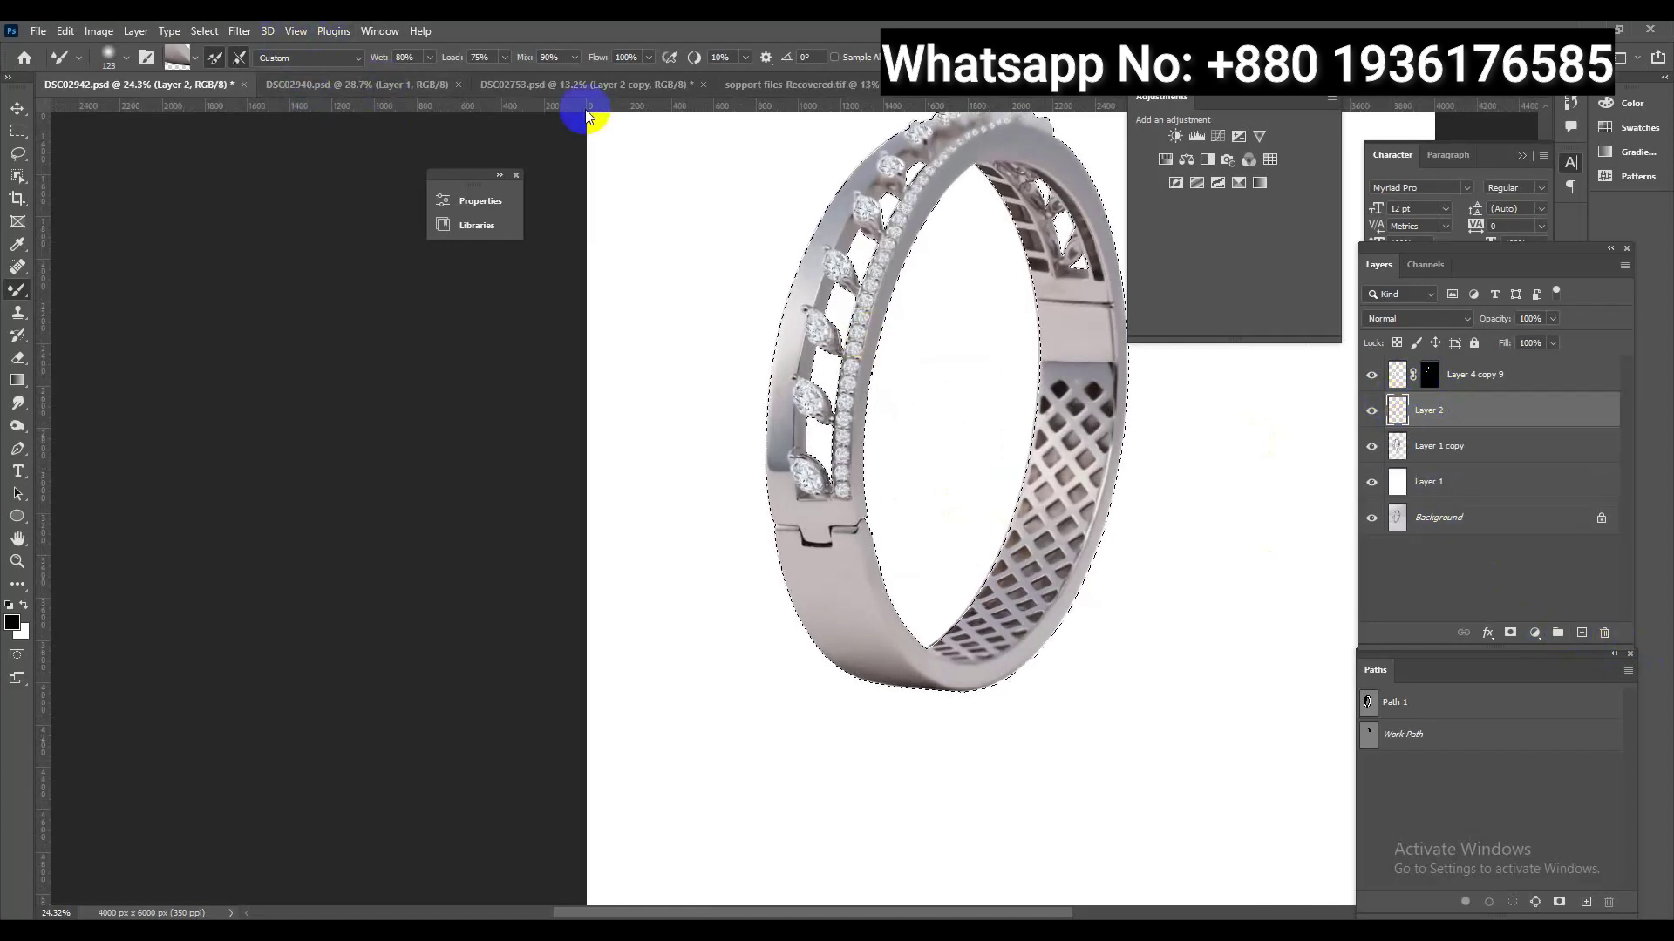
pyautogui.click(816, 81)
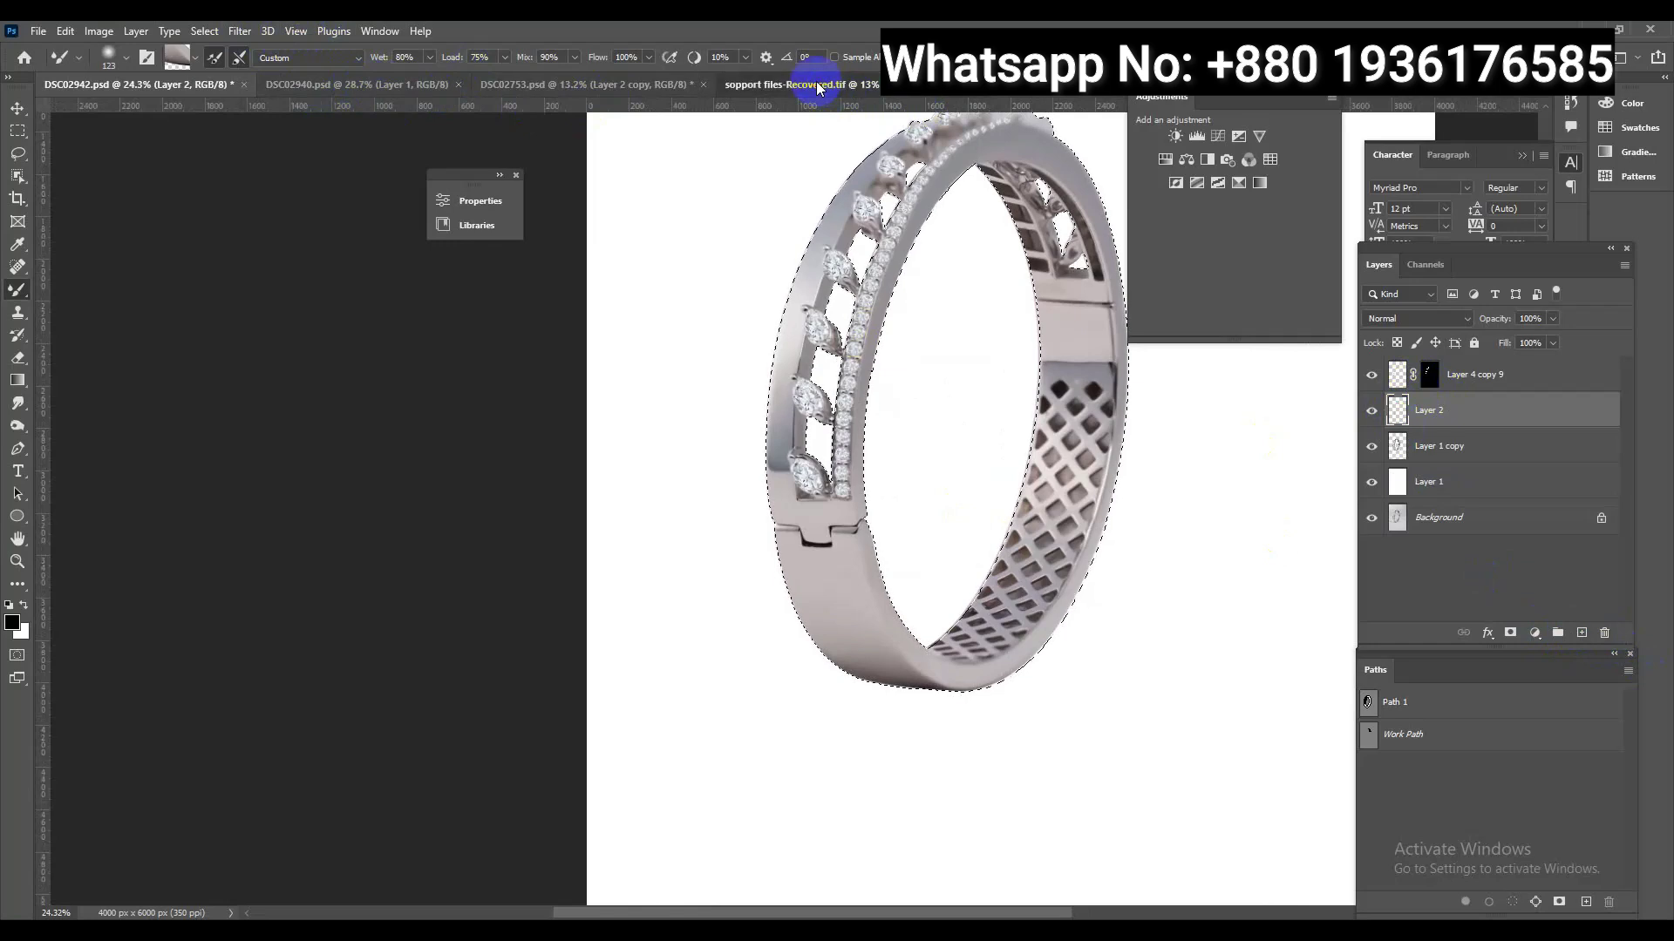
pyautogui.rightClick(15, 295)
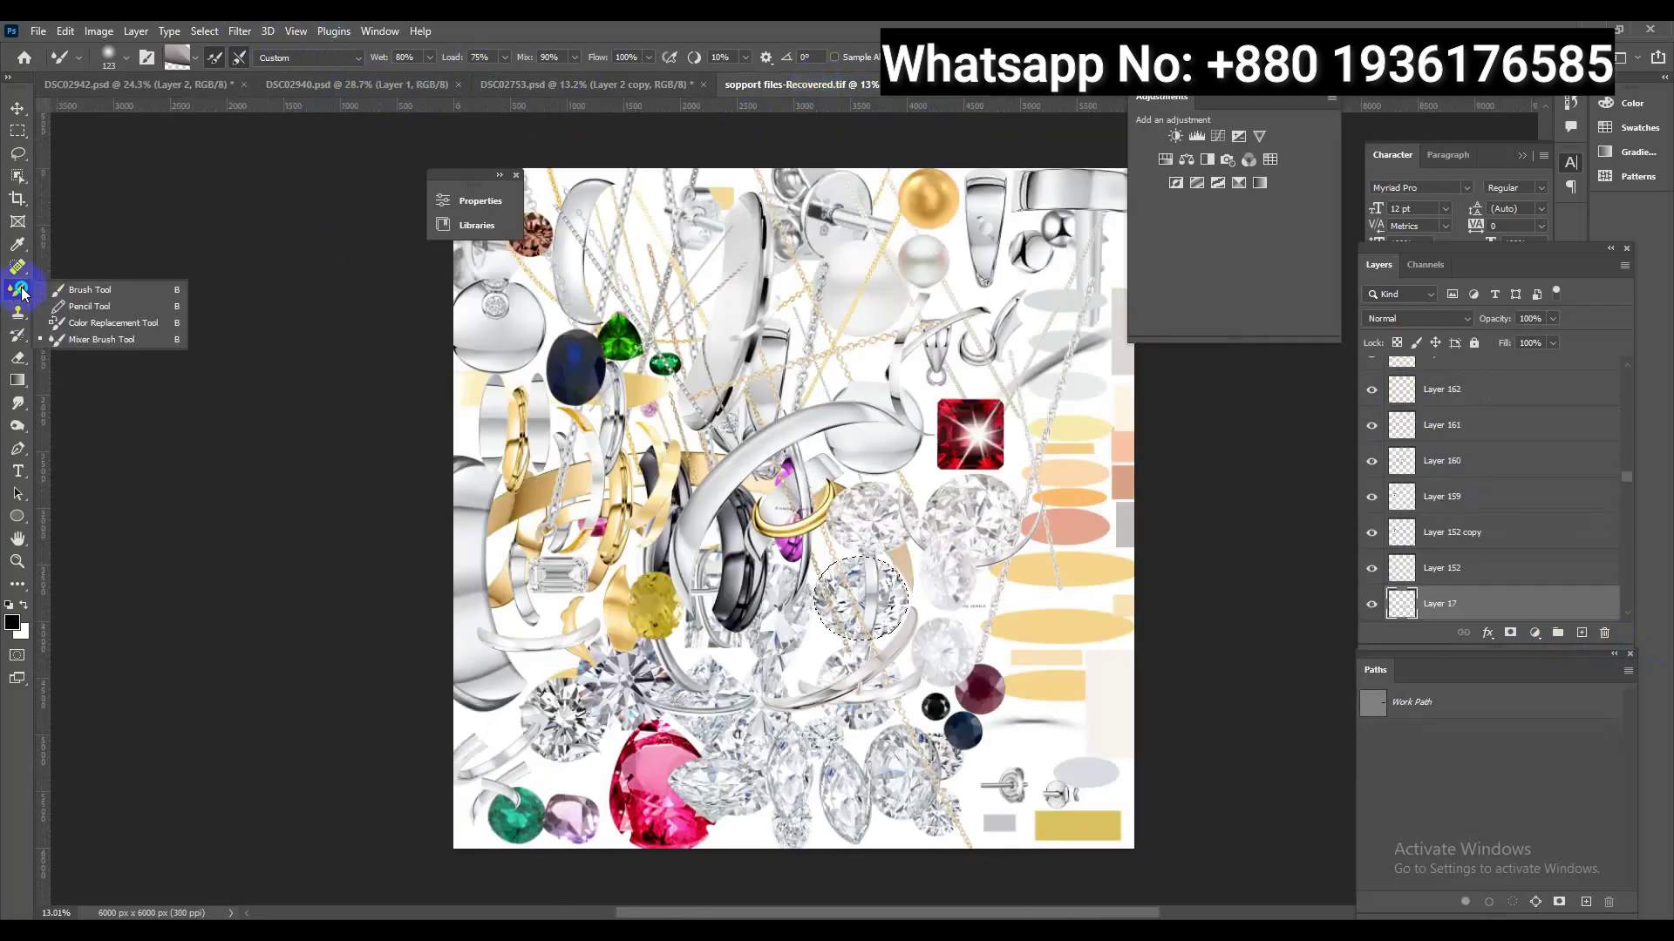
pyautogui.click(60, 286)
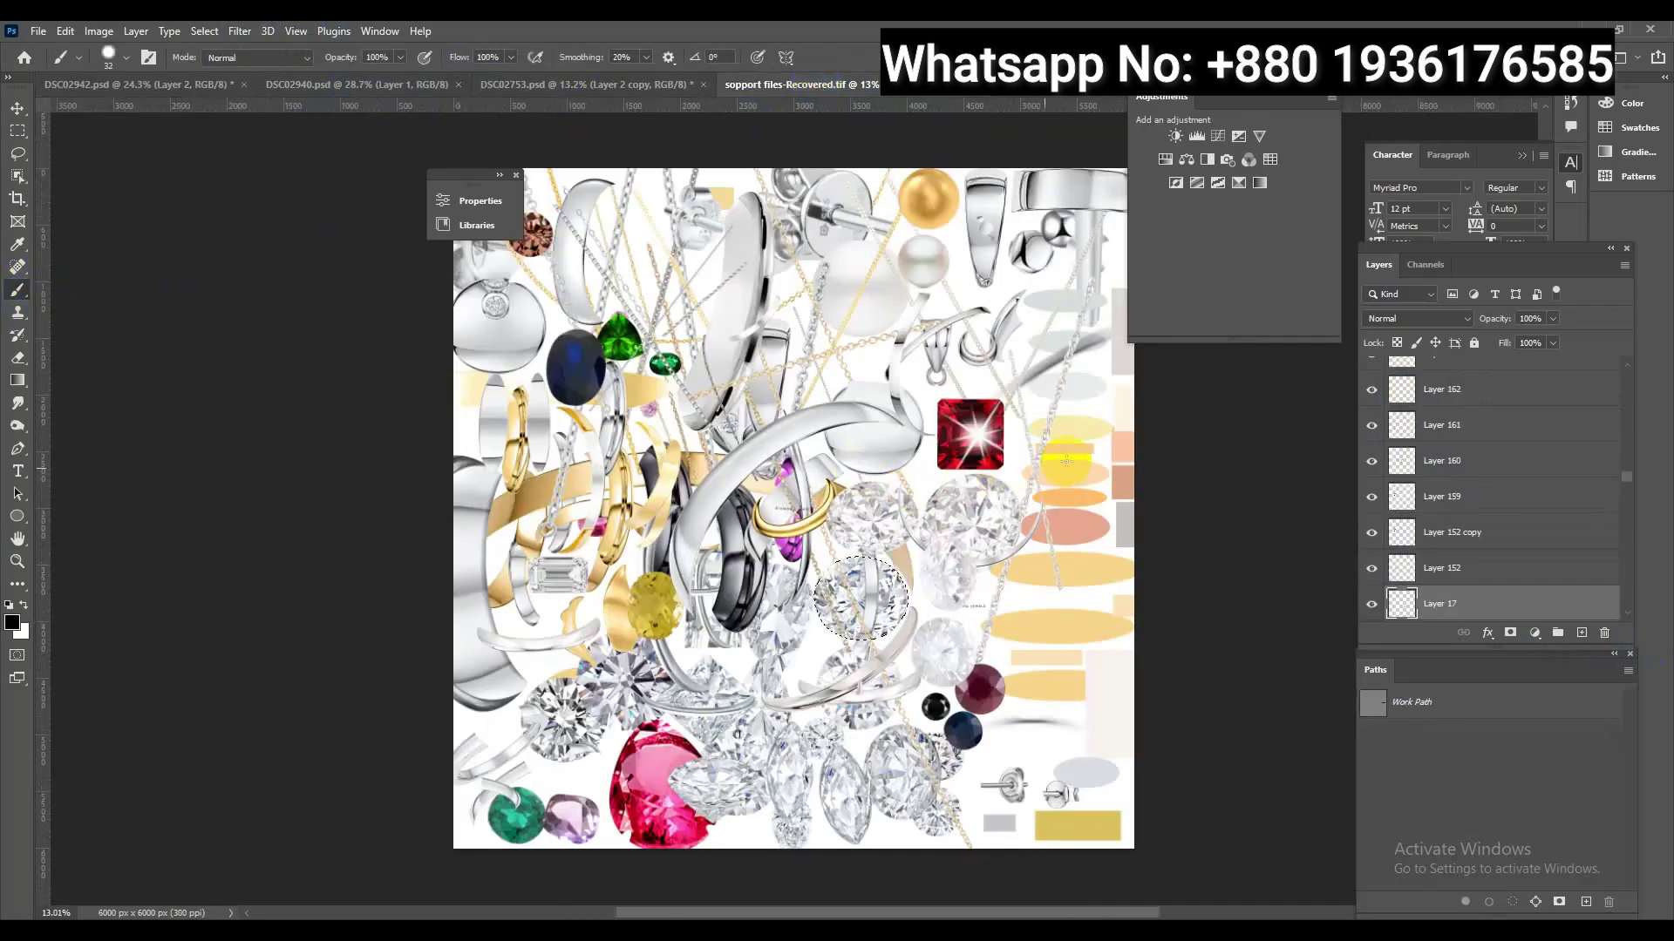
pyautogui.keyDown('alt'); pyautogui.click(1080, 384); pyautogui.keyUp('alt')
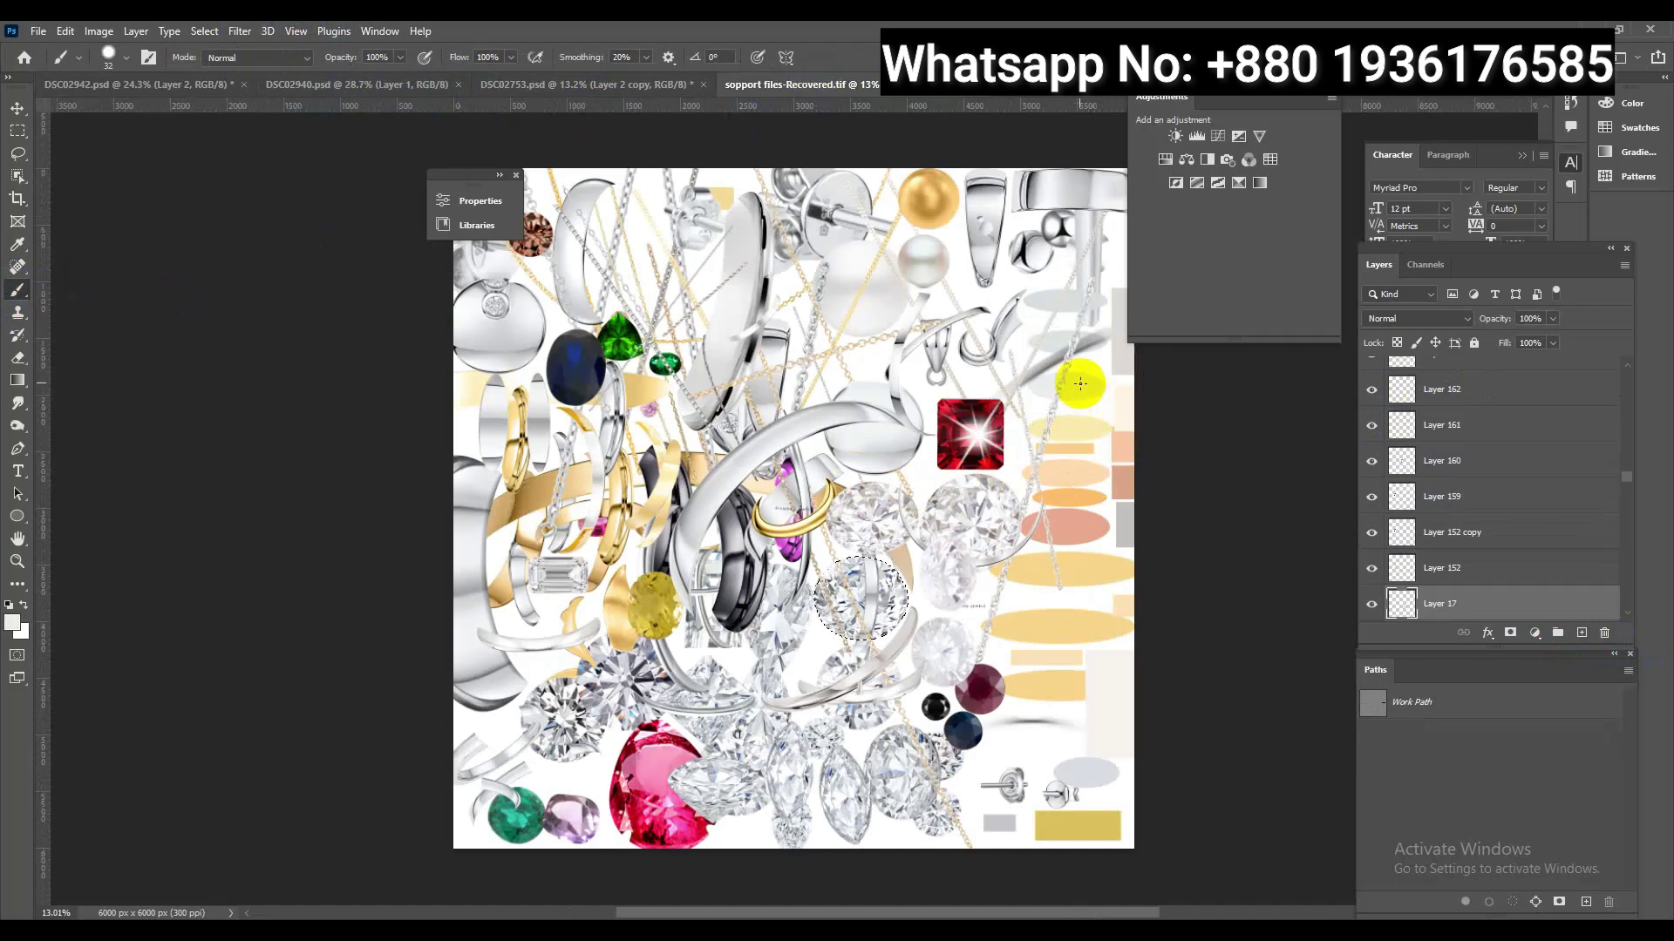
pyautogui.click(1080, 384)
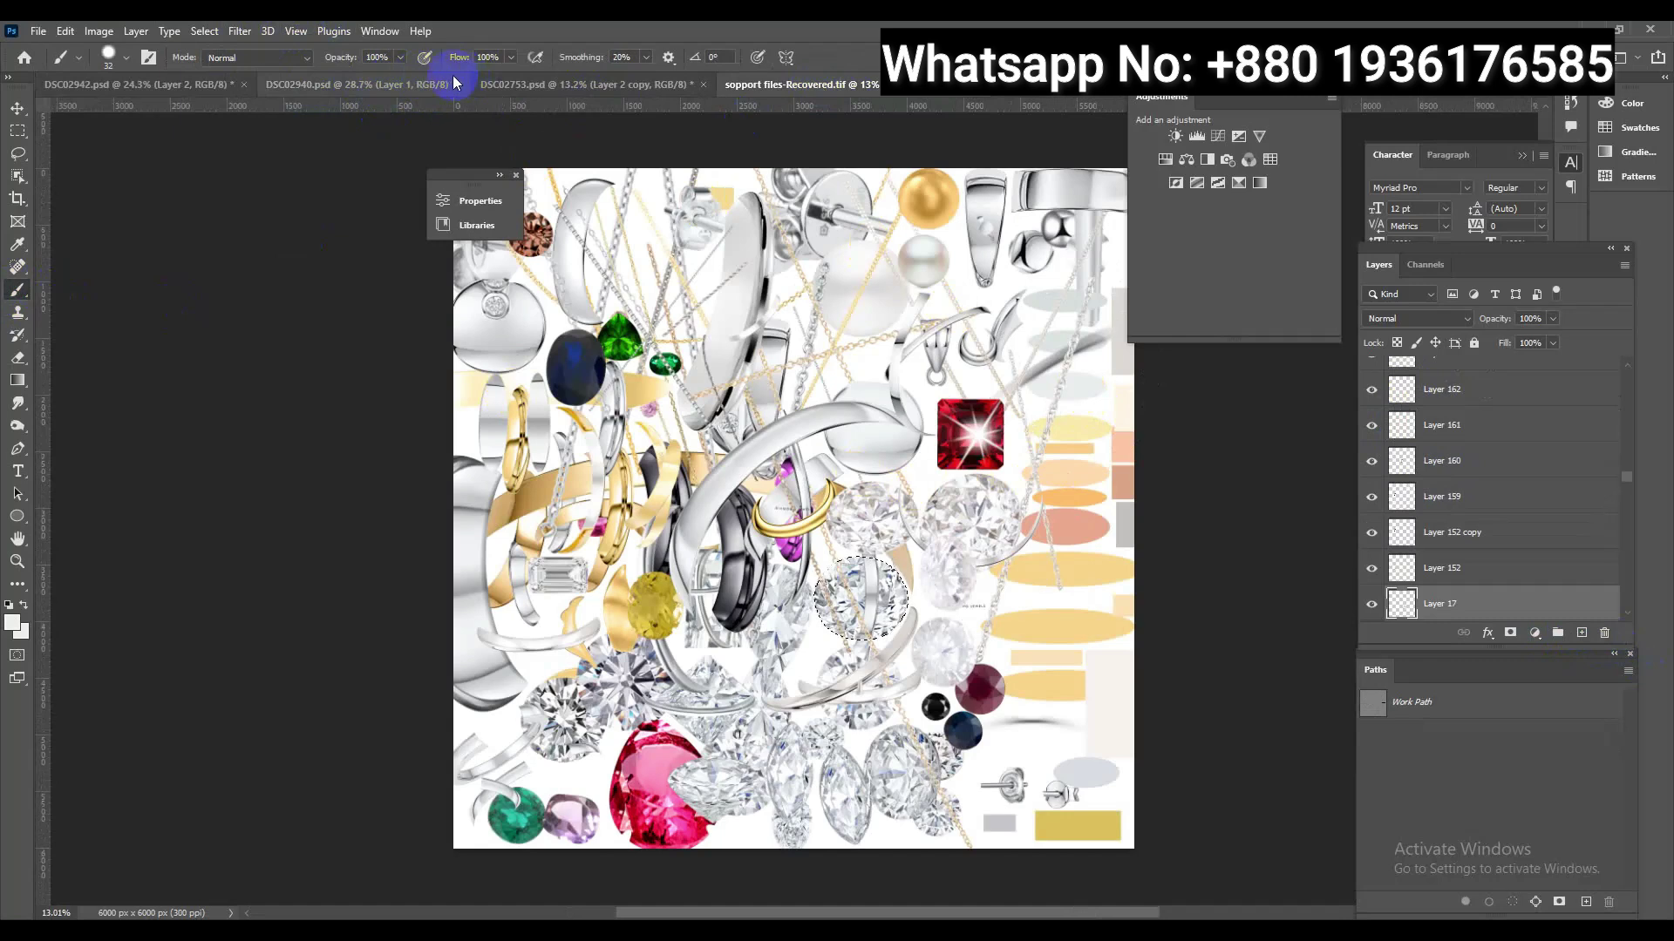
# Return to DSC02942.psd and open the Camera Raw filter on the bangle
pyautogui.click(193, 88)
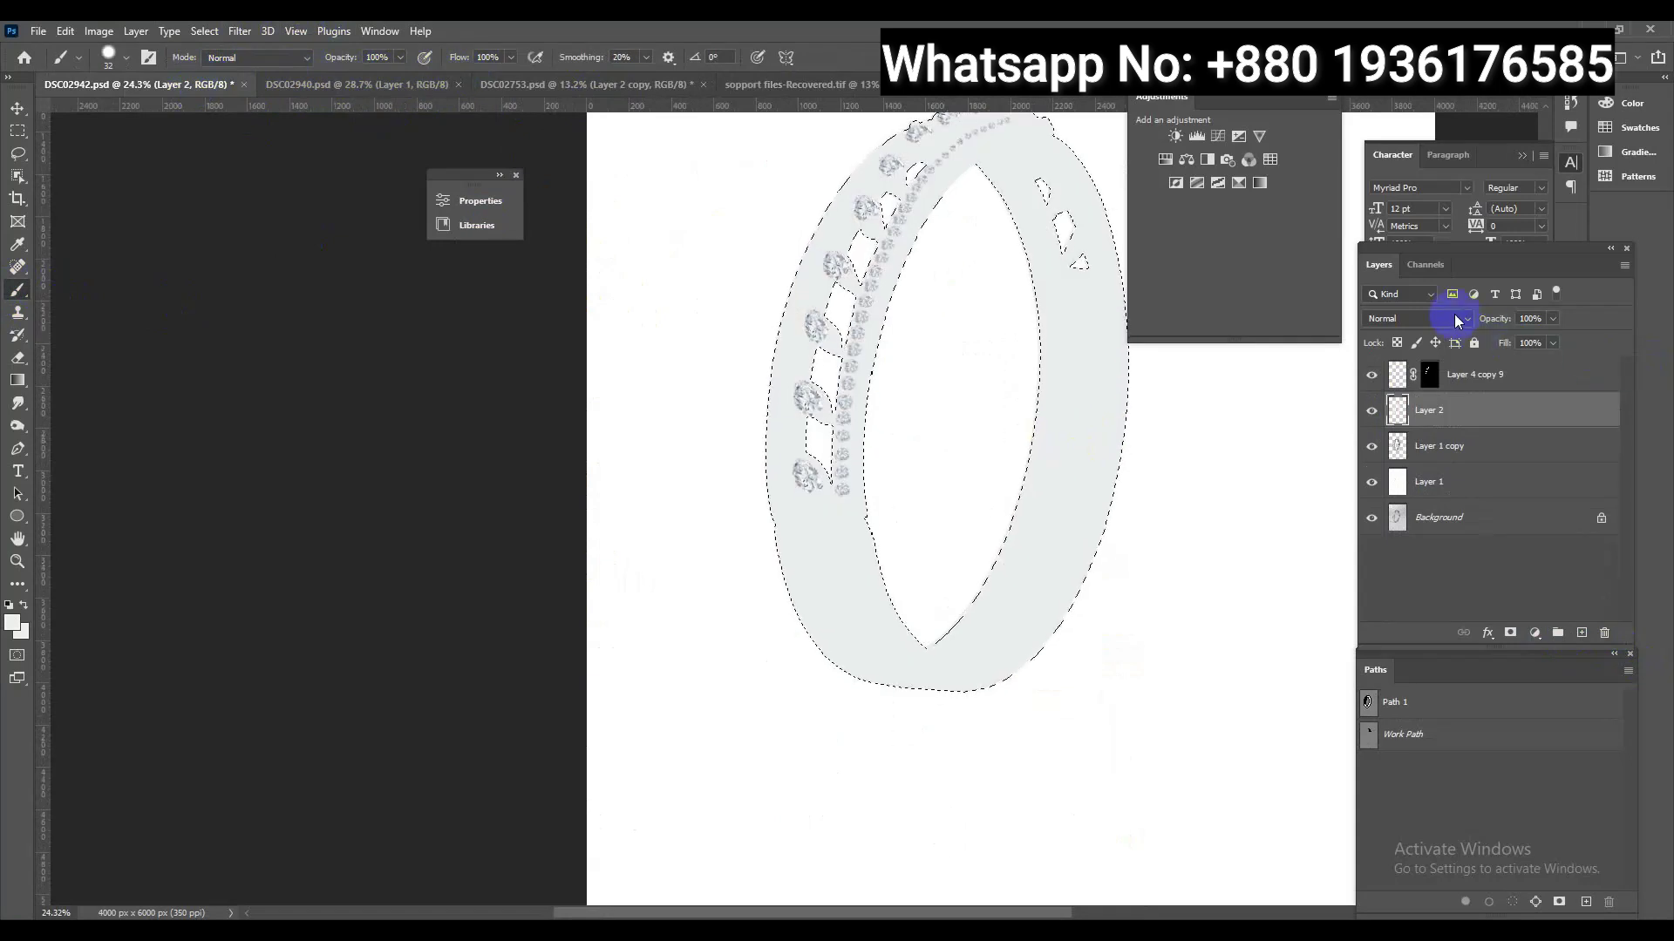
pyautogui.click(1417, 319)
pyautogui.press('Escape')
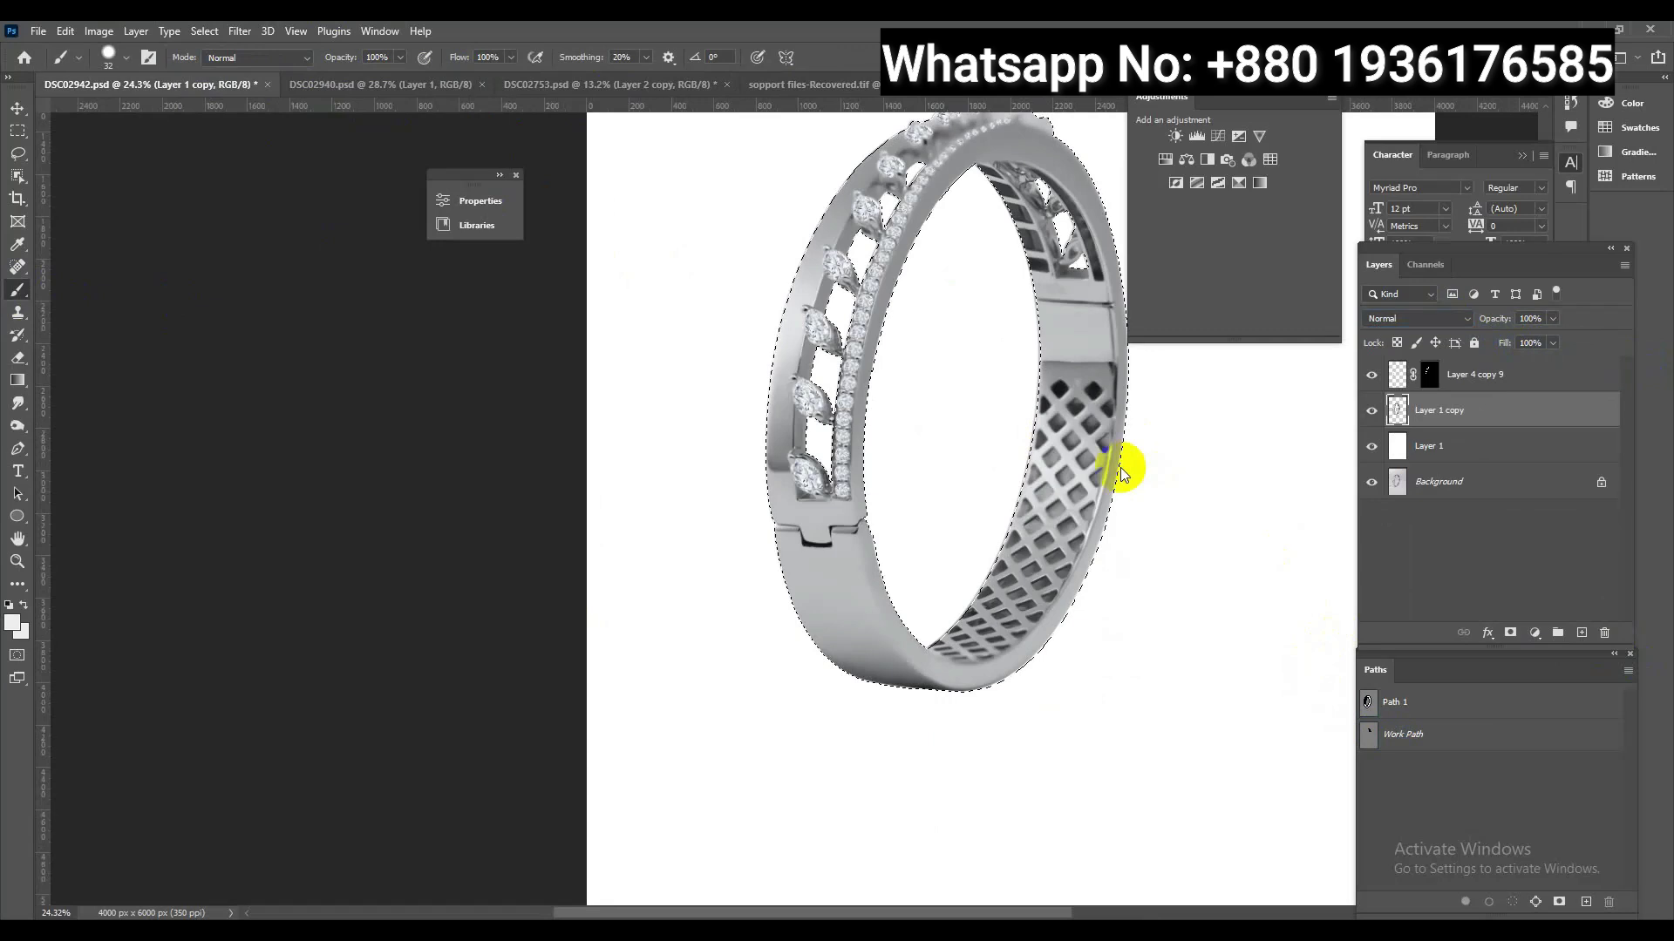
pyautogui.hotkey('shift', 'ctrl', 'a')
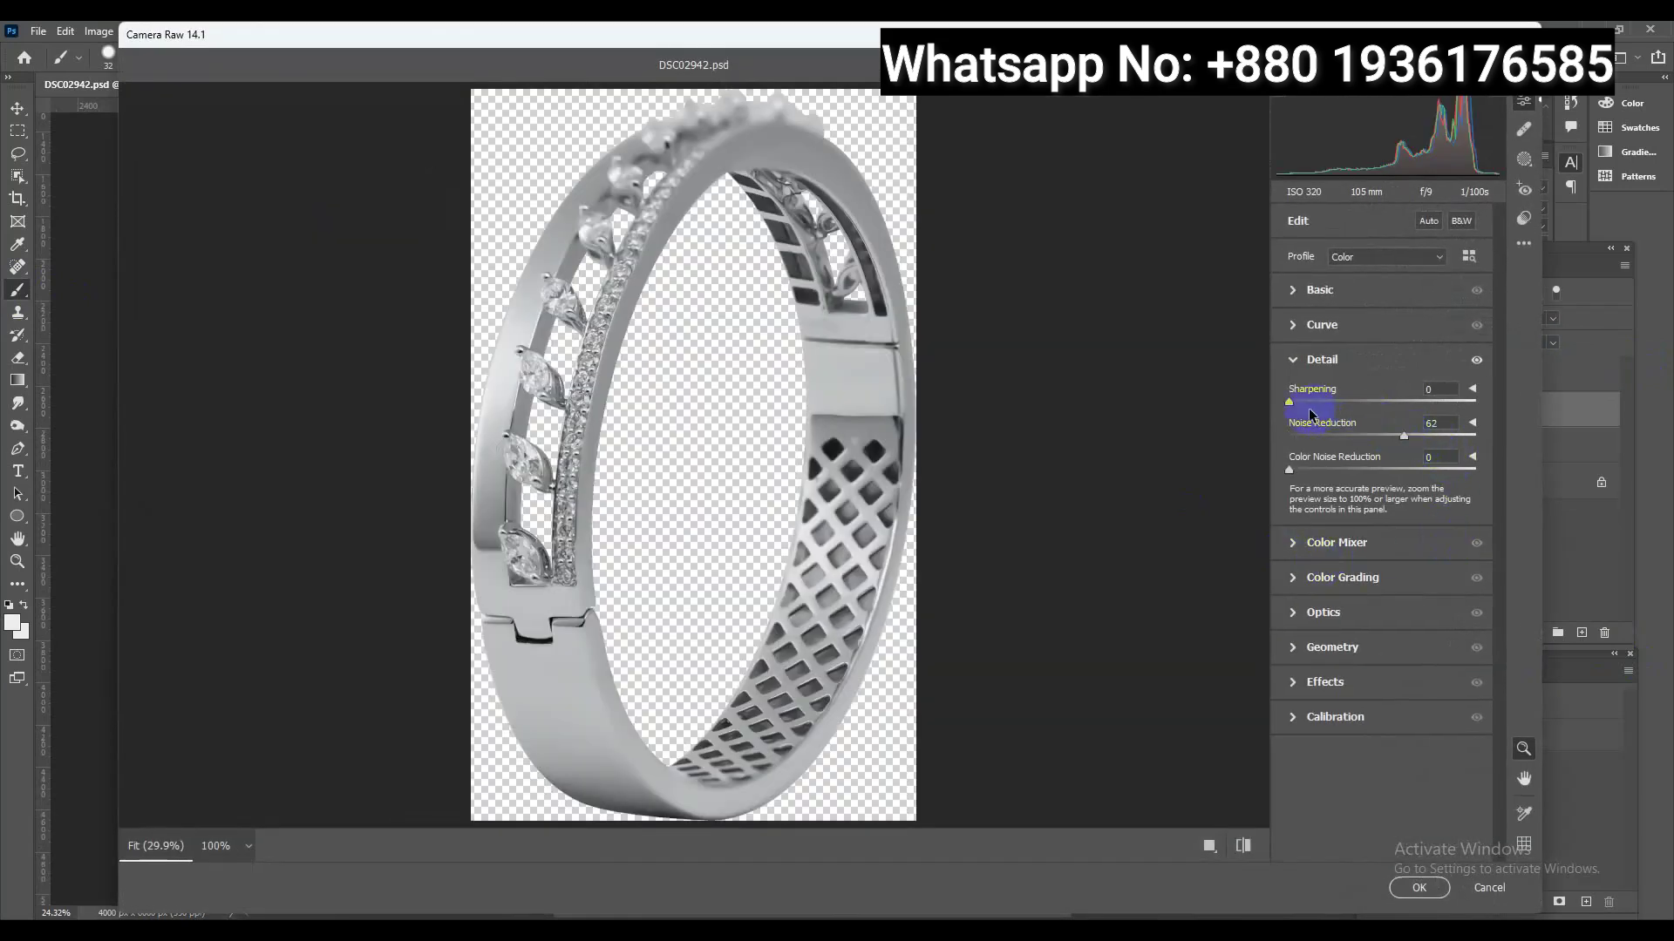
# Apply Camera Raw with Blacks +100, Whites +32, Shadows +38, Contrast +31, Texture +50, Sharpening 26
pyautogui.click(1396, 298)
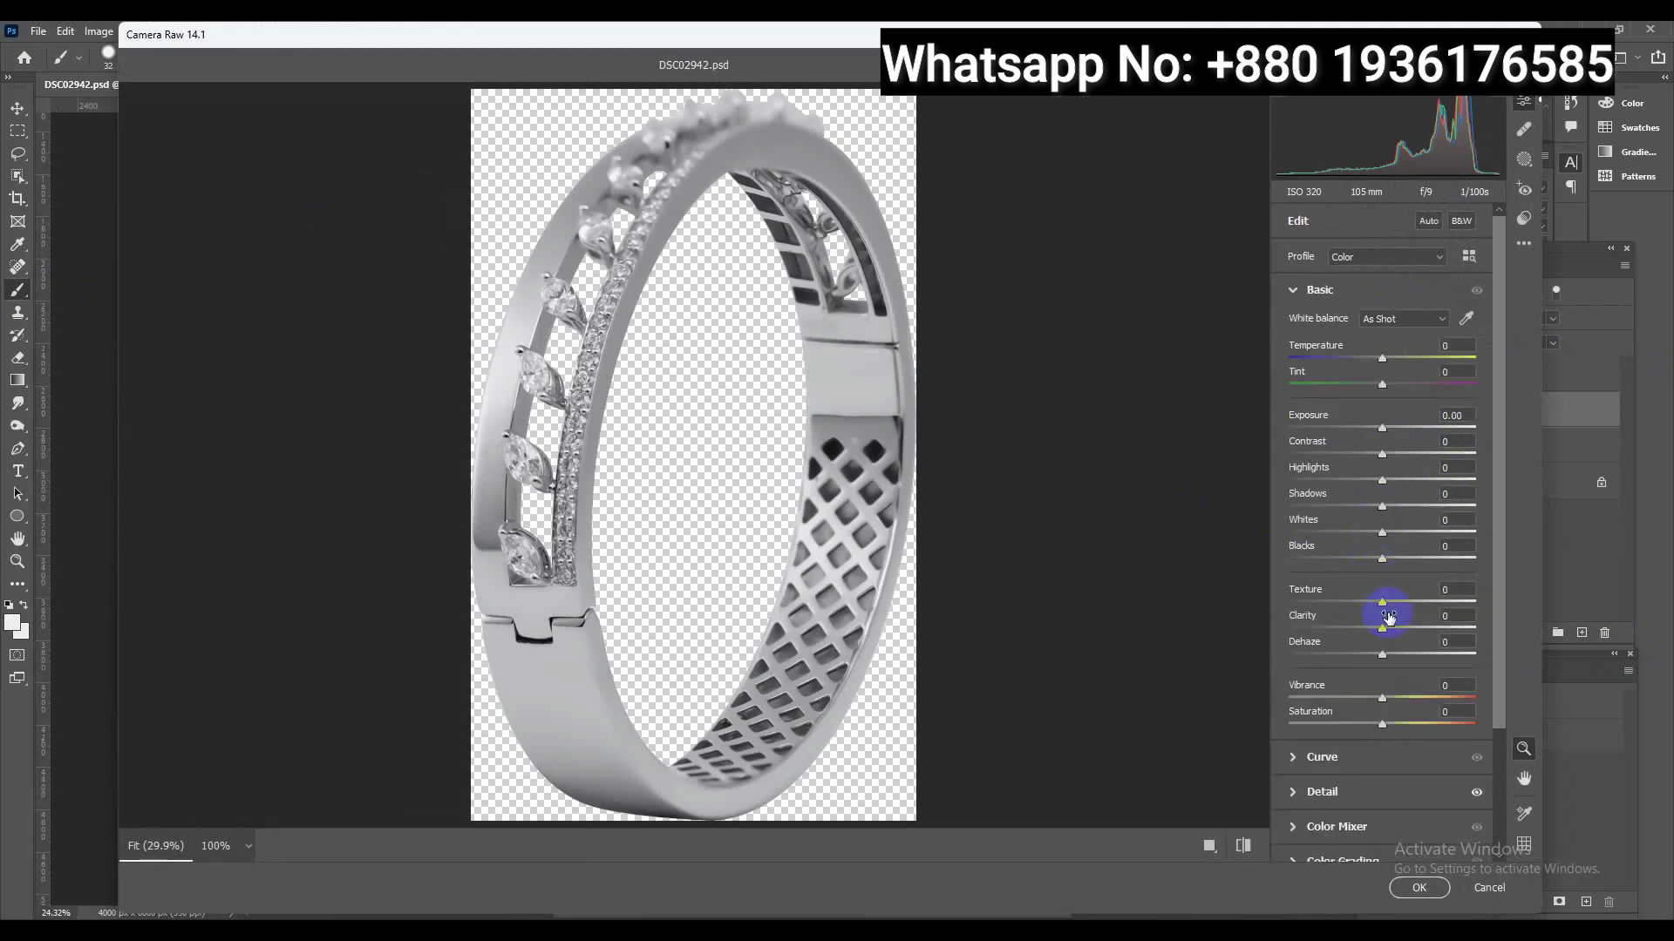
pyautogui.moveTo(1386, 562); pyautogui.dragTo(1489, 571)
pyautogui.moveTo(1391, 536)
pyautogui.mouseDown()
pyautogui.moveTo(1430, 532)
pyautogui.moveTo(1418, 538)
pyautogui.mouseUp()
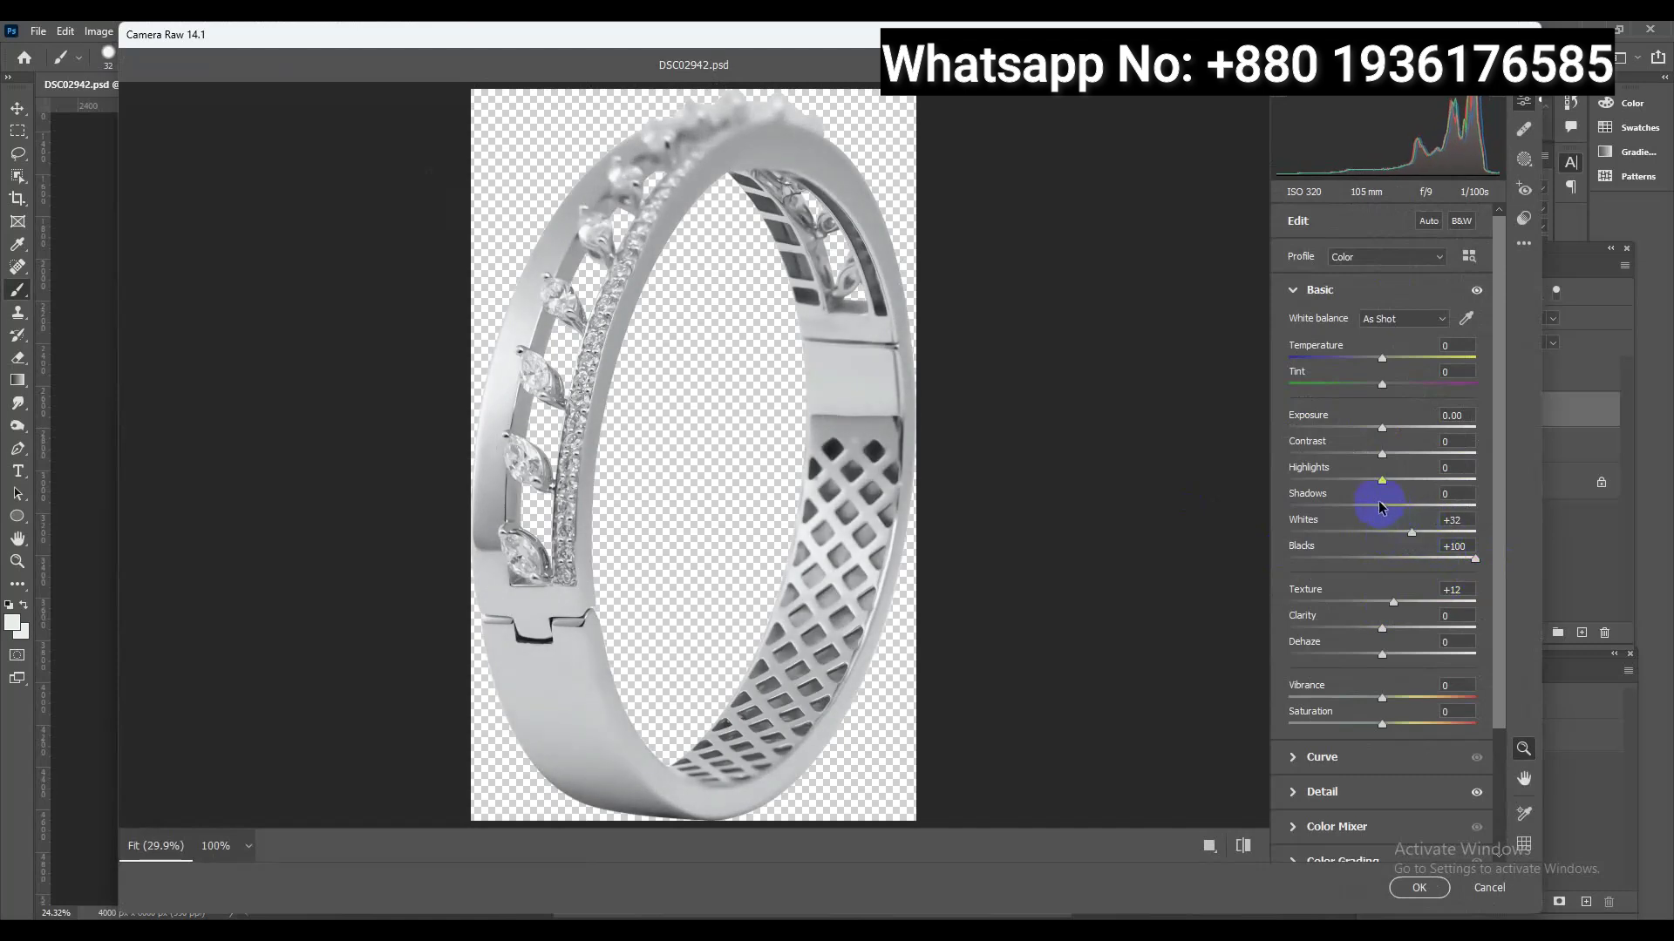
pyautogui.moveTo(1425, 505); pyautogui.dragTo(1421, 516)
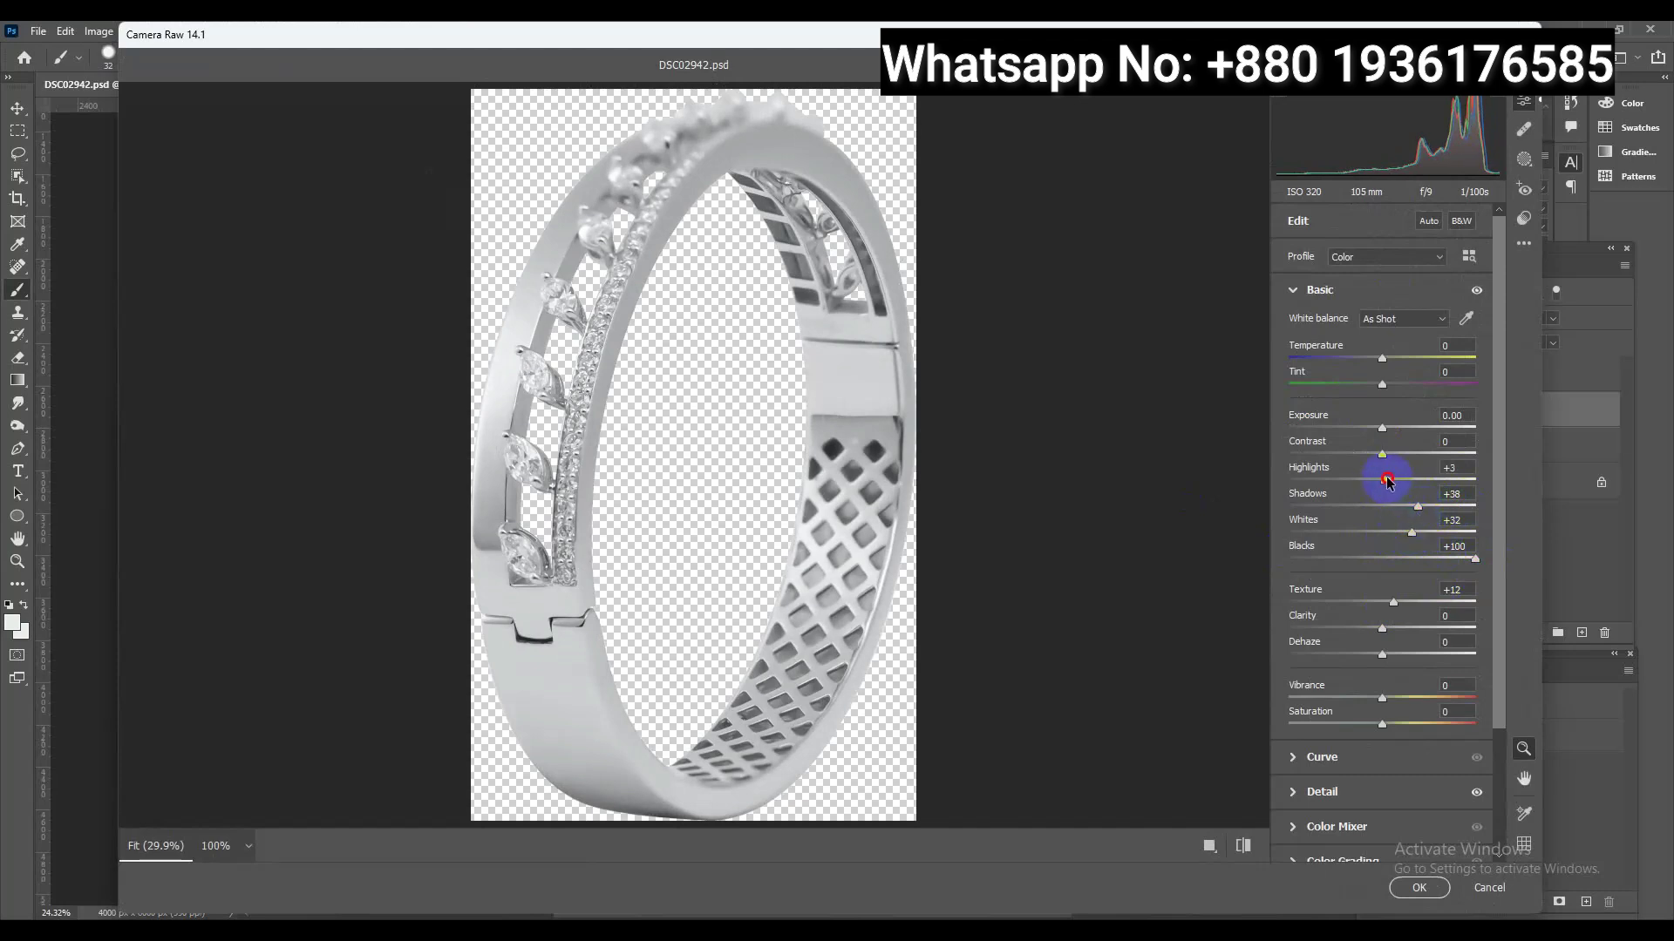
pyautogui.moveTo(1386, 458)
pyautogui.mouseDown()
pyautogui.moveTo(1424, 462)
pyautogui.moveTo(1412, 475)
pyautogui.mouseUp()
pyautogui.moveTo(1398, 605); pyautogui.dragTo(1456, 597)
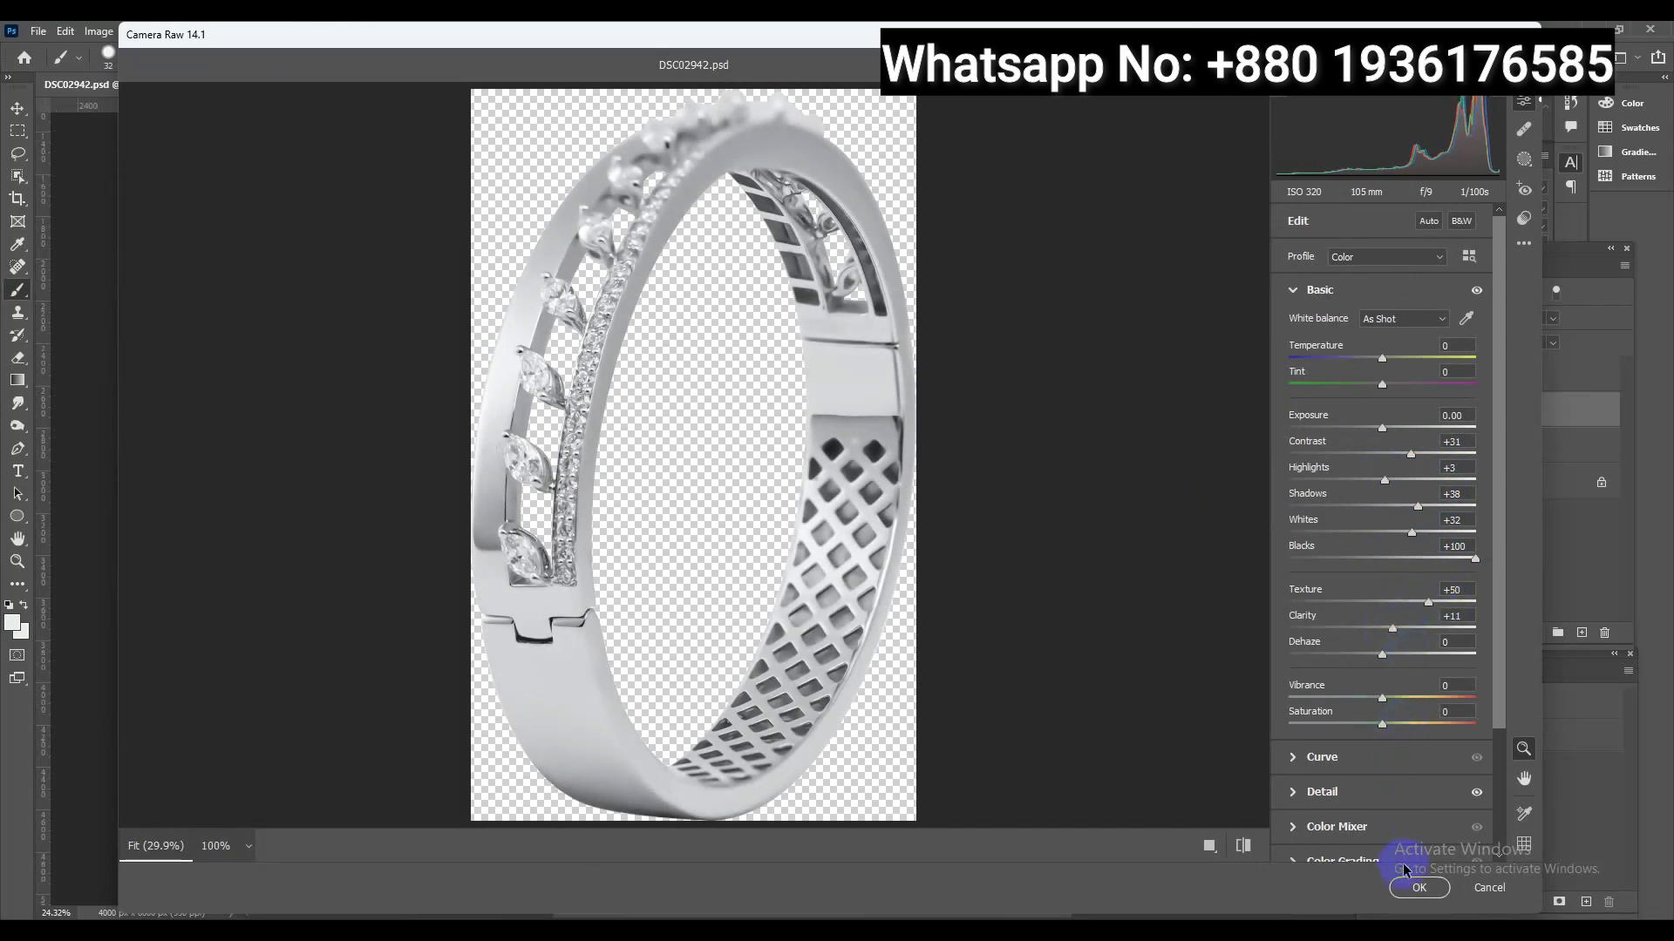
pyautogui.click(1365, 793)
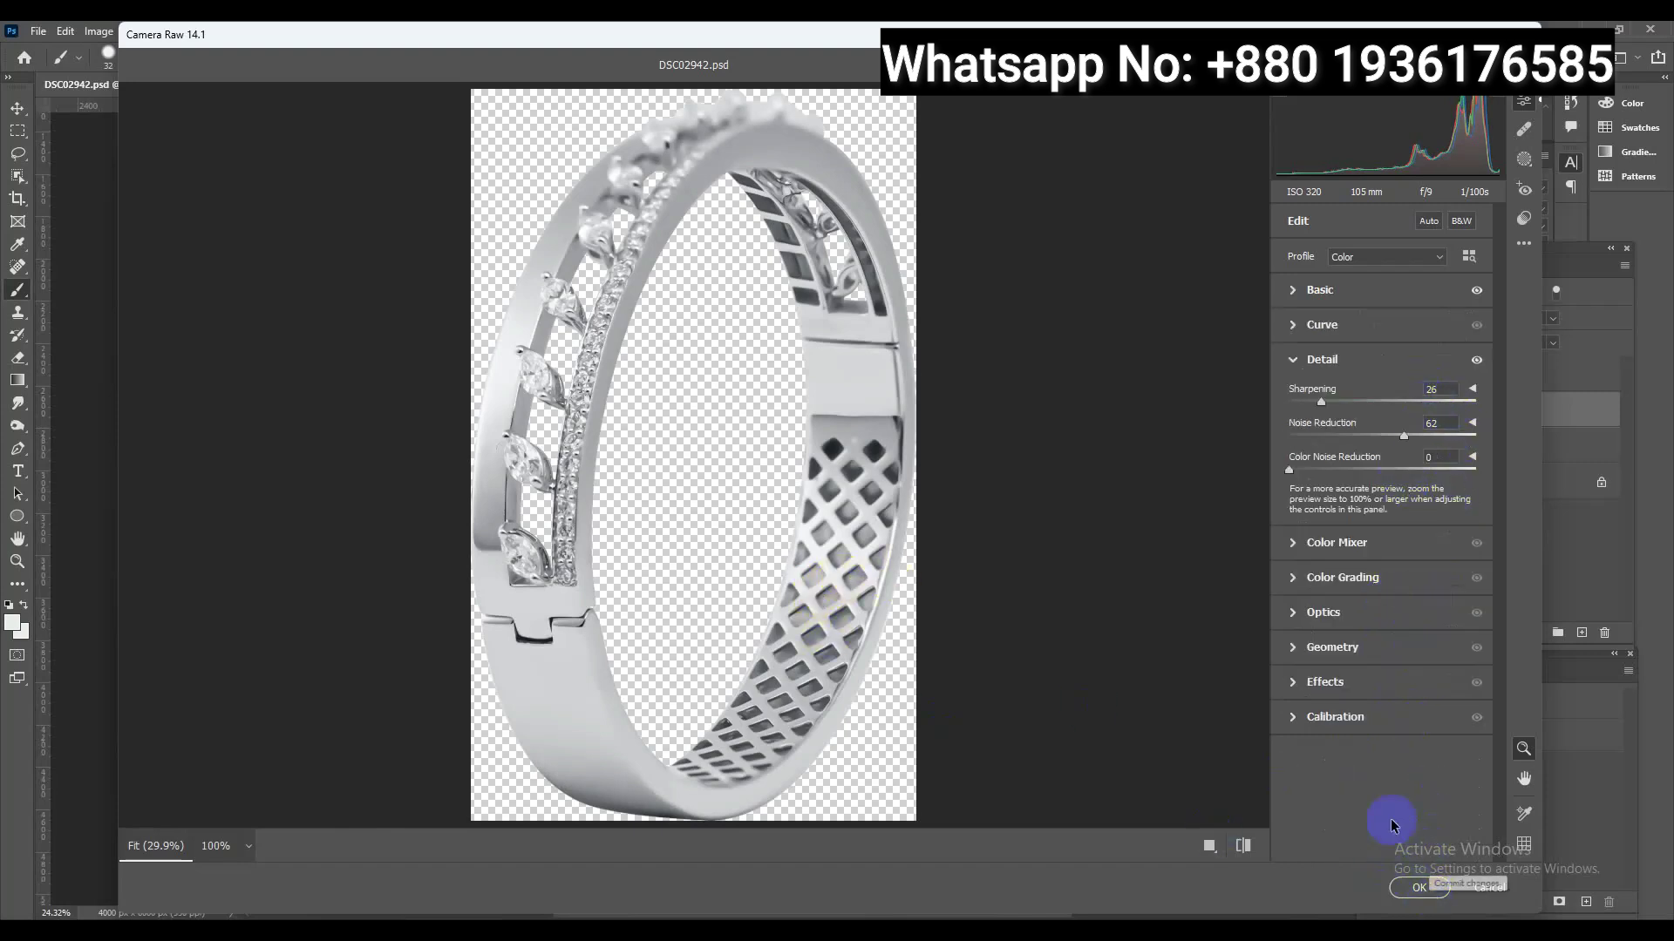
pyautogui.click(1420, 889)
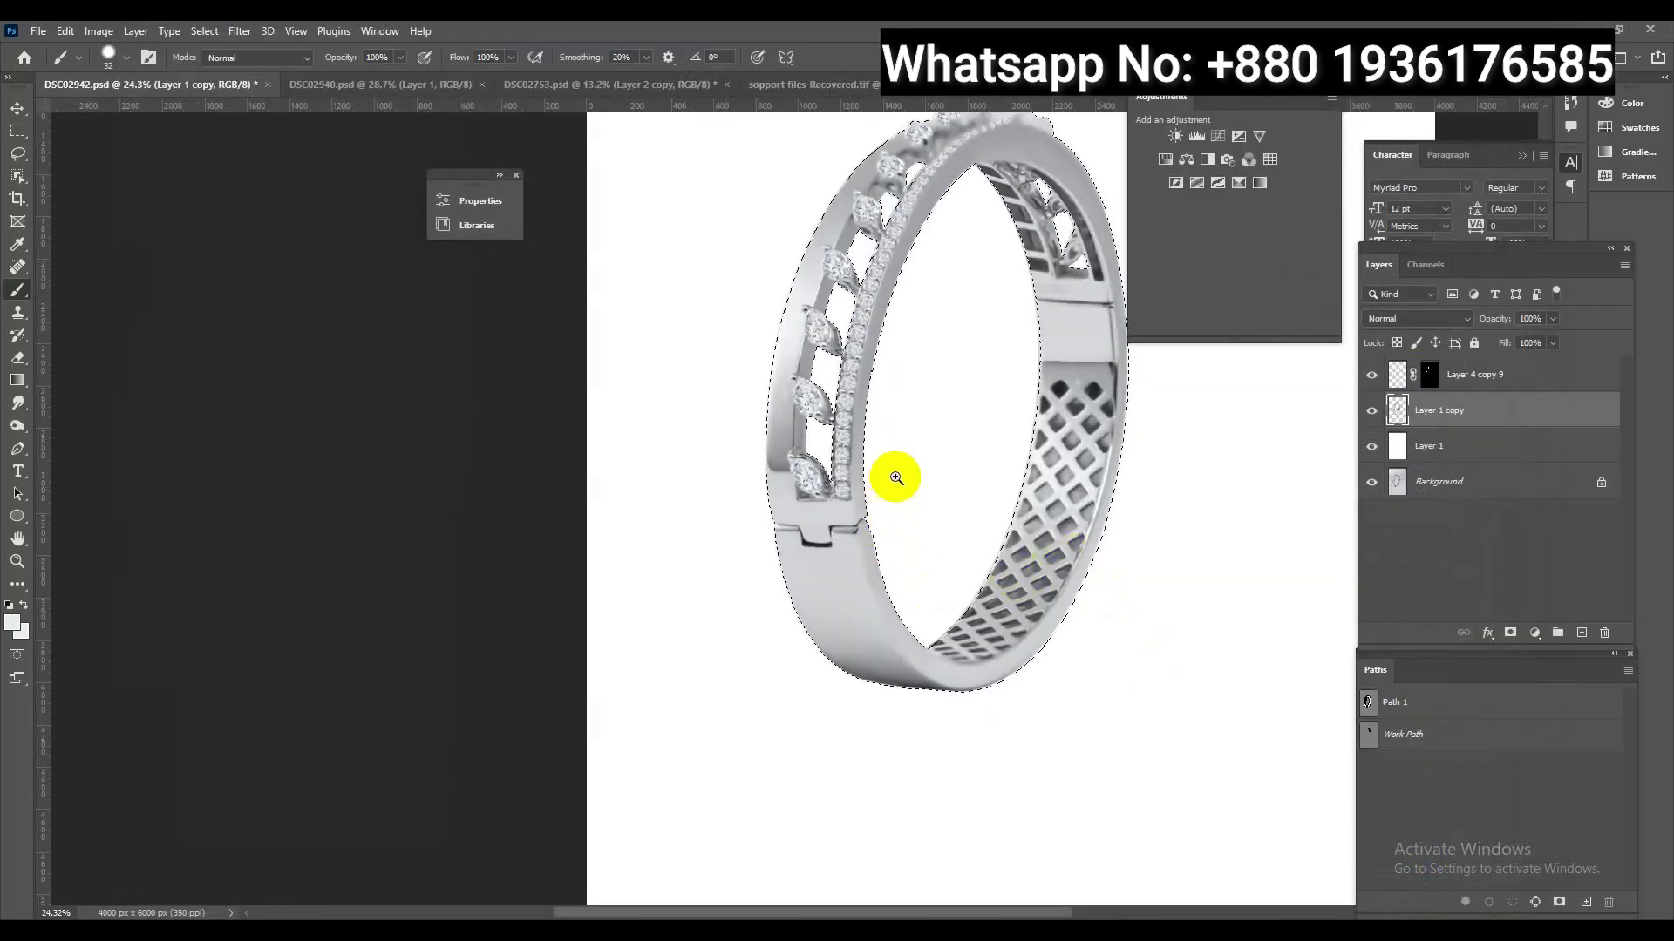
# Heal the scratch beside the marquise diamond with a smaller Spot Healing Brush
pyautogui.scroll(5, 835, 361)
pyautogui.scroll(2, 922, 400)
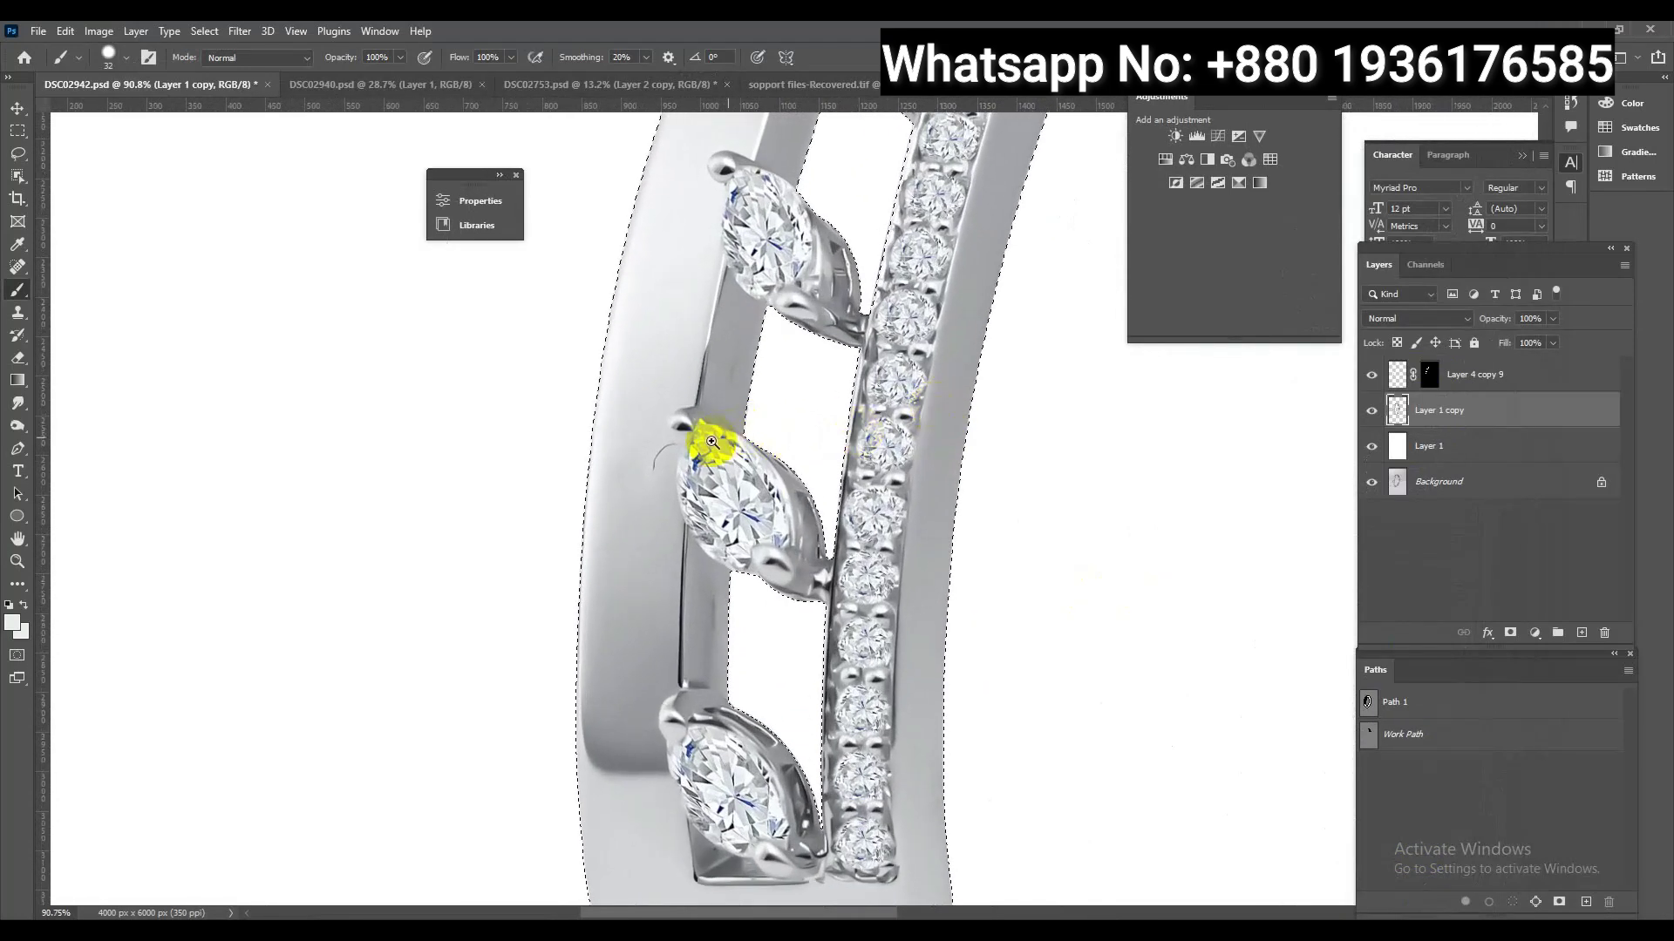
pyautogui.click(18, 266)
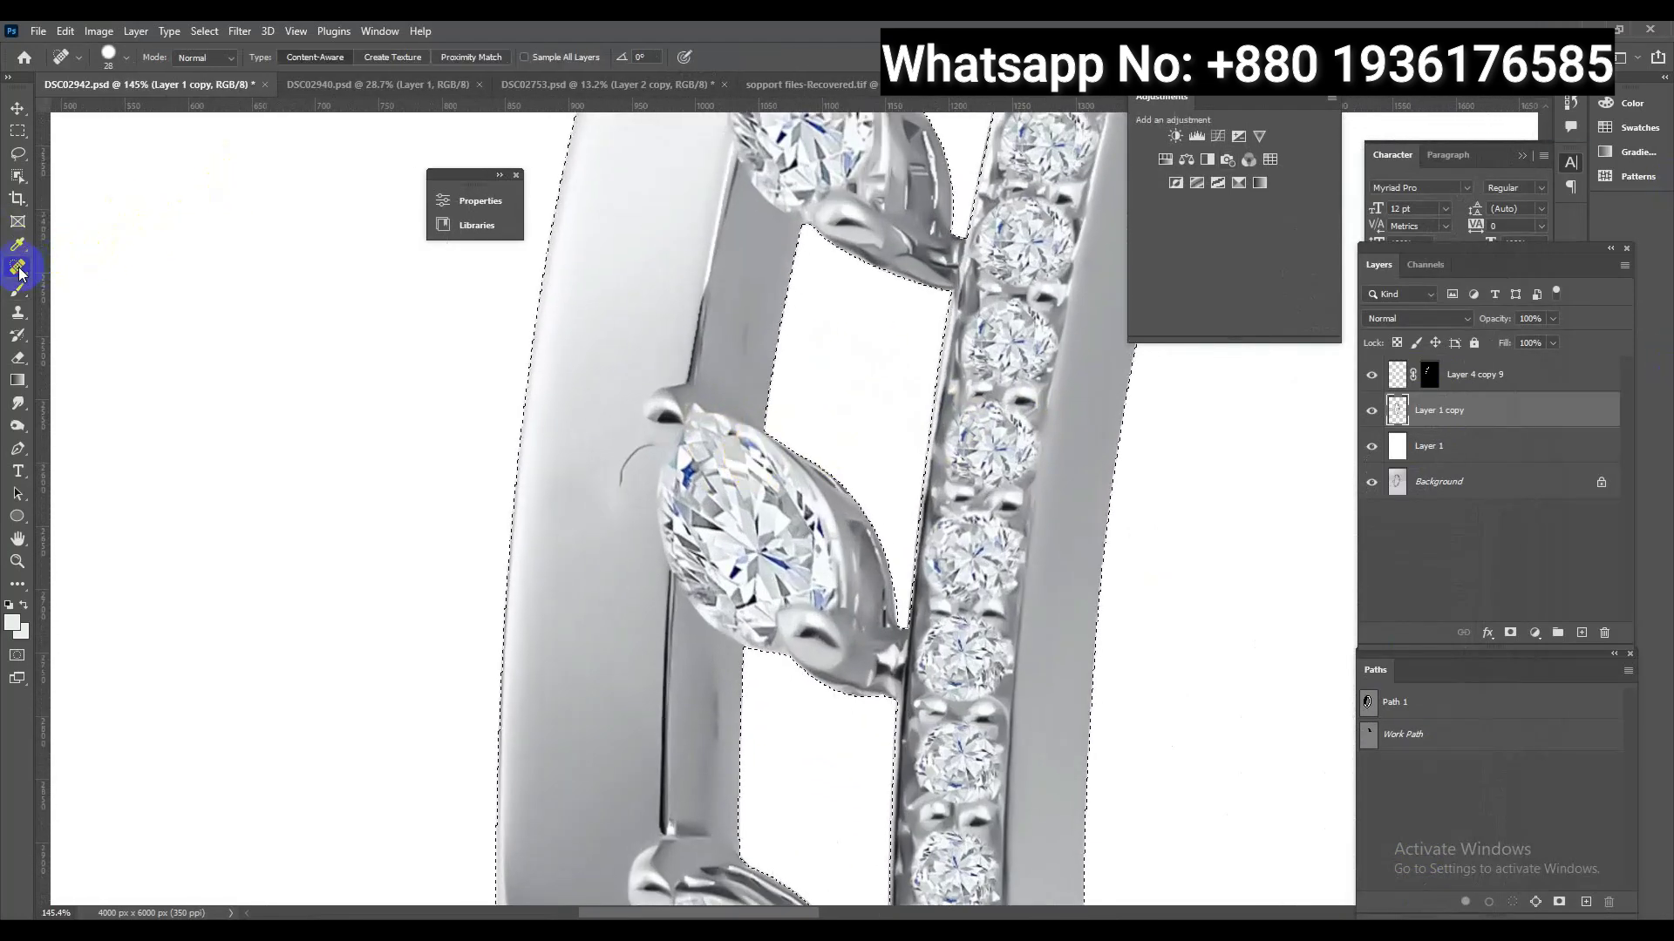
pyautogui.press('[')
pyautogui.press('[')
pyautogui.press('[')
pyautogui.moveTo(617, 490); pyautogui.dragTo(643, 447)
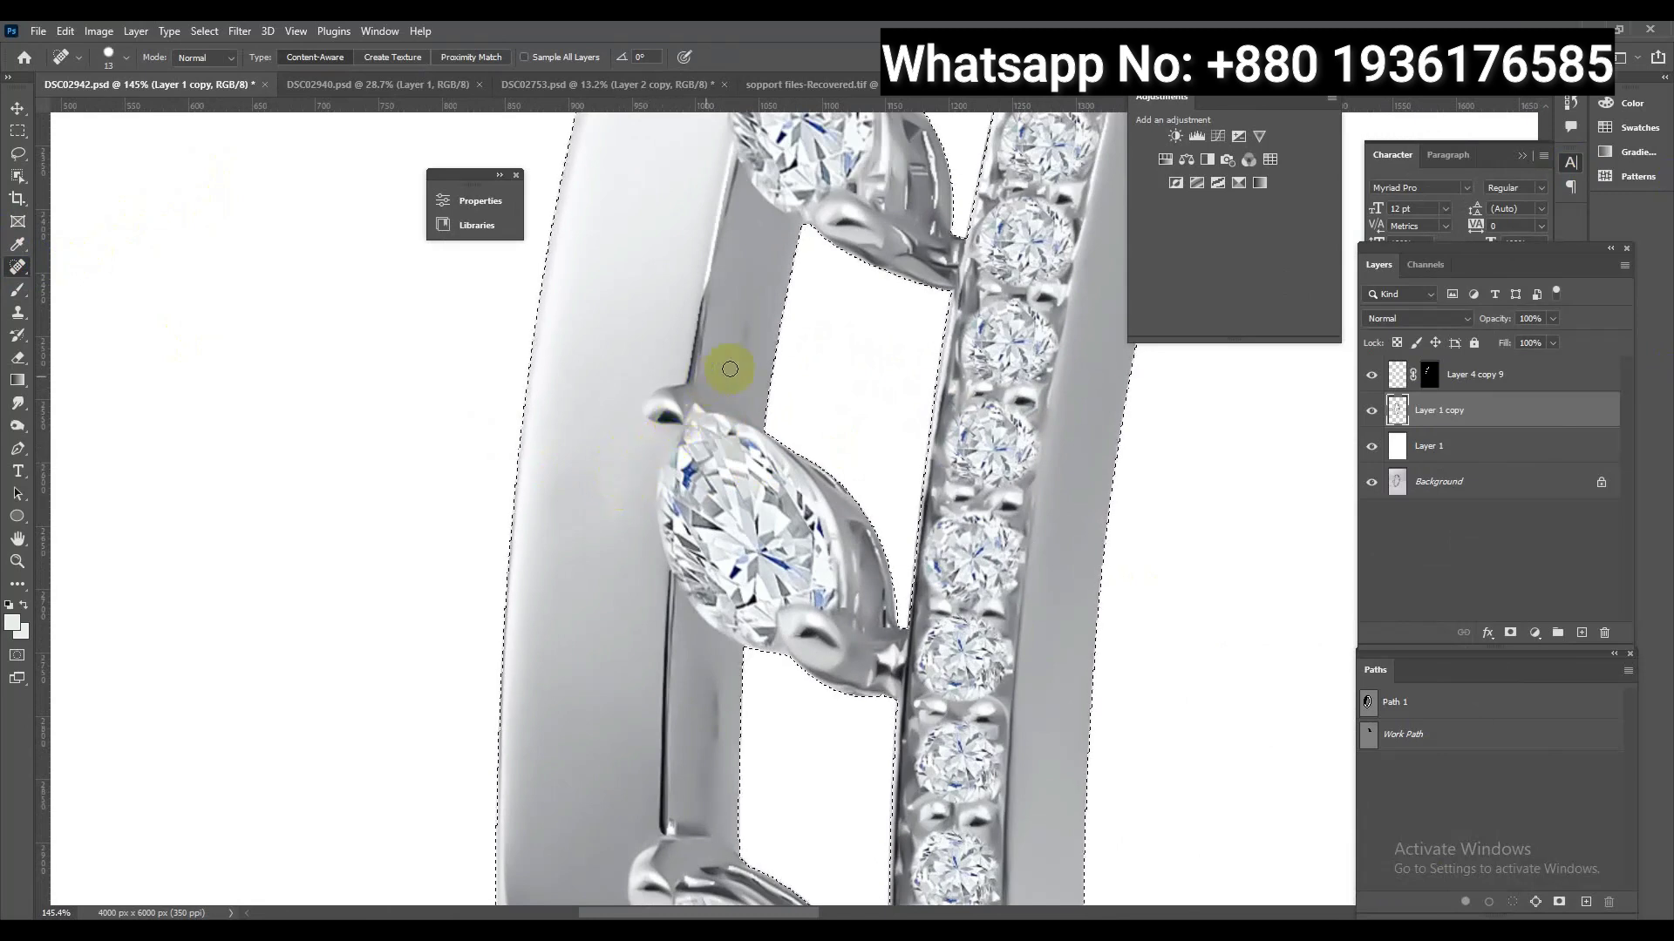
# Heal the remaining small spots and the mark lower on the band
pyautogui.click(698, 503)
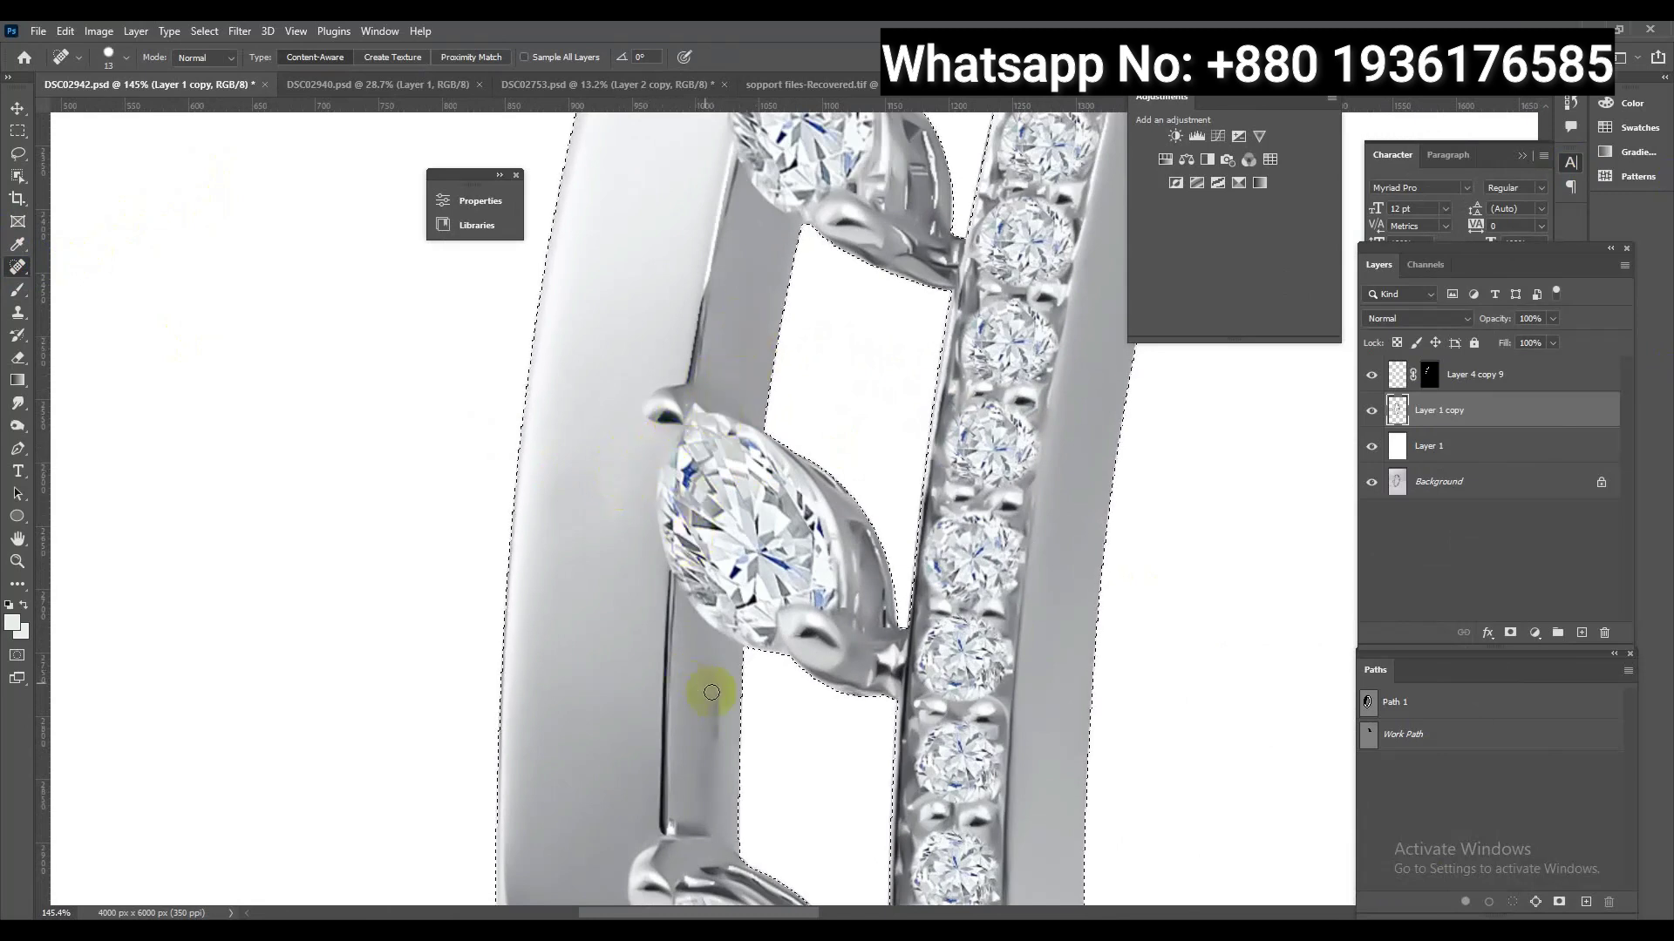
pyautogui.moveTo(712, 822); pyautogui.dragTo(715, 689)
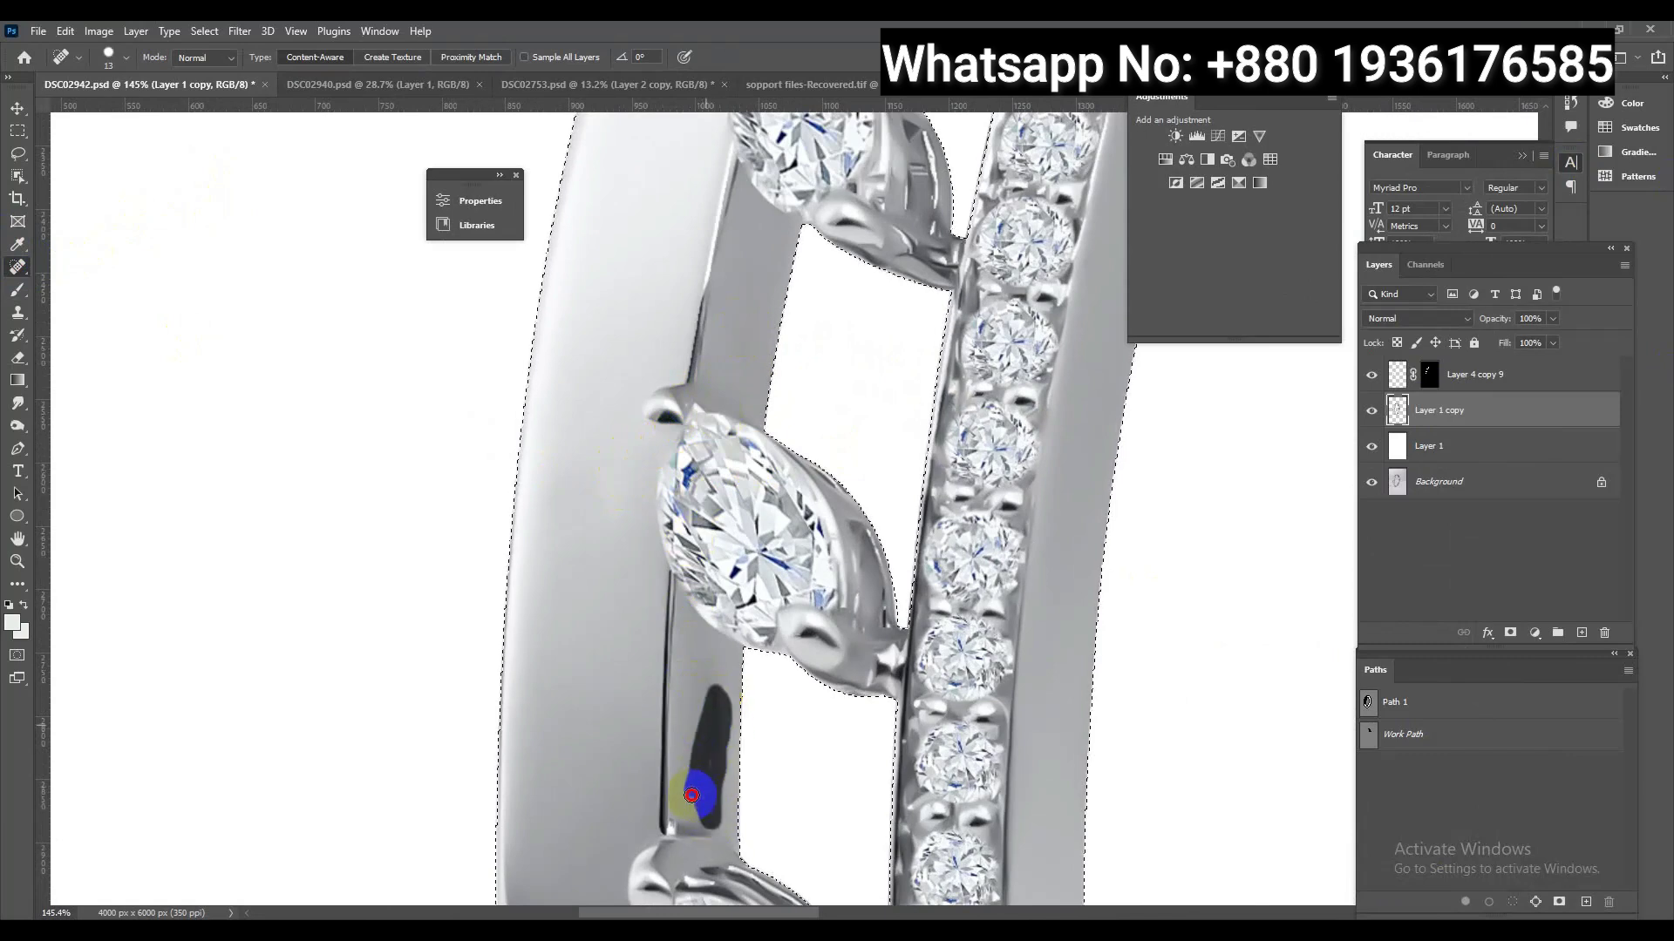
pyautogui.click(765, 593)
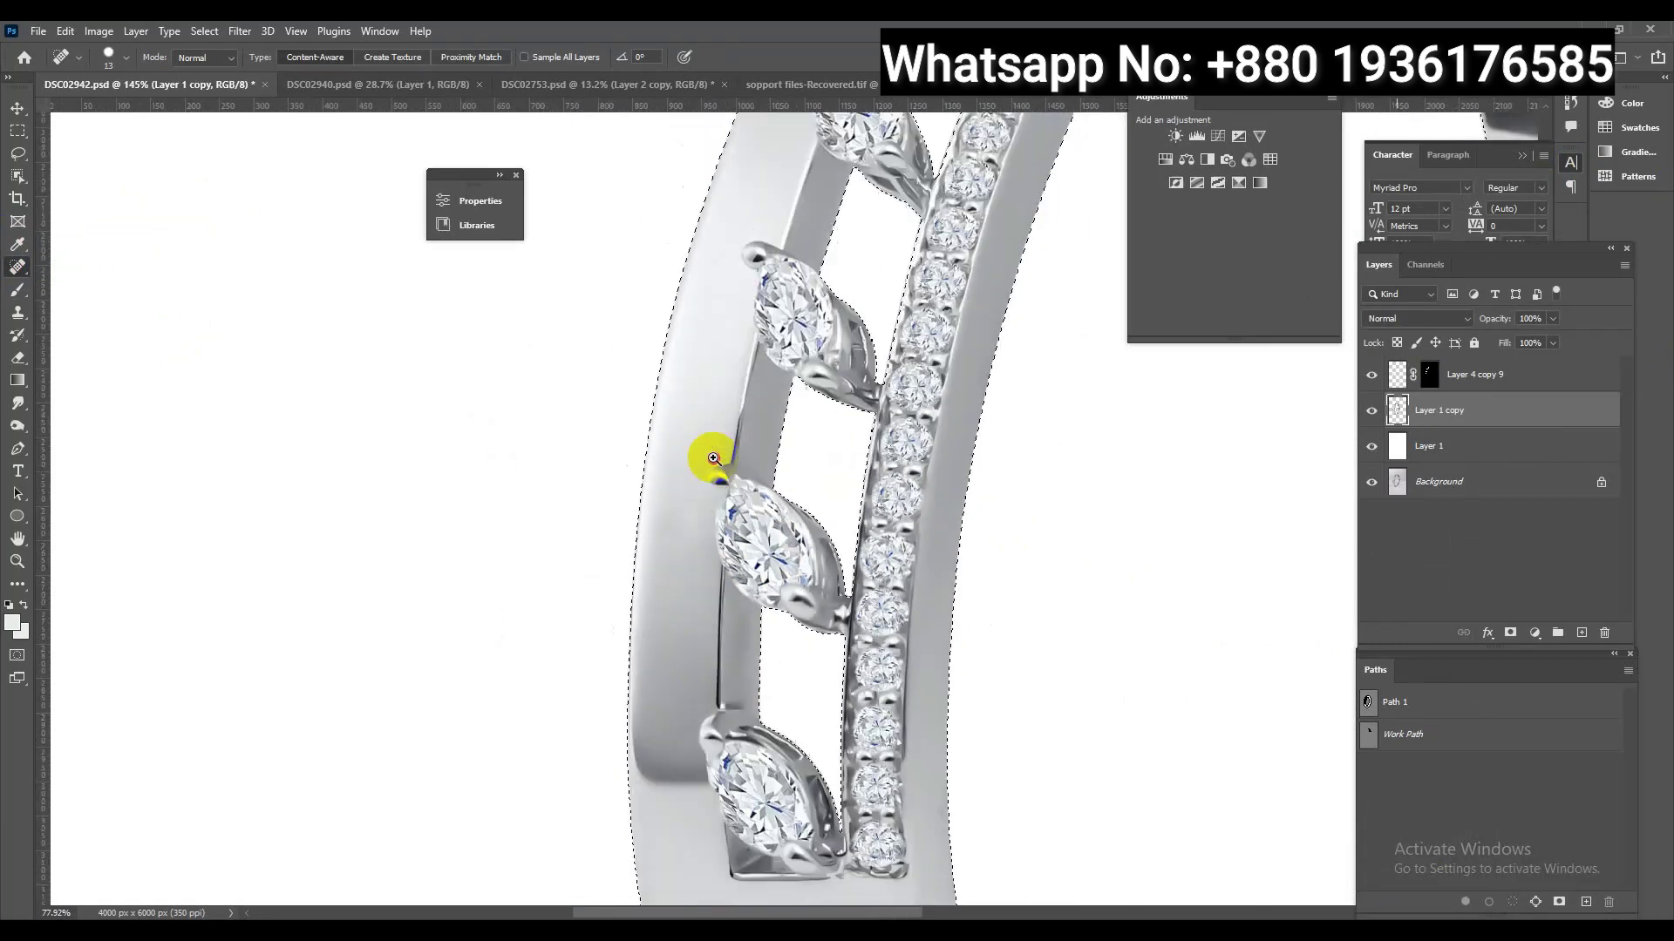
pyautogui.scroll(-5, 766, 593)
pyautogui.moveTo(842, 639); pyautogui.dragTo(897, 373)
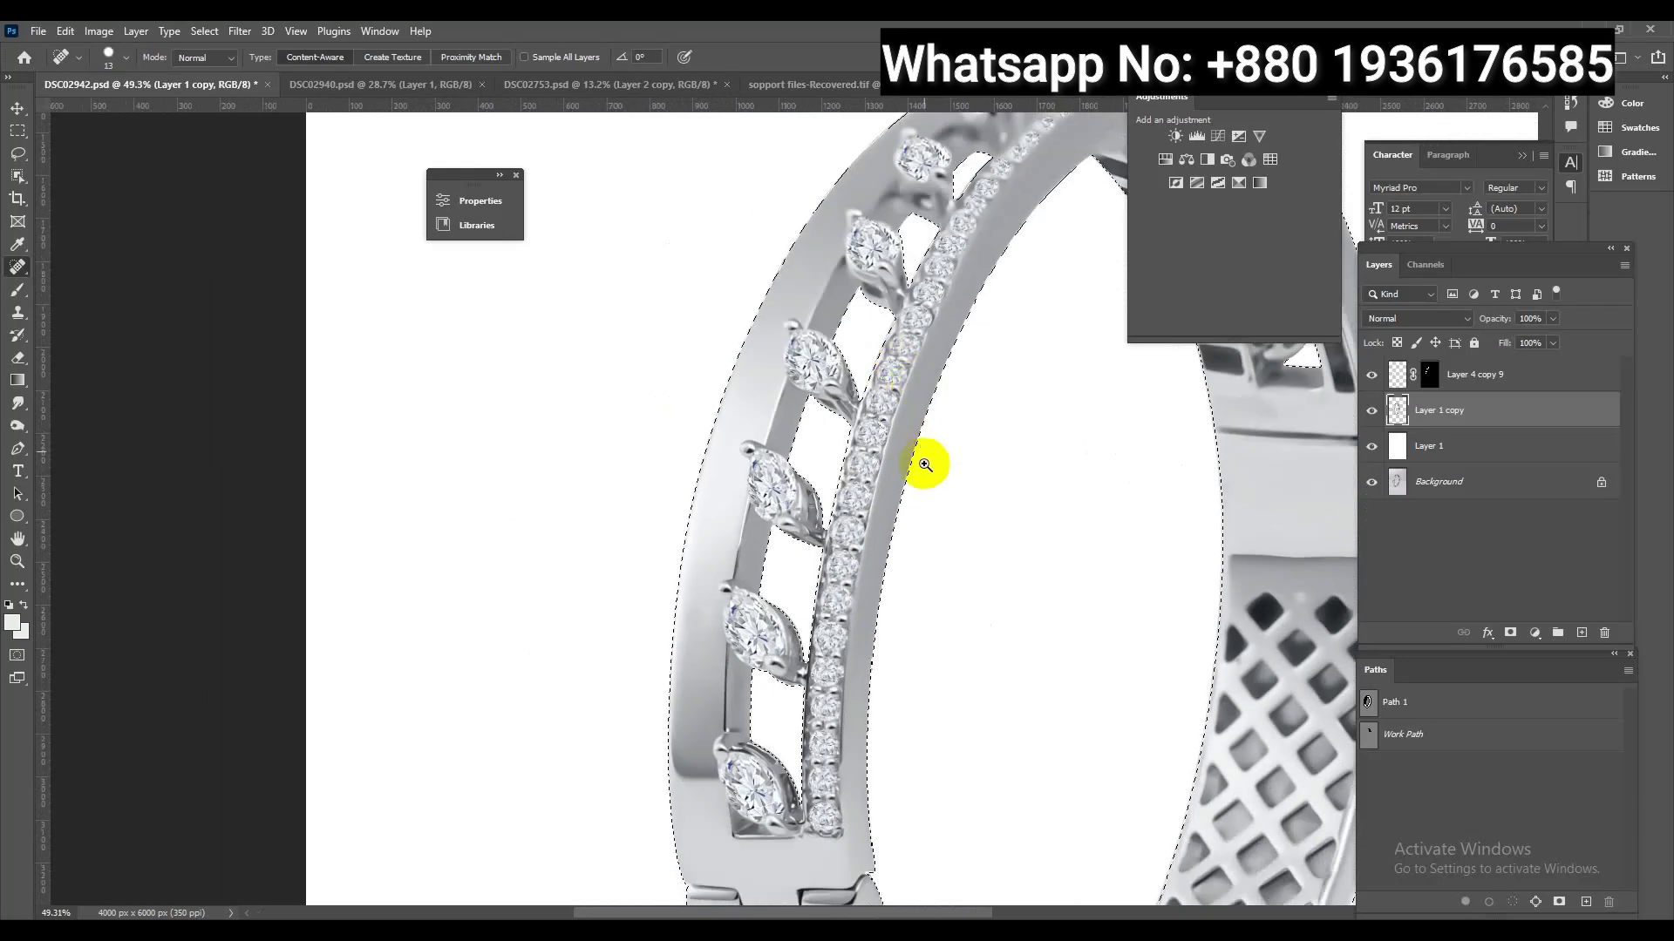
pyautogui.scroll(-5, 927, 463)
pyautogui.scroll(4, 1023, 697)
pyautogui.scroll(1, 1046, 702)
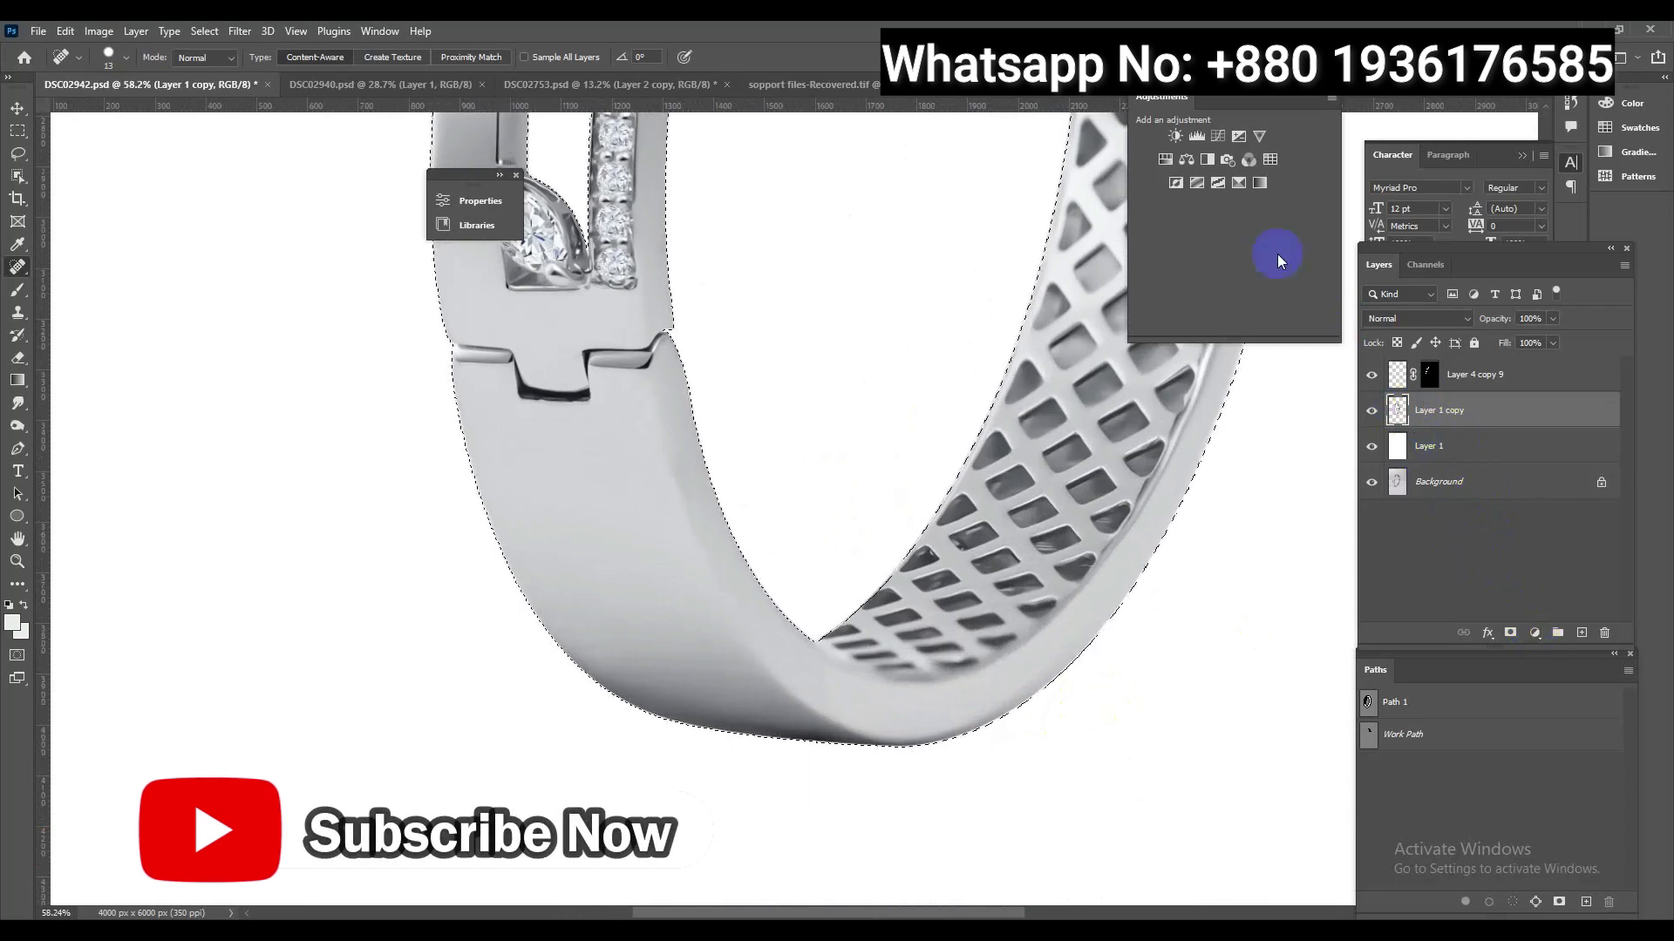
# Add a Selective Color layer with Whites Black -22 and Neutrals Black -11
pyautogui.click(1238, 183)
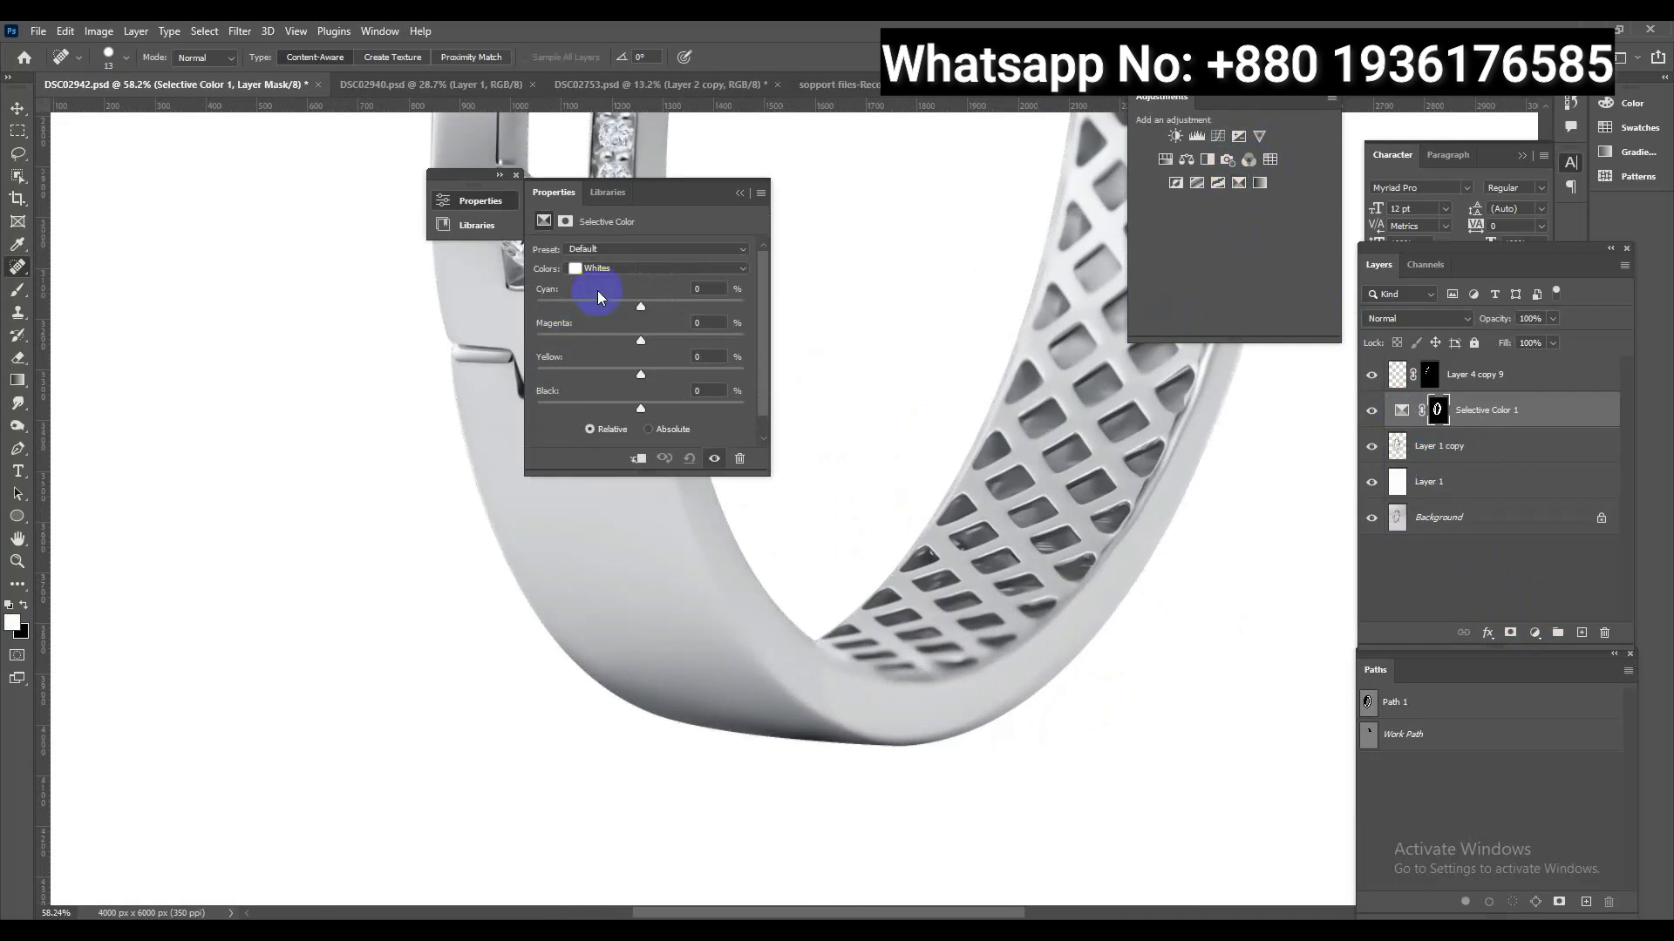
pyautogui.moveTo(640, 412); pyautogui.dragTo(618, 408)
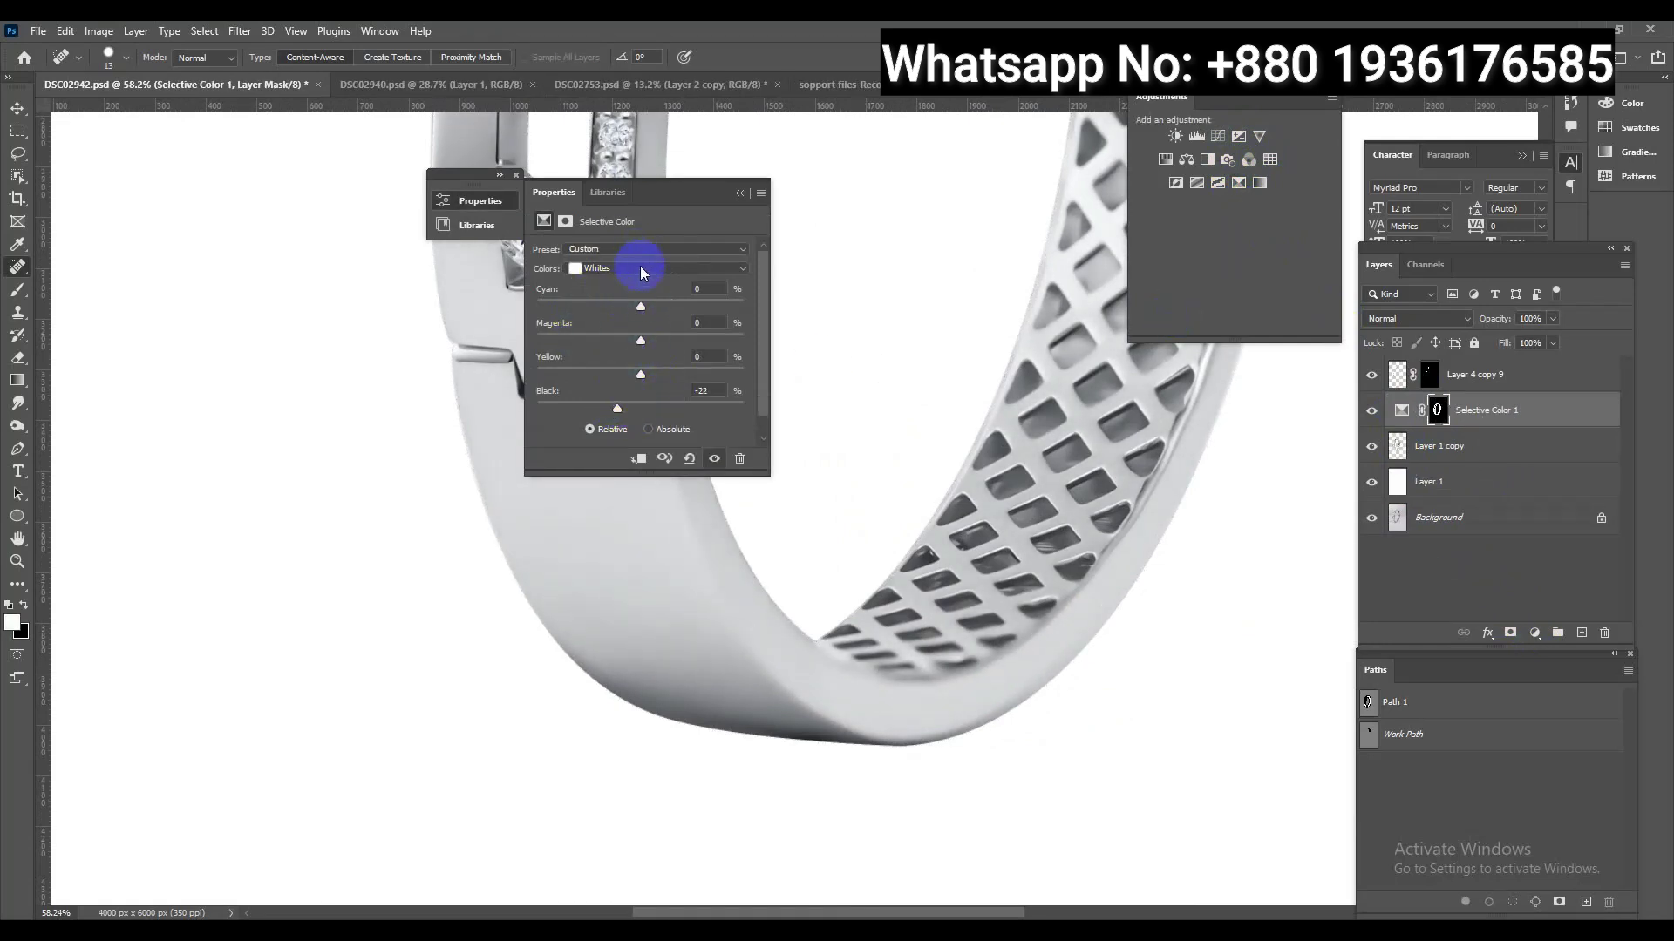
pyautogui.click(640, 269)
pyautogui.click(614, 381)
pyautogui.moveTo(641, 406); pyautogui.dragTo(631, 410)
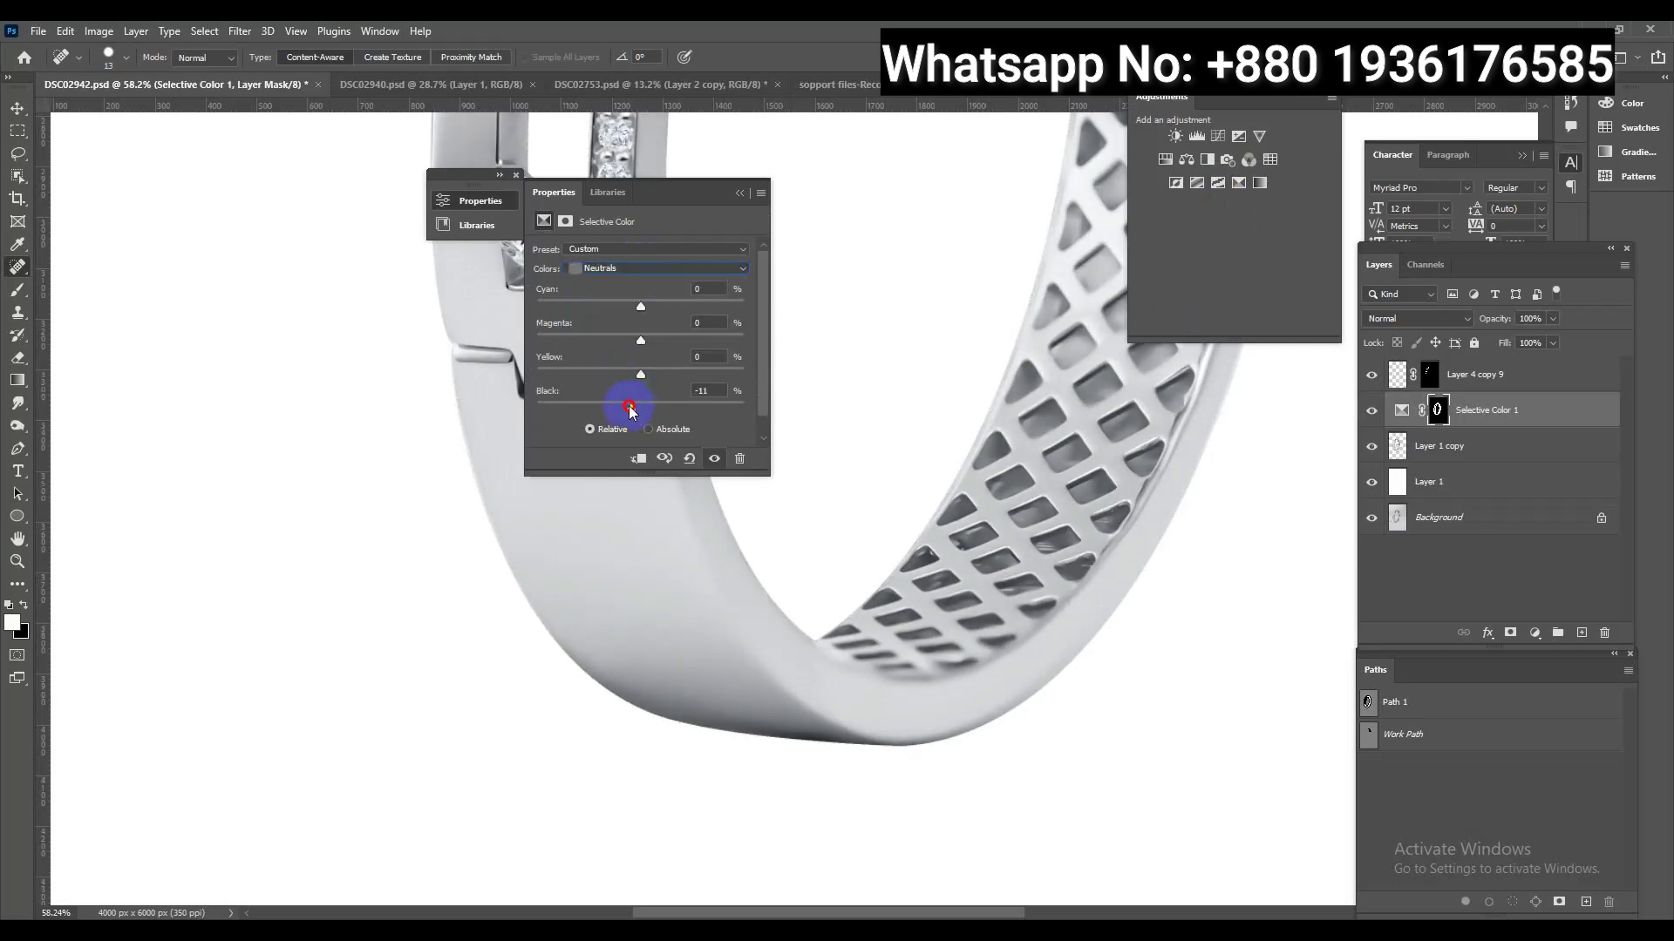
# Toggle the Selective Color layer's visibility to compare the bangle before and after
pyautogui.click(747, 196)
pyautogui.scroll(-5, 982, 586)
pyautogui.scroll(2, 897, 478)
pyautogui.scroll(2, 1110, 620)
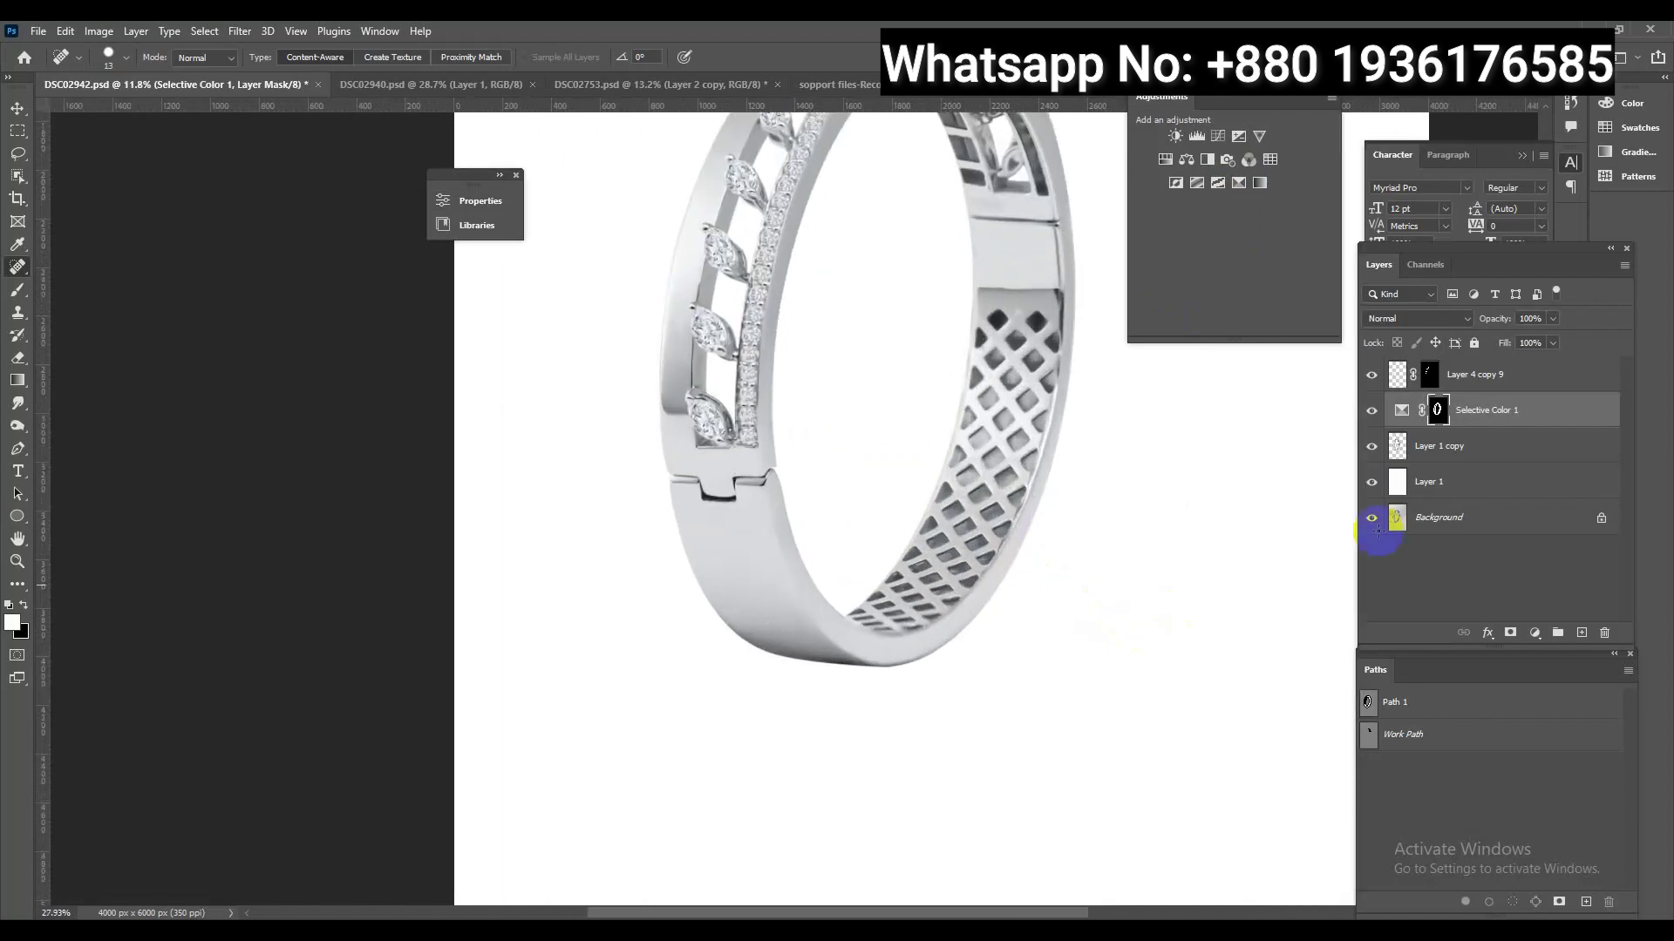
pyautogui.click(1371, 413)
pyautogui.click(1370, 415)
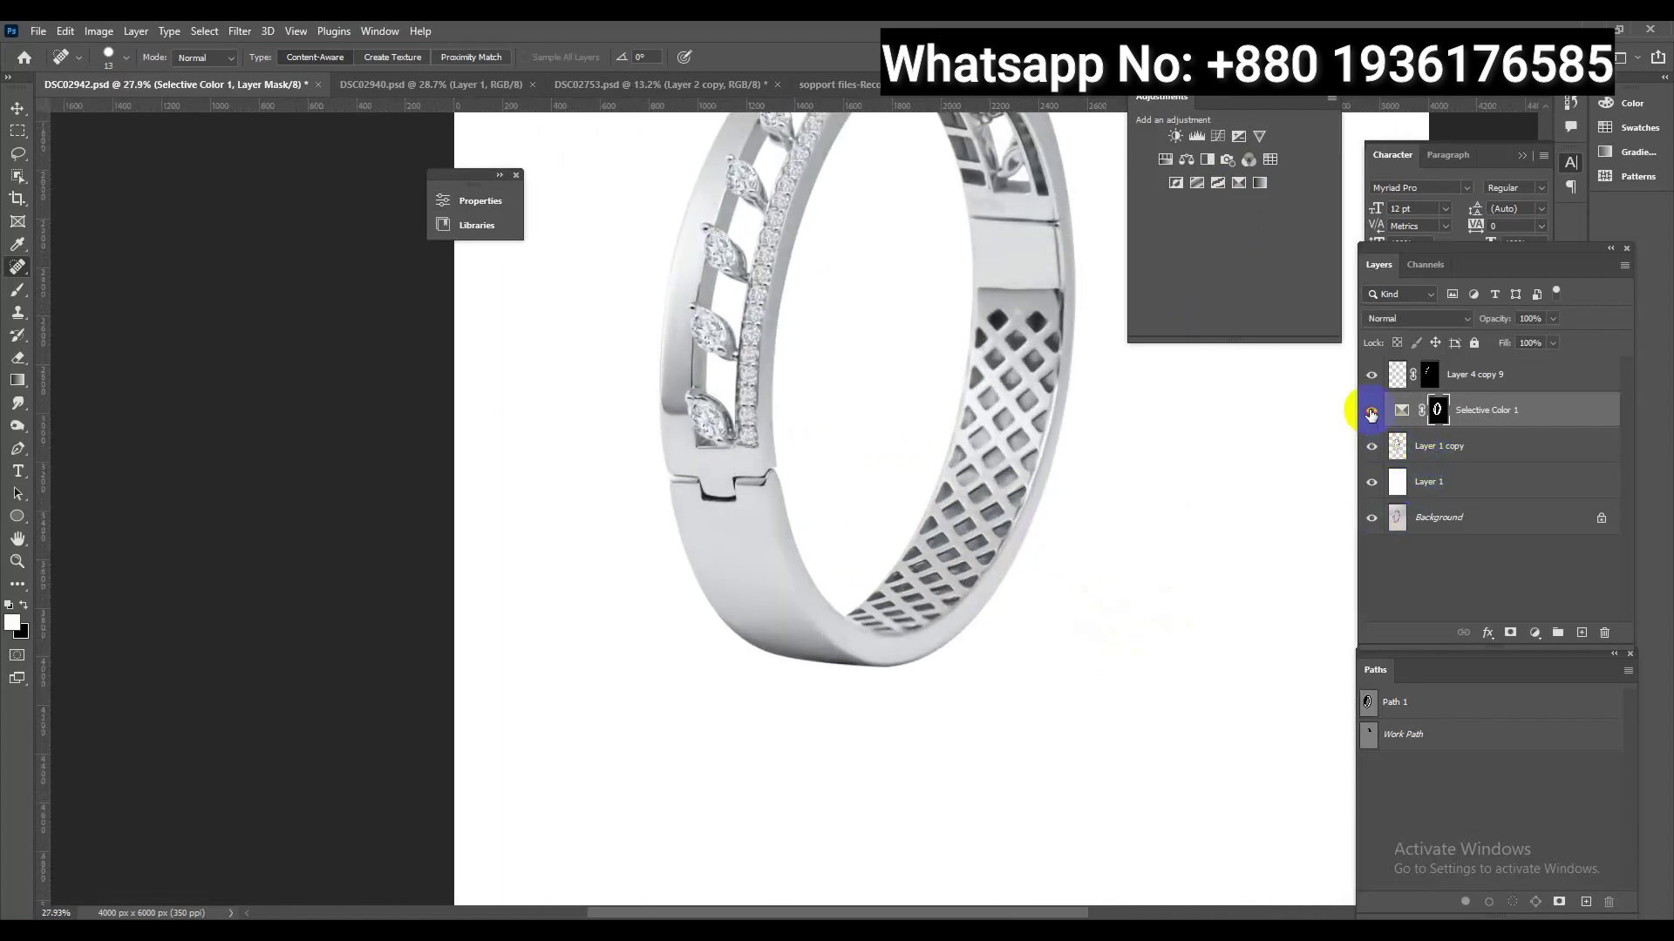
pyautogui.click(1369, 415)
# Delete the Selective Color 1 adjustment layer
pyautogui.press('Delete')
pyautogui.scroll(-4, 898, 488)
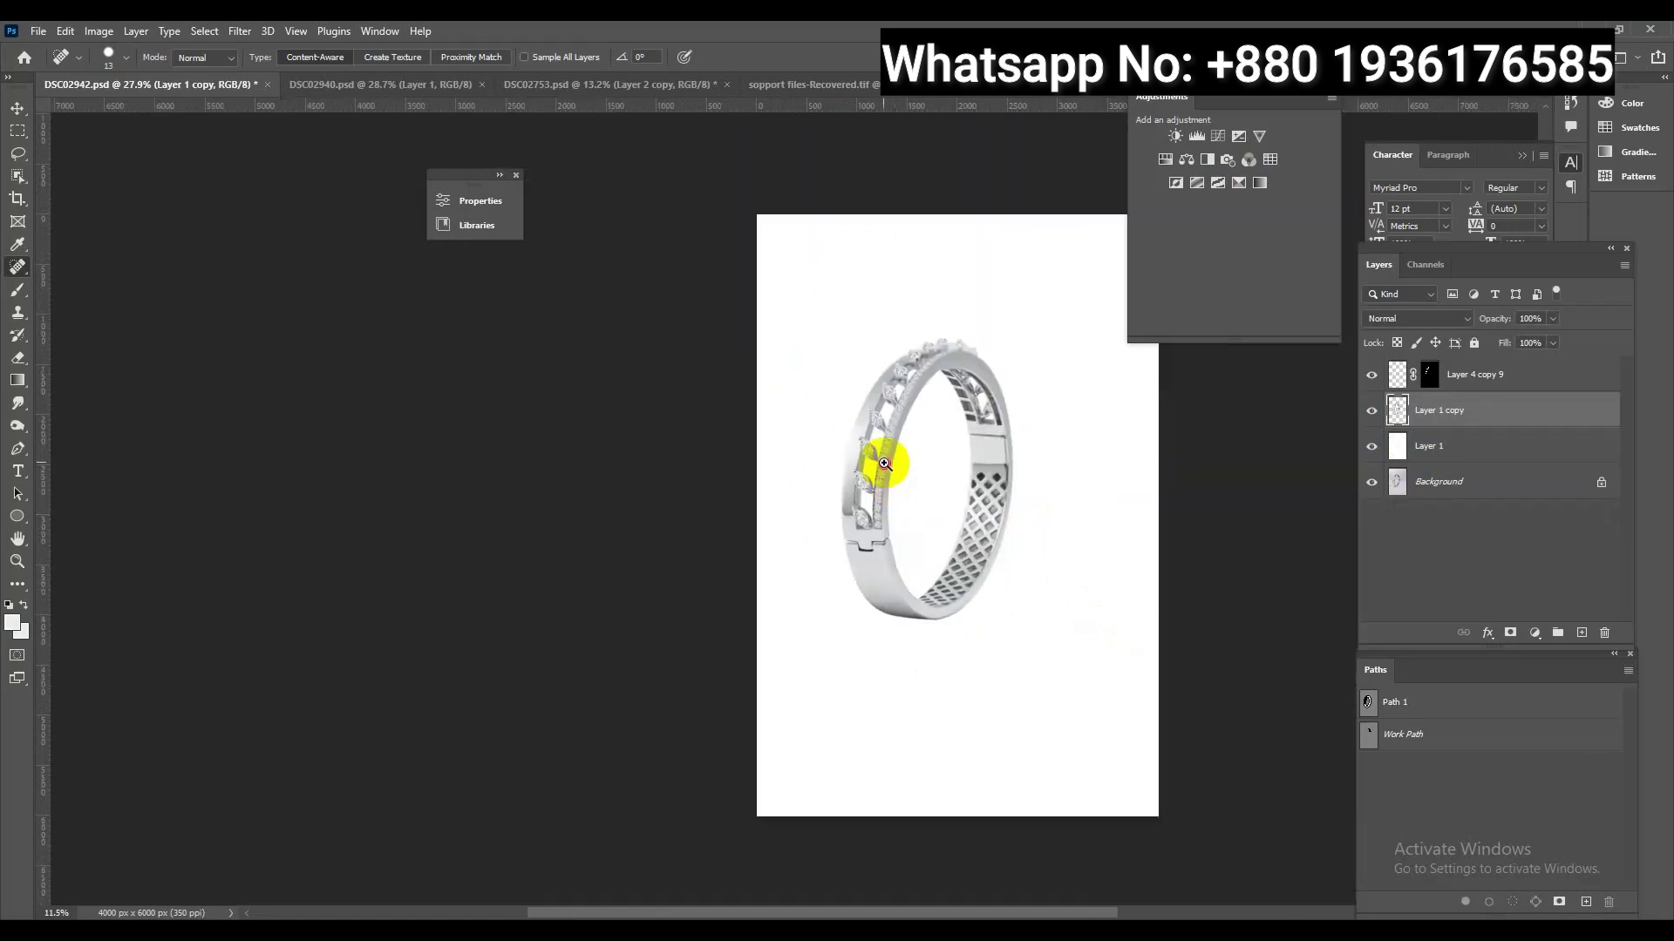
pyautogui.scroll(3, 900, 467)
pyautogui.scroll(4, 997, 240)
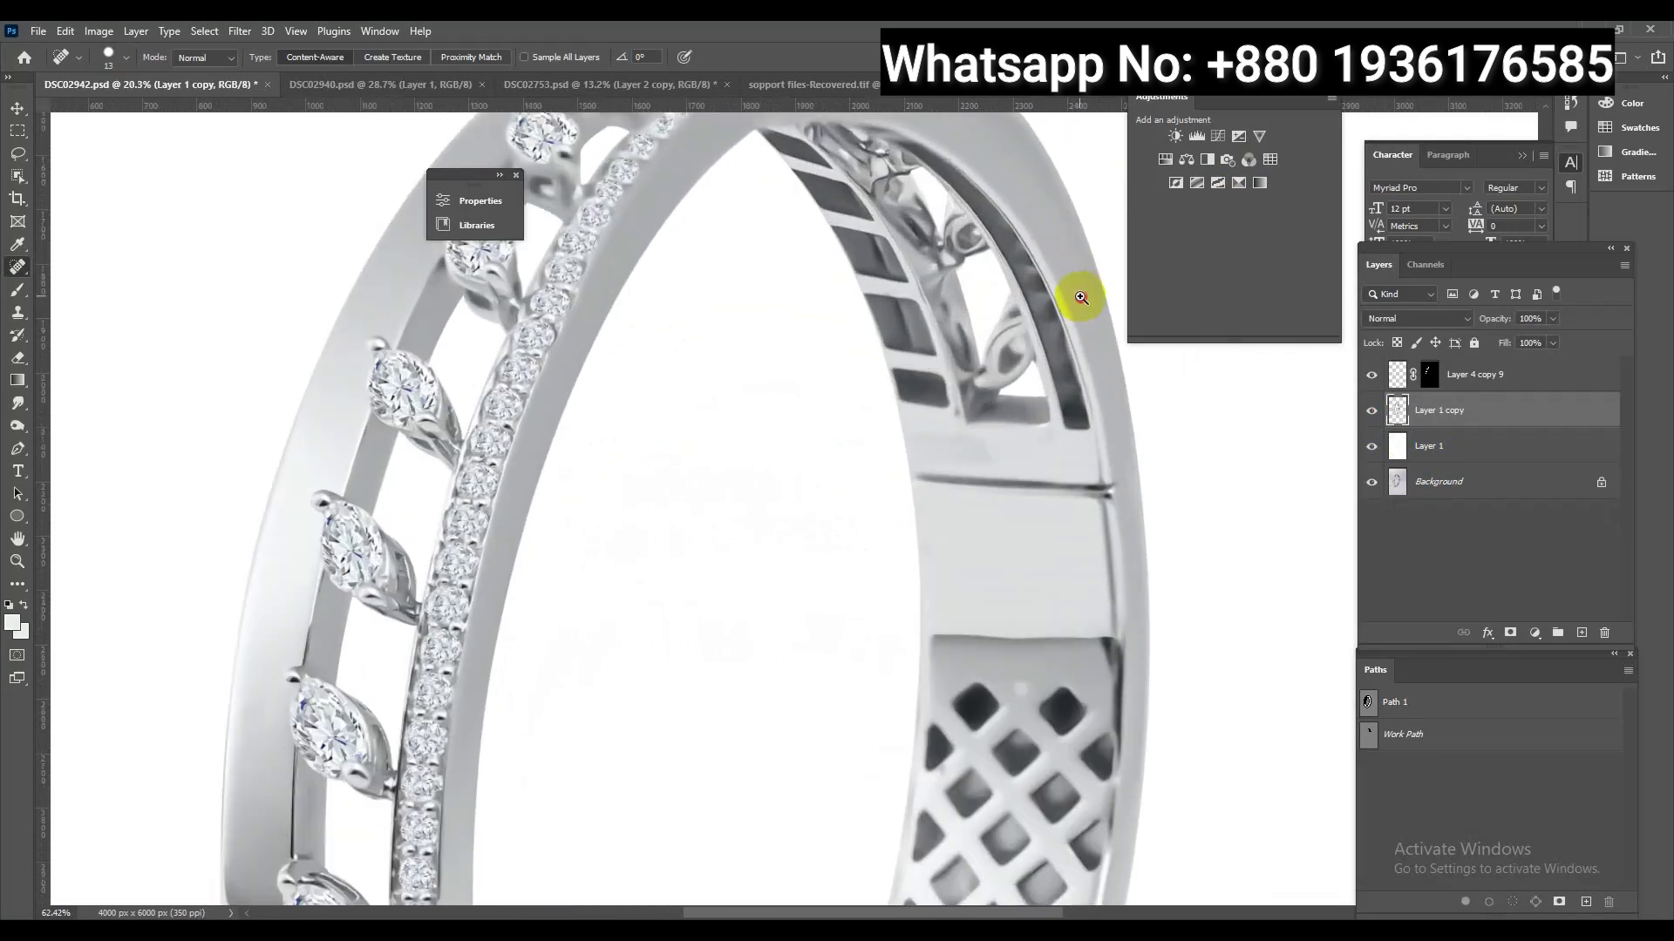
pyautogui.scroll(-3, 1081, 298)
# Zoom around the bangle and open the Camera Raw filter on Layer 1 copy
pyautogui.scroll(-2, 1046, 261)
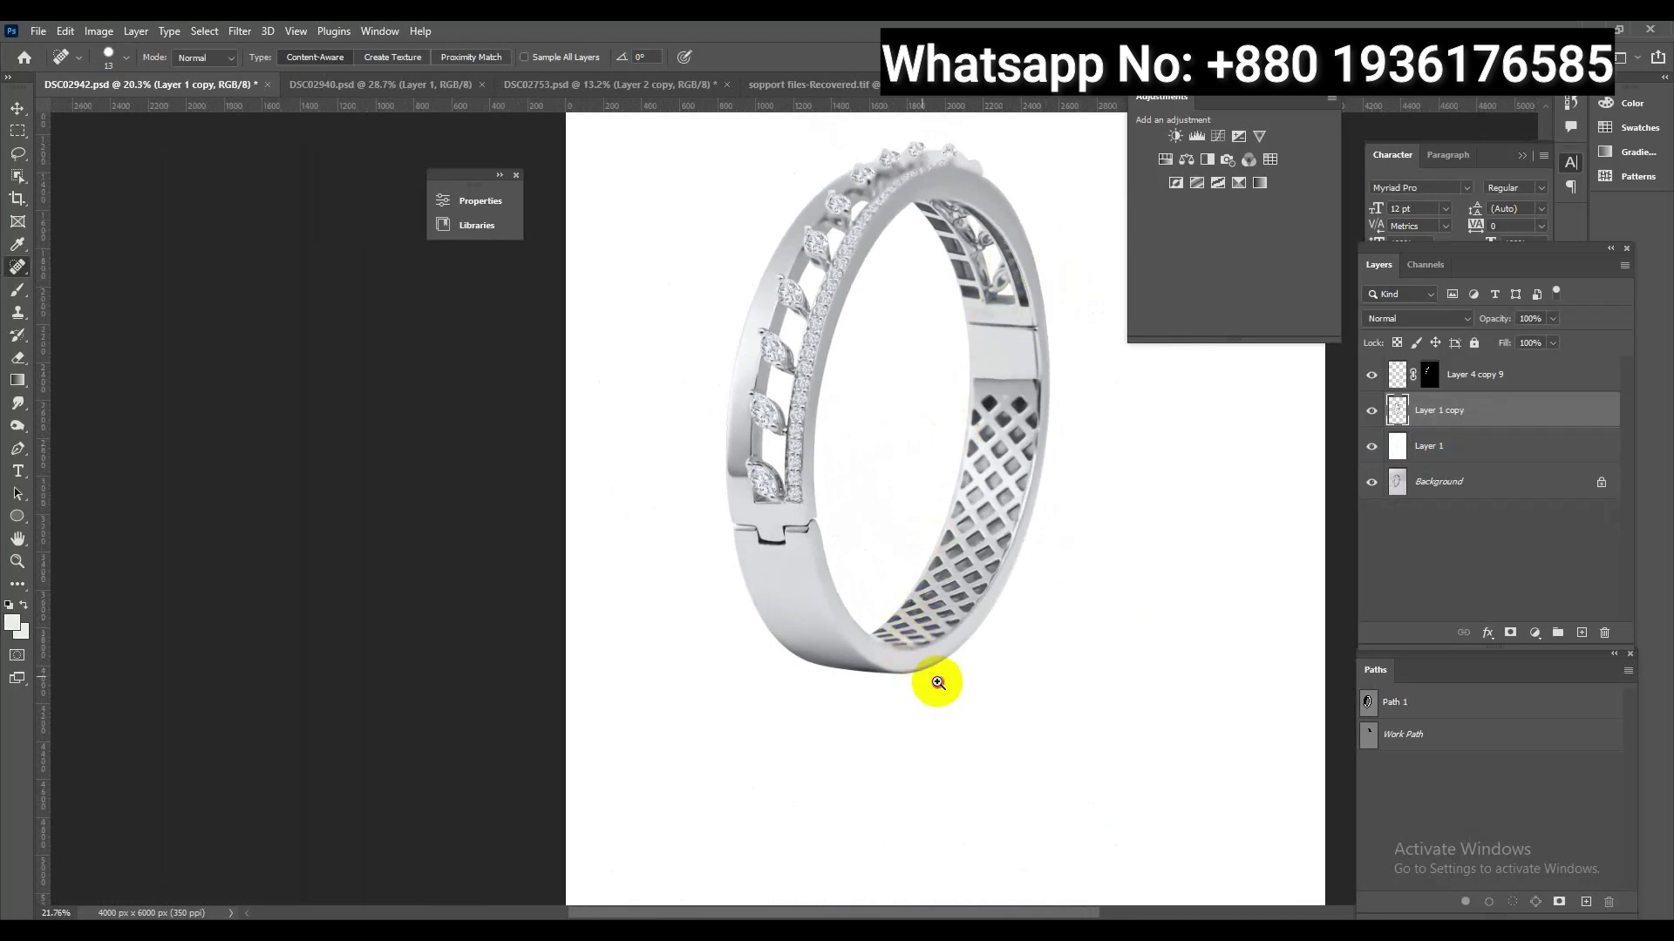
pyautogui.scroll(5, 1005, 694)
pyautogui.scroll(-1, 1005, 695)
pyautogui.scroll(-2, 1017, 694)
pyautogui.scroll(-2, 976, 677)
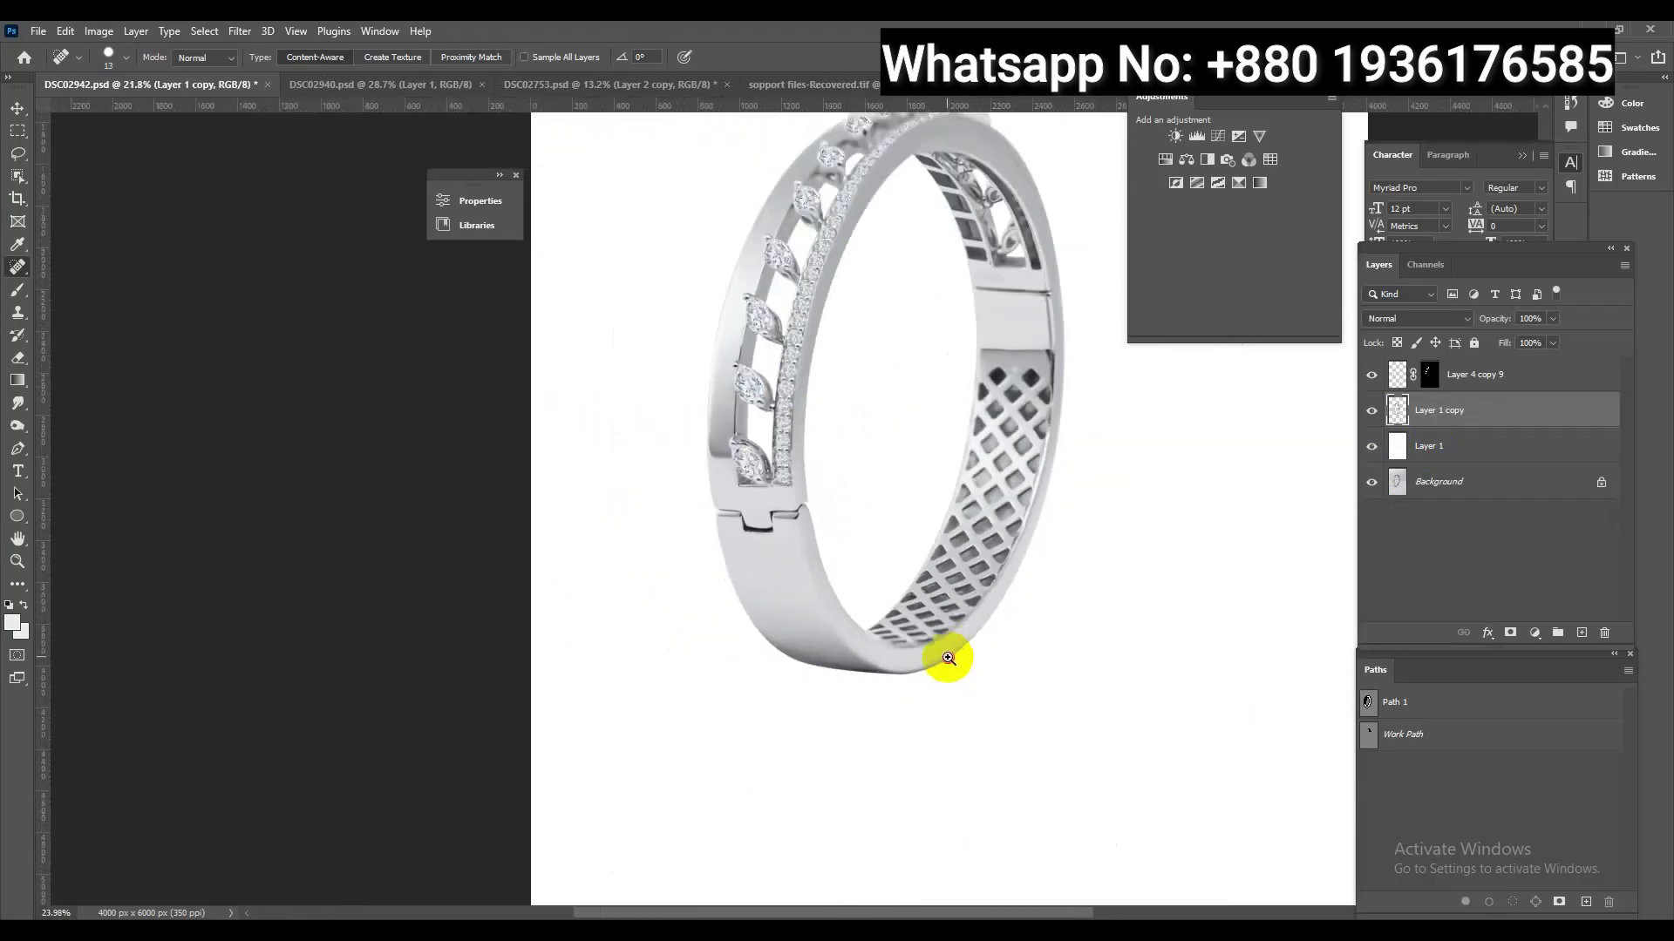
pyautogui.scroll(-1, 949, 661)
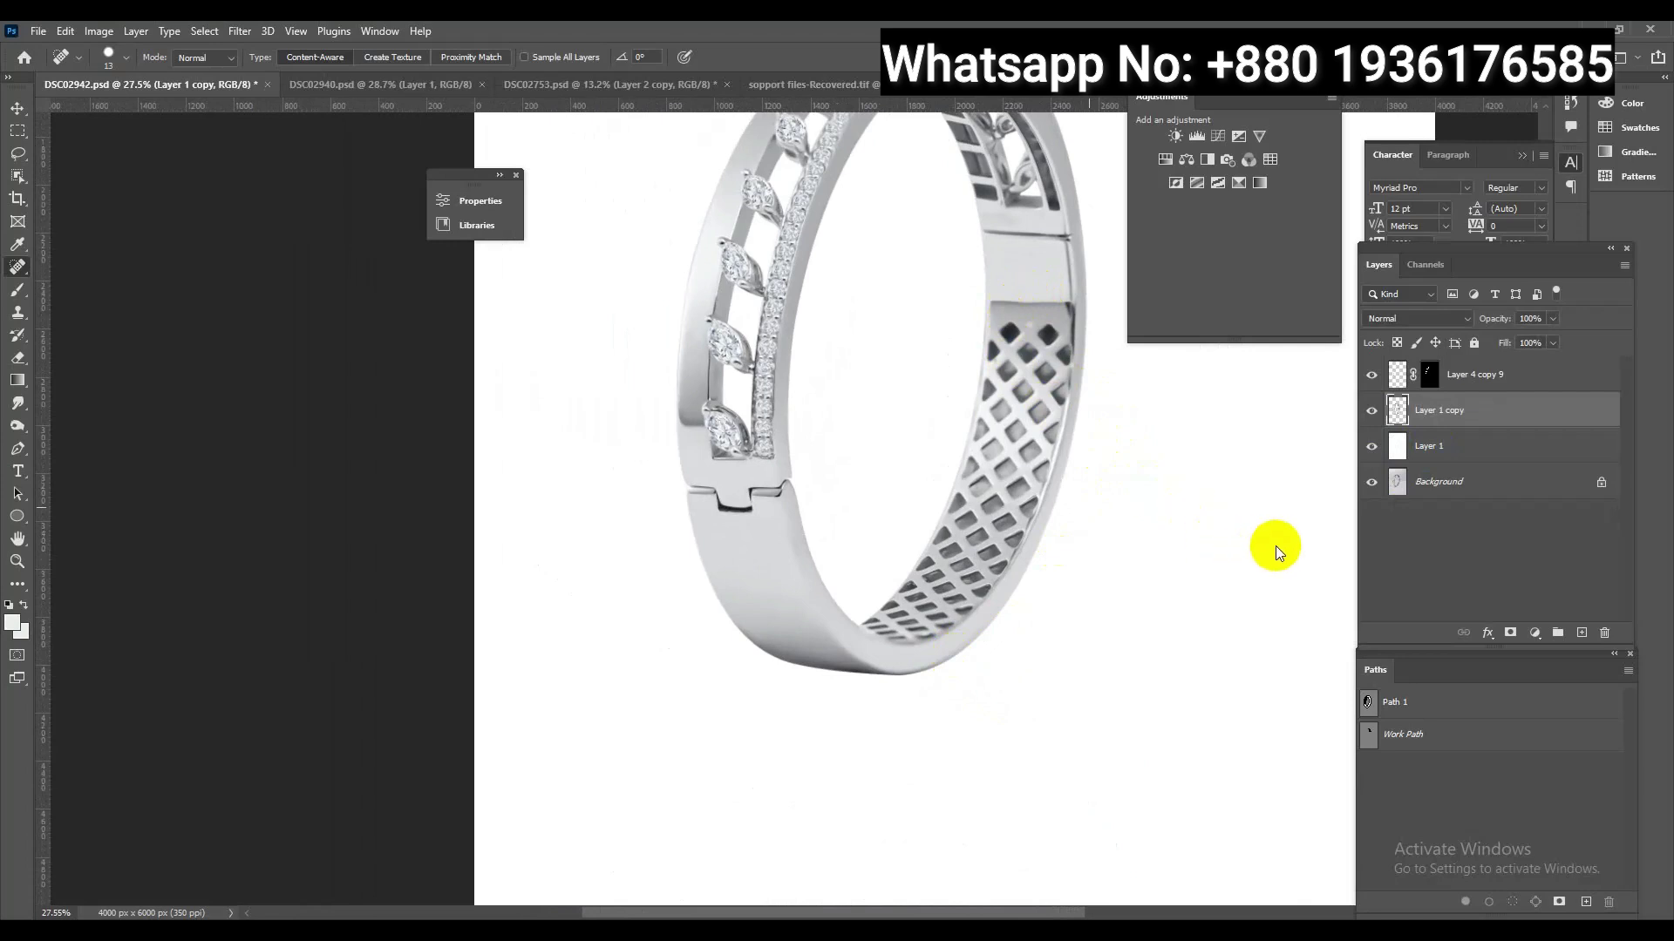
pyautogui.hotkey('ctrl', 'shift', 'a')
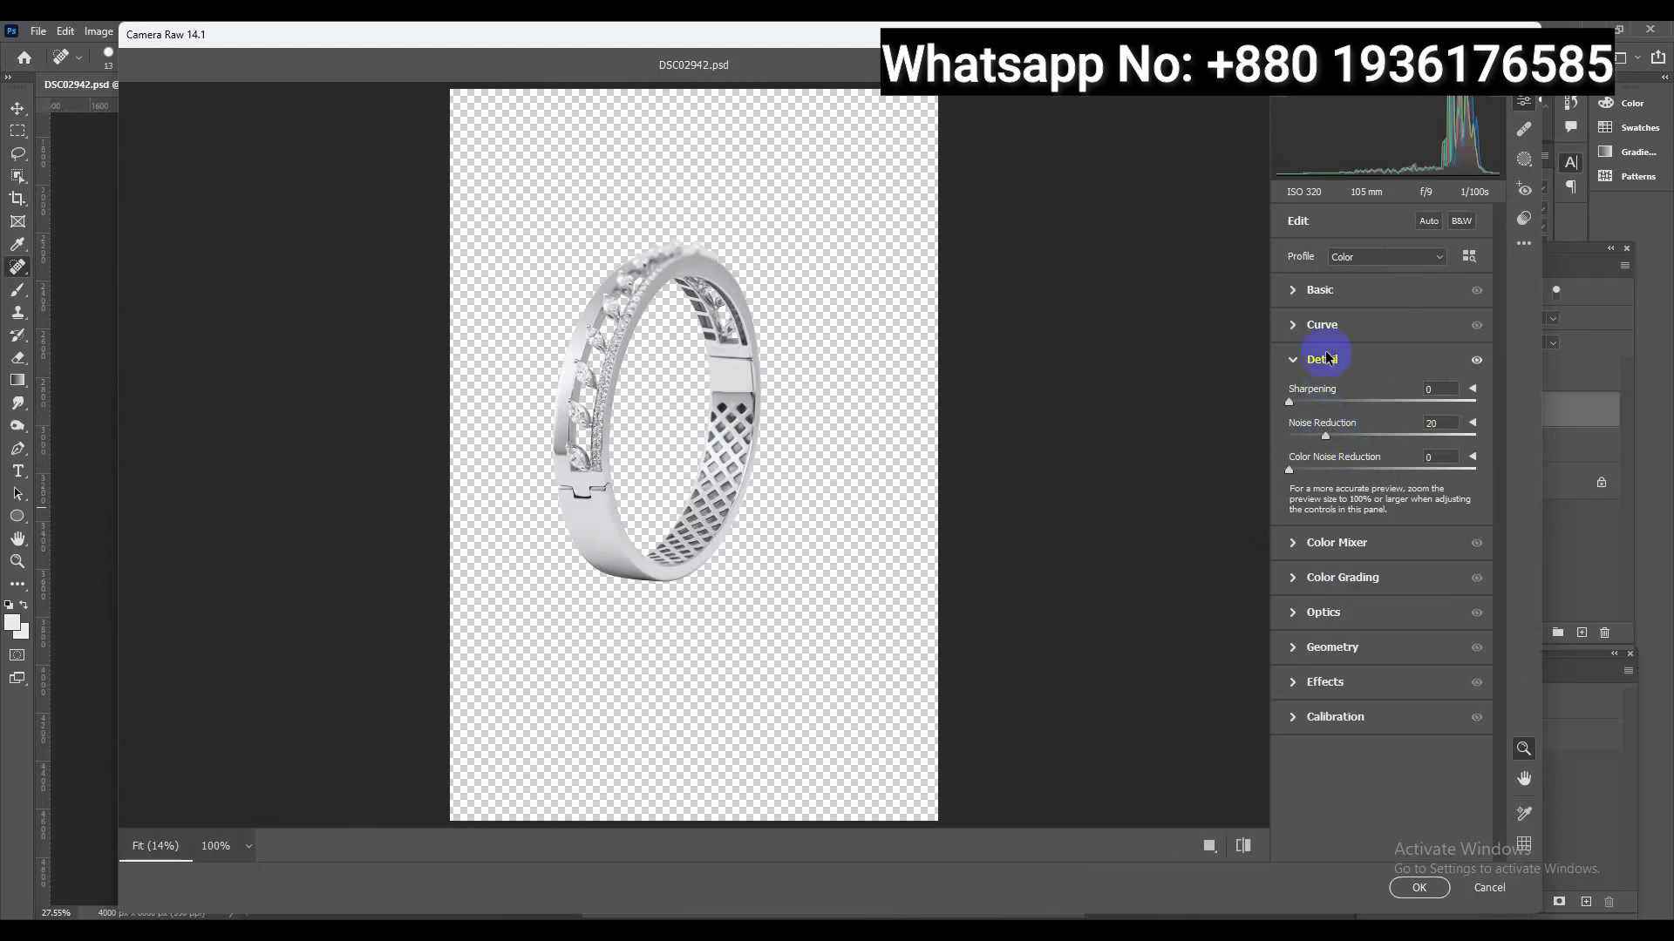
# Apply Camera Raw Texture +26 and Clarity +11, then add Sharpen More to the bangle
pyautogui.click(1343, 296)
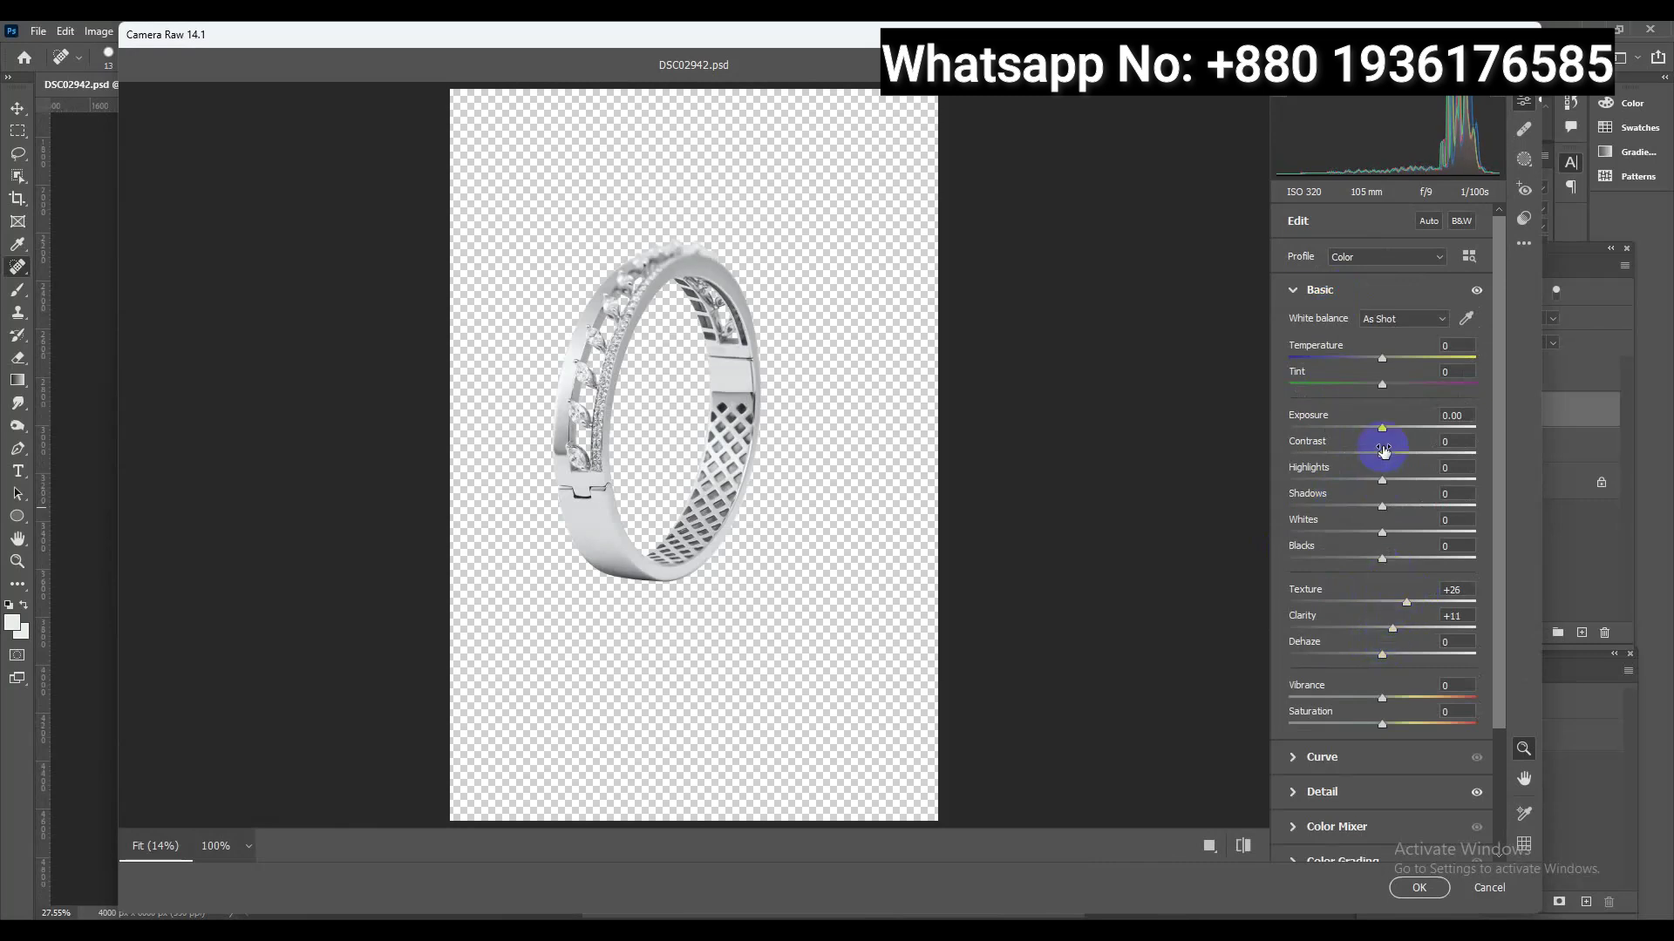
pyautogui.click(1419, 887)
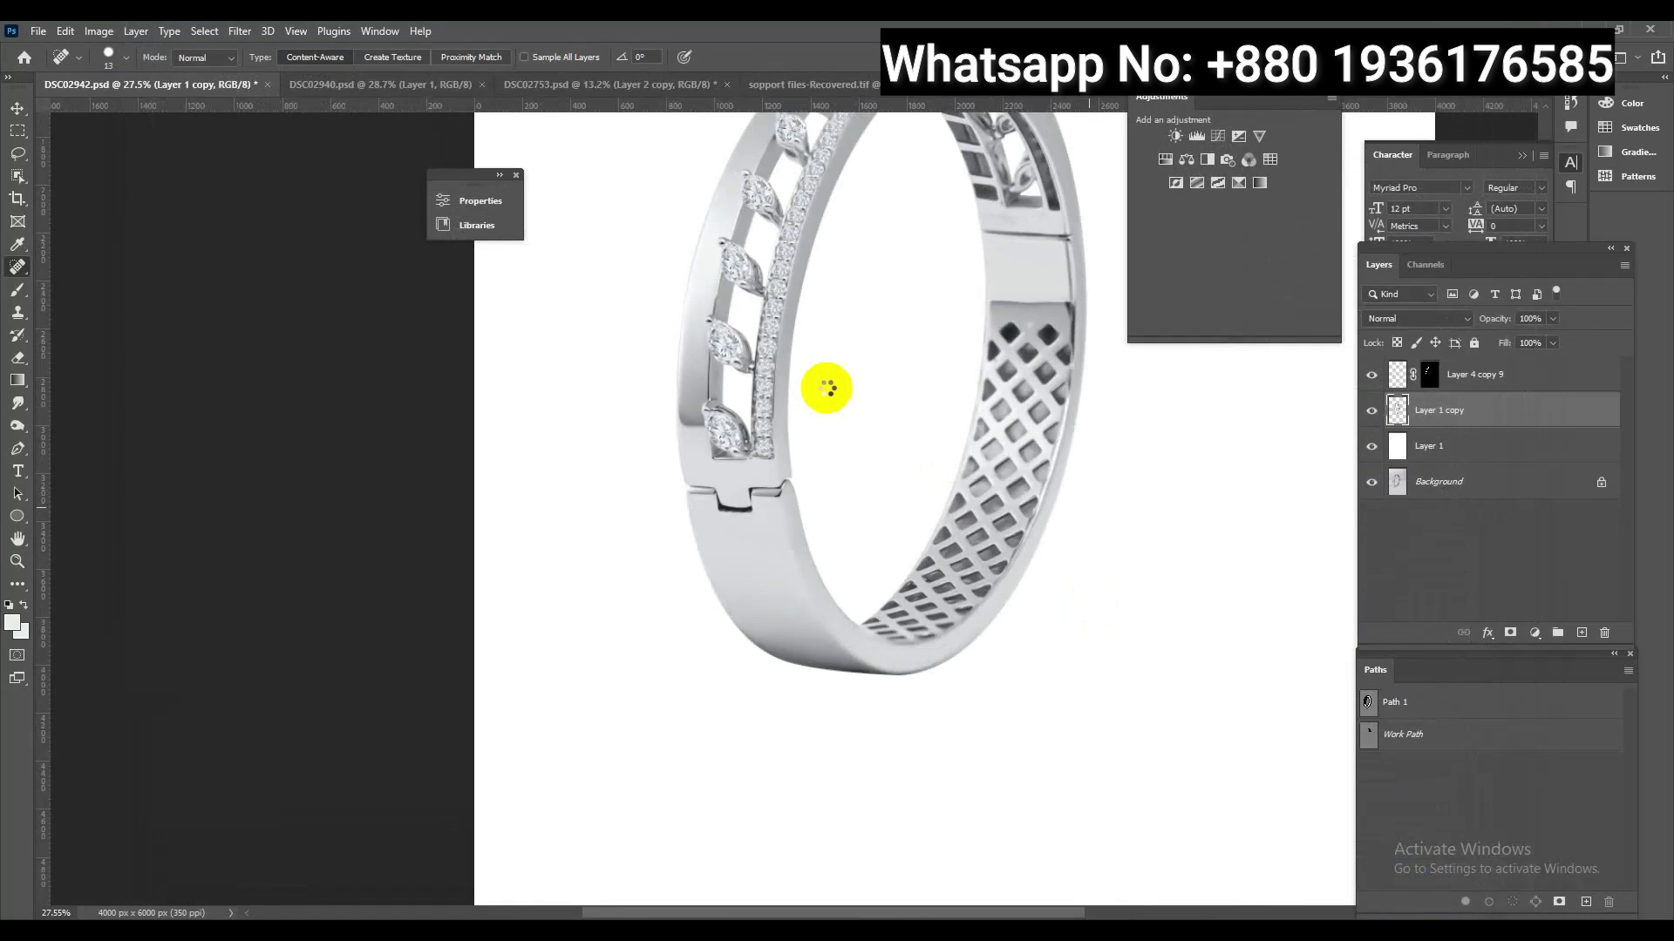
pyautogui.moveTo(1001, 532); pyautogui.dragTo(1062, 561)
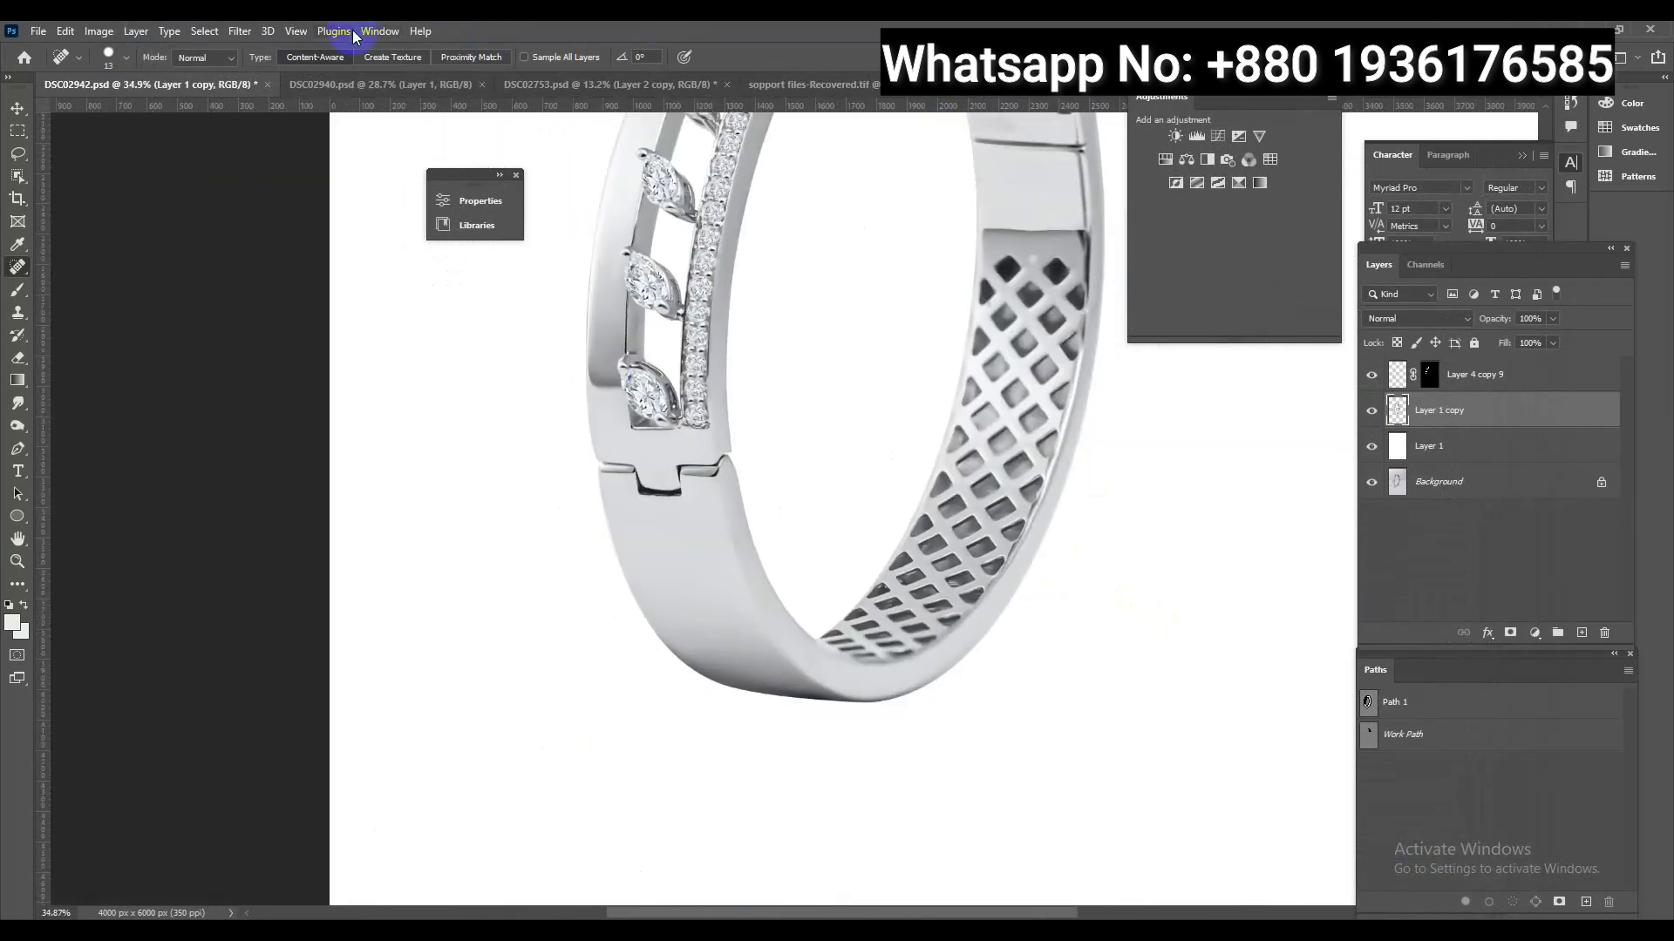
pyautogui.click(240, 31)
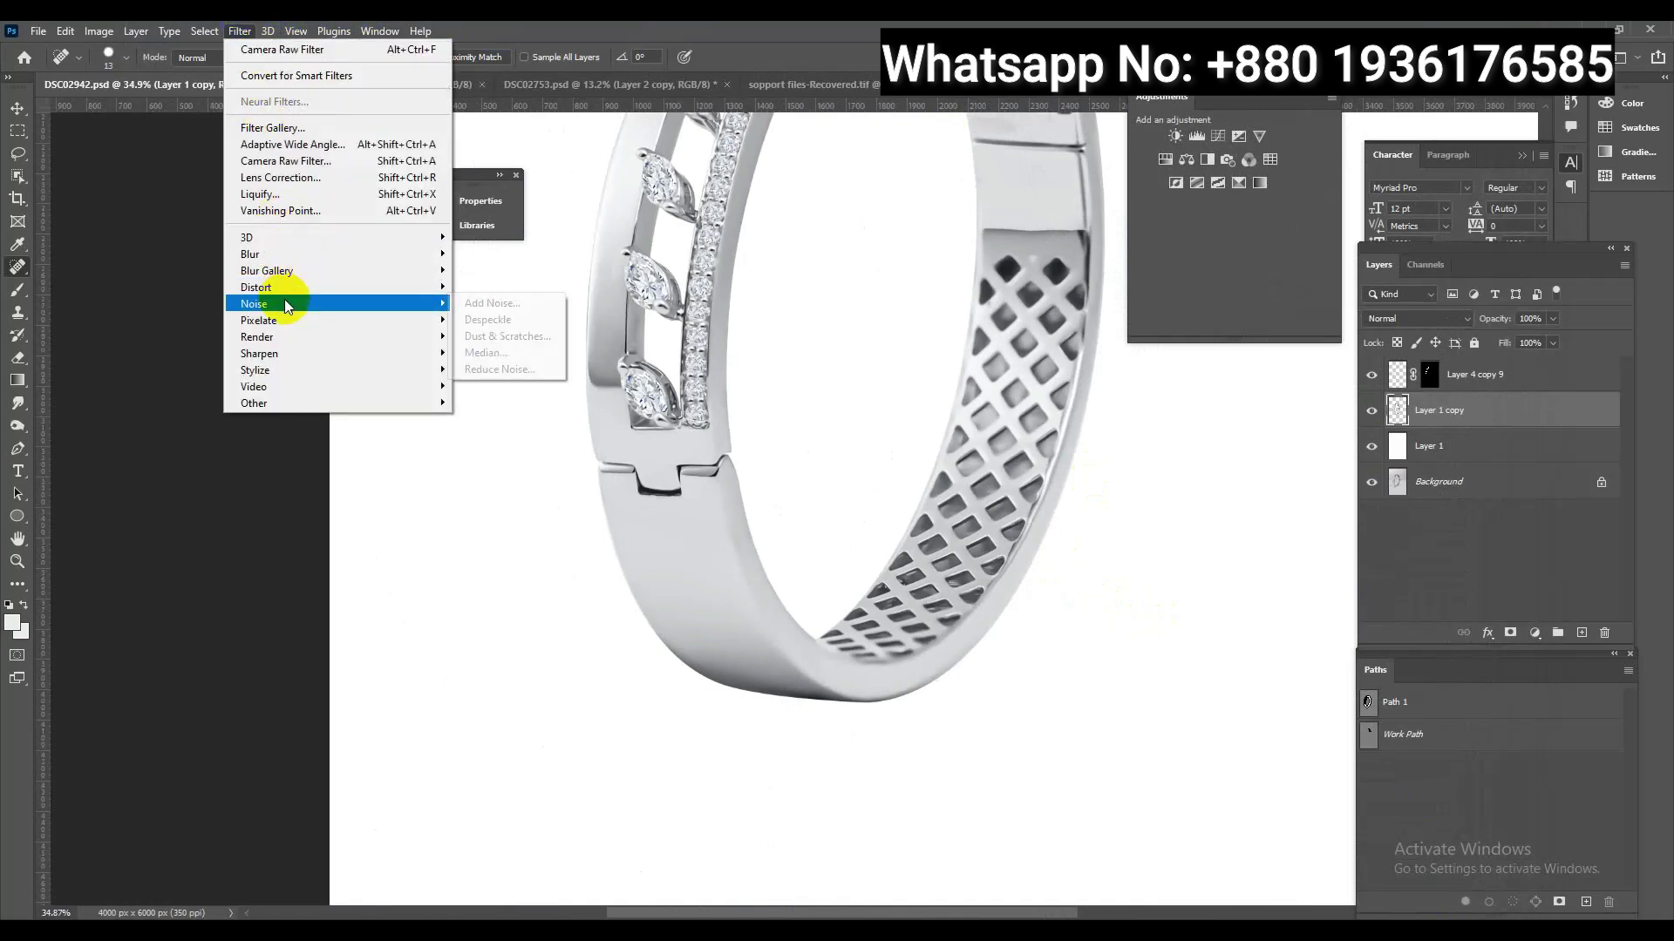
pyautogui.moveTo(300, 353)
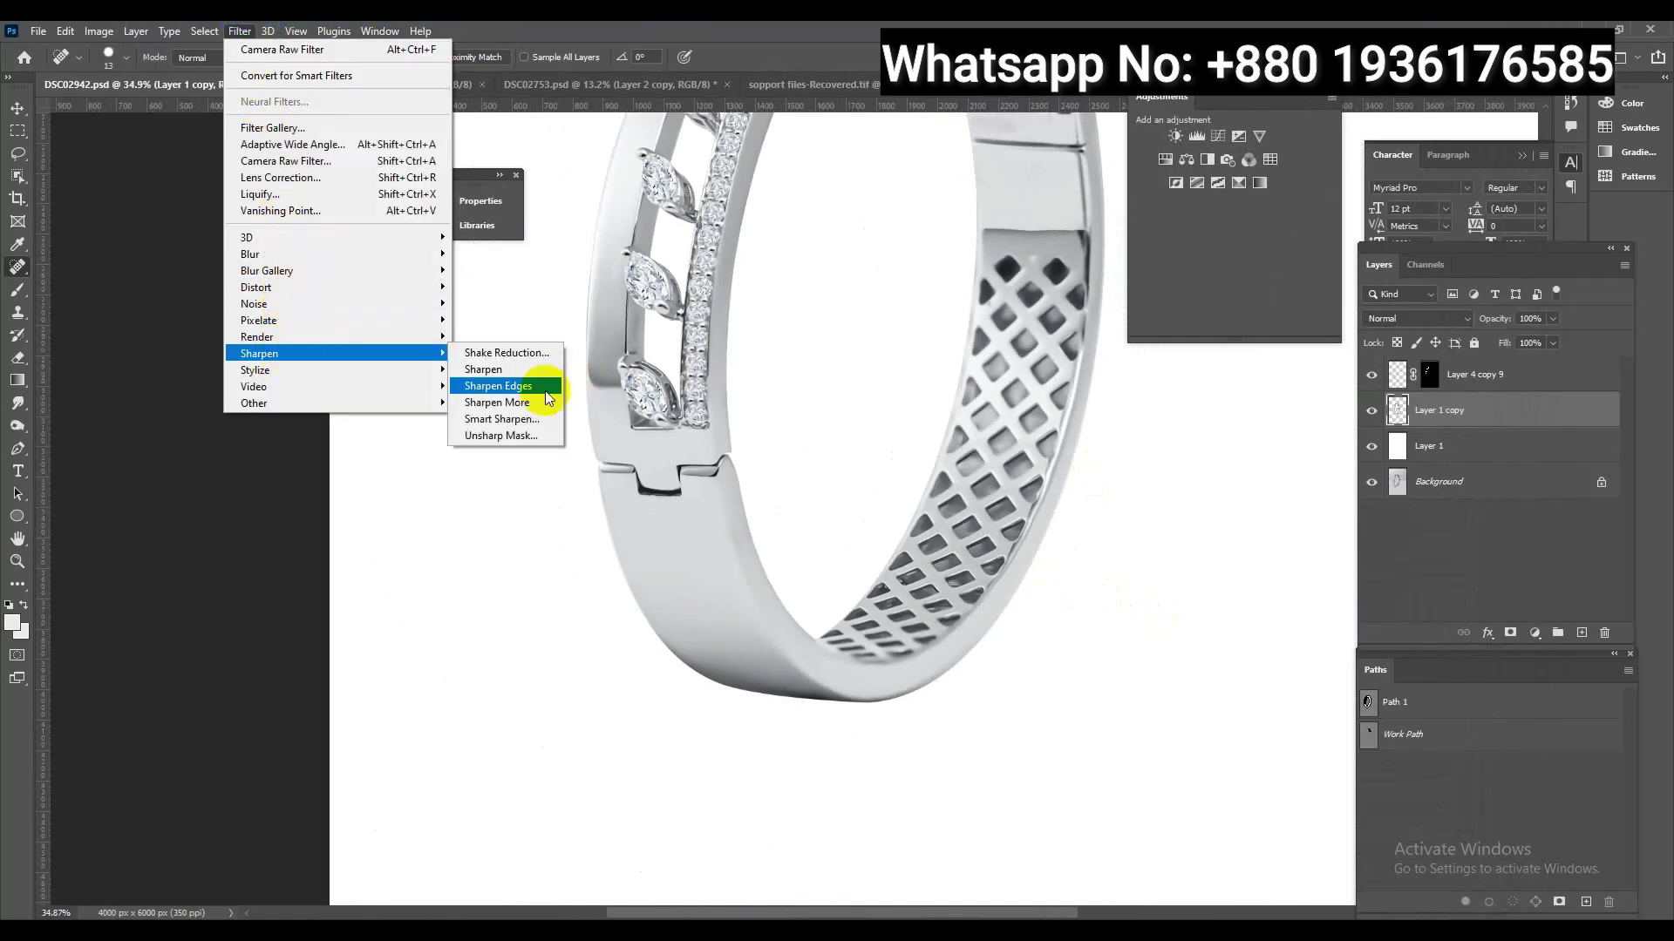
pyautogui.click(523, 402)
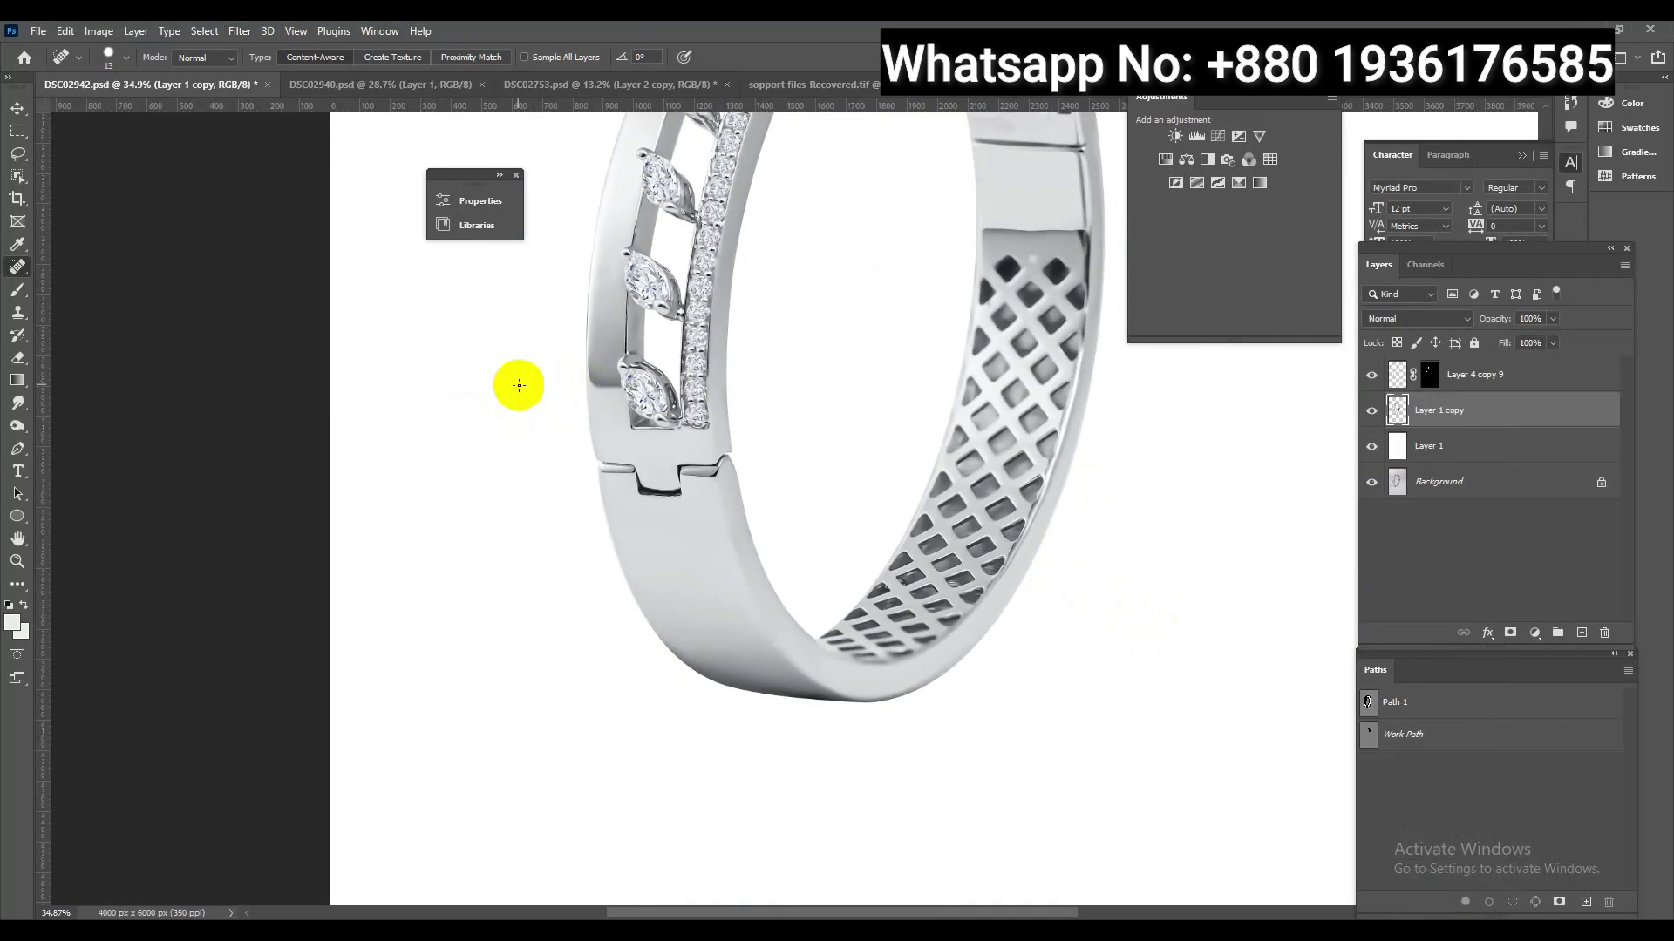
pyautogui.moveTo(1003, 671)
pyautogui.mouseDown()
pyautogui.moveTo(1068, 697)
pyautogui.moveTo(884, 564)
pyautogui.mouseUp()
# Save DSC02942.psd
pyautogui.hotkey('ctrl', 's')
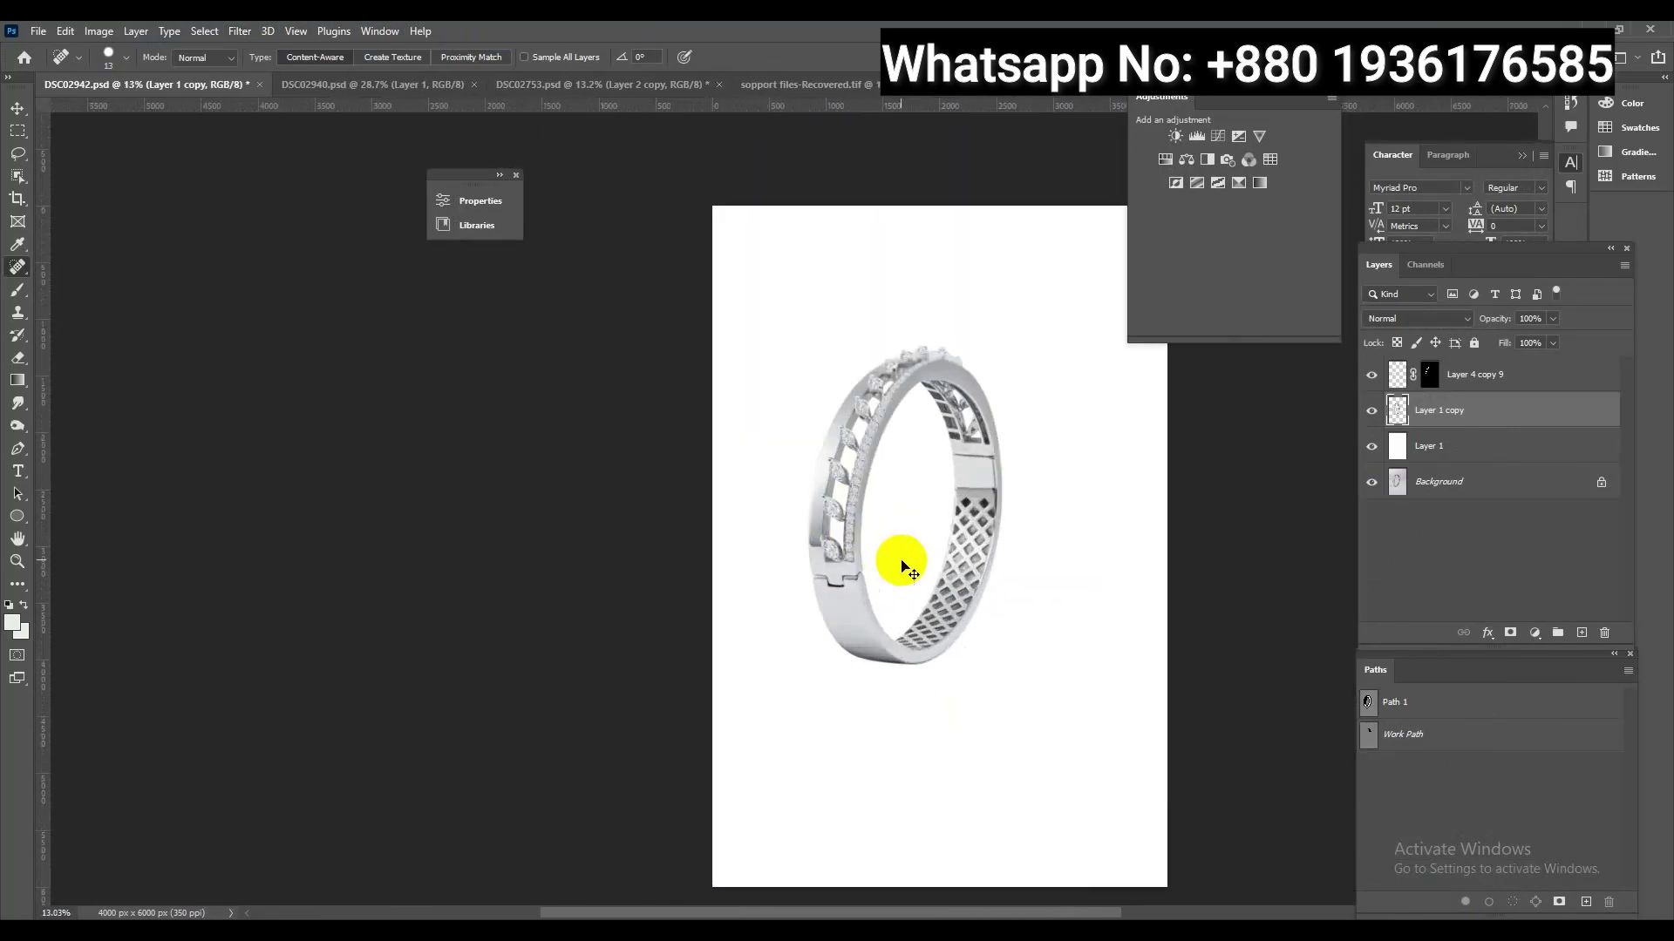
pyautogui.scroll(-1, 858, 626)
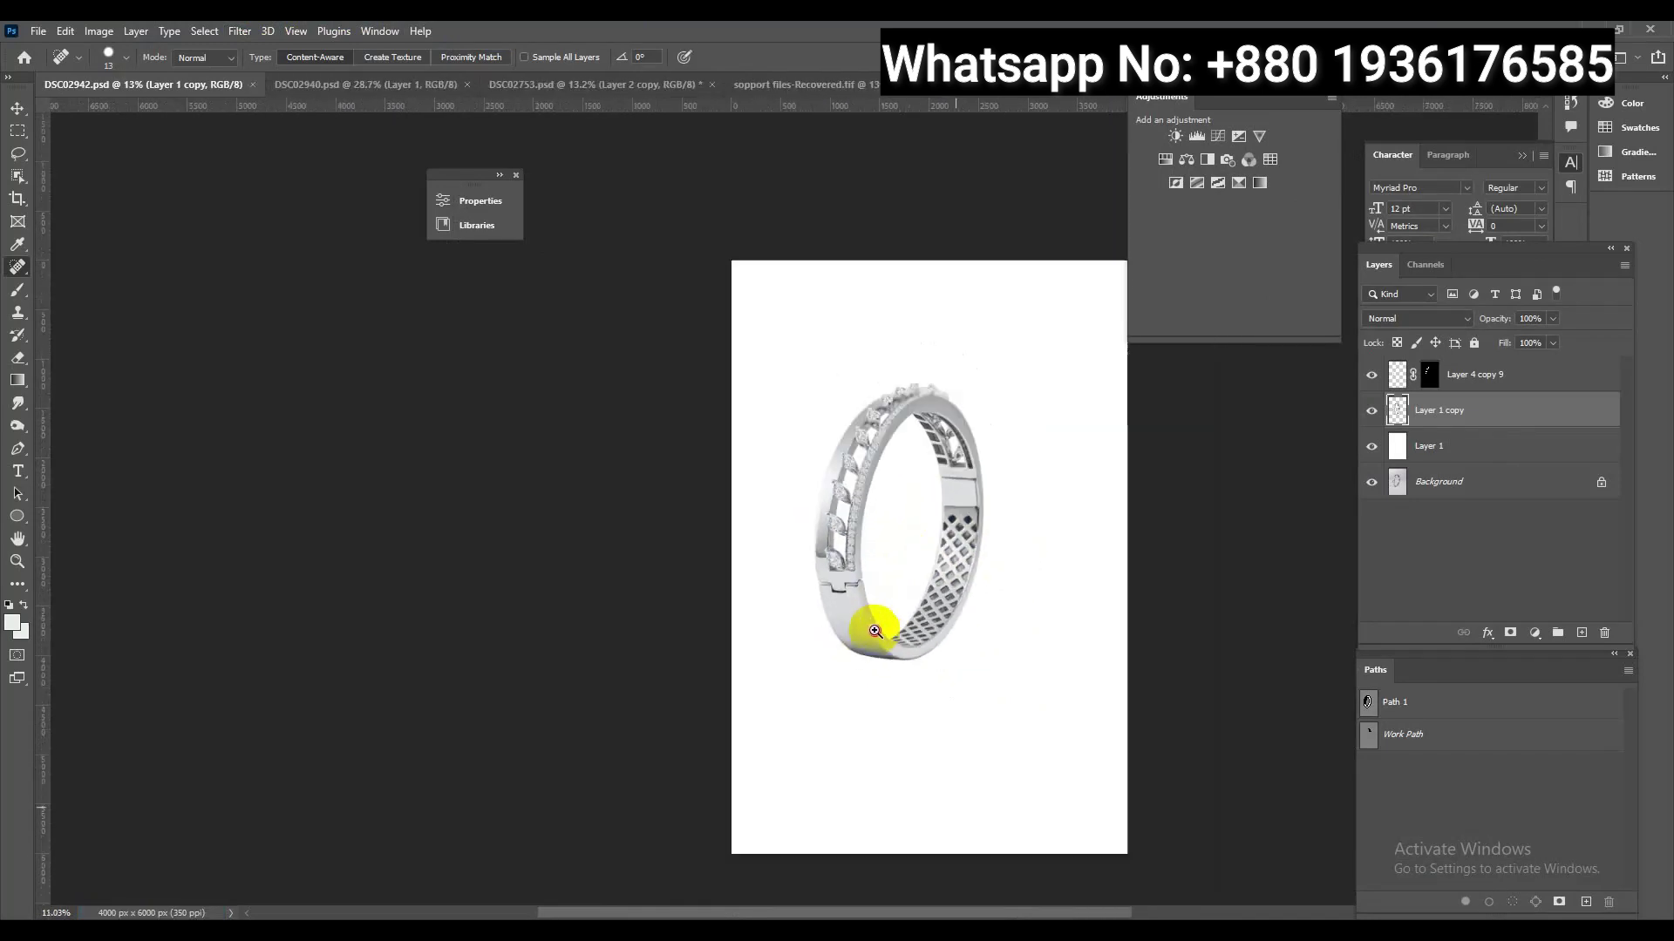
pyautogui.click(18, 176)
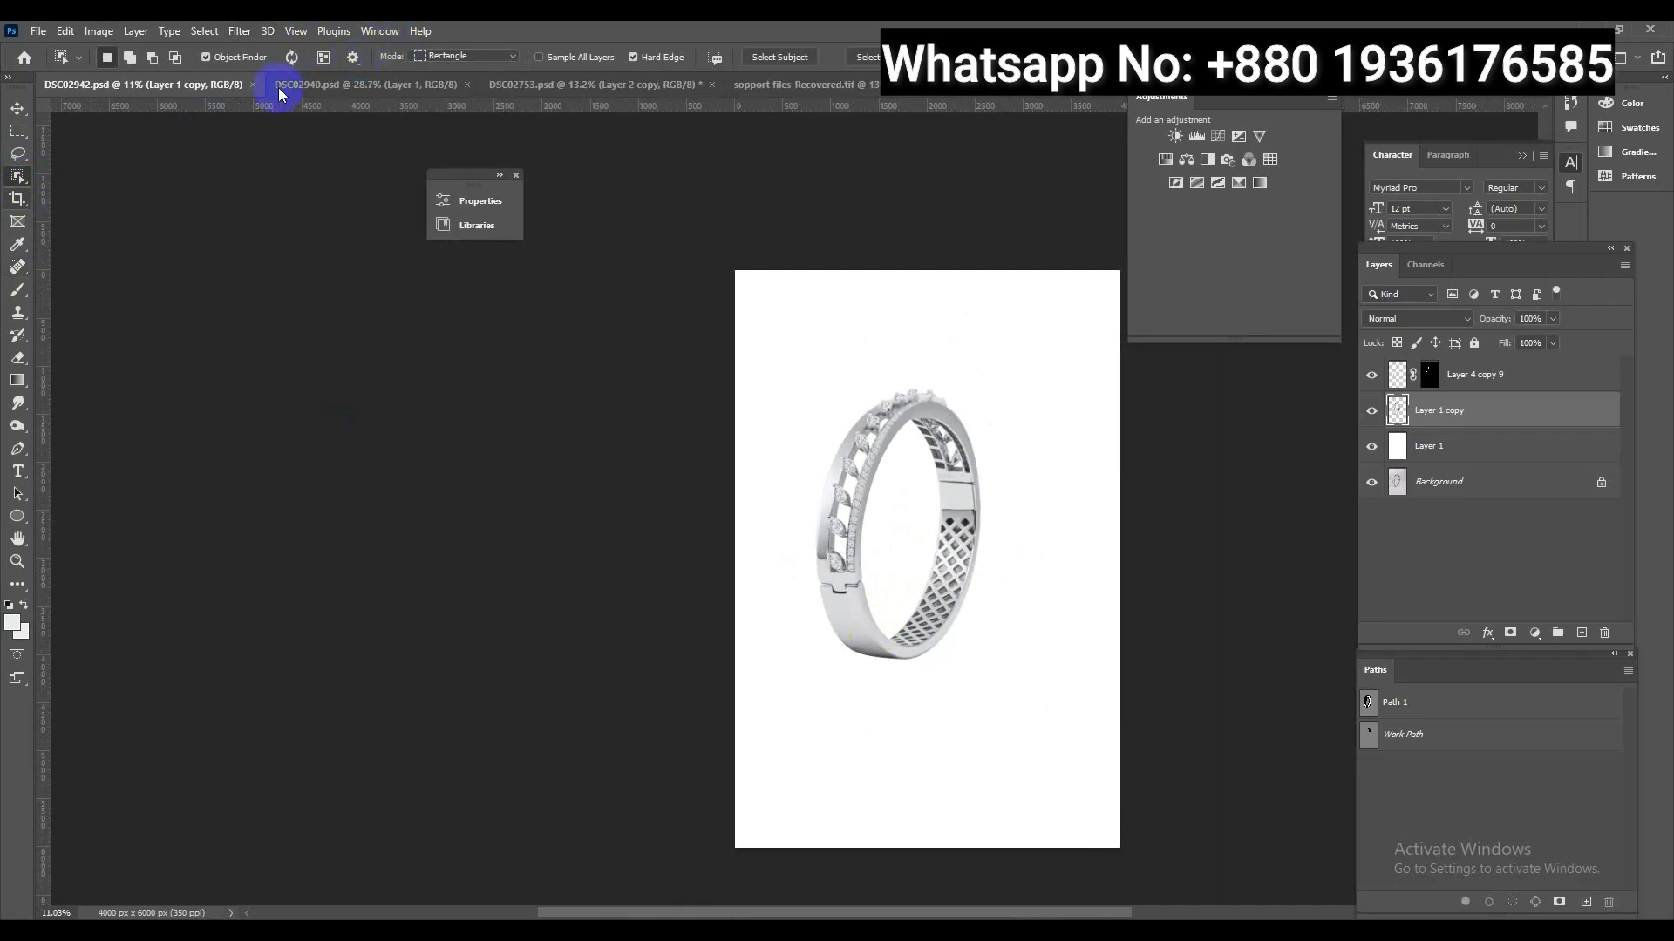
# Crop the canvas to a 2000 x 2000 (1:1) square with the bangle framed inside
pyautogui.click(20, 200)
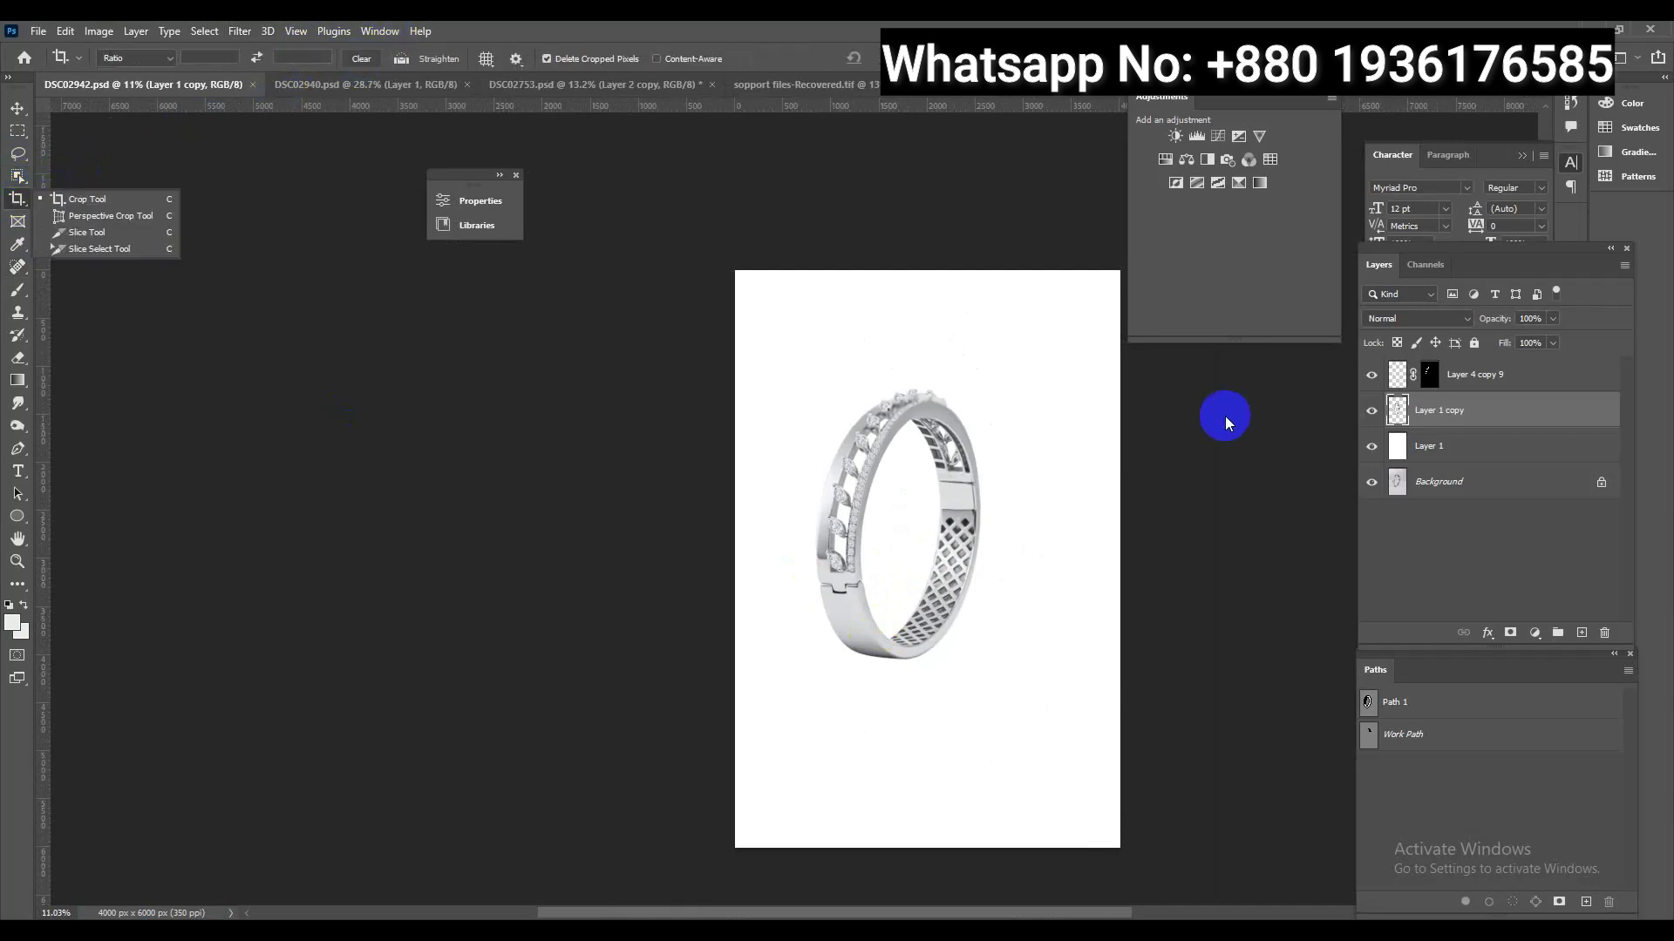
pyautogui.click(212, 58)
pyautogui.write('2')
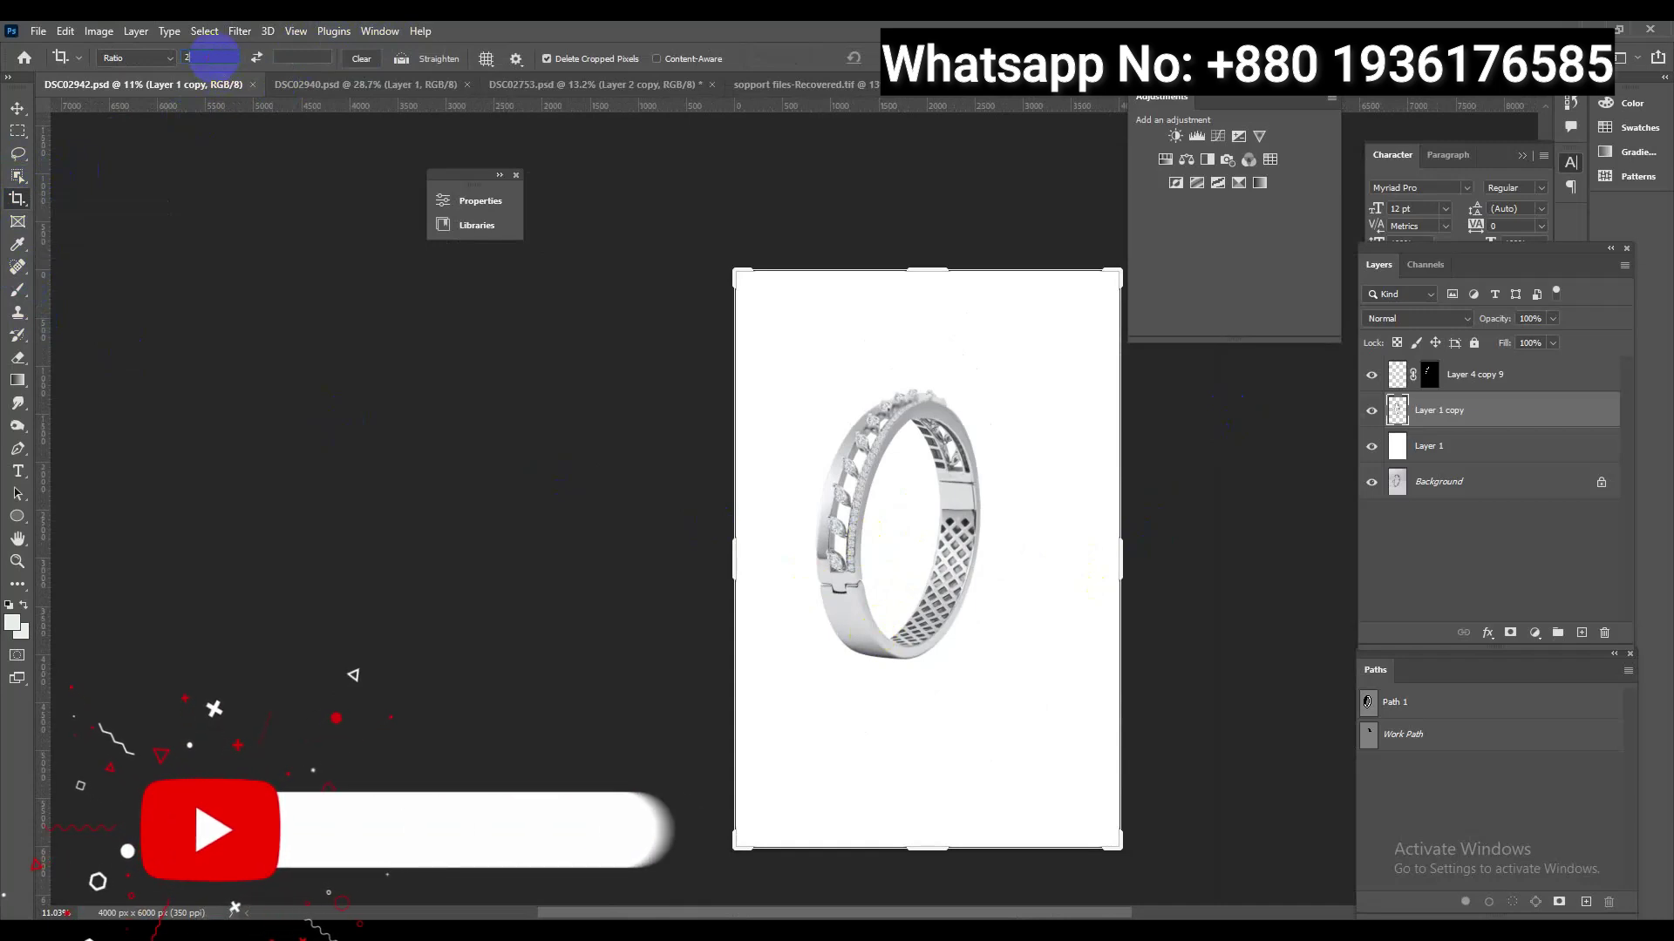
pyautogui.write('000')
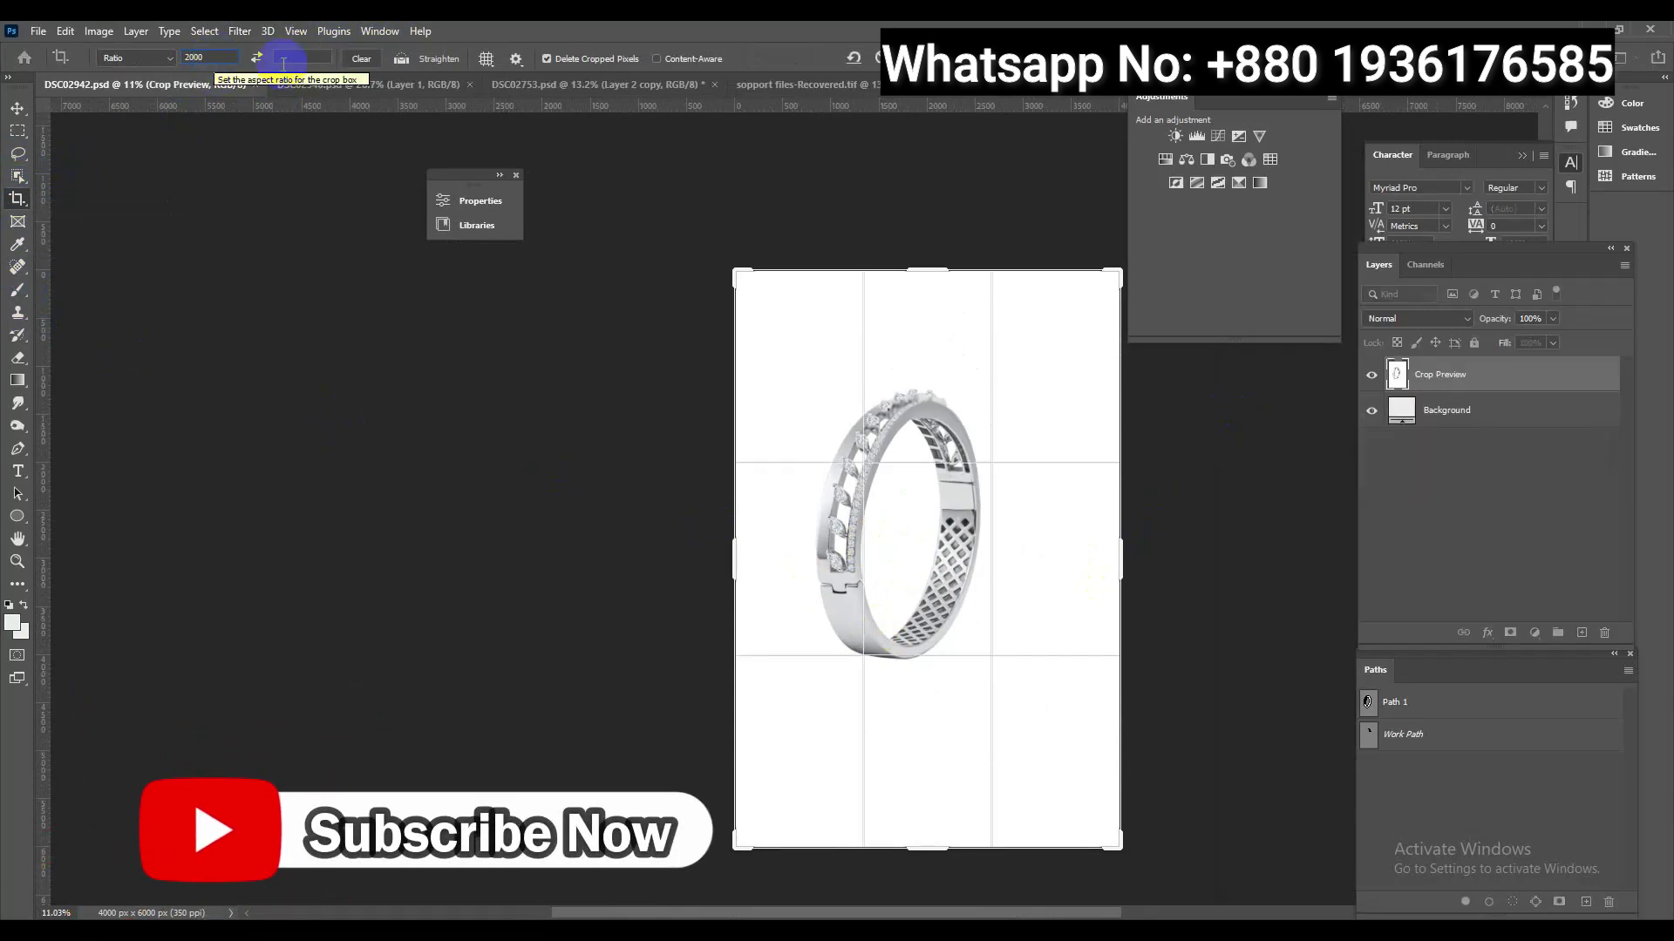
pyautogui.click(314, 55)
pyautogui.write('2000')
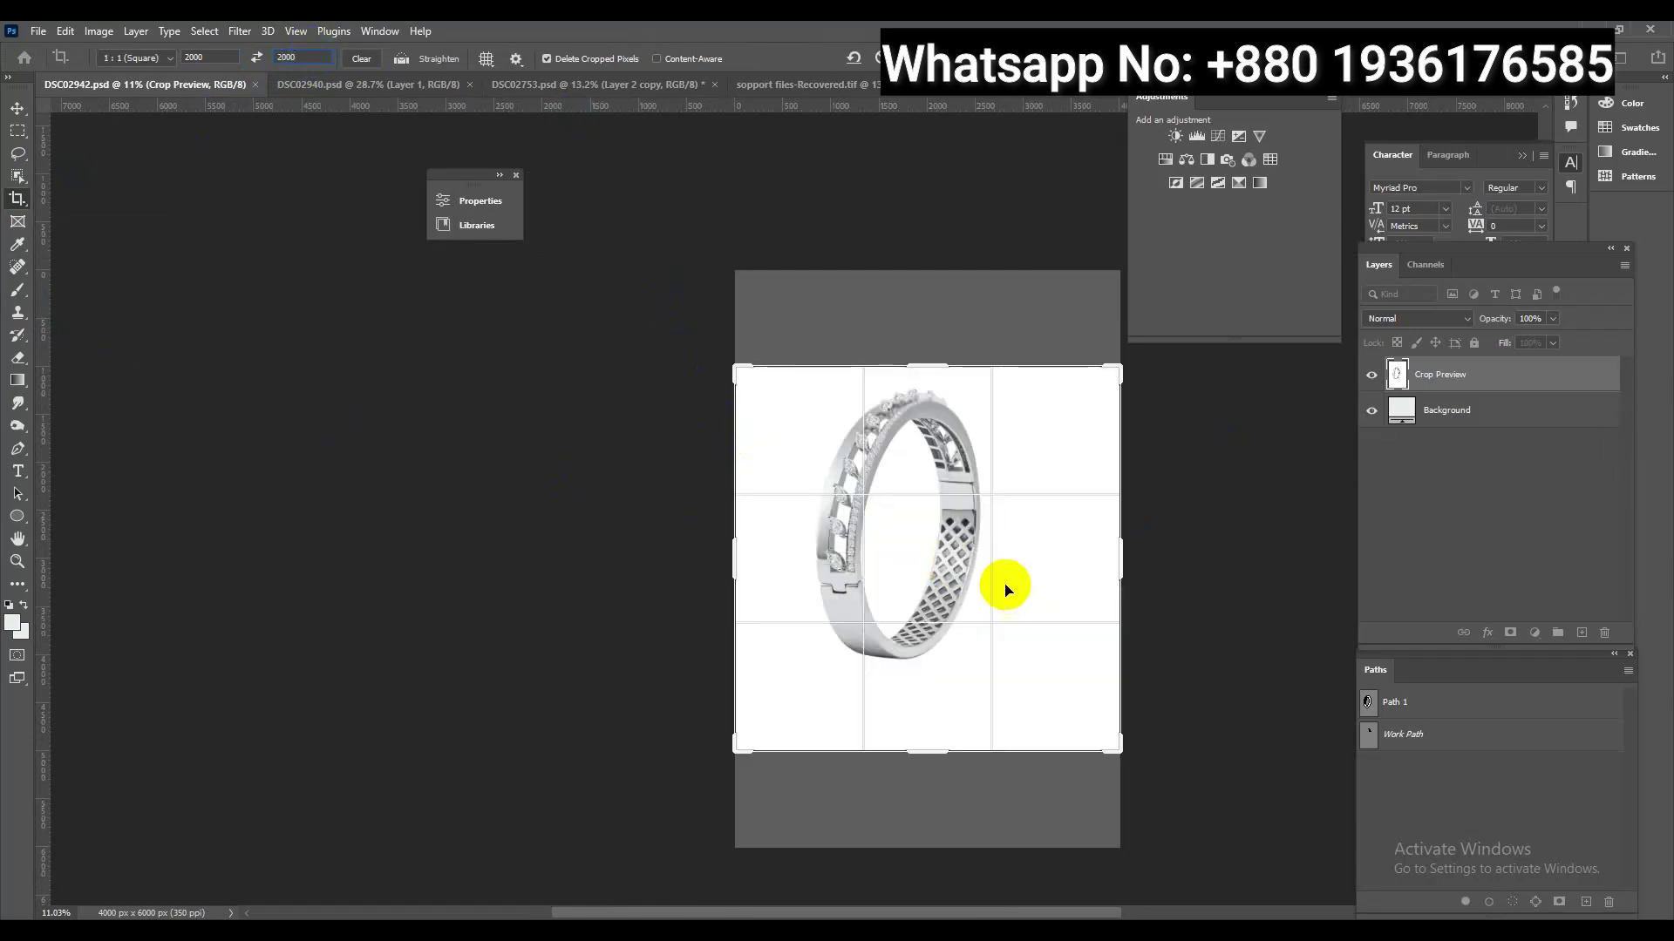
pyautogui.moveTo(990, 571); pyautogui.dragTo(970, 600)
pyautogui.moveTo(917, 364); pyautogui.dragTo(950, 477)
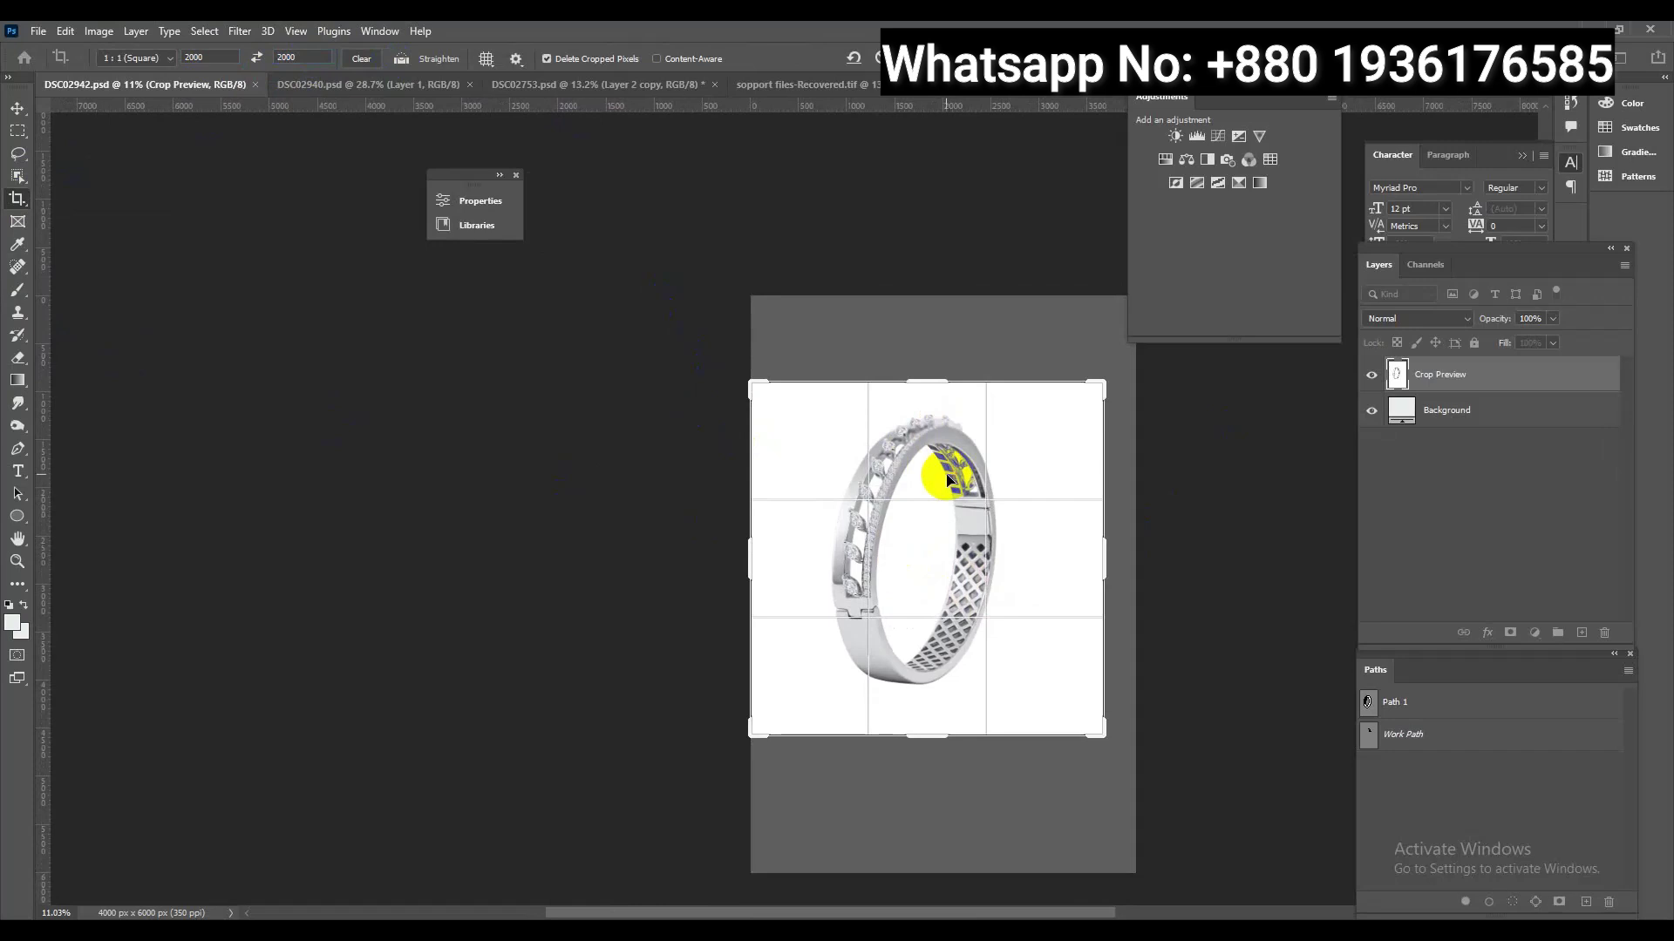
pyautogui.press('Return')
pyautogui.scroll(2, 952, 622)
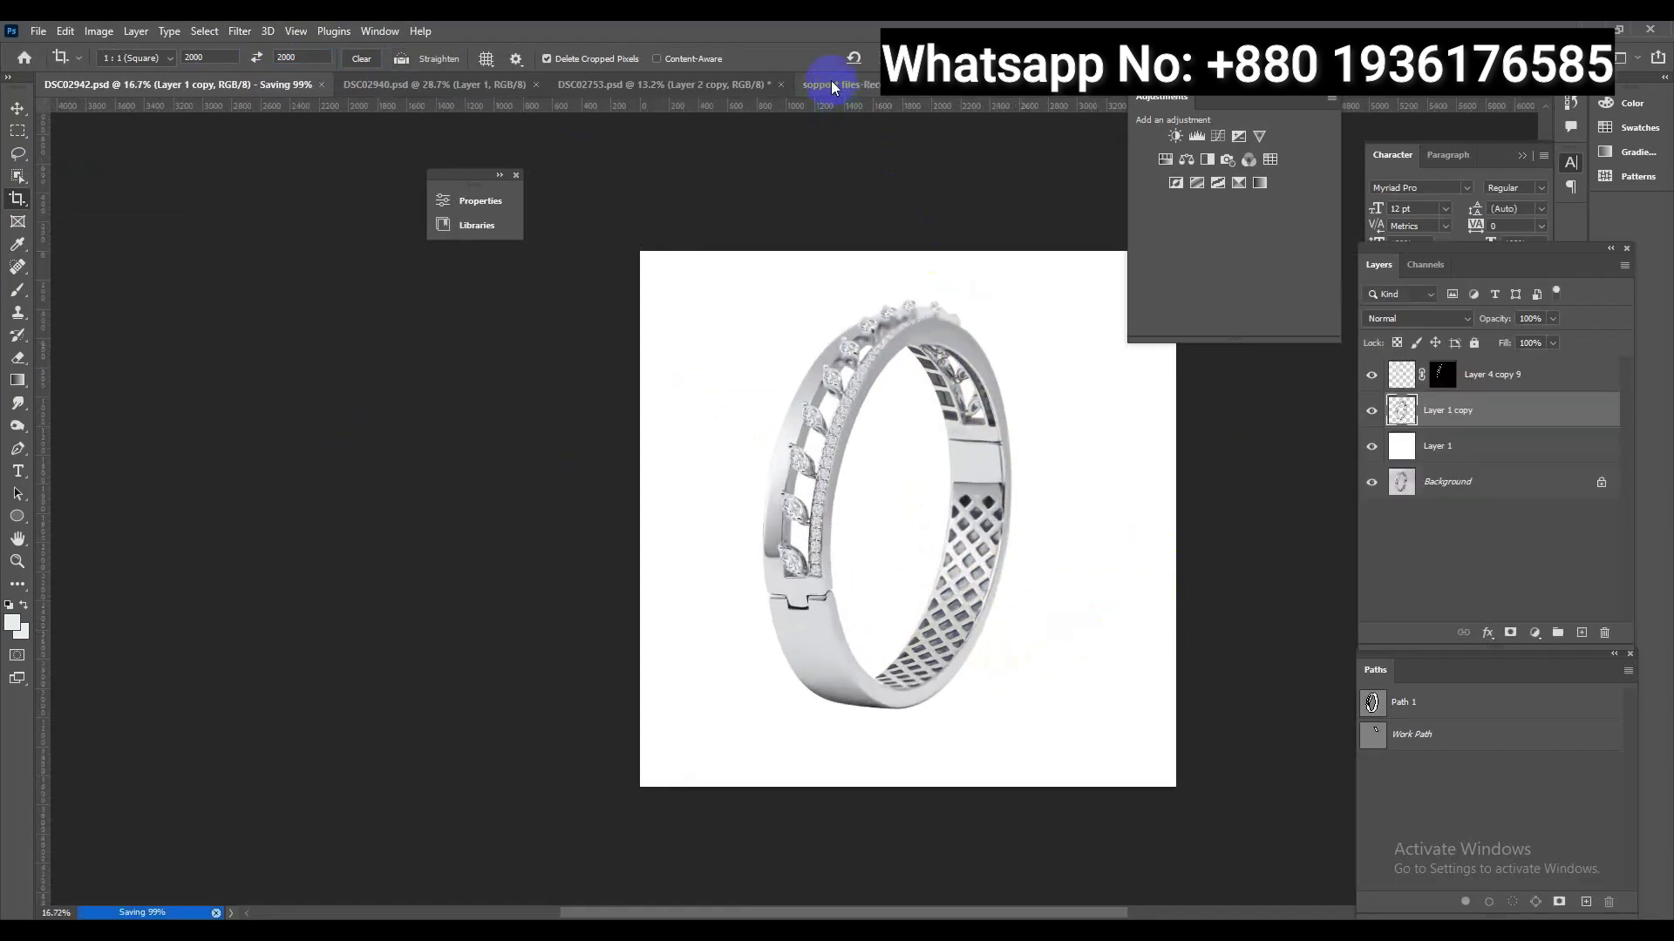
# Move the shadow layer 1 from the support file into the bracelet, beneath Layer 1 copy
pyautogui.moveTo(824, 82); pyautogui.dragTo(12, 259)
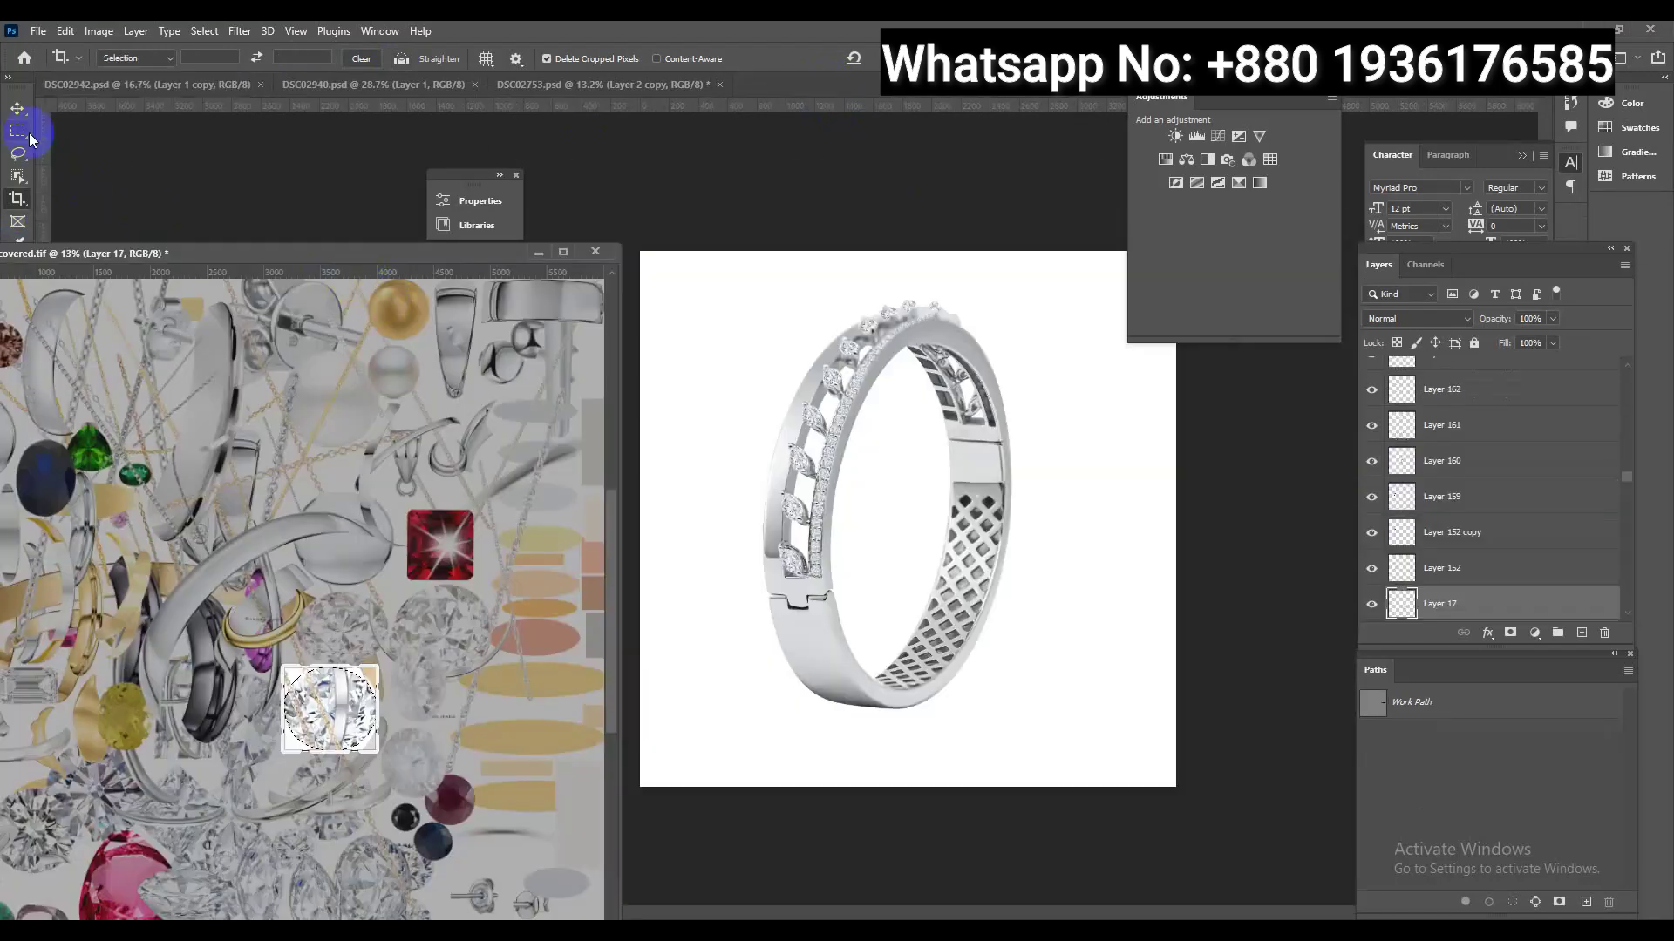
pyautogui.click(17, 108)
pyautogui.click(576, 501)
pyautogui.moveTo(1492, 601); pyautogui.dragTo(973, 702)
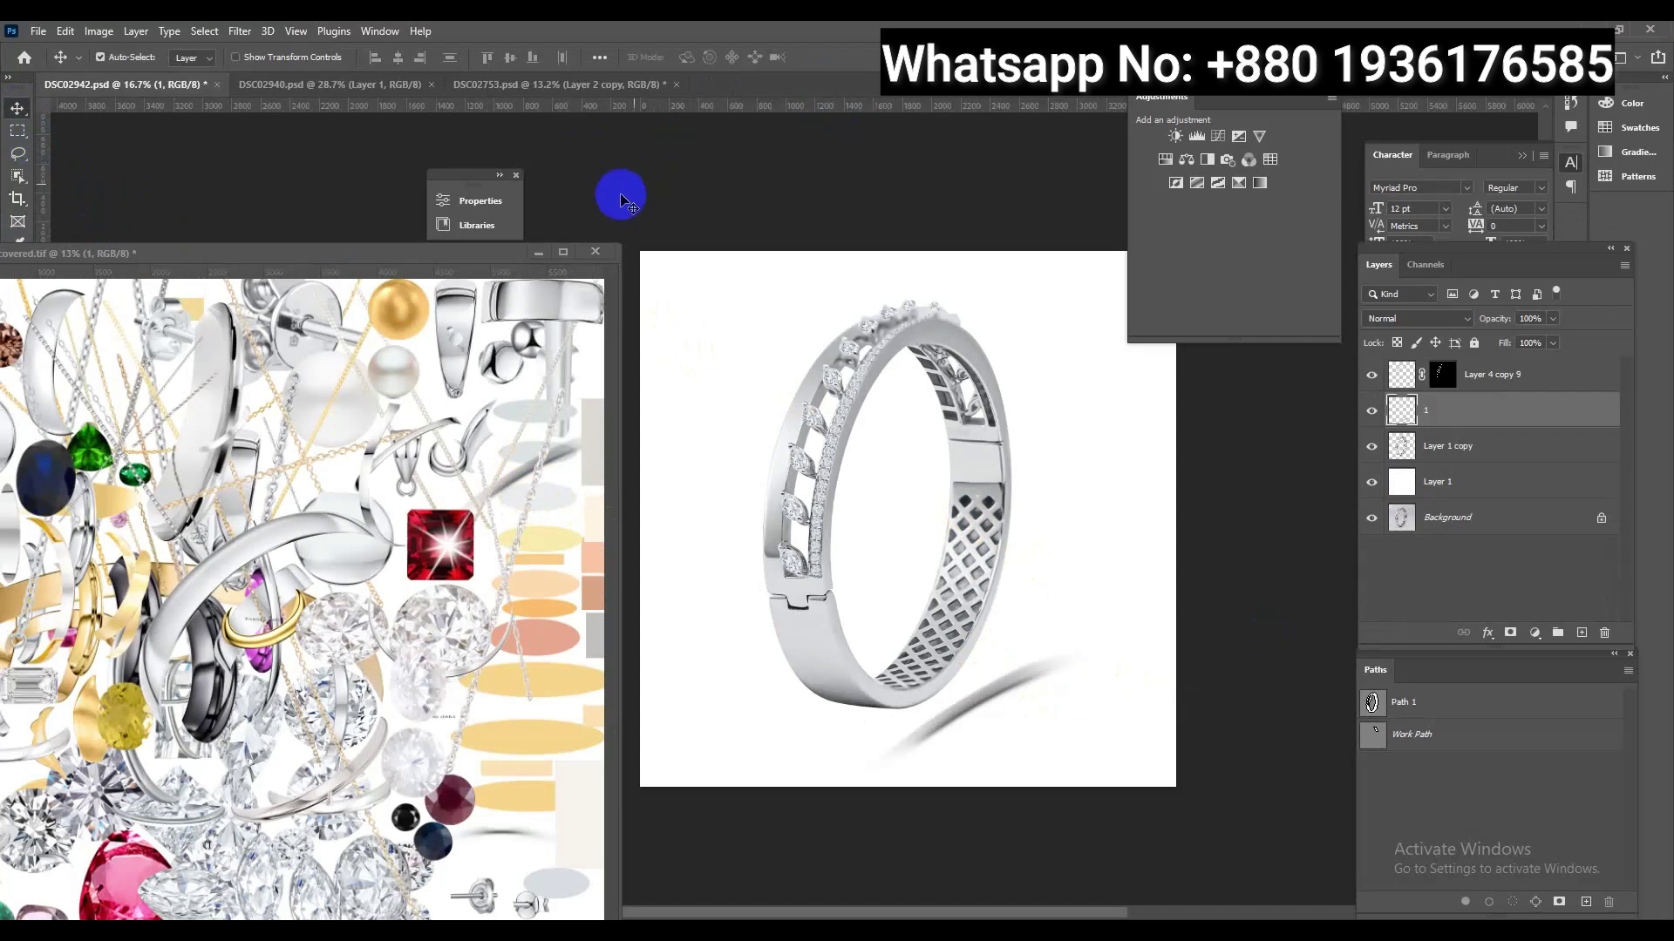
pyautogui.moveTo(523, 253)
pyautogui.mouseDown()
pyautogui.moveTo(903, 70)
pyautogui.moveTo(170, 83)
pyautogui.mouseUp()
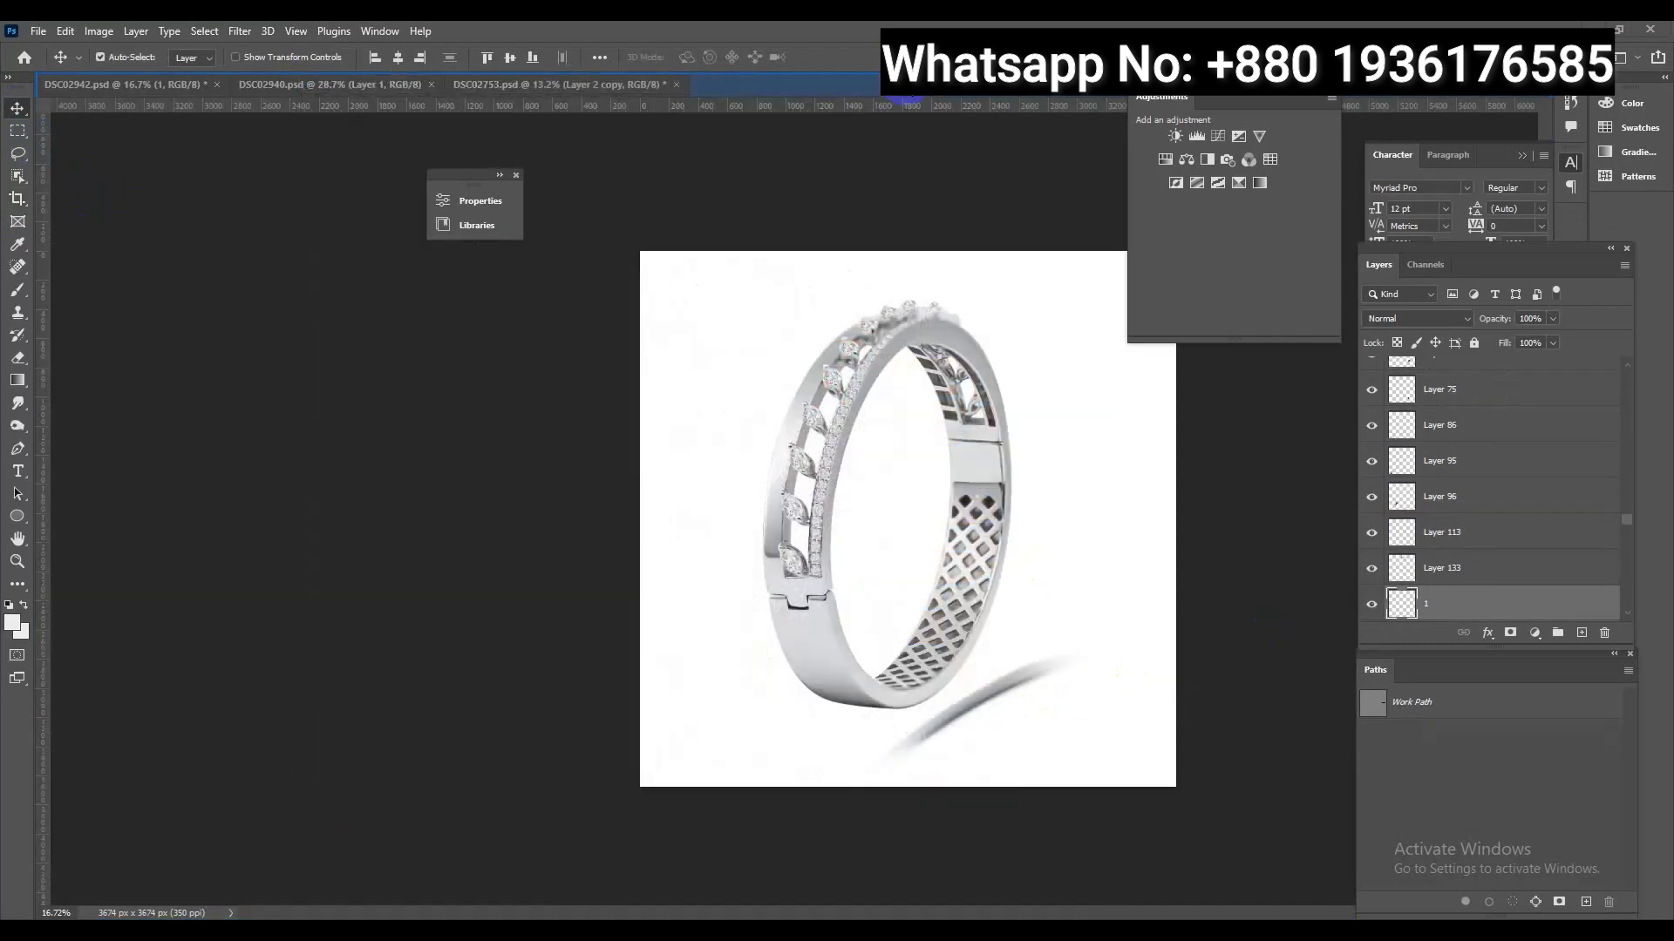
pyautogui.click(170, 87)
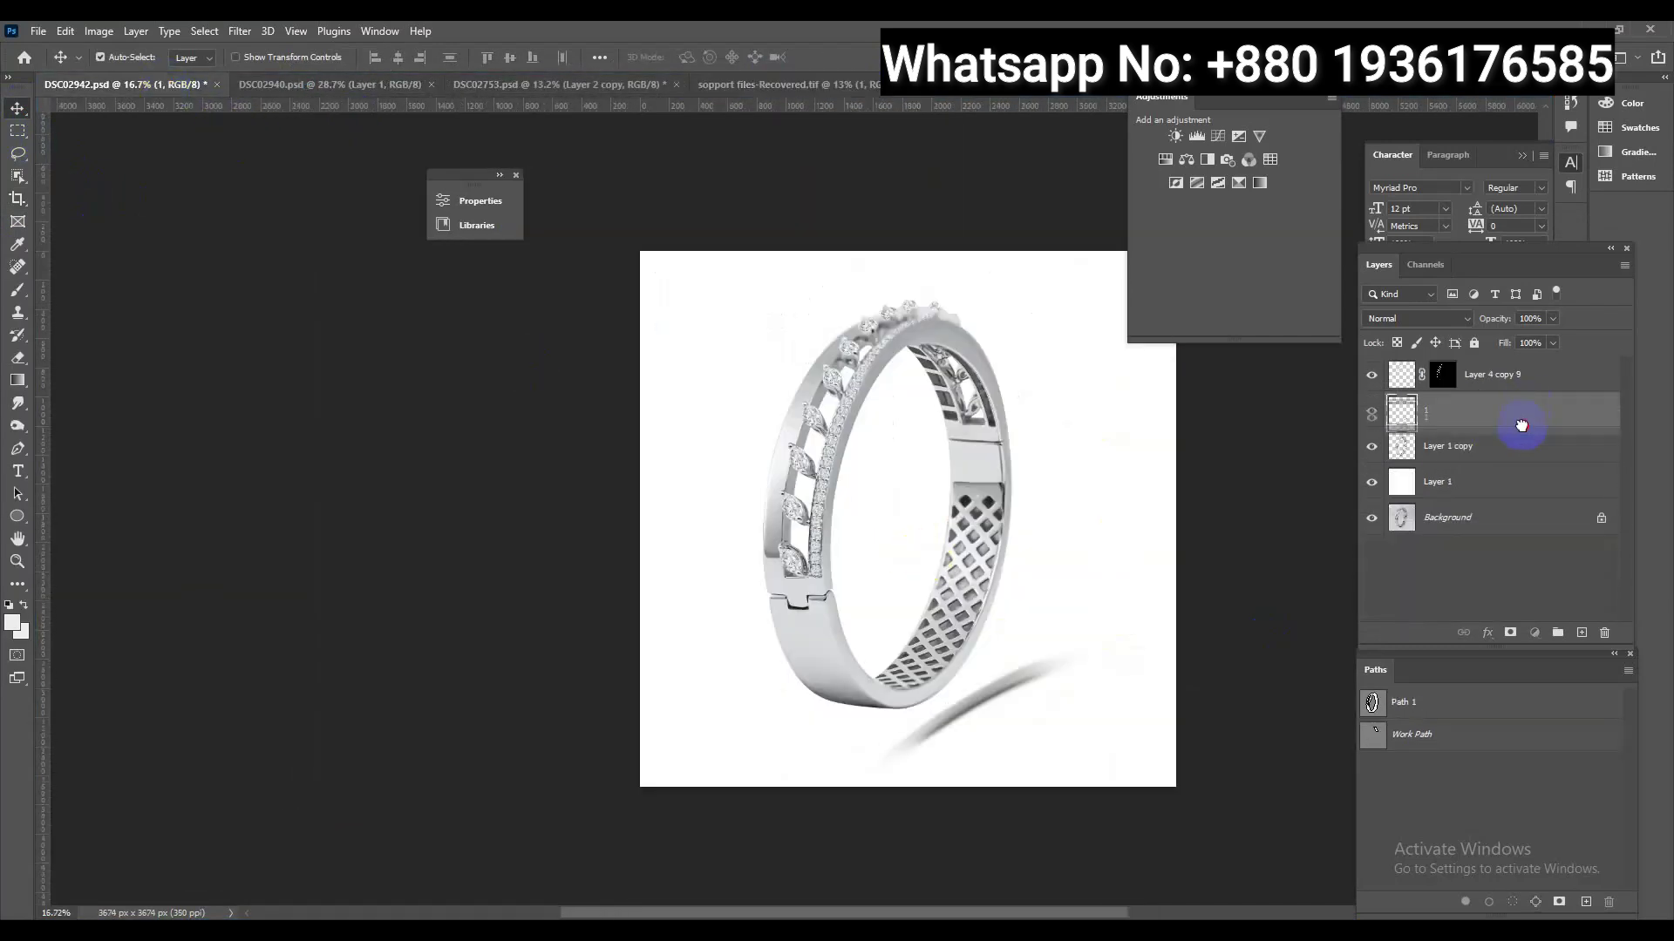
pyautogui.moveTo(1524, 420); pyautogui.dragTo(1499, 466)
# Rotate the shadow horizontal, reshape its height, and tilt it about -9.8°
pyautogui.hotkey('ctrl', 't')
pyautogui.moveTo(1139, 590); pyautogui.dragTo(1151, 684)
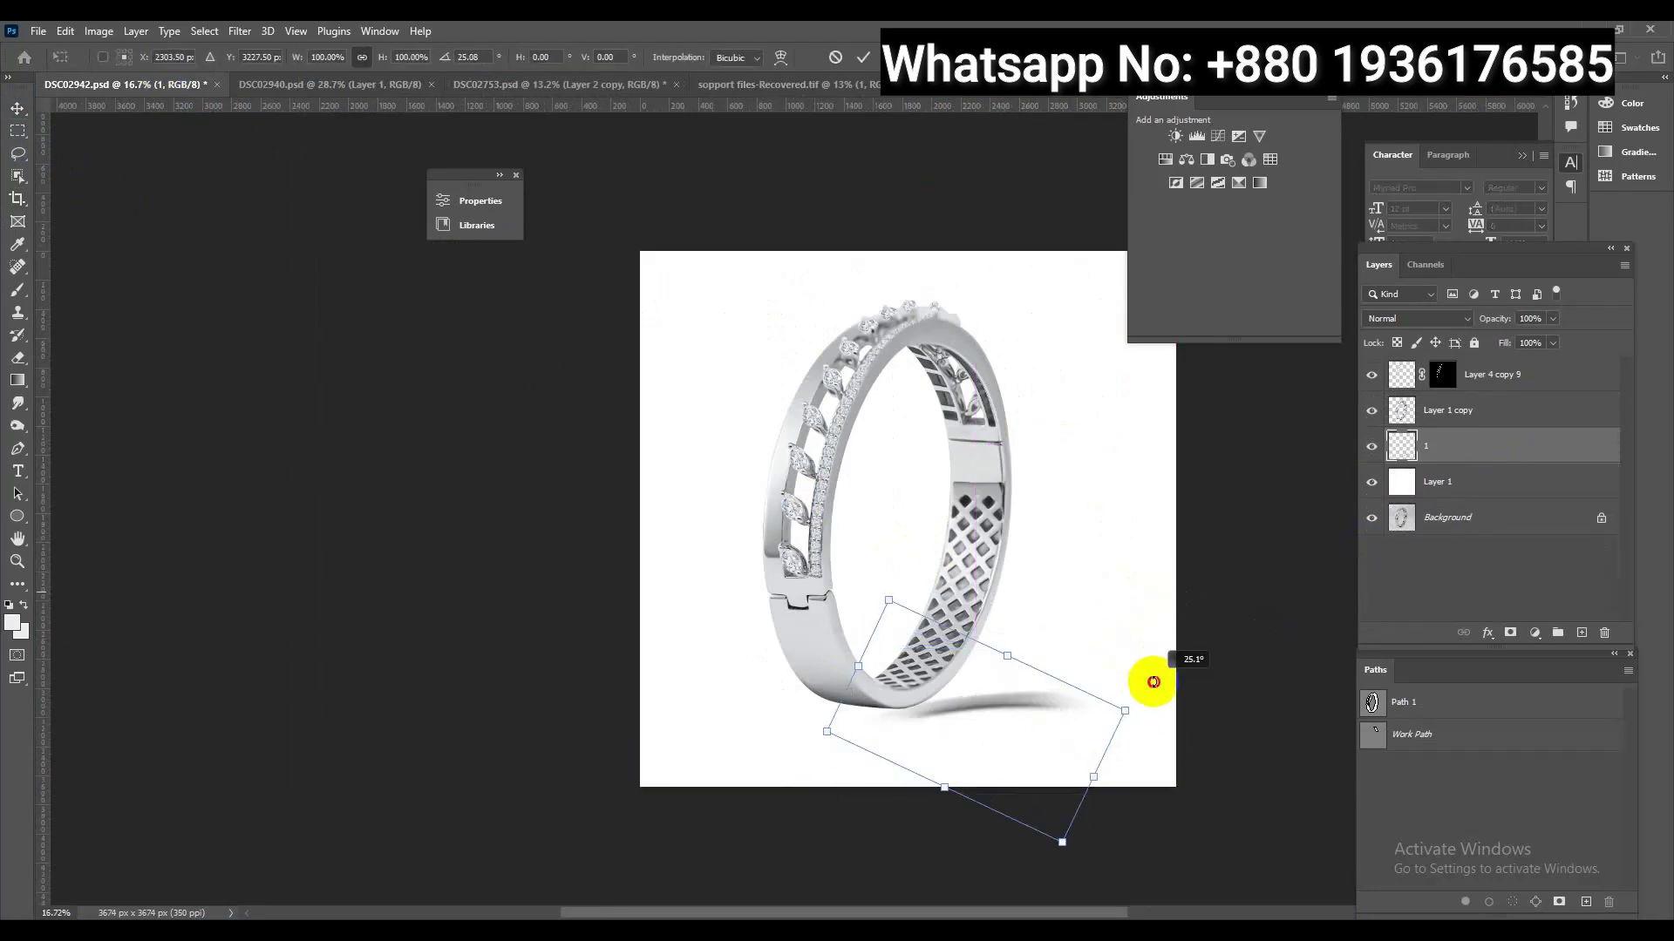
pyautogui.press('Return')
pyautogui.hotkey('ctrl', 't')
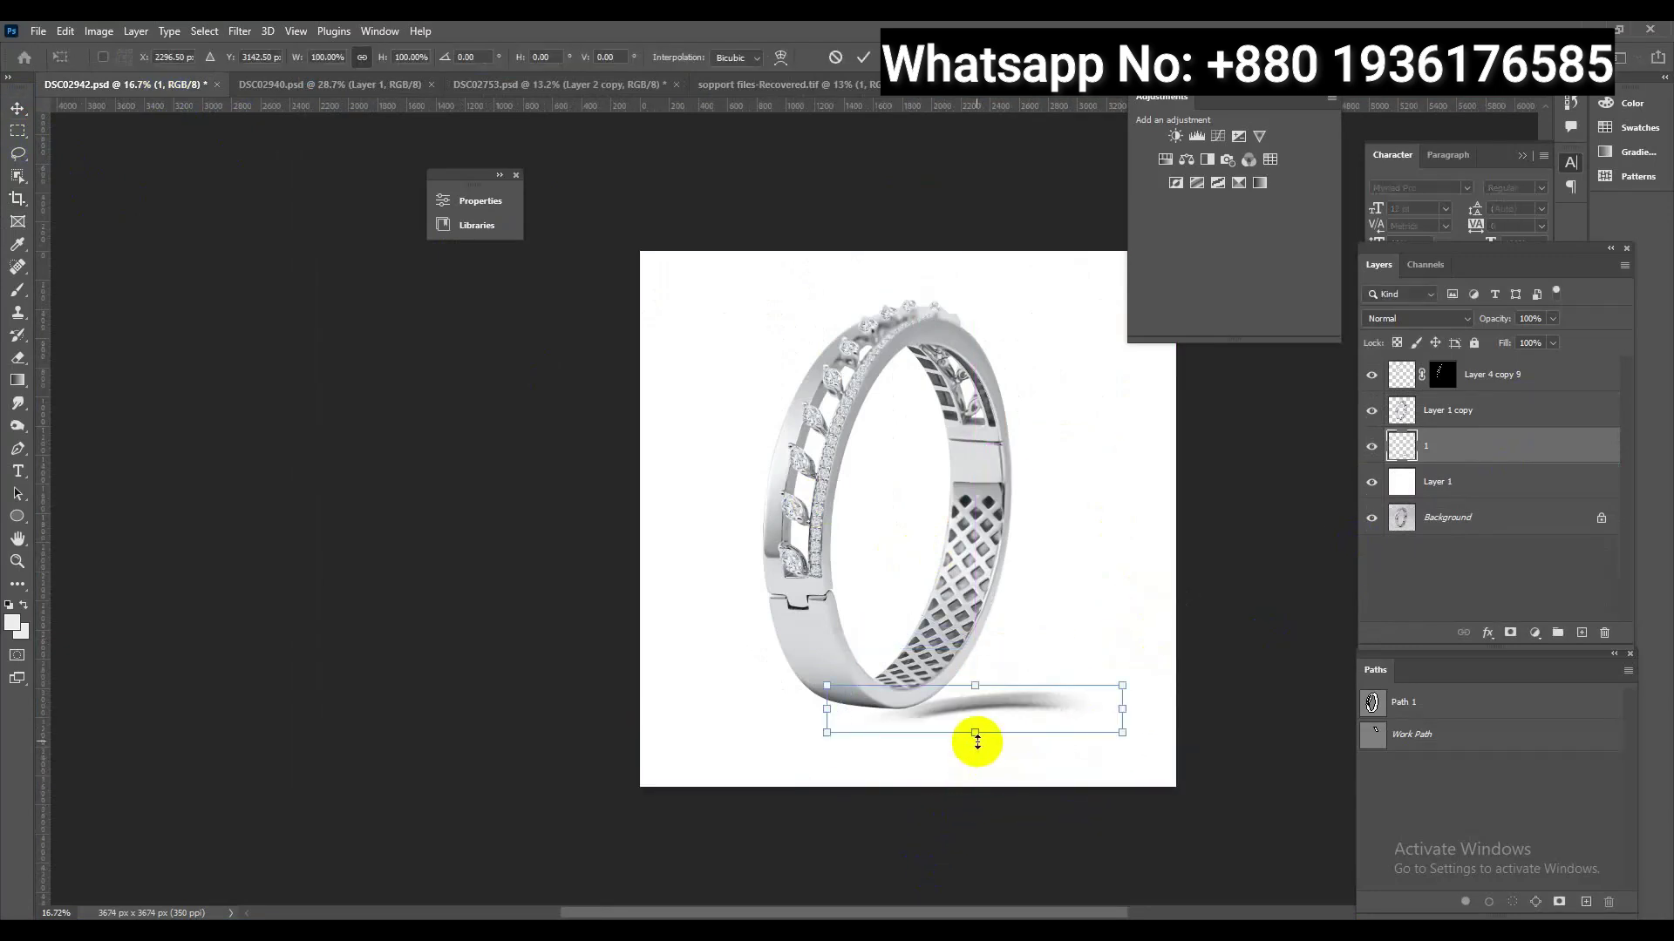
pyautogui.moveTo(974, 747); pyautogui.dragTo(975, 711)
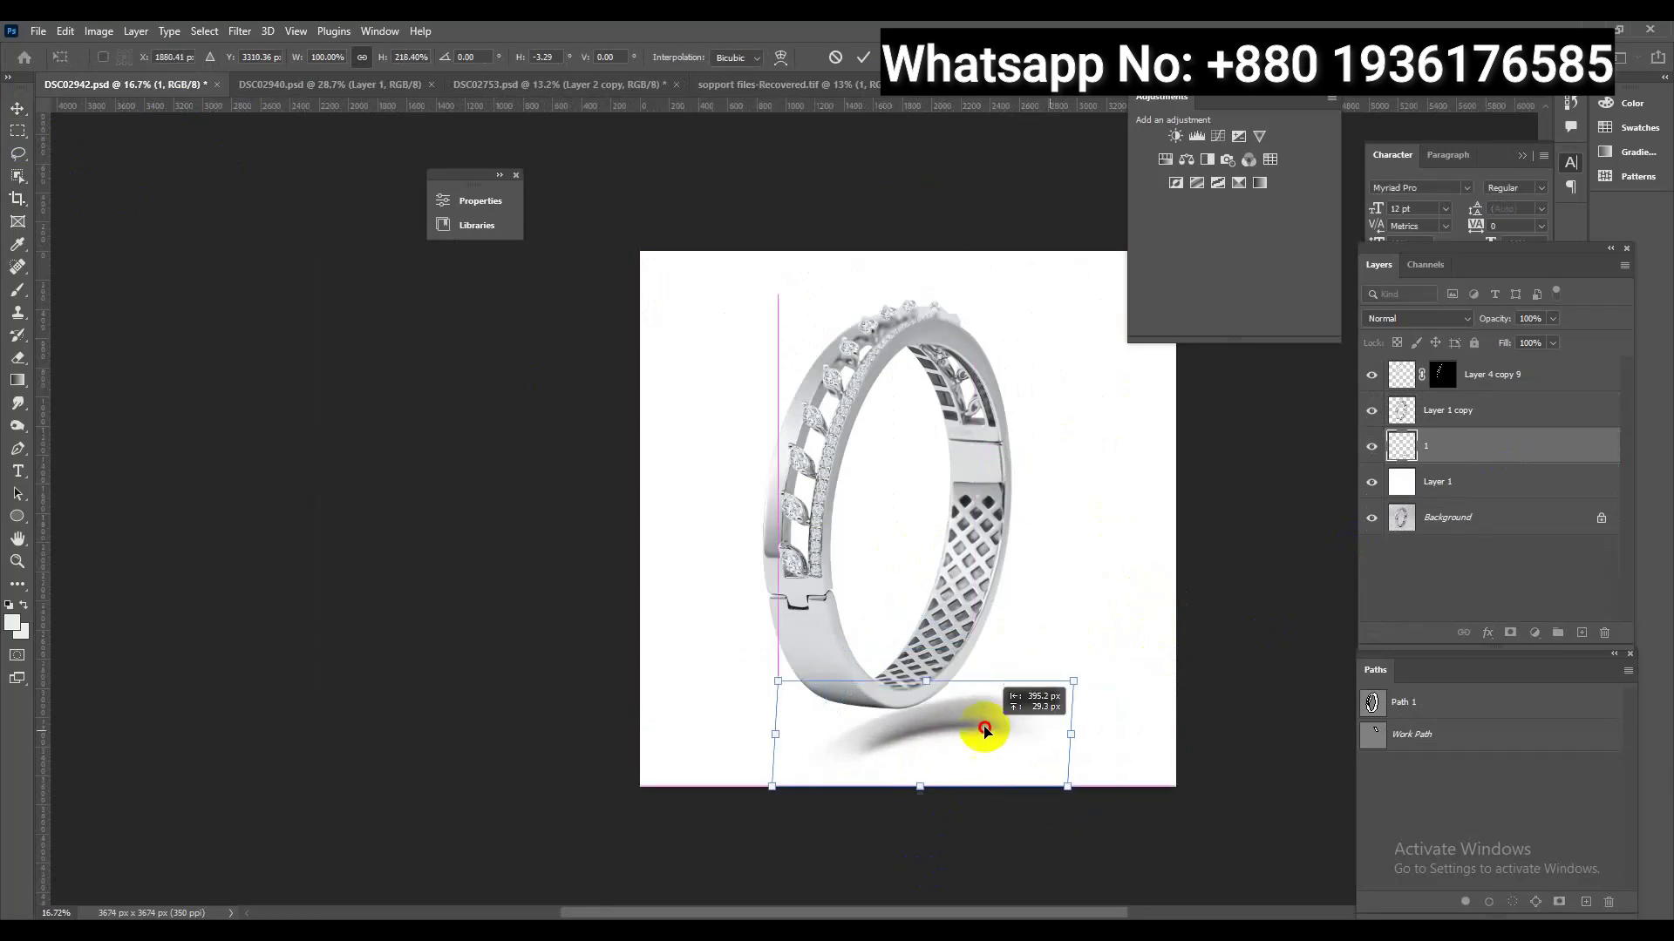
pyautogui.moveTo(1084, 665)
pyautogui.mouseDown()
pyautogui.moveTo(1039, 642)
pyautogui.moveTo(1011, 671)
pyautogui.mouseUp()
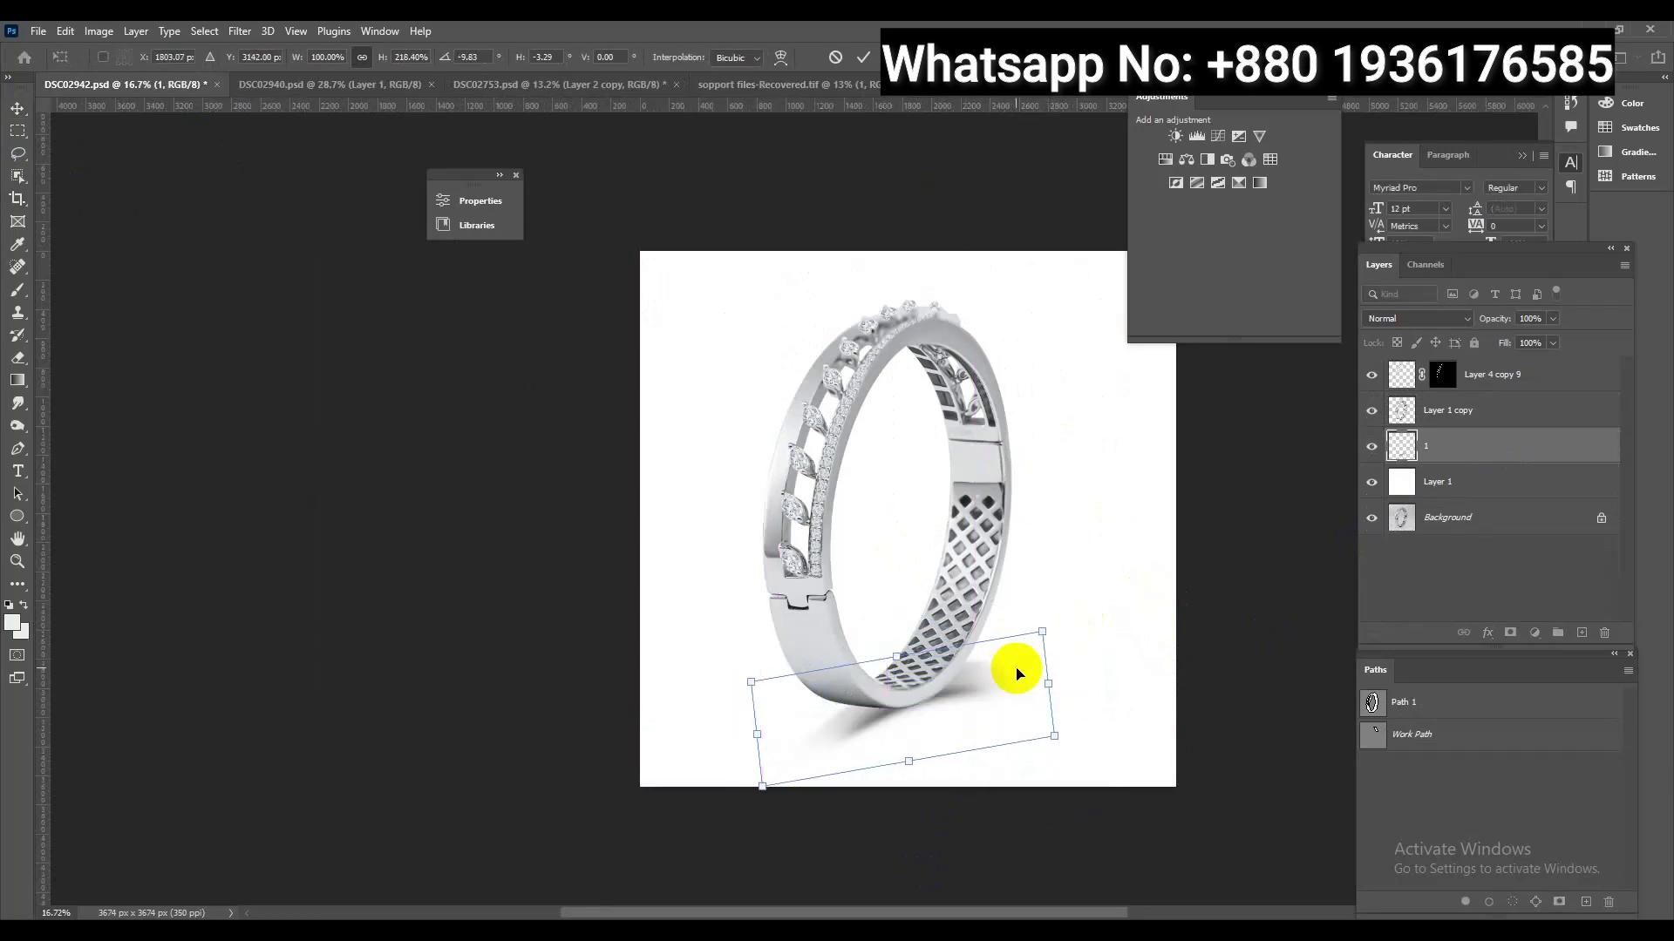
pyautogui.press('Return')
# Nudge the shadow right and ease its rotation to about -9°
pyautogui.hotkey('ctrl', 't')
pyautogui.moveTo(979, 732)
pyautogui.mouseDown()
pyautogui.moveTo(1003, 740)
pyautogui.moveTo(1107, 683)
pyautogui.mouseUp()
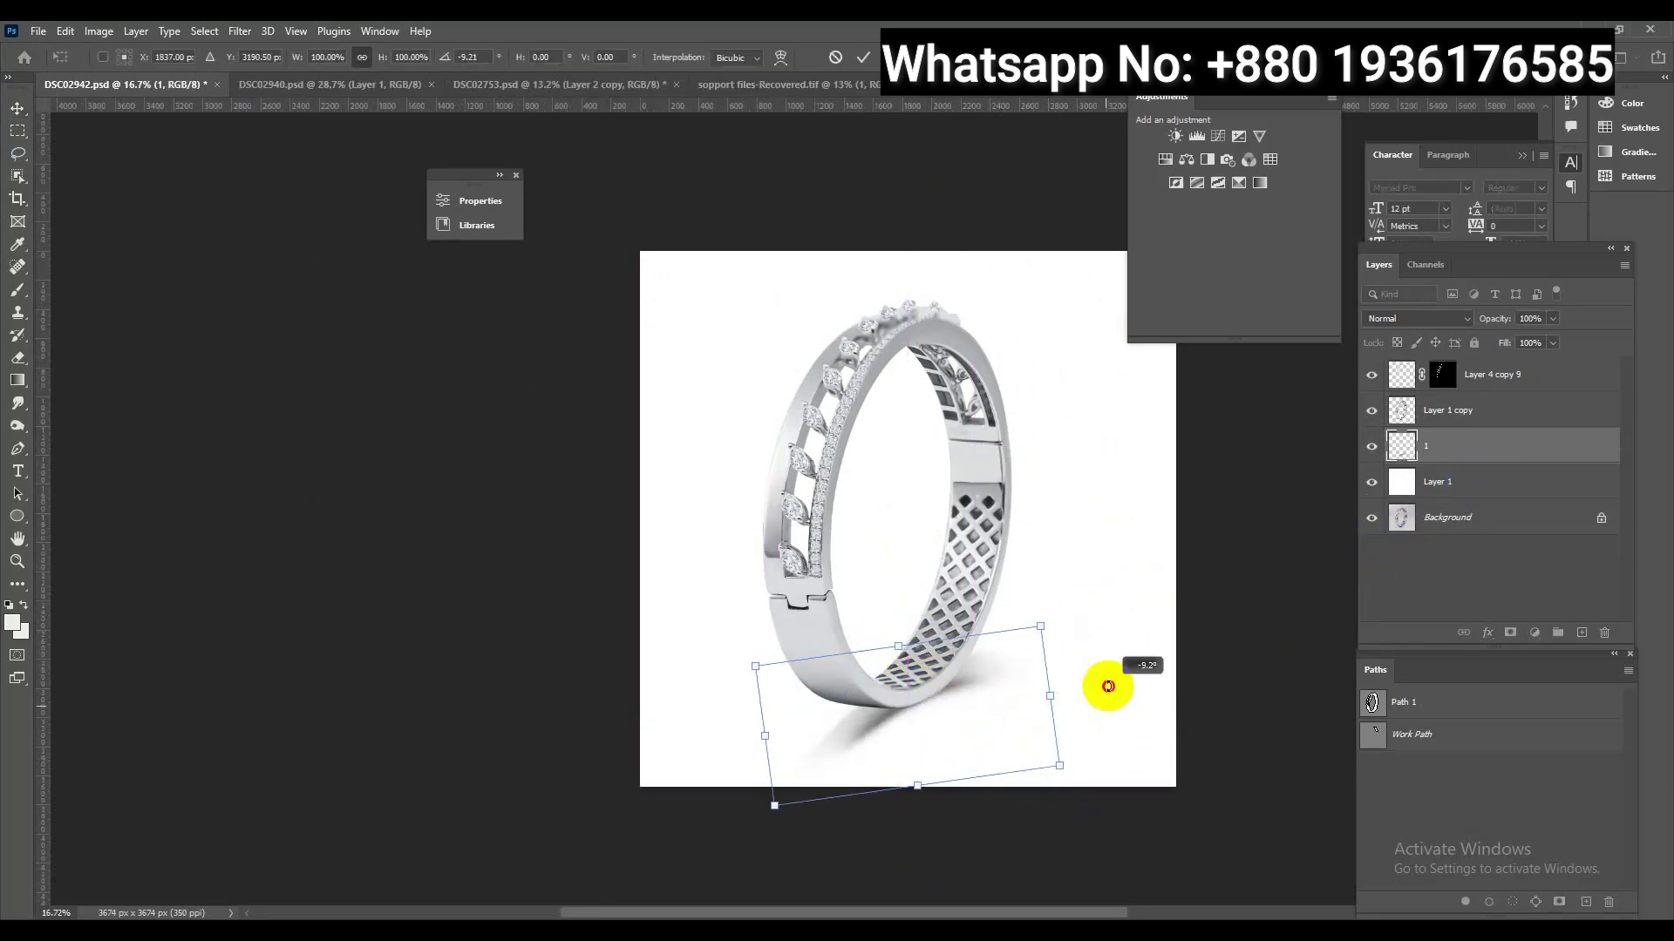
pyautogui.moveTo(1002, 710); pyautogui.dragTo(1015, 716)
pyautogui.moveTo(1133, 680); pyautogui.dragTo(1128, 704)
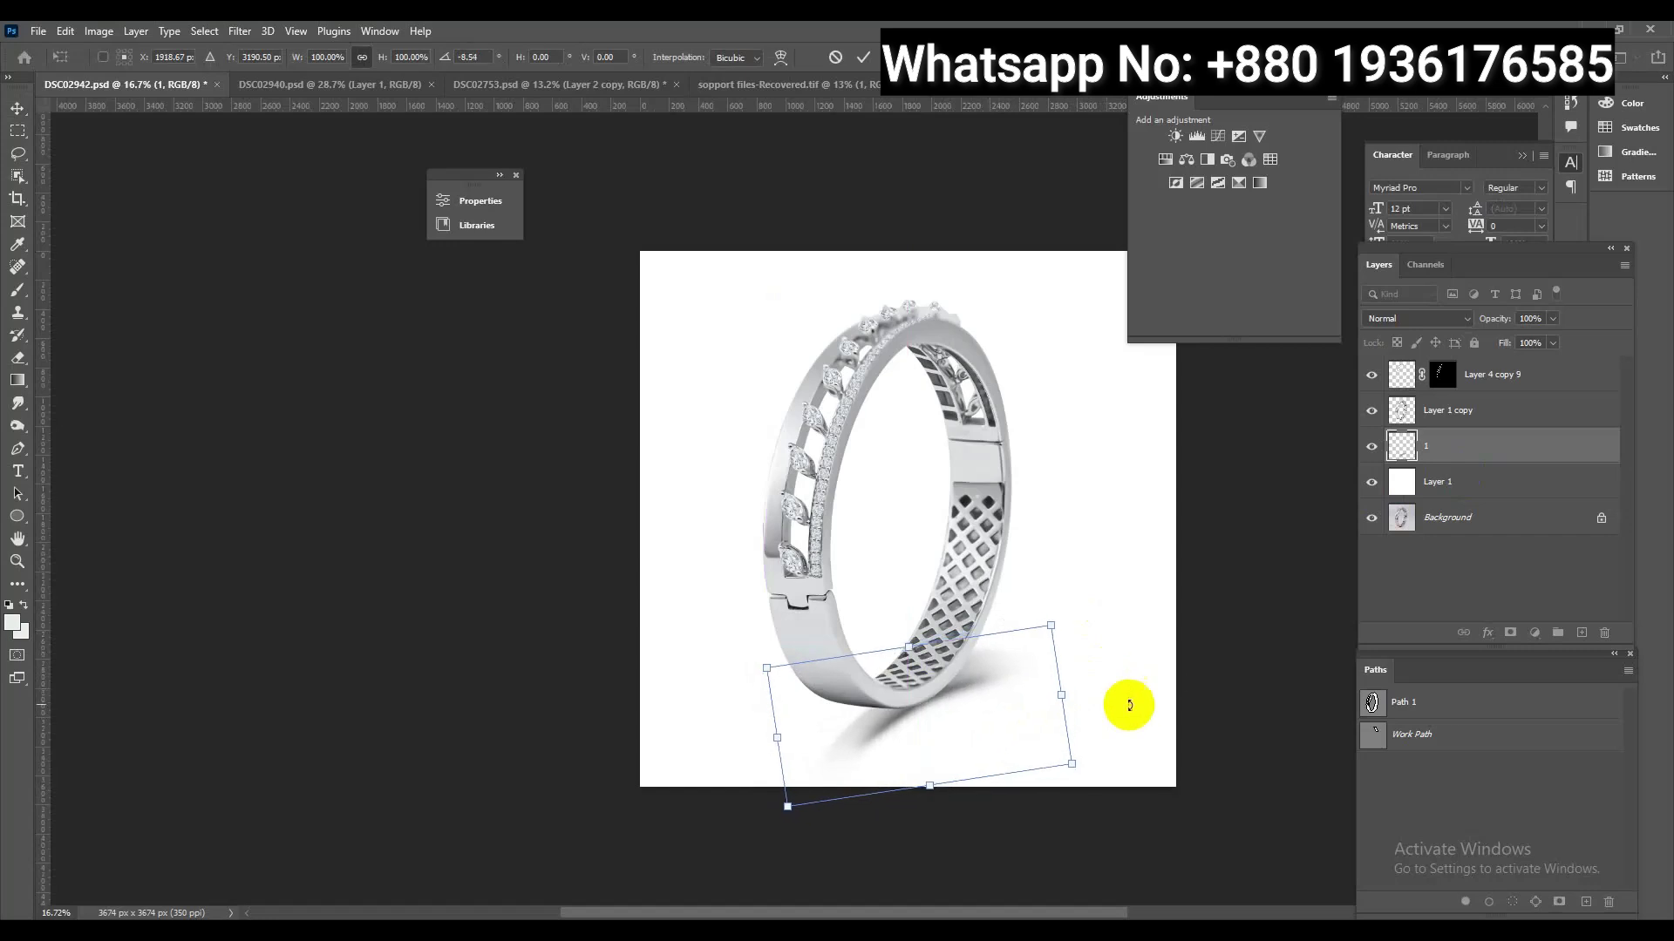
pyautogui.press('Return')
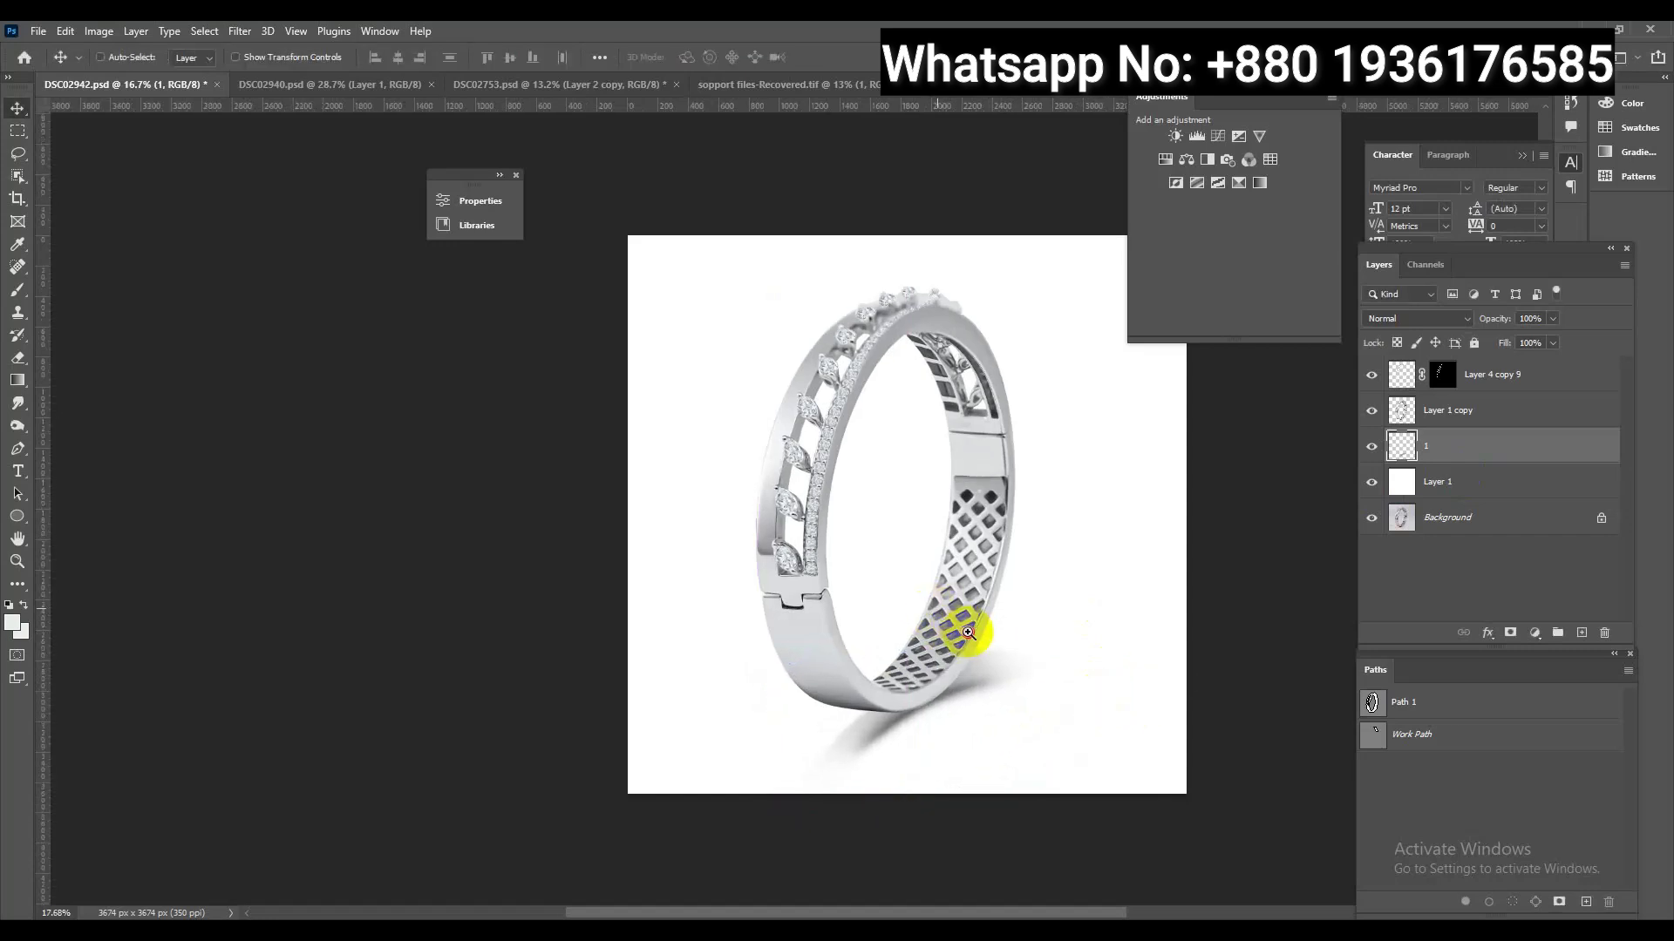
# Shrink the shadow slightly and settle it at about -3.4° beneath the bangle
pyautogui.scroll(2, 940, 621)
pyautogui.hotkey('ctrl', 't')
pyautogui.moveTo(1083, 847); pyautogui.dragTo(1071, 840)
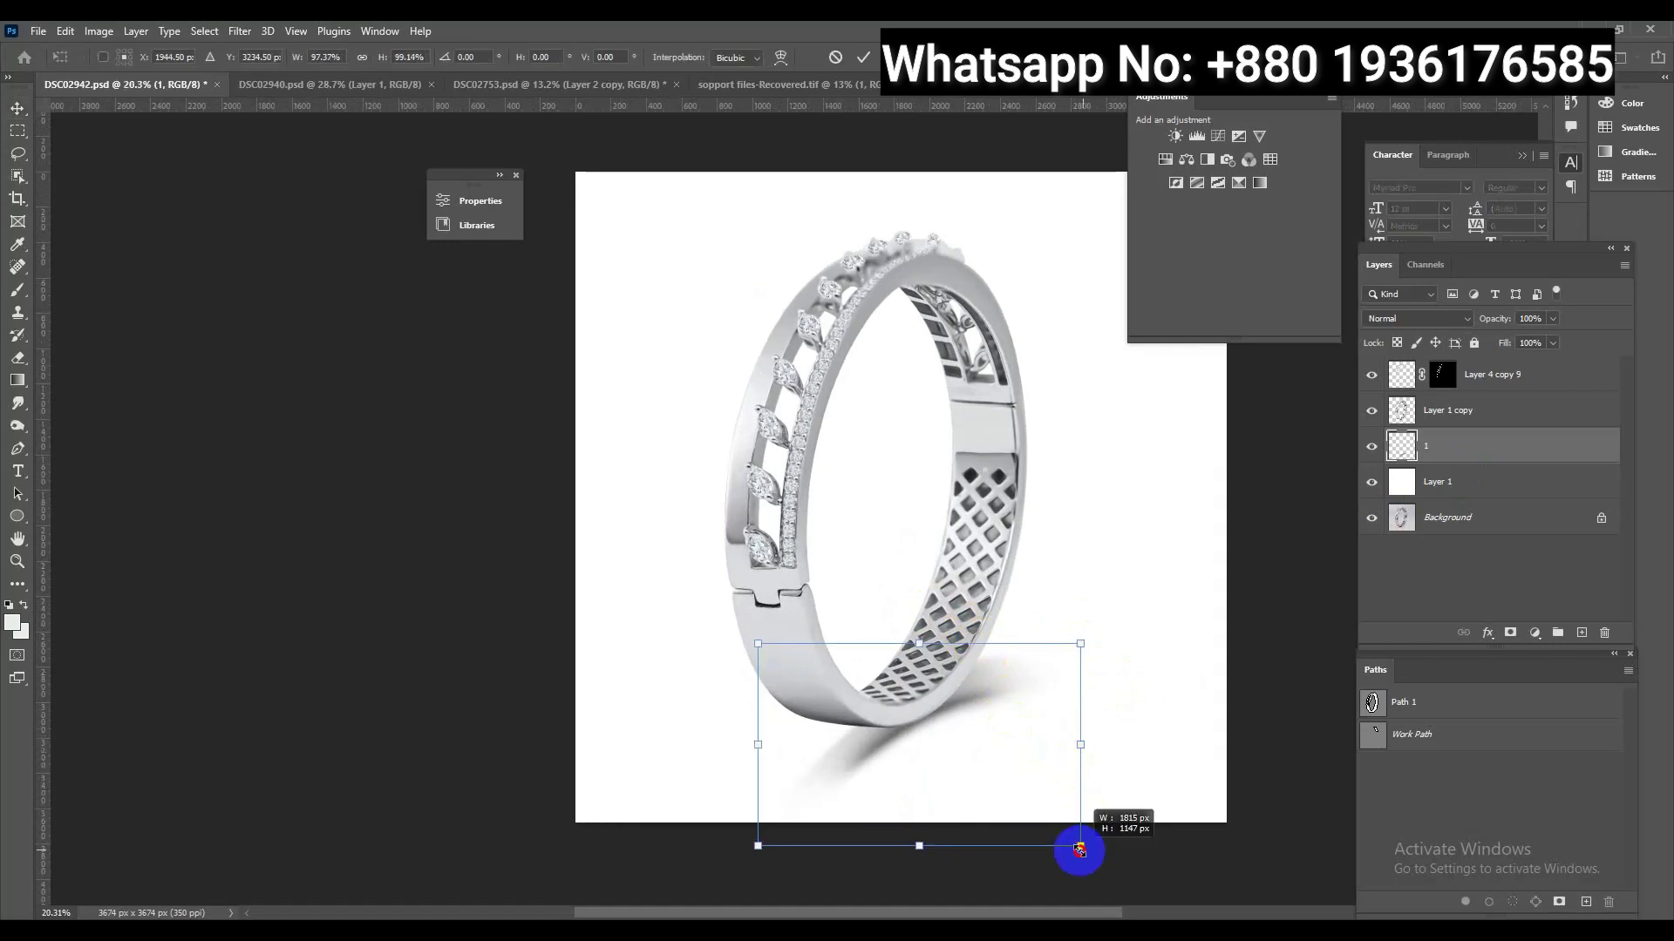
pyautogui.moveTo(1121, 781); pyautogui.dragTo(1114, 773)
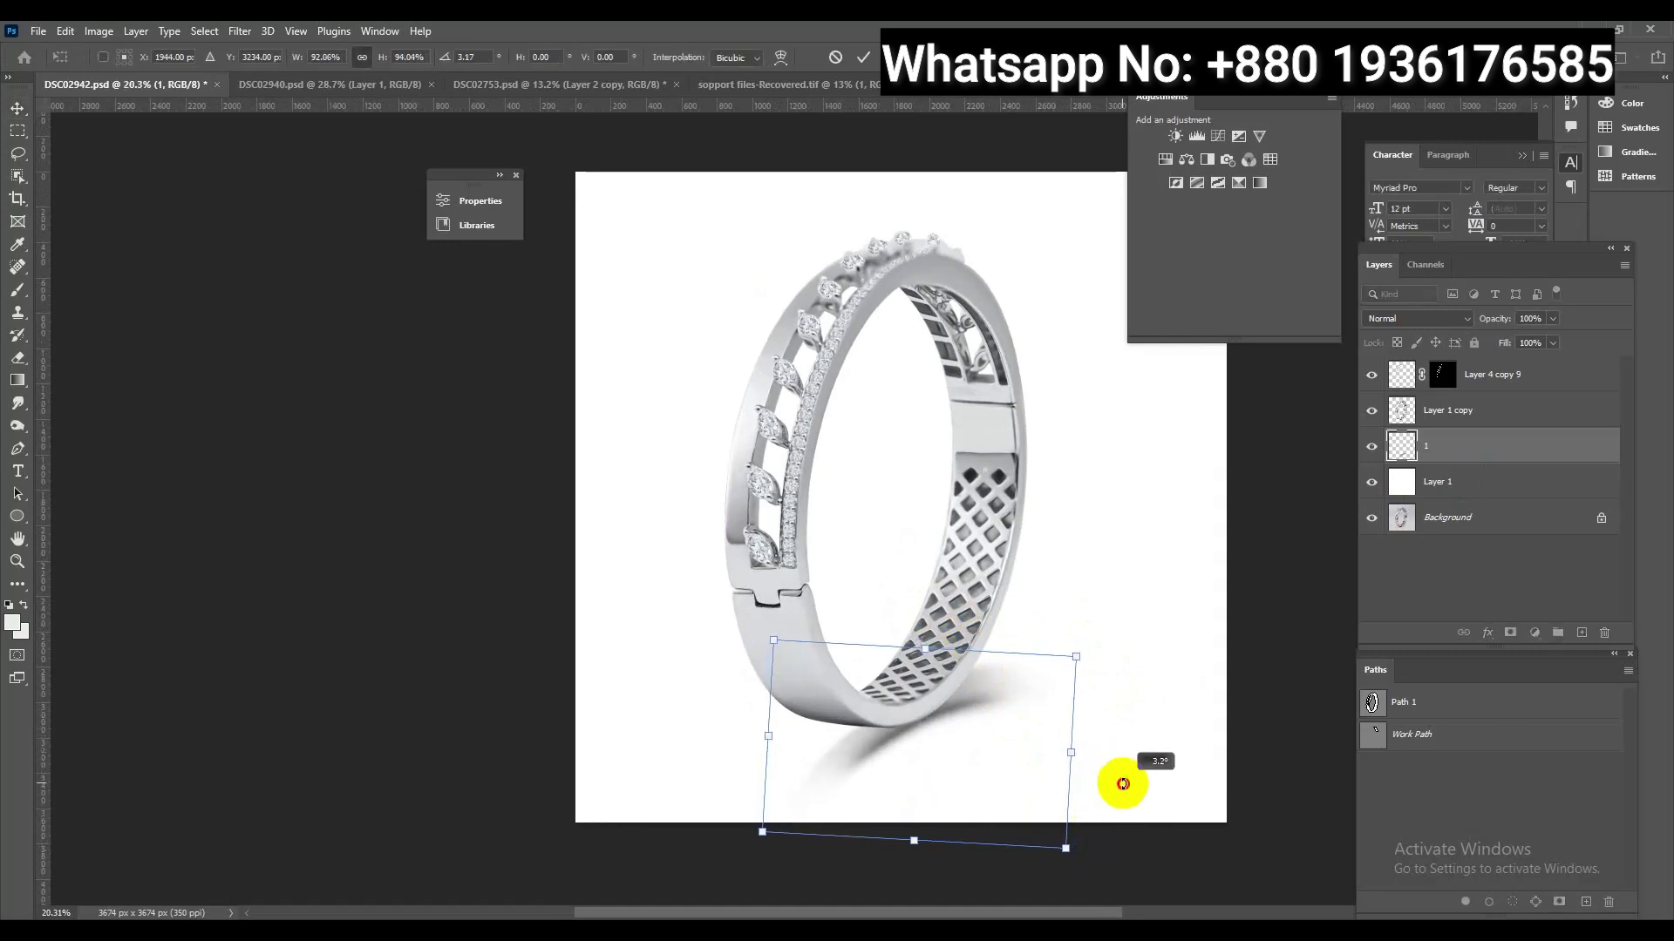
pyautogui.moveTo(1022, 800); pyautogui.dragTo(1016, 789)
pyautogui.moveTo(1151, 741); pyautogui.dragTo(961, 757)
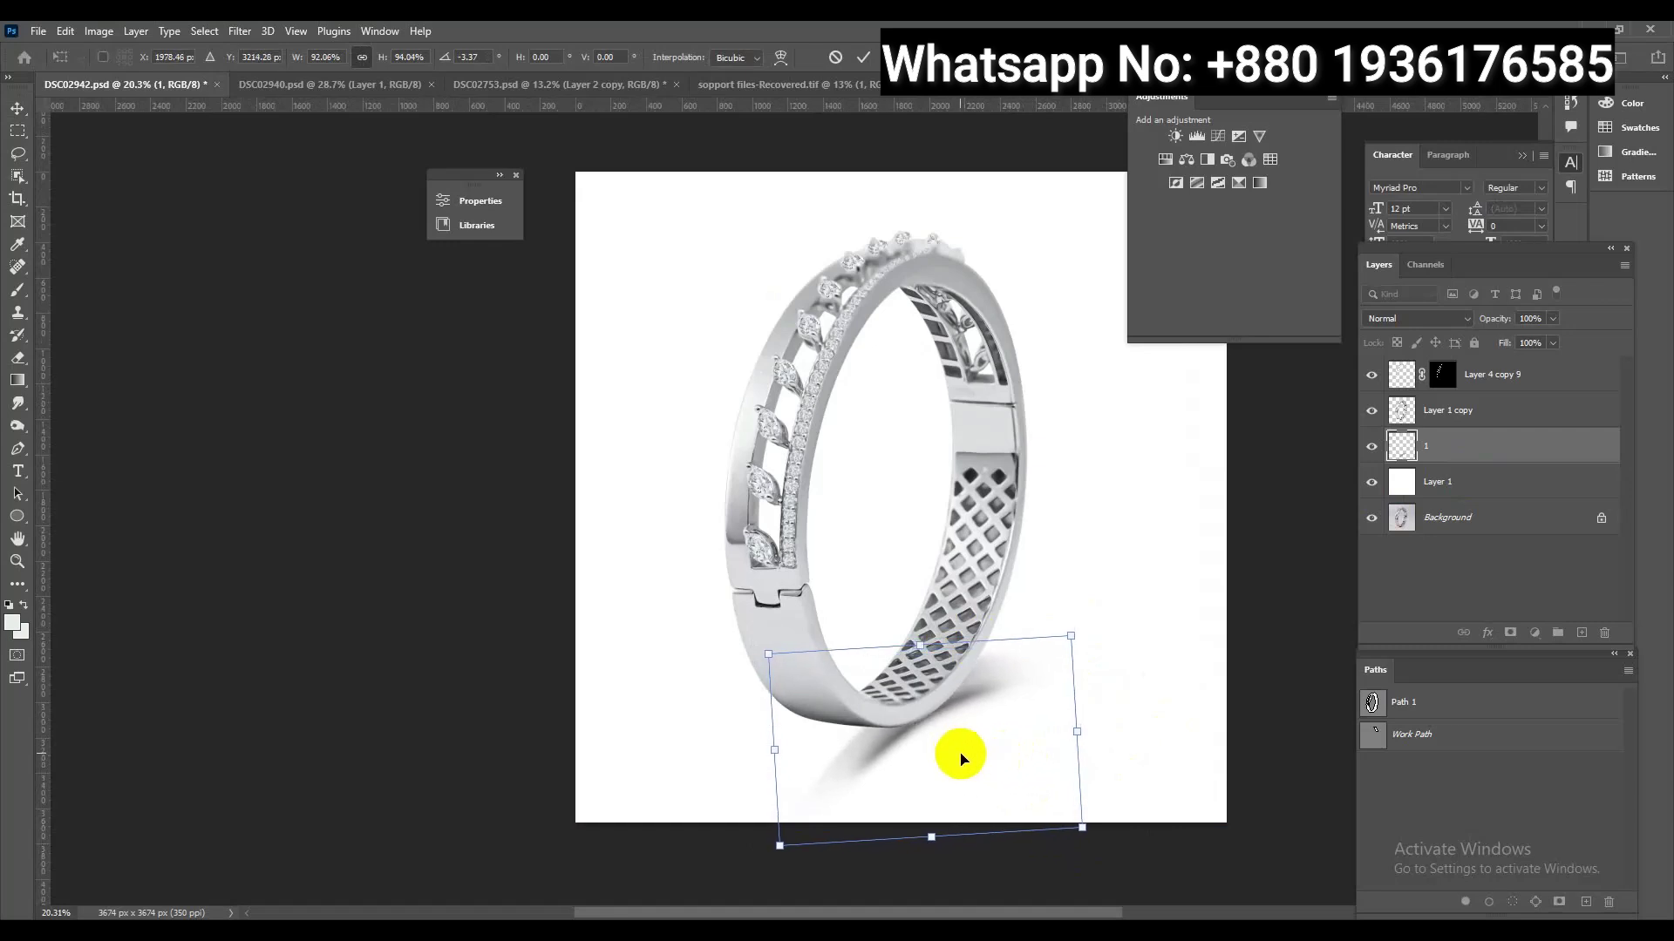
pyautogui.press('Return')
pyautogui.scroll(-2, 989, 599)
pyautogui.scroll(-3, 996, 613)
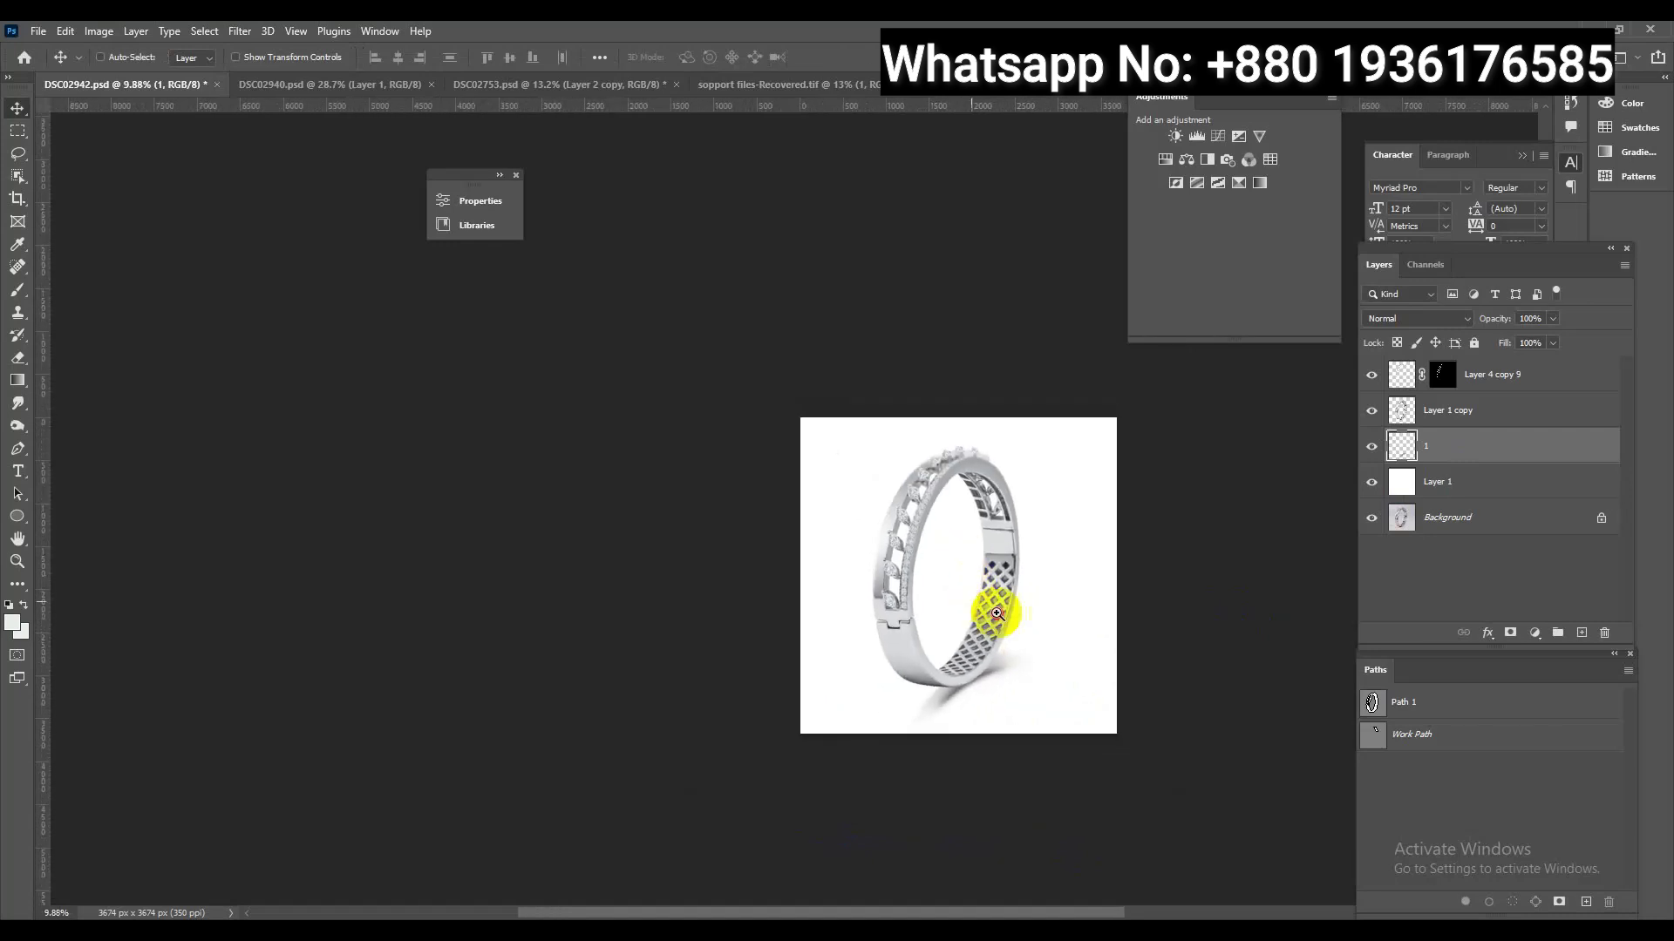
pyautogui.scroll(4, 996, 613)
pyautogui.keyDown('alt'); pyautogui.click(1371, 518); pyautogui.keyUp('alt')
pyautogui.keyDown('alt'); pyautogui.click(1371, 520); pyautogui.keyUp('alt')
pyautogui.keyDown('alt'); pyautogui.click(1371, 520); pyautogui.keyUp('alt')
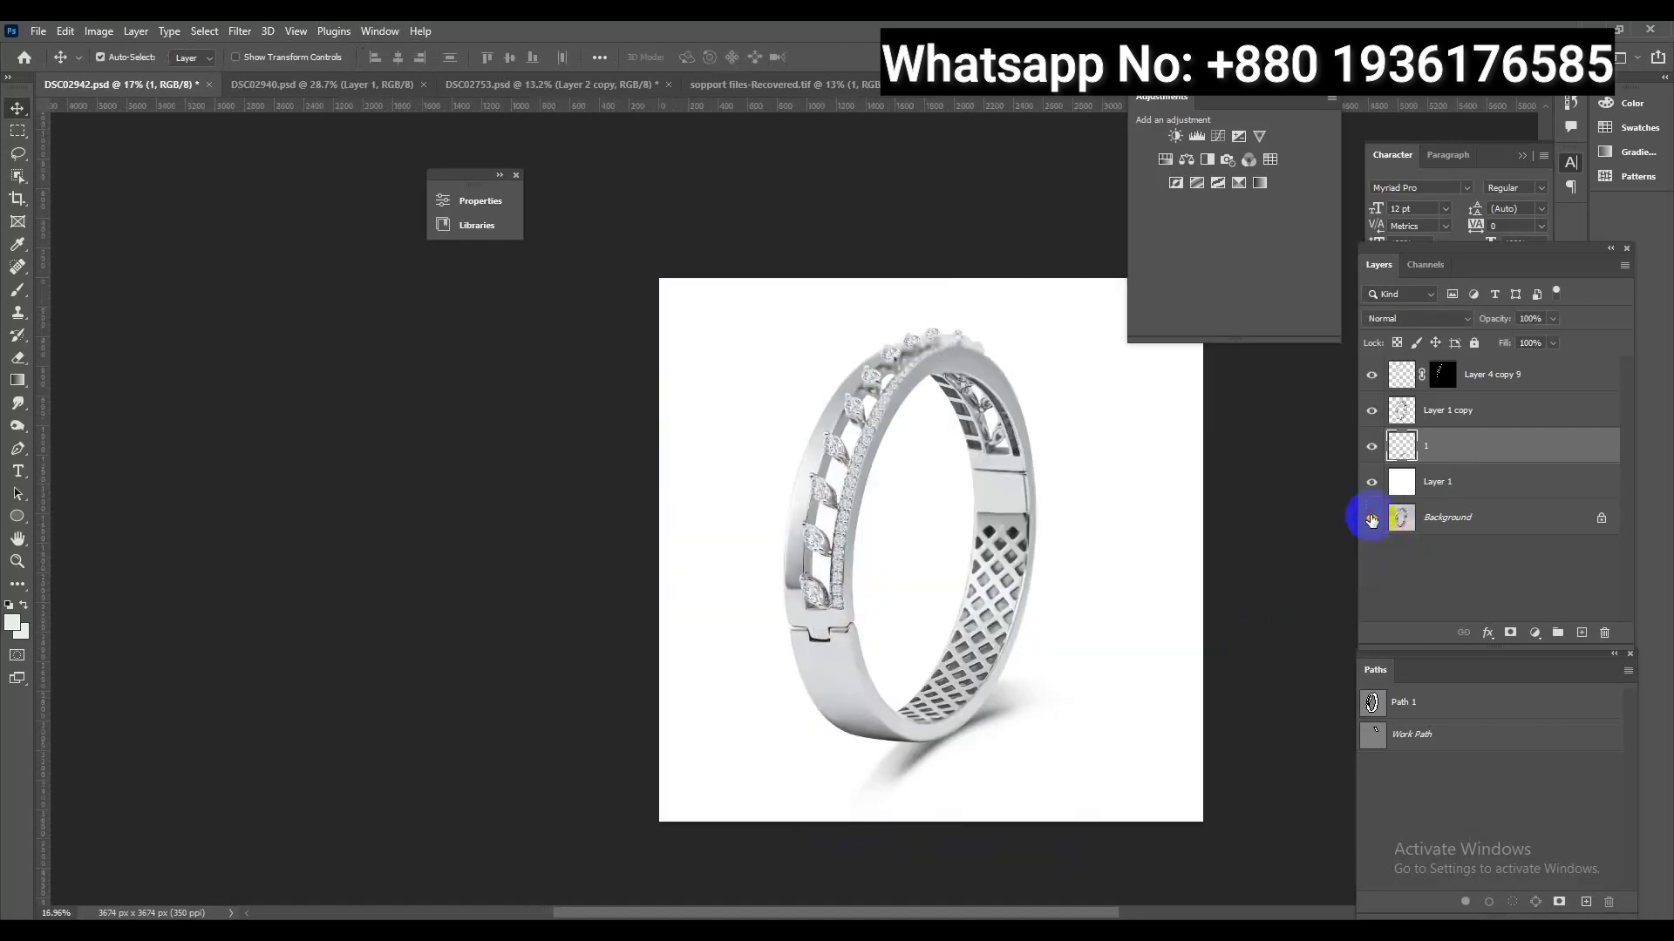
pyautogui.keyDown('alt'); pyautogui.click(1371, 520); pyautogui.keyUp('alt')
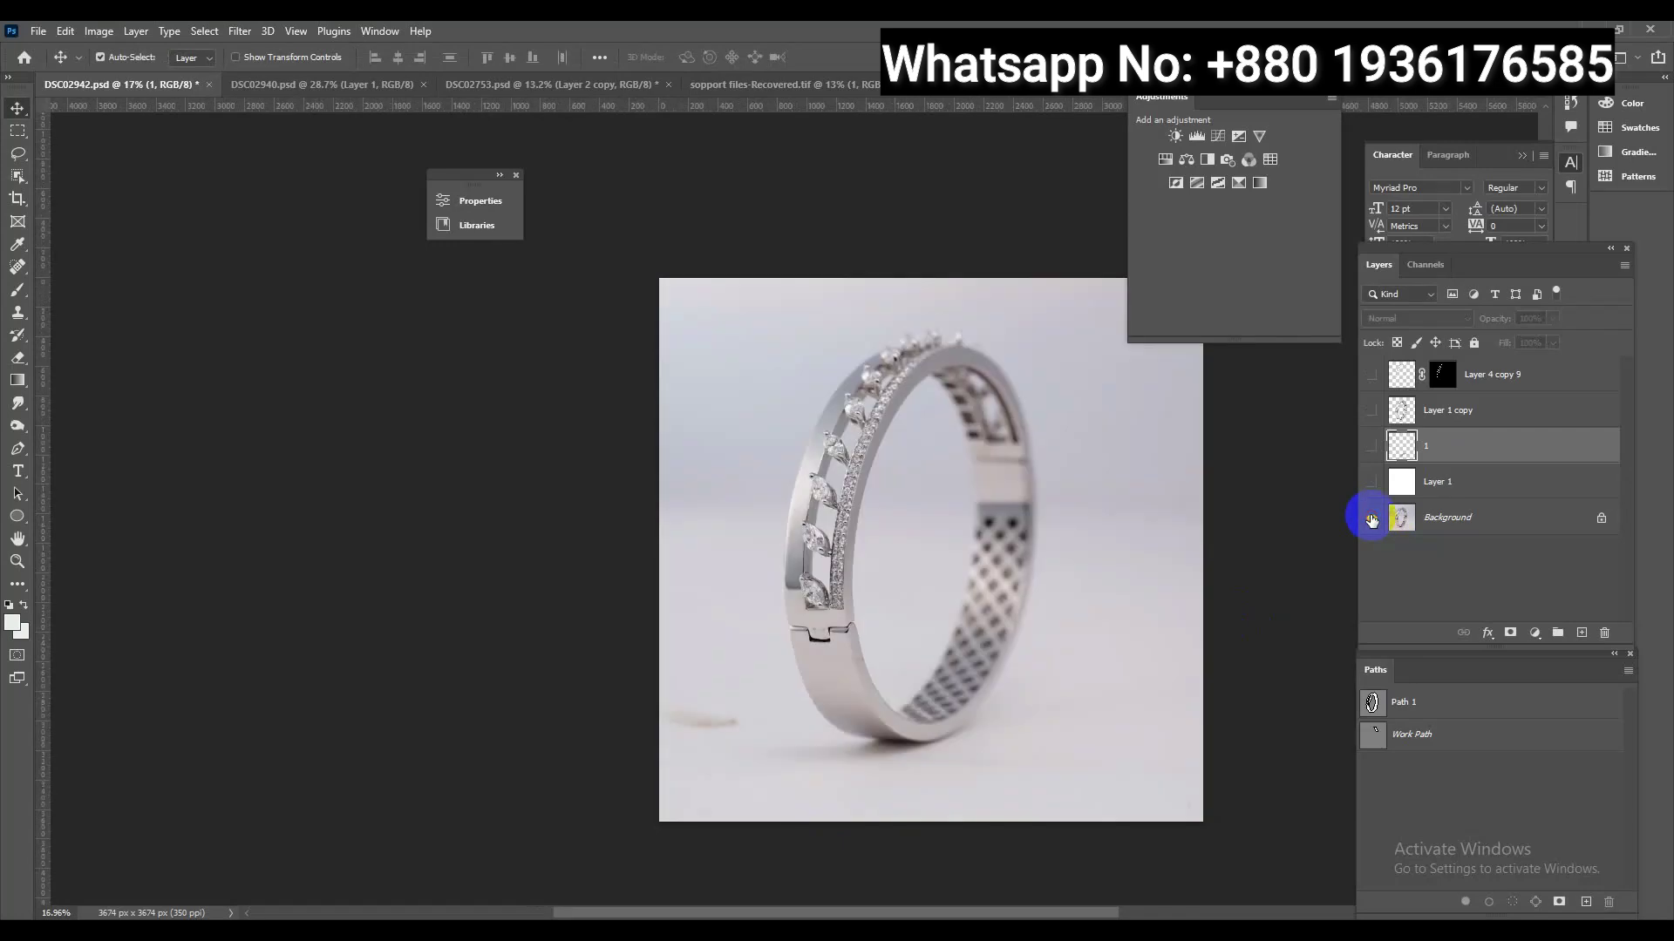
pyautogui.keyDown('alt'); pyautogui.click(1371, 521); pyautogui.keyUp('alt')
pyautogui.keyDown('alt'); pyautogui.click(1371, 521); pyautogui.keyUp('alt')
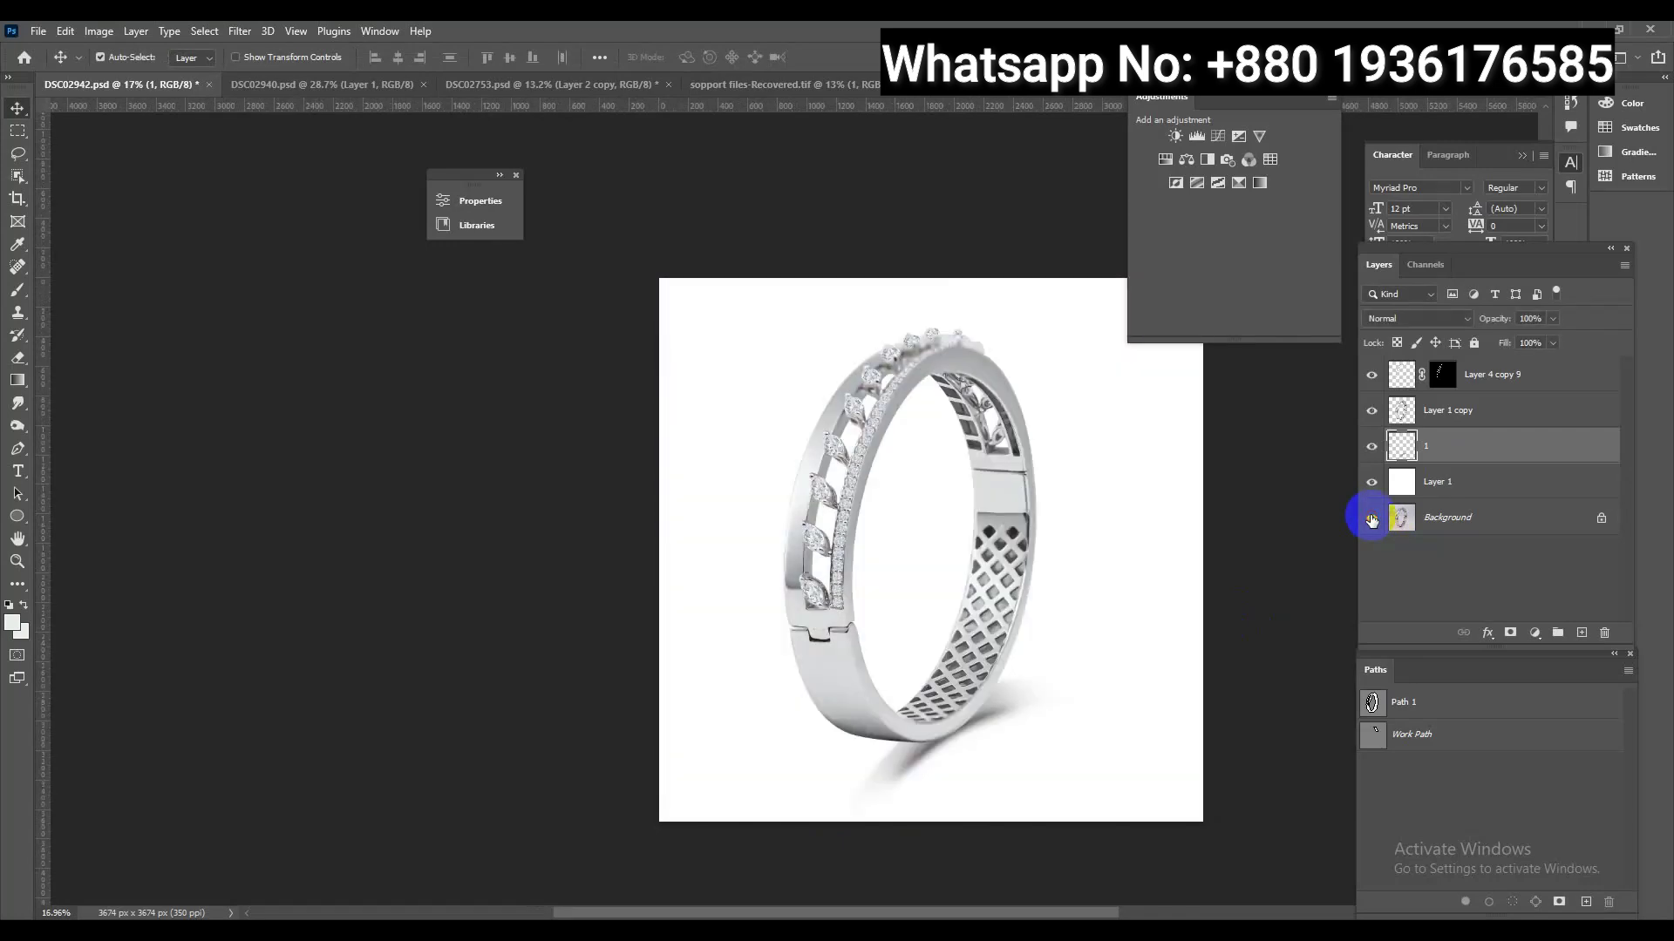
pyautogui.keyDown('alt'); pyautogui.click(1371, 521); pyautogui.keyUp('alt')
pyautogui.keyDown('alt'); pyautogui.click(1372, 520); pyautogui.keyUp('alt')
pyautogui.keyDown('alt'); pyautogui.click(1371, 520); pyautogui.keyUp('alt')
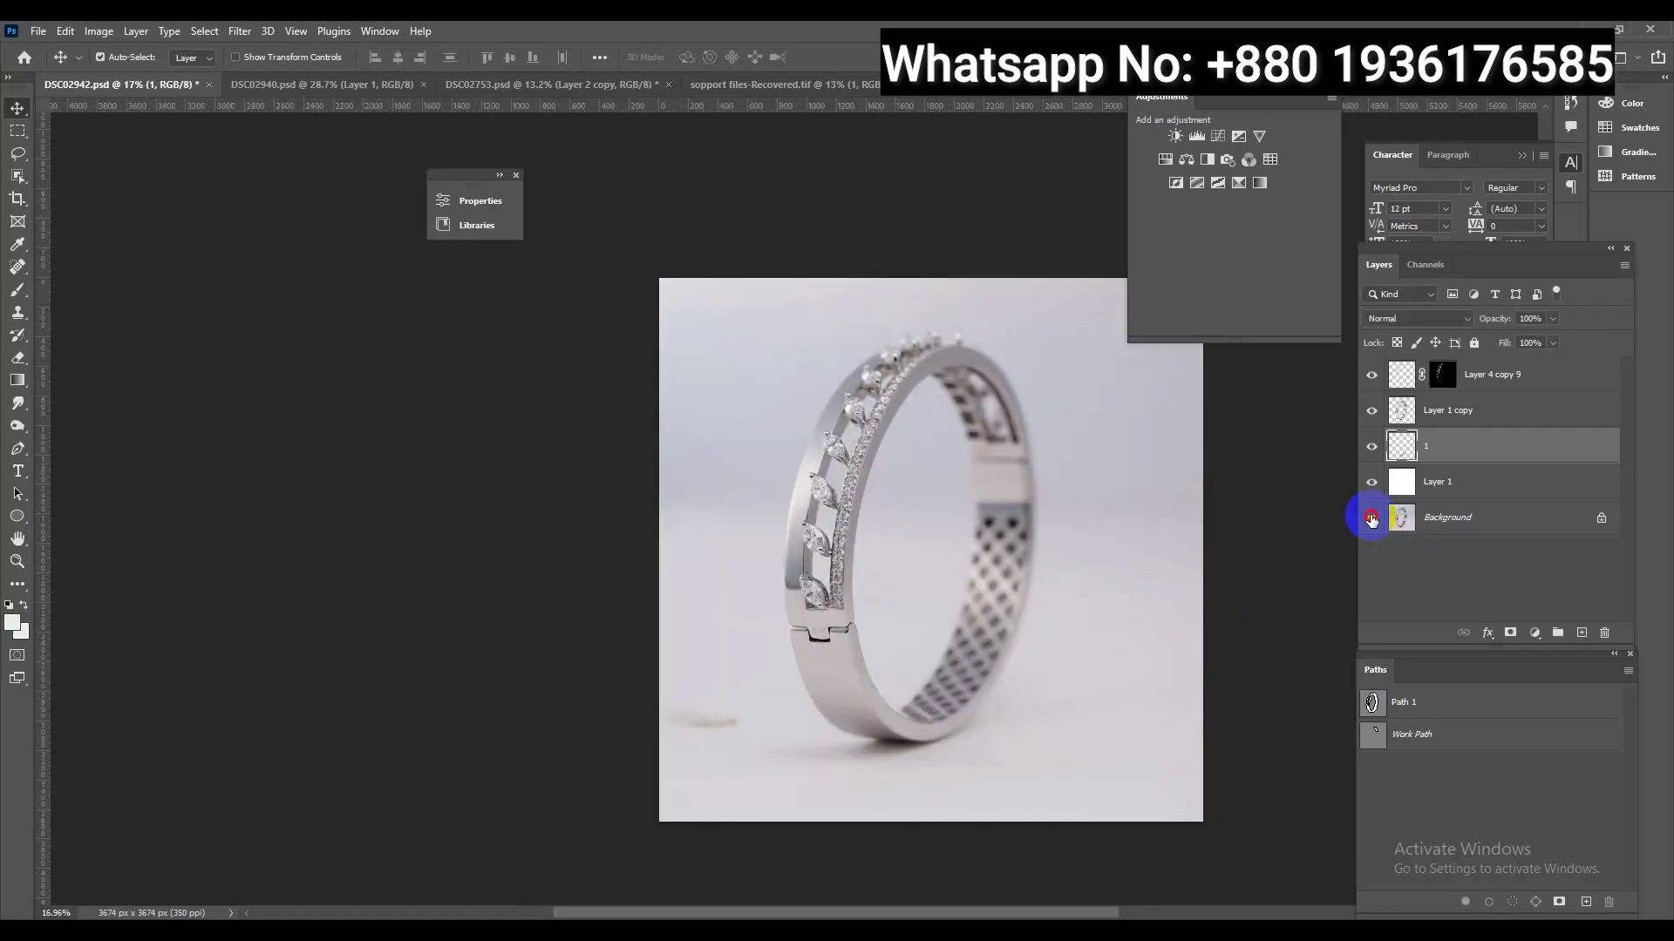
pyautogui.keyDown('alt'); pyautogui.click(1371, 520); pyautogui.keyUp('alt')
pyautogui.keyDown('alt'); pyautogui.click(1371, 521); pyautogui.keyUp('alt')
pyautogui.moveTo(964, 729)
pyautogui.mouseDown()
pyautogui.moveTo(1036, 765)
pyautogui.moveTo(1018, 732)
pyautogui.mouseUp()
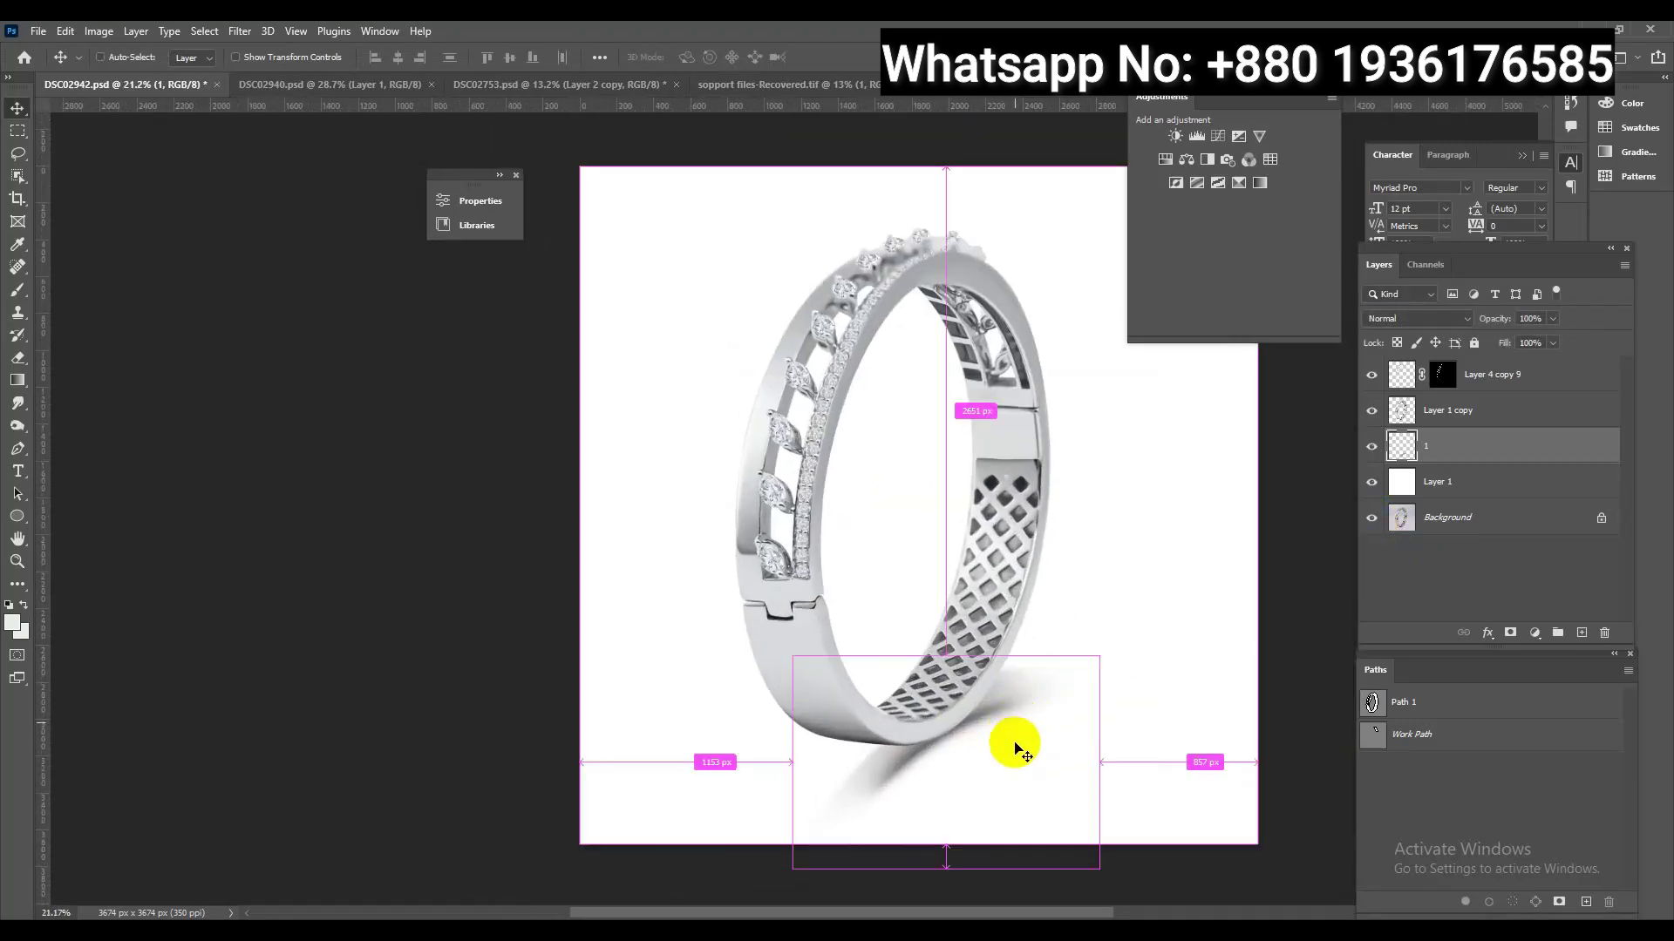
pyautogui.hotkey('ctrl', 's')
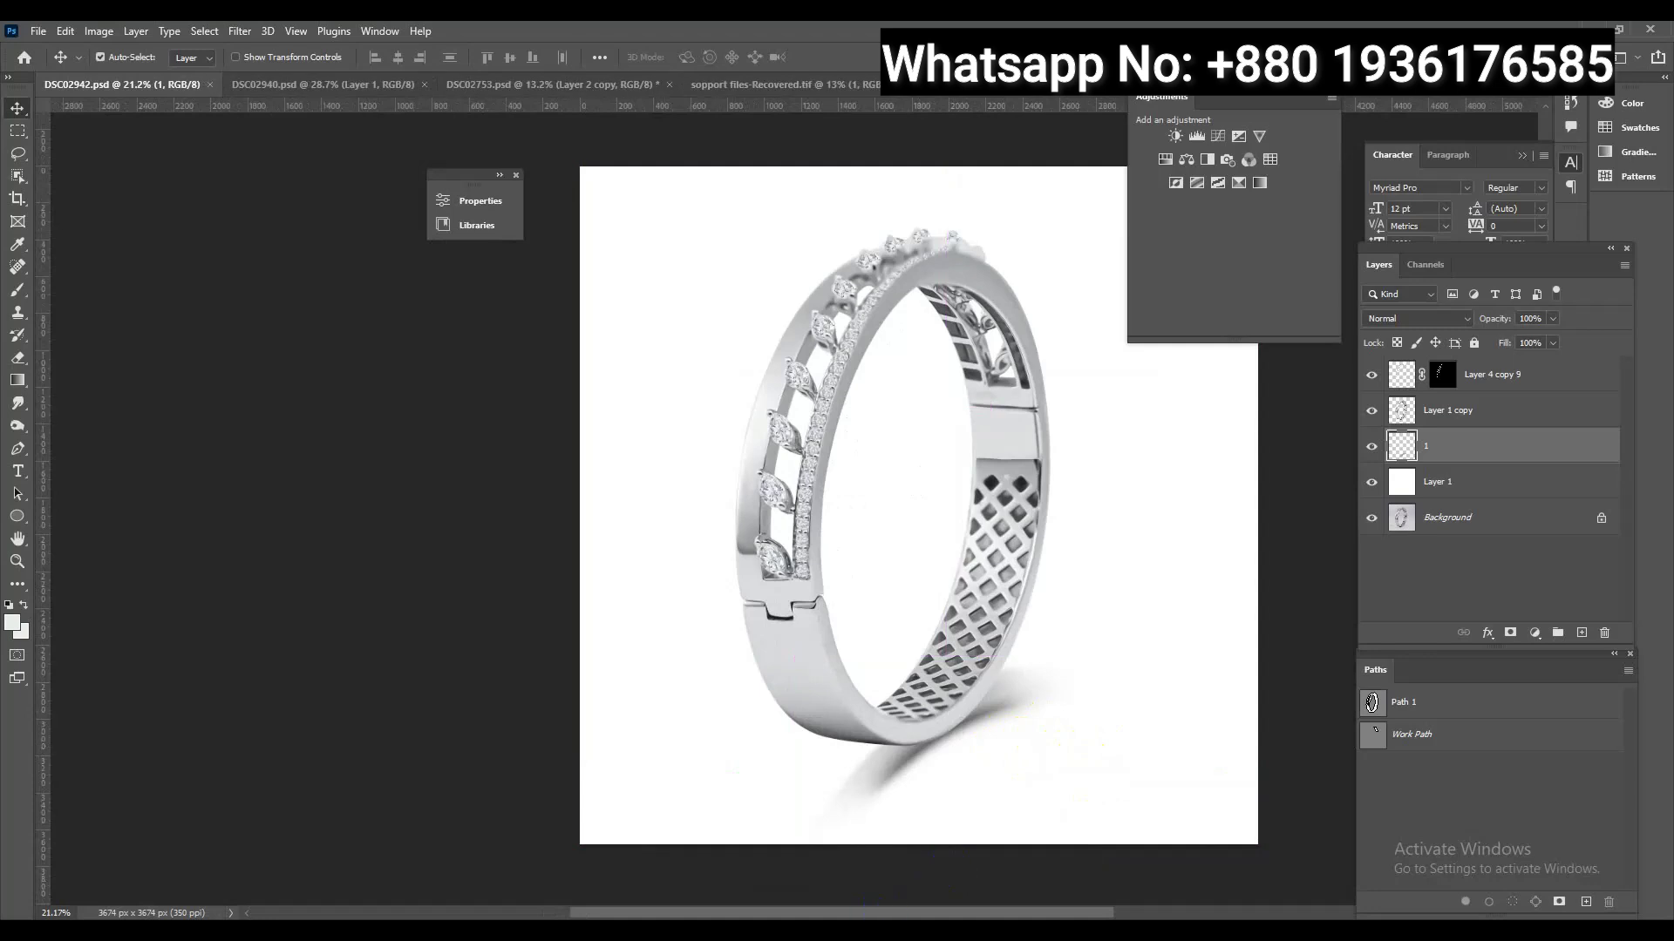
pyautogui.keyDown('alt'); pyautogui.click(1371, 519); pyautogui.keyUp('alt')
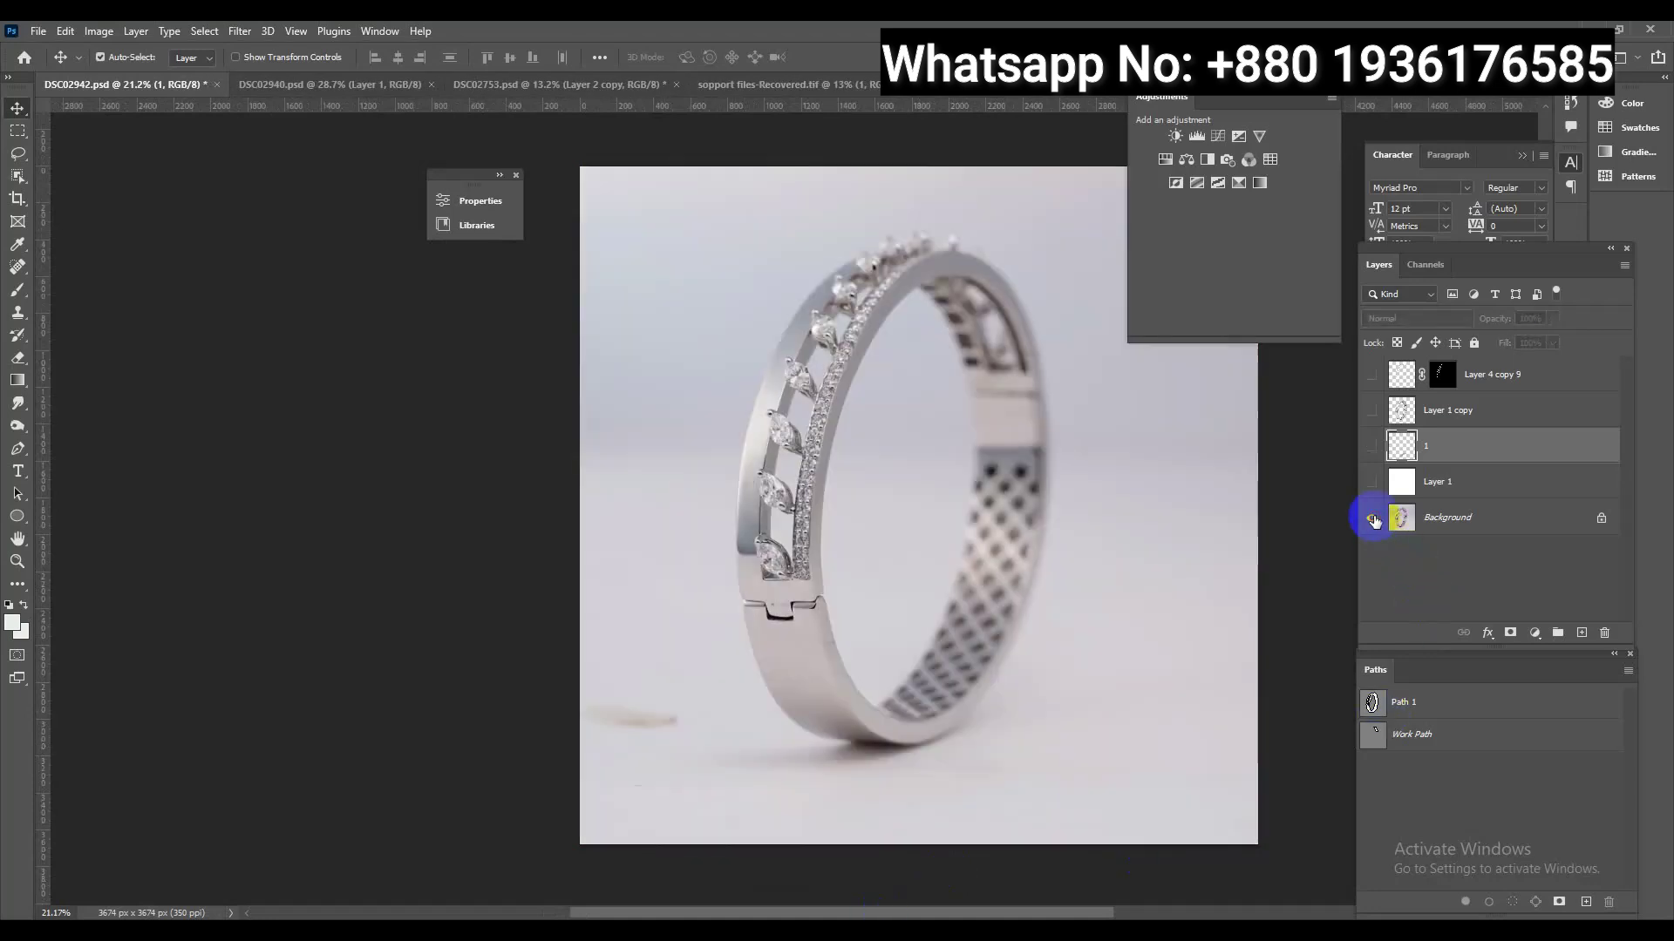
pyautogui.keyDown('alt'); pyautogui.click(1374, 520); pyautogui.keyUp('alt')
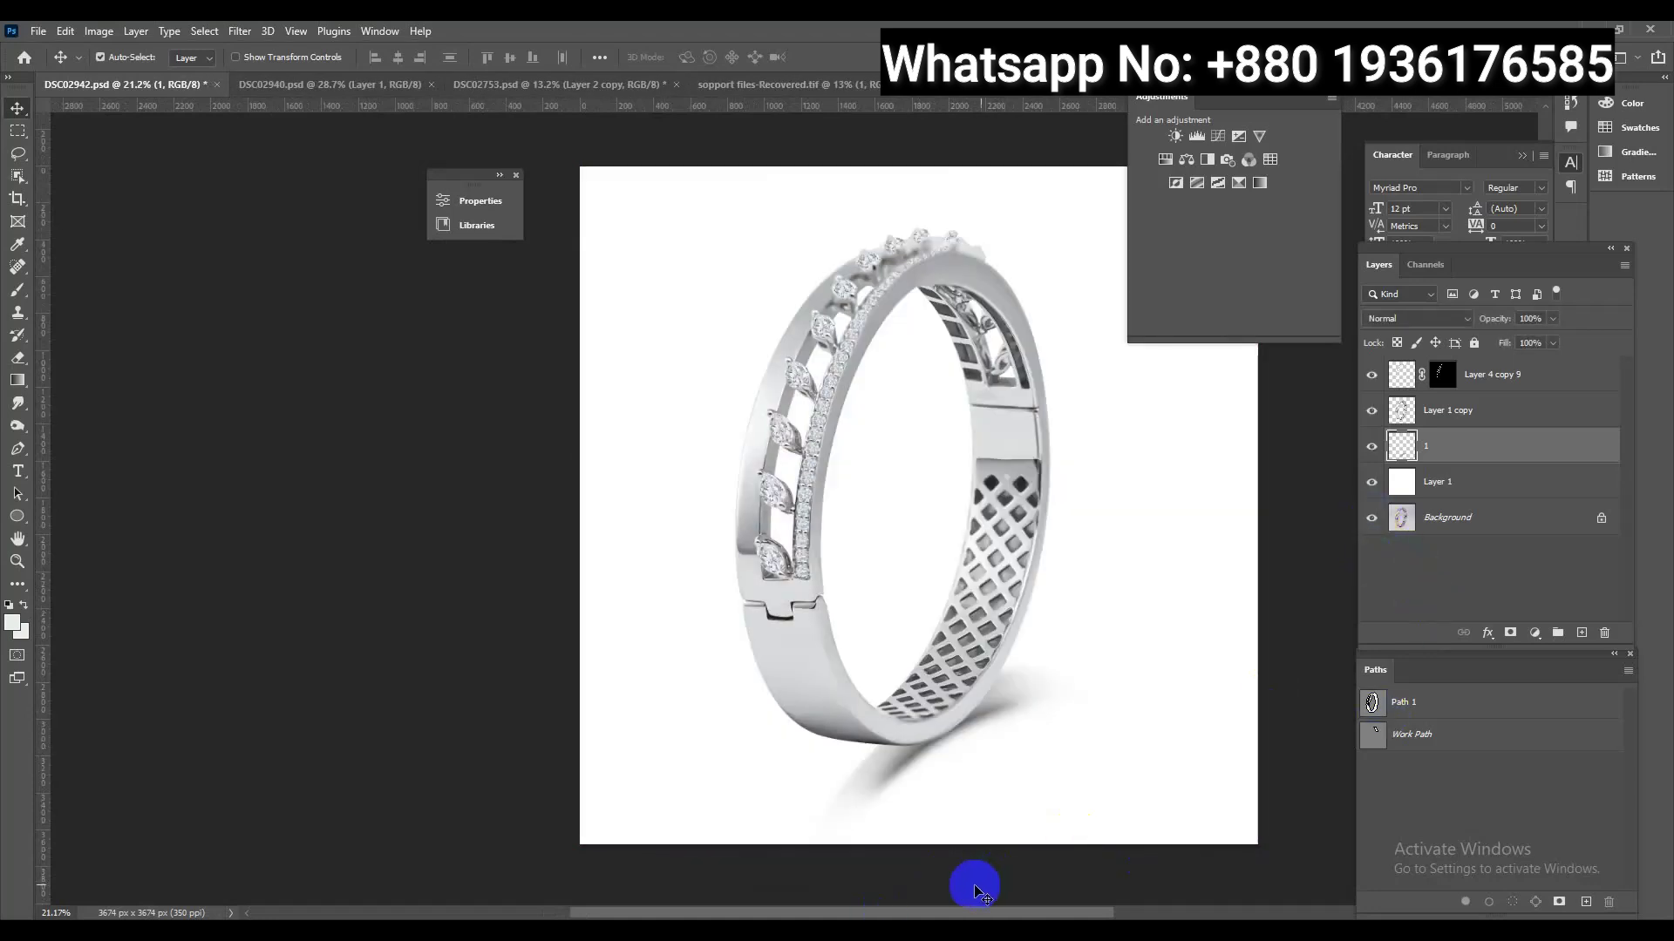
pyautogui.keyDown('alt'); pyautogui.click(1374, 520); pyautogui.keyUp('alt')
pyautogui.keyDown('alt'); pyautogui.click(1374, 520); pyautogui.keyUp('alt')
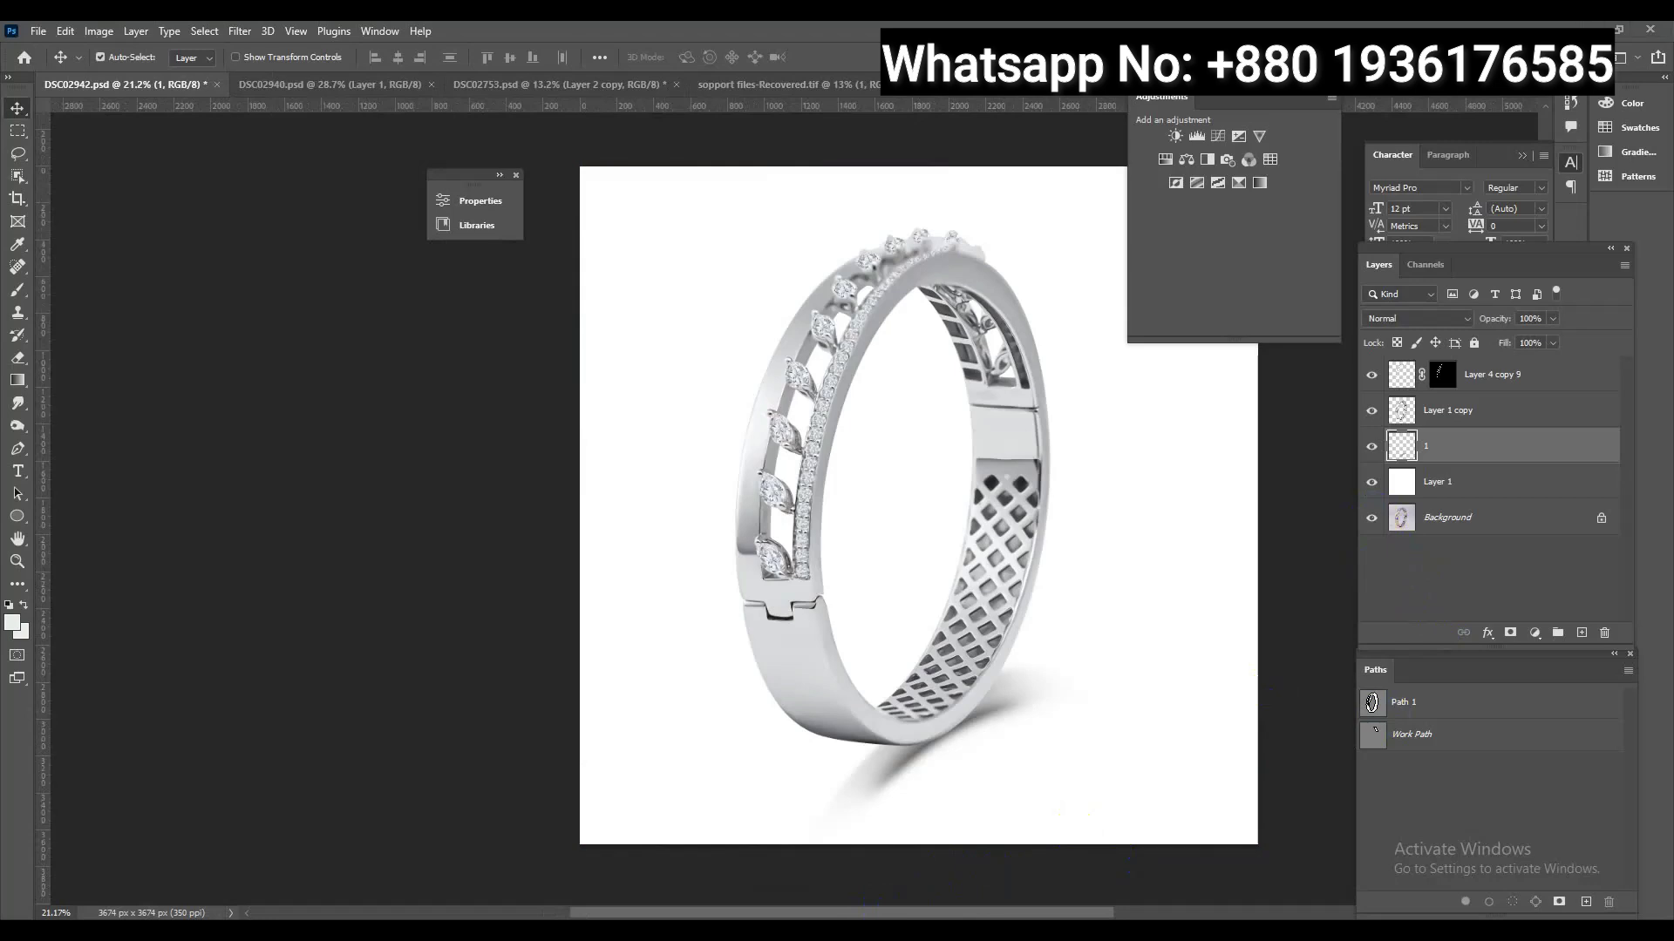
pyautogui.keyDown('alt'); pyautogui.click(1373, 520); pyautogui.keyUp('alt')
pyautogui.keyDown('alt'); pyautogui.click(1373, 520); pyautogui.keyUp('alt')
pyautogui.keyDown('alt'); pyautogui.click(1373, 520); pyautogui.keyUp('alt')
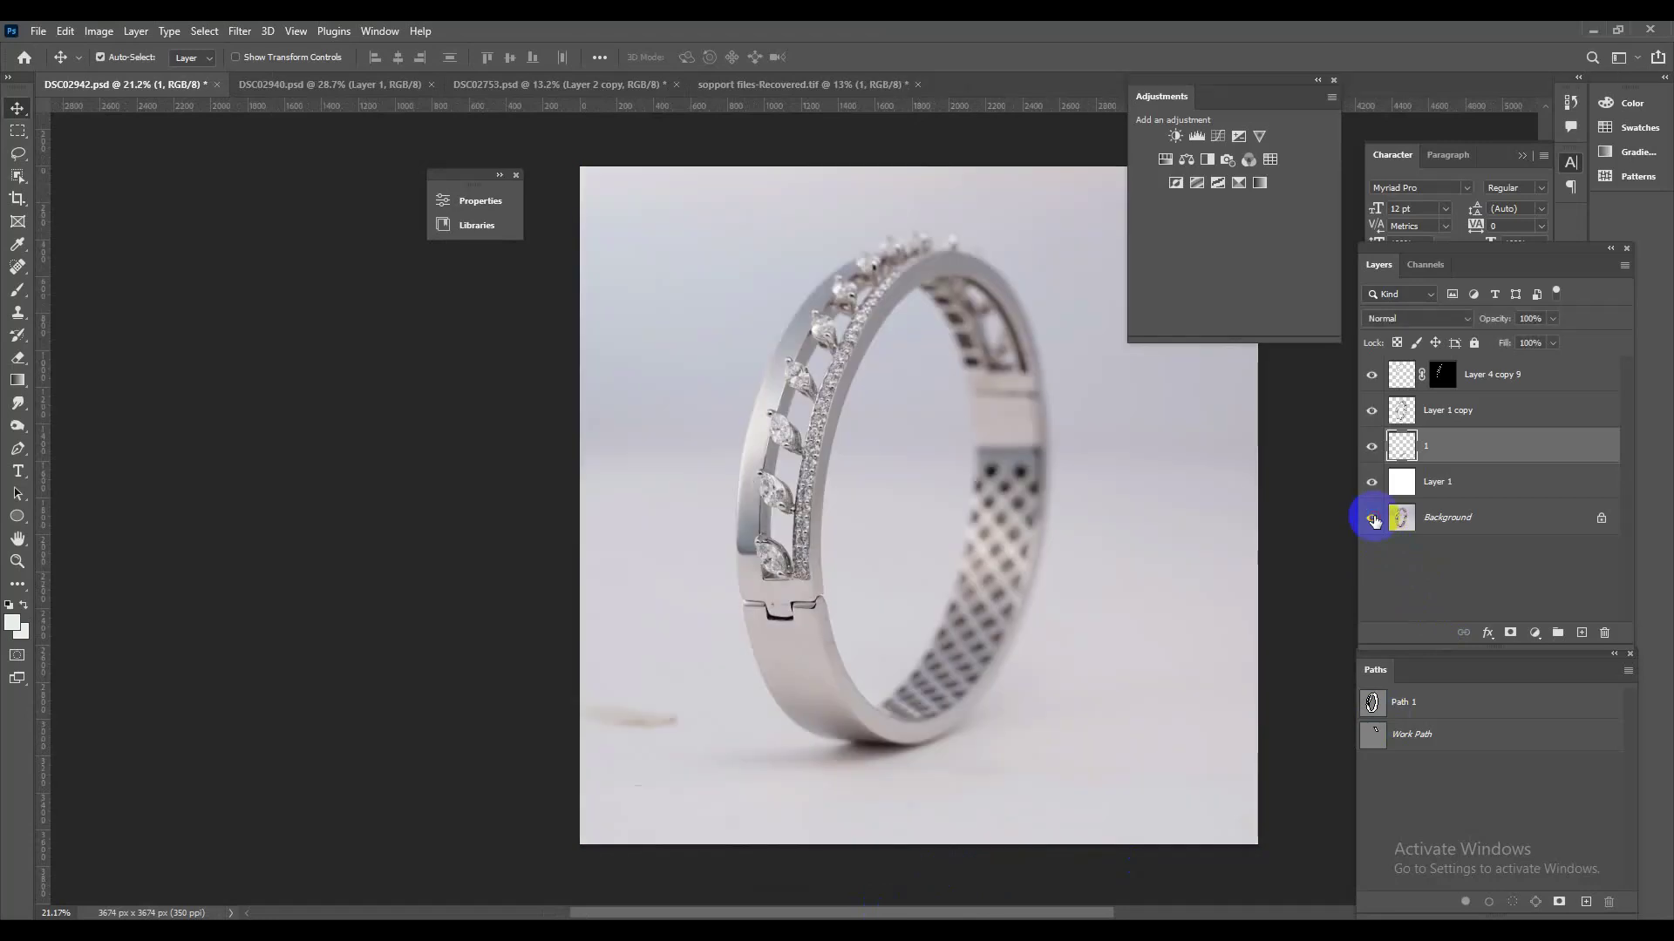
pyautogui.keyDown('alt'); pyautogui.click(1373, 519); pyautogui.keyUp('alt')
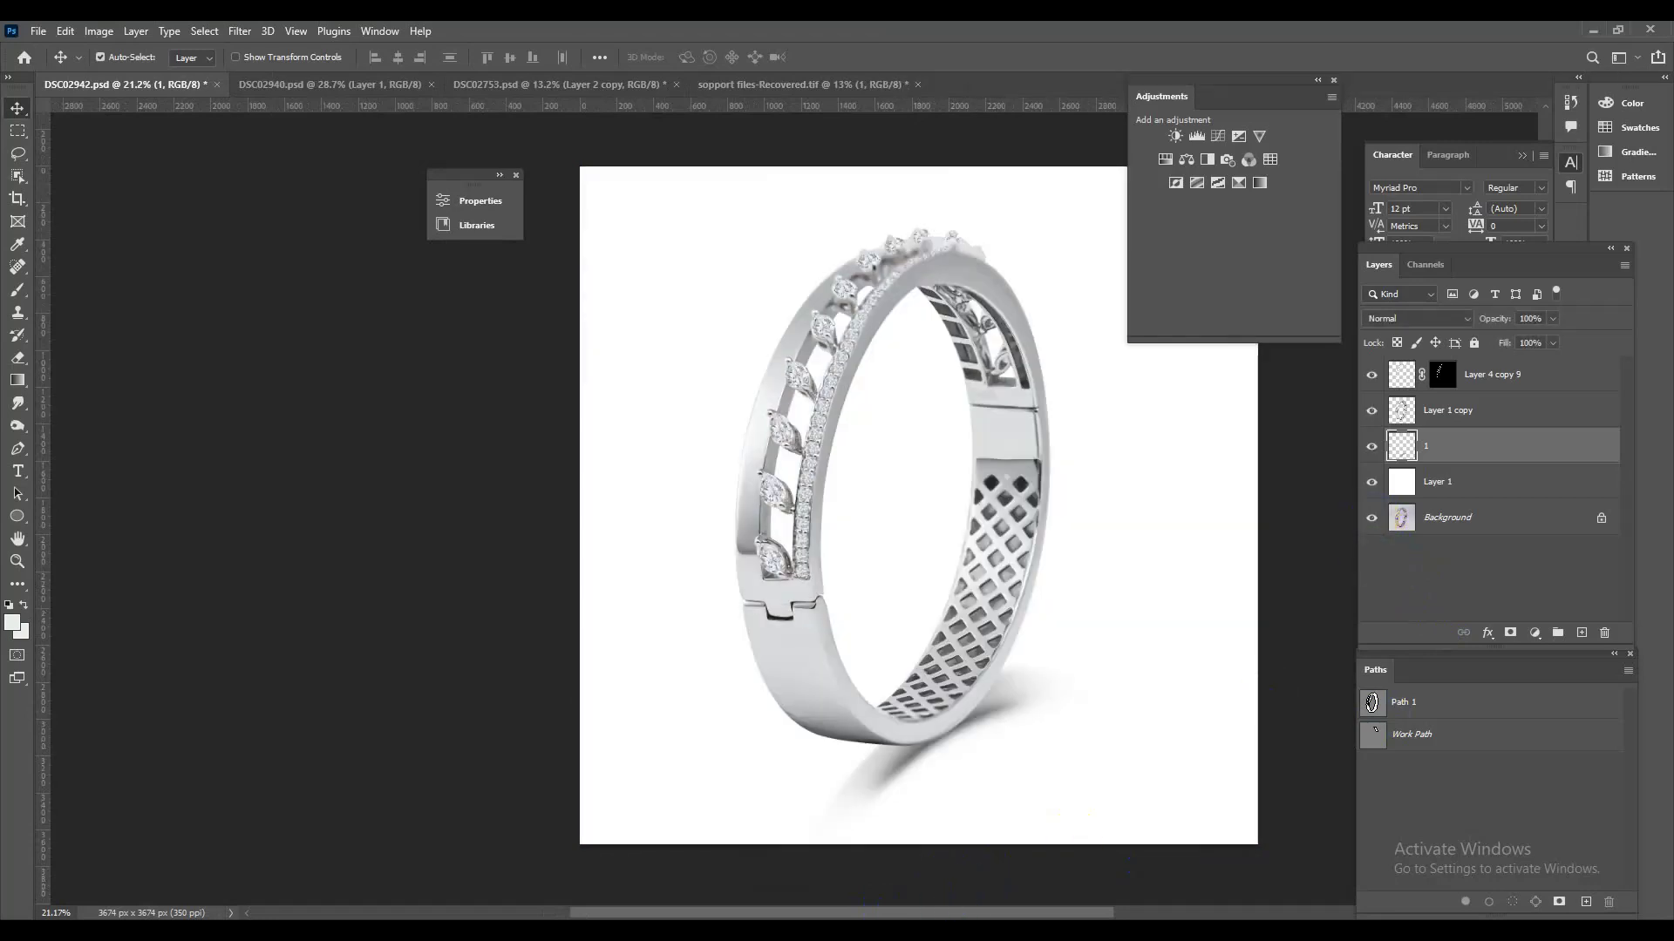